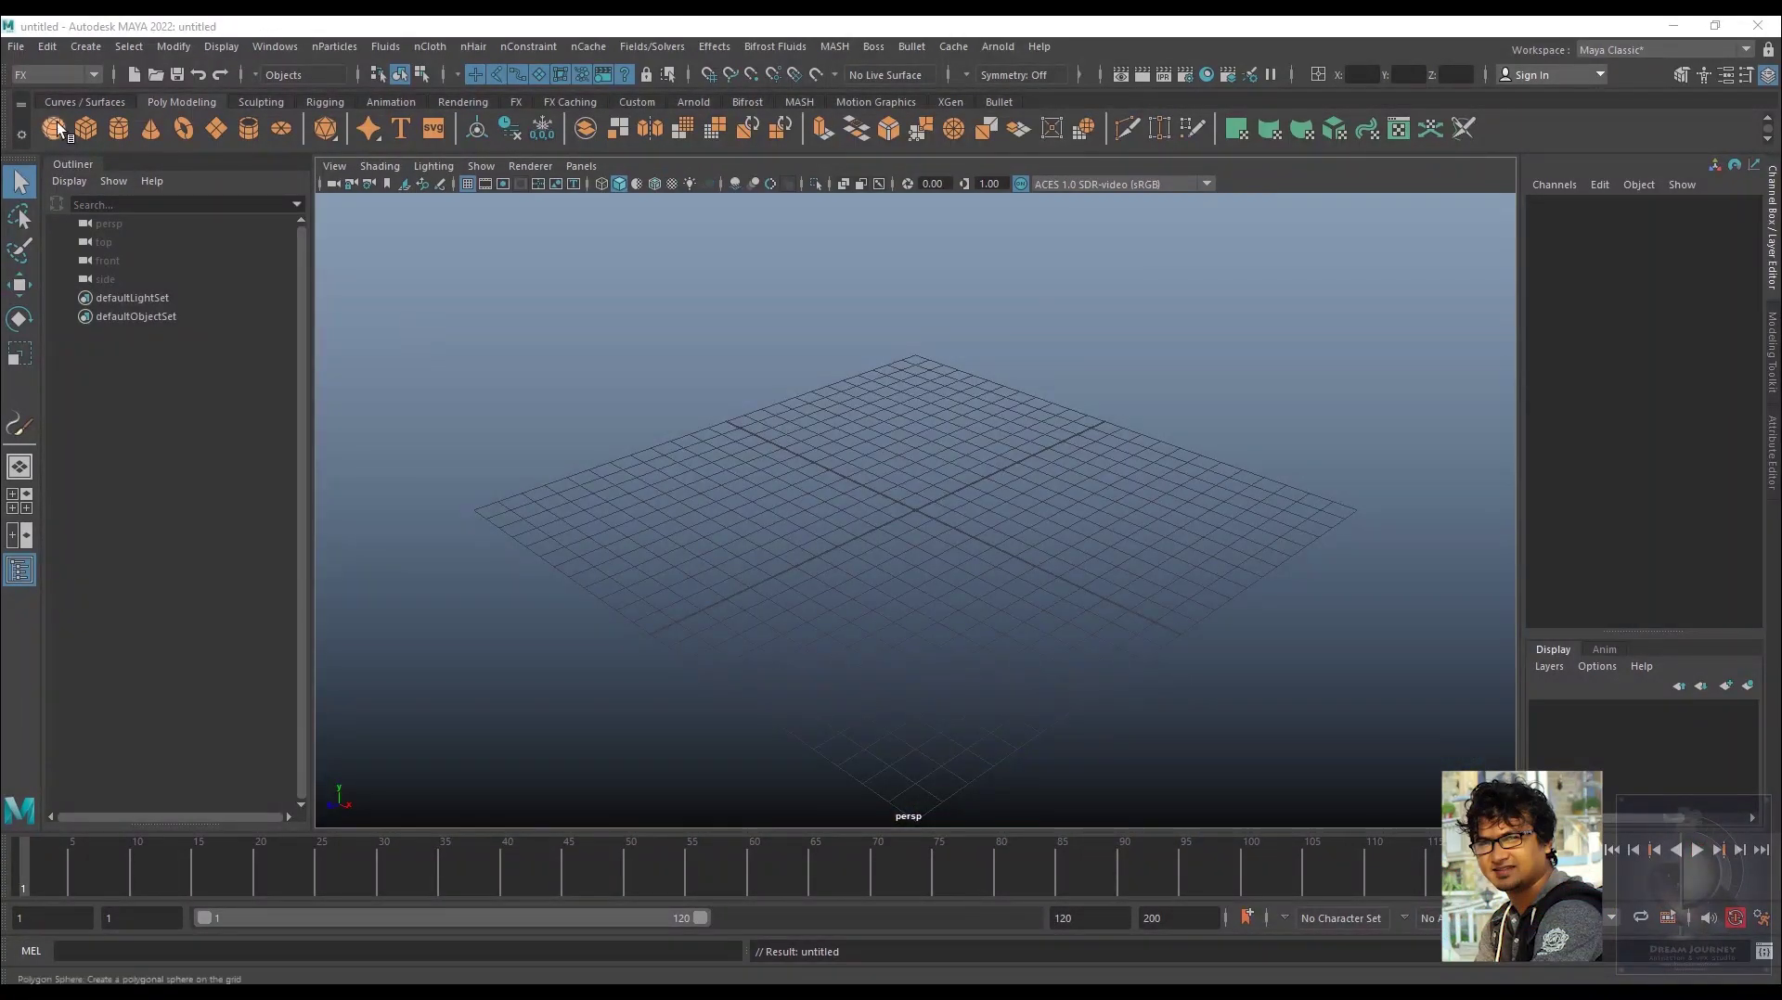
- Switch to the Modeling menu set and open the Content Browser
{"action": "left_click", "coordinate": [47, 74]}
{"action": "left_click", "coordinate": [35, 96]}
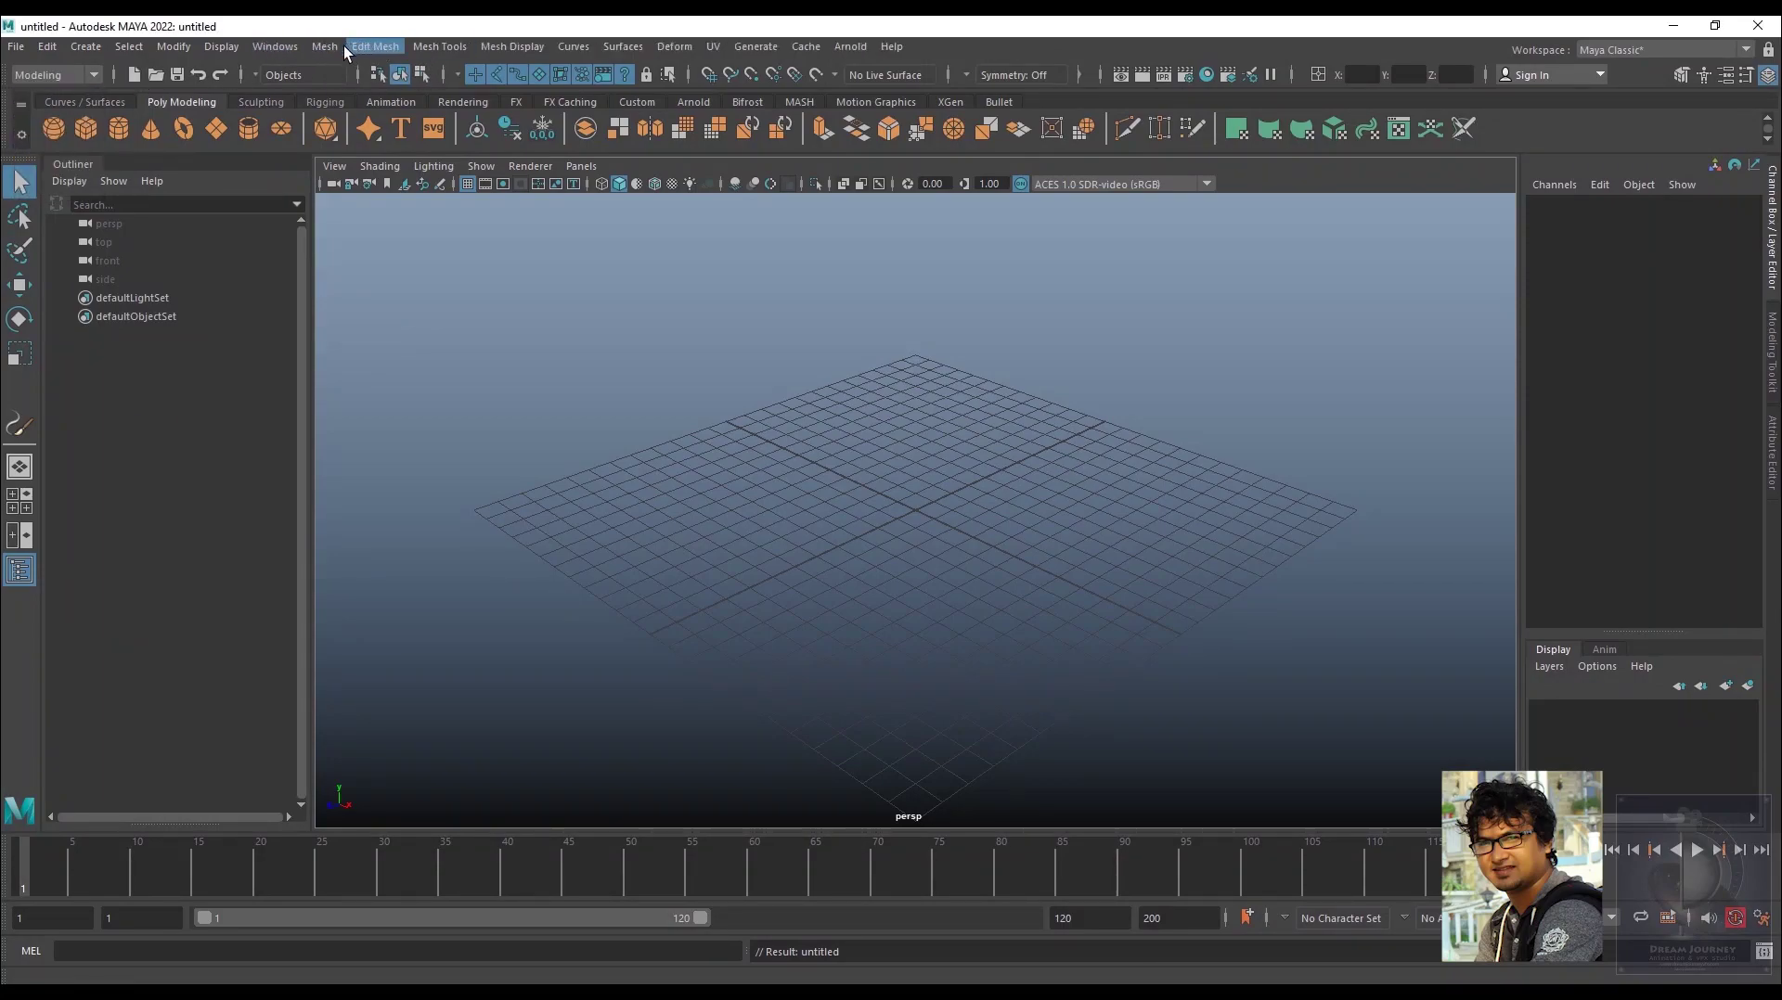
{"action": "left_click", "coordinate": [269, 52]}
{"action": "mouse_move", "coordinate": [317, 111]}
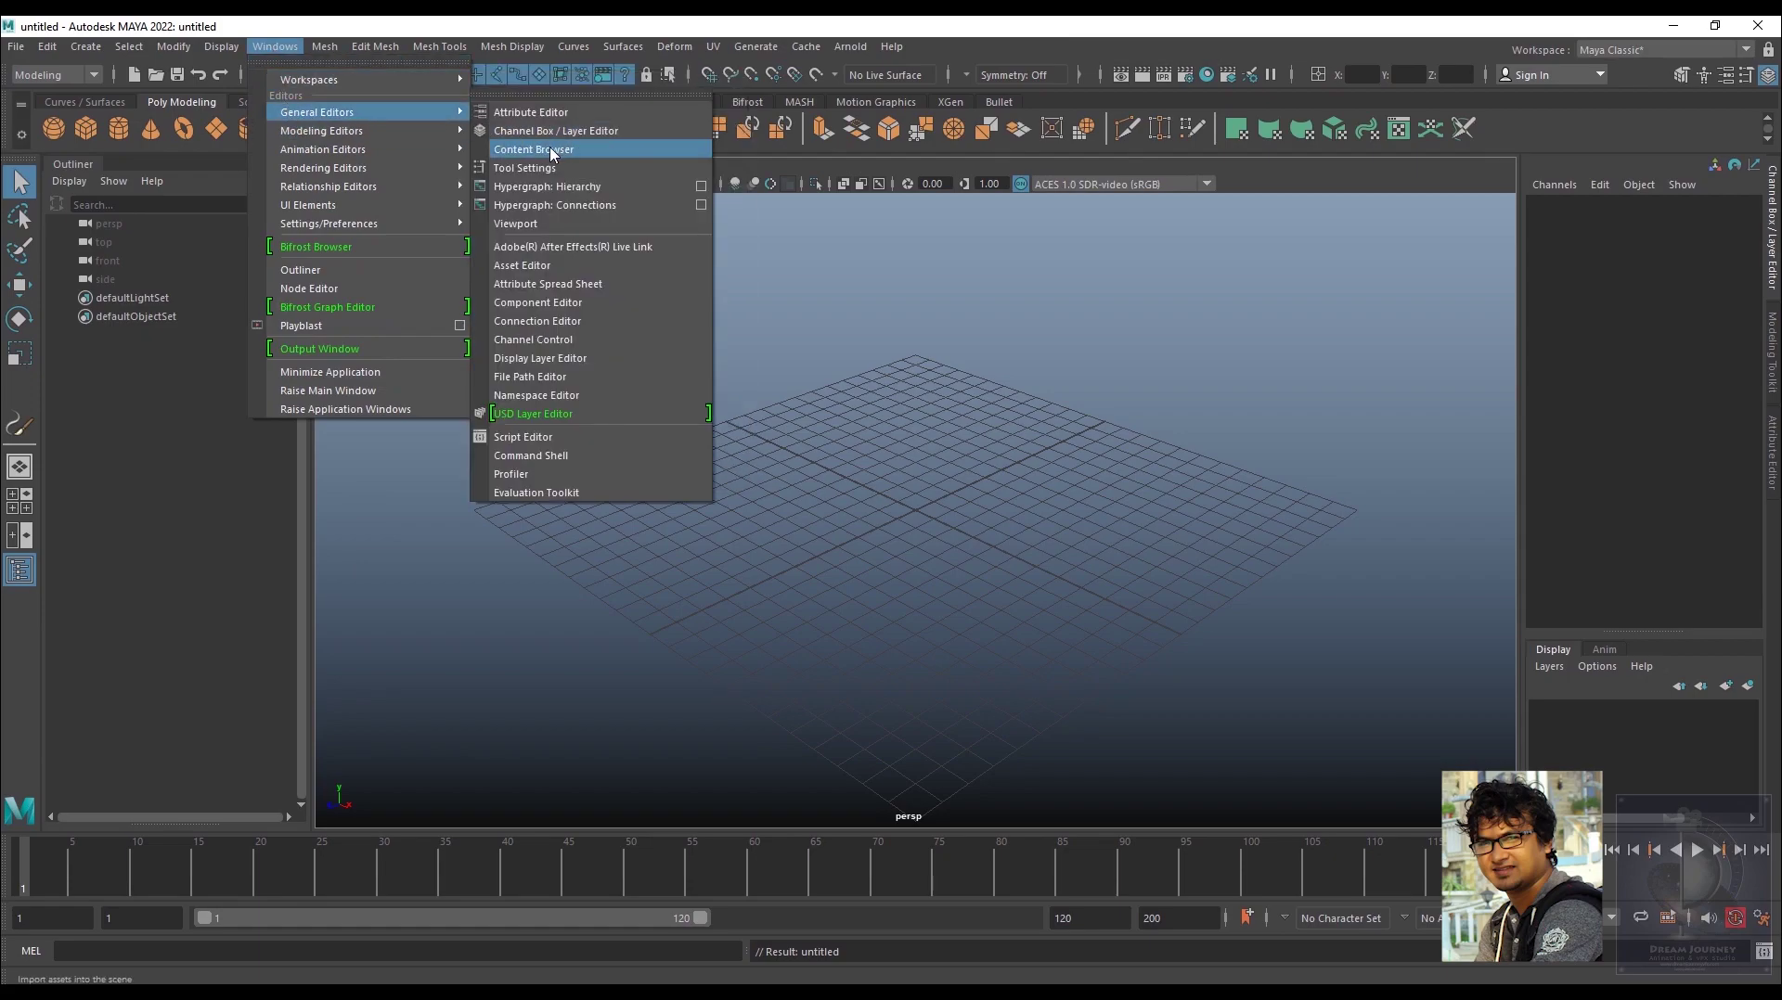
{"action": "left_click", "coordinate": [555, 149]}
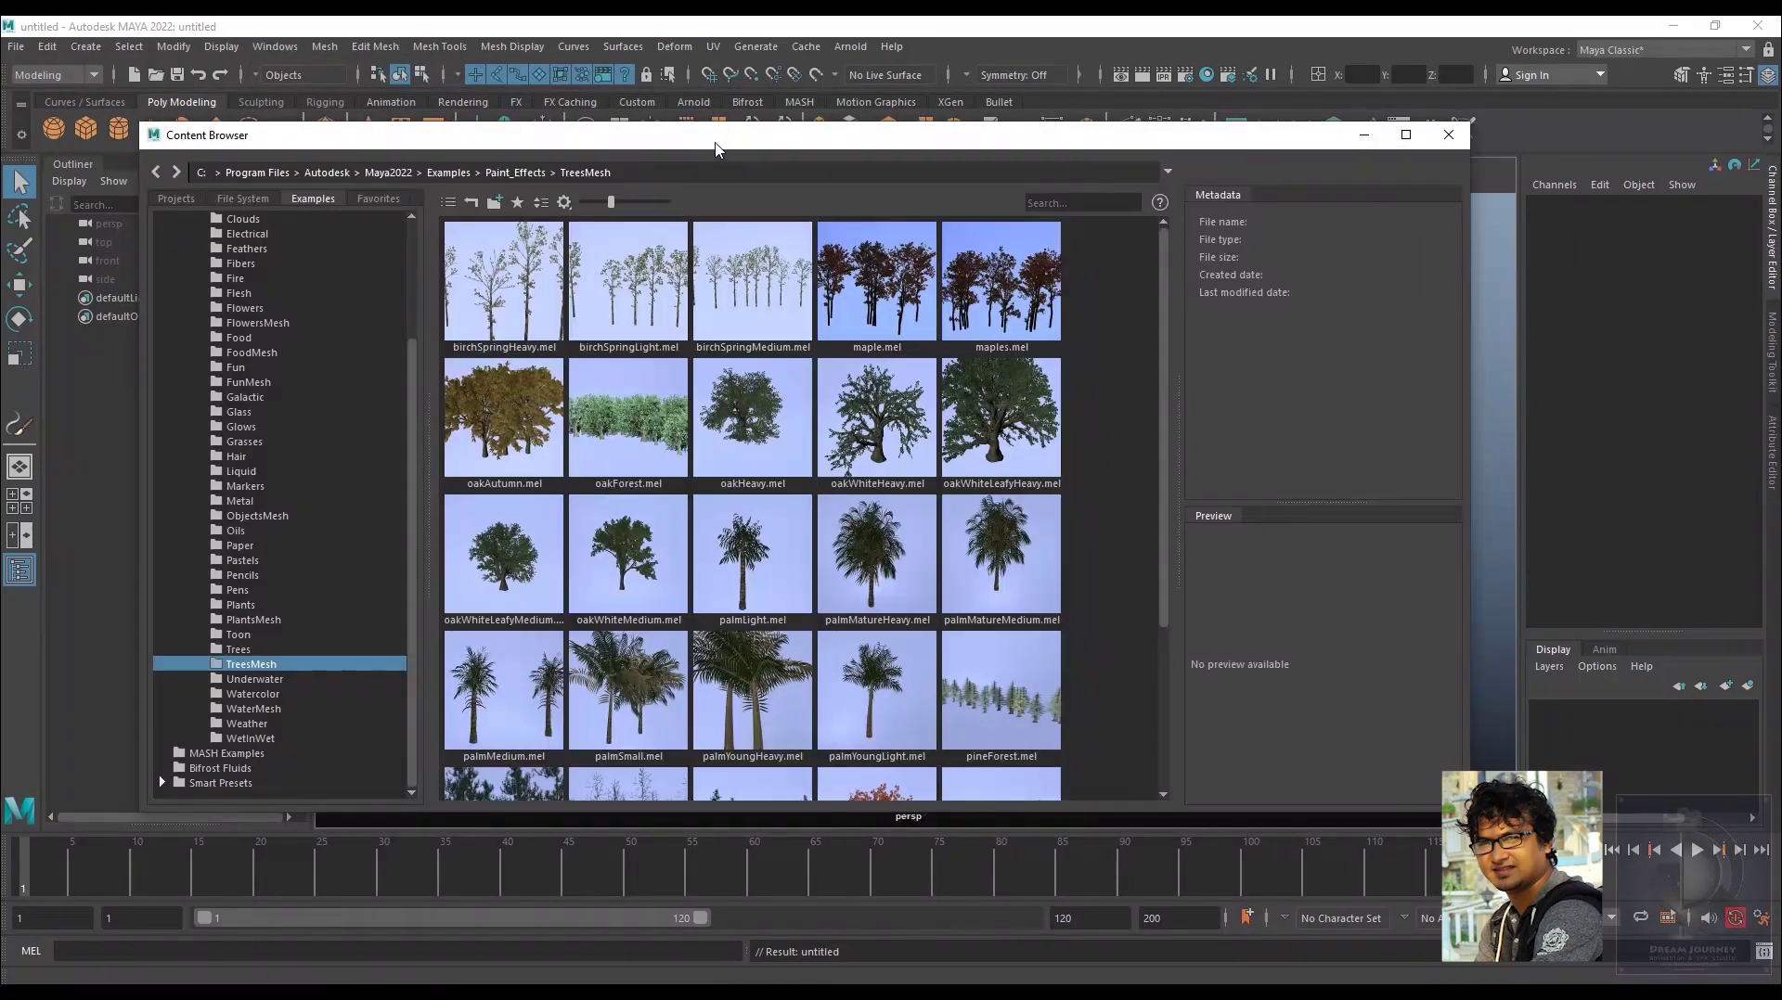
- Load the oakWhiteMedium brush from Paint_Effects > TreesMesh and move the browser off the viewport
{"action": "left_click_drag", "start_coordinate": [721, 144], "coordinate": [925, 111]}
{"action": "left_click_drag", "start_coordinate": [621, 342], "coordinate": [590, 258]}
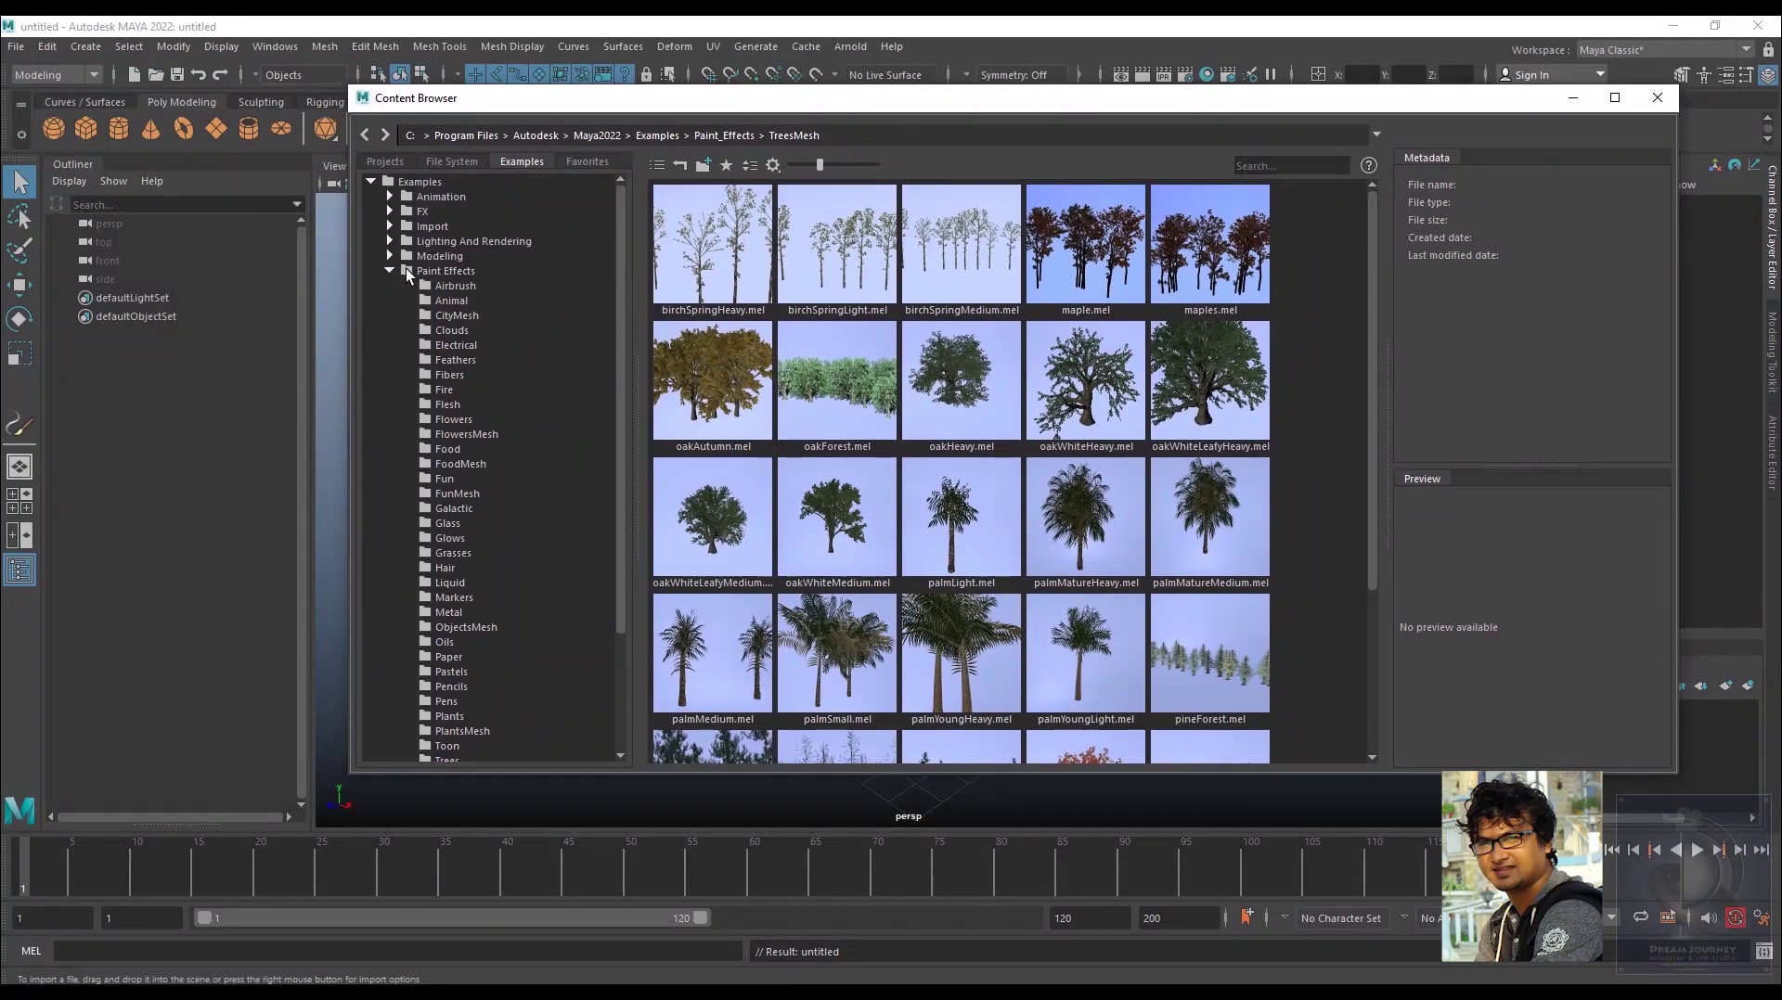
{"action": "left_click_drag", "start_coordinate": [616, 247], "coordinate": [619, 364]}
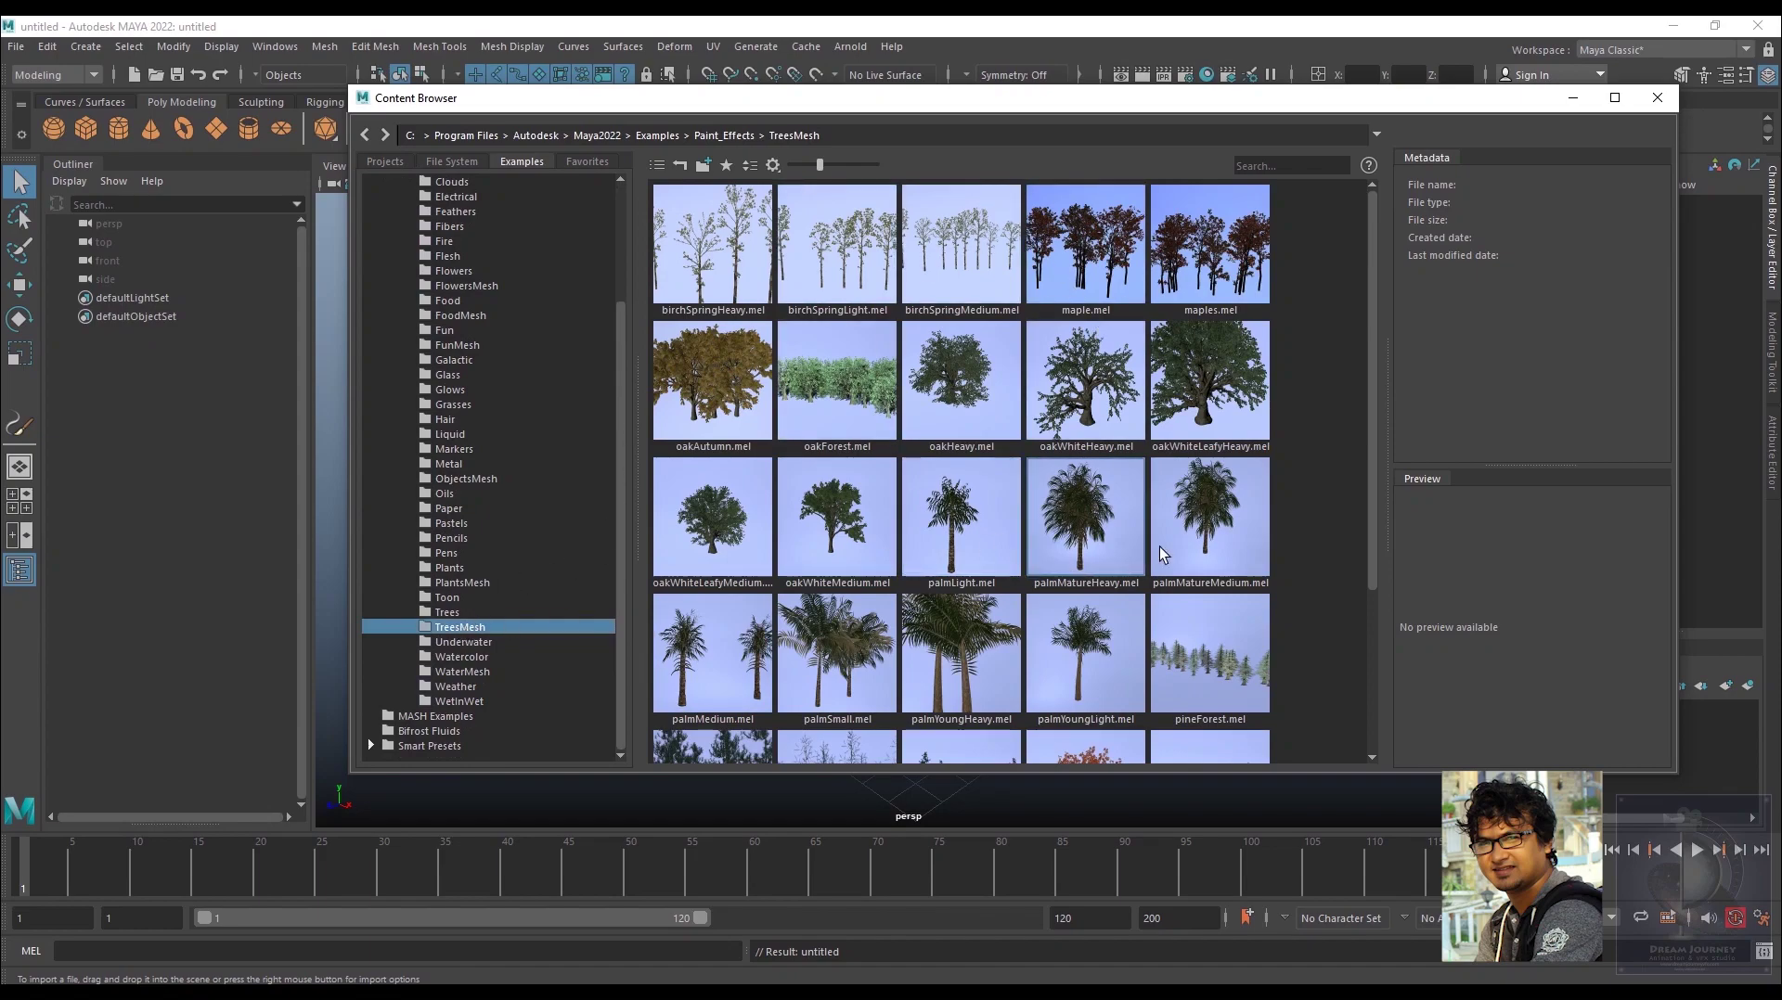
{"action": "left_click_drag", "start_coordinate": [1174, 107], "coordinate": [1133, 91]}
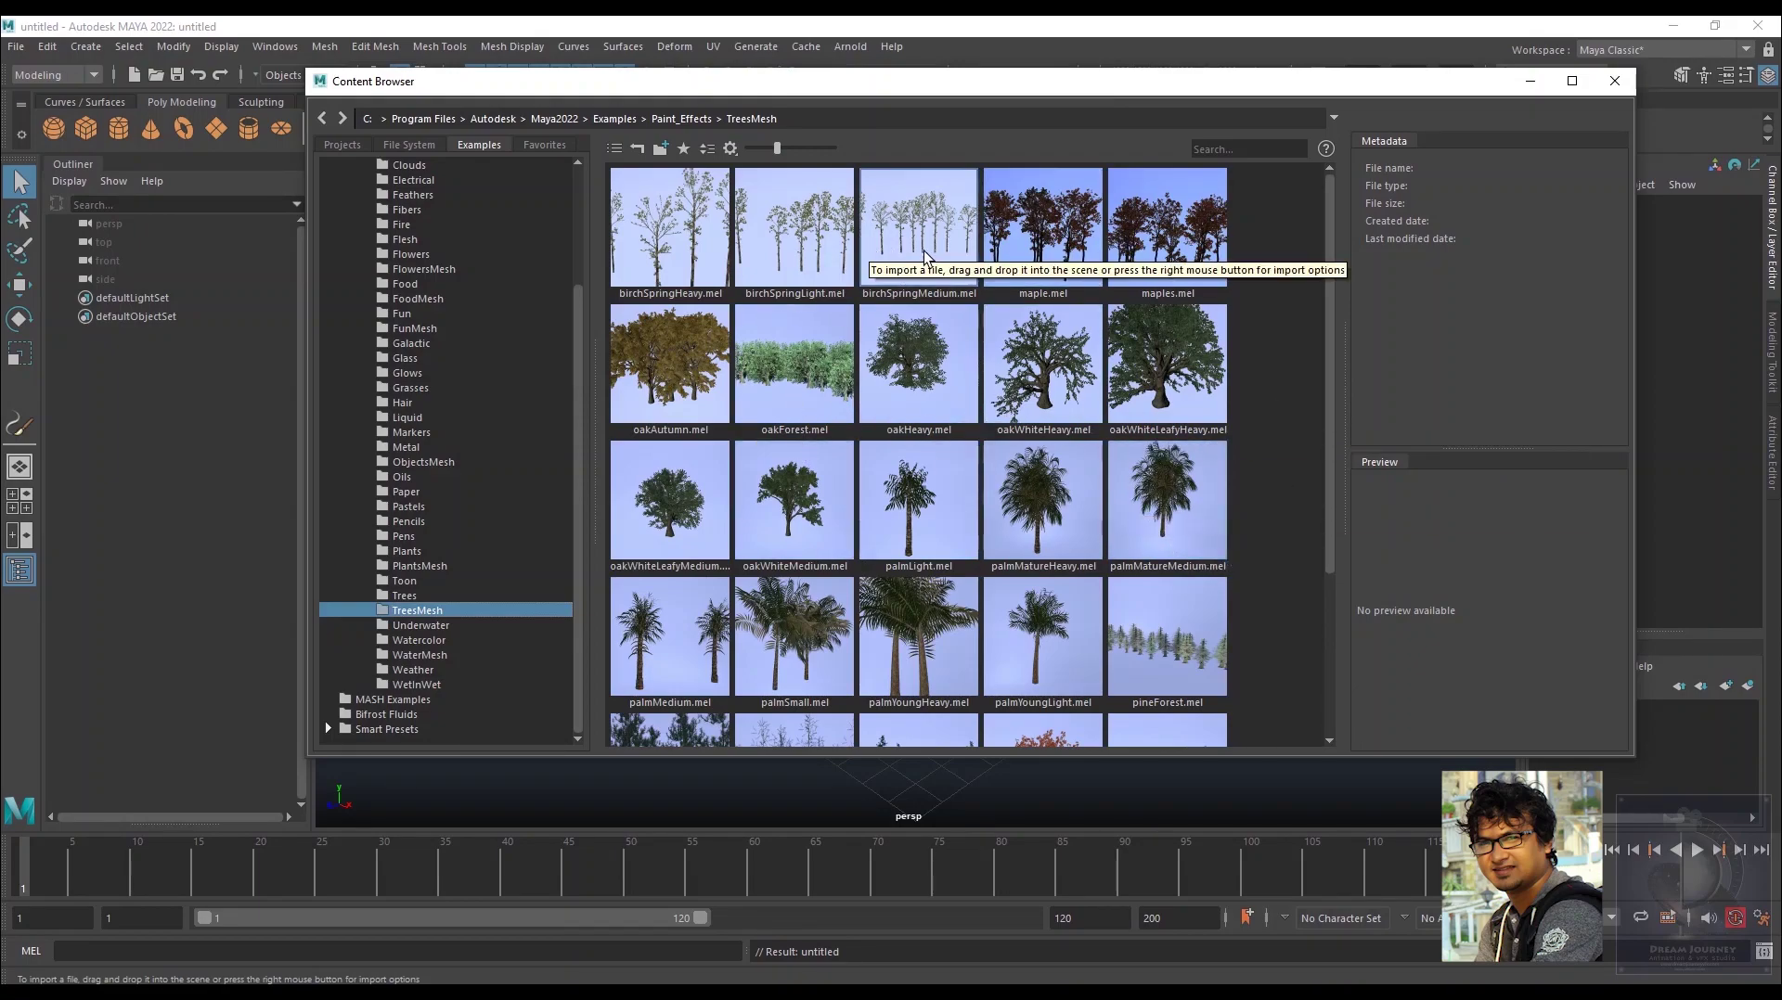
{"action": "left_click", "coordinate": [779, 506]}
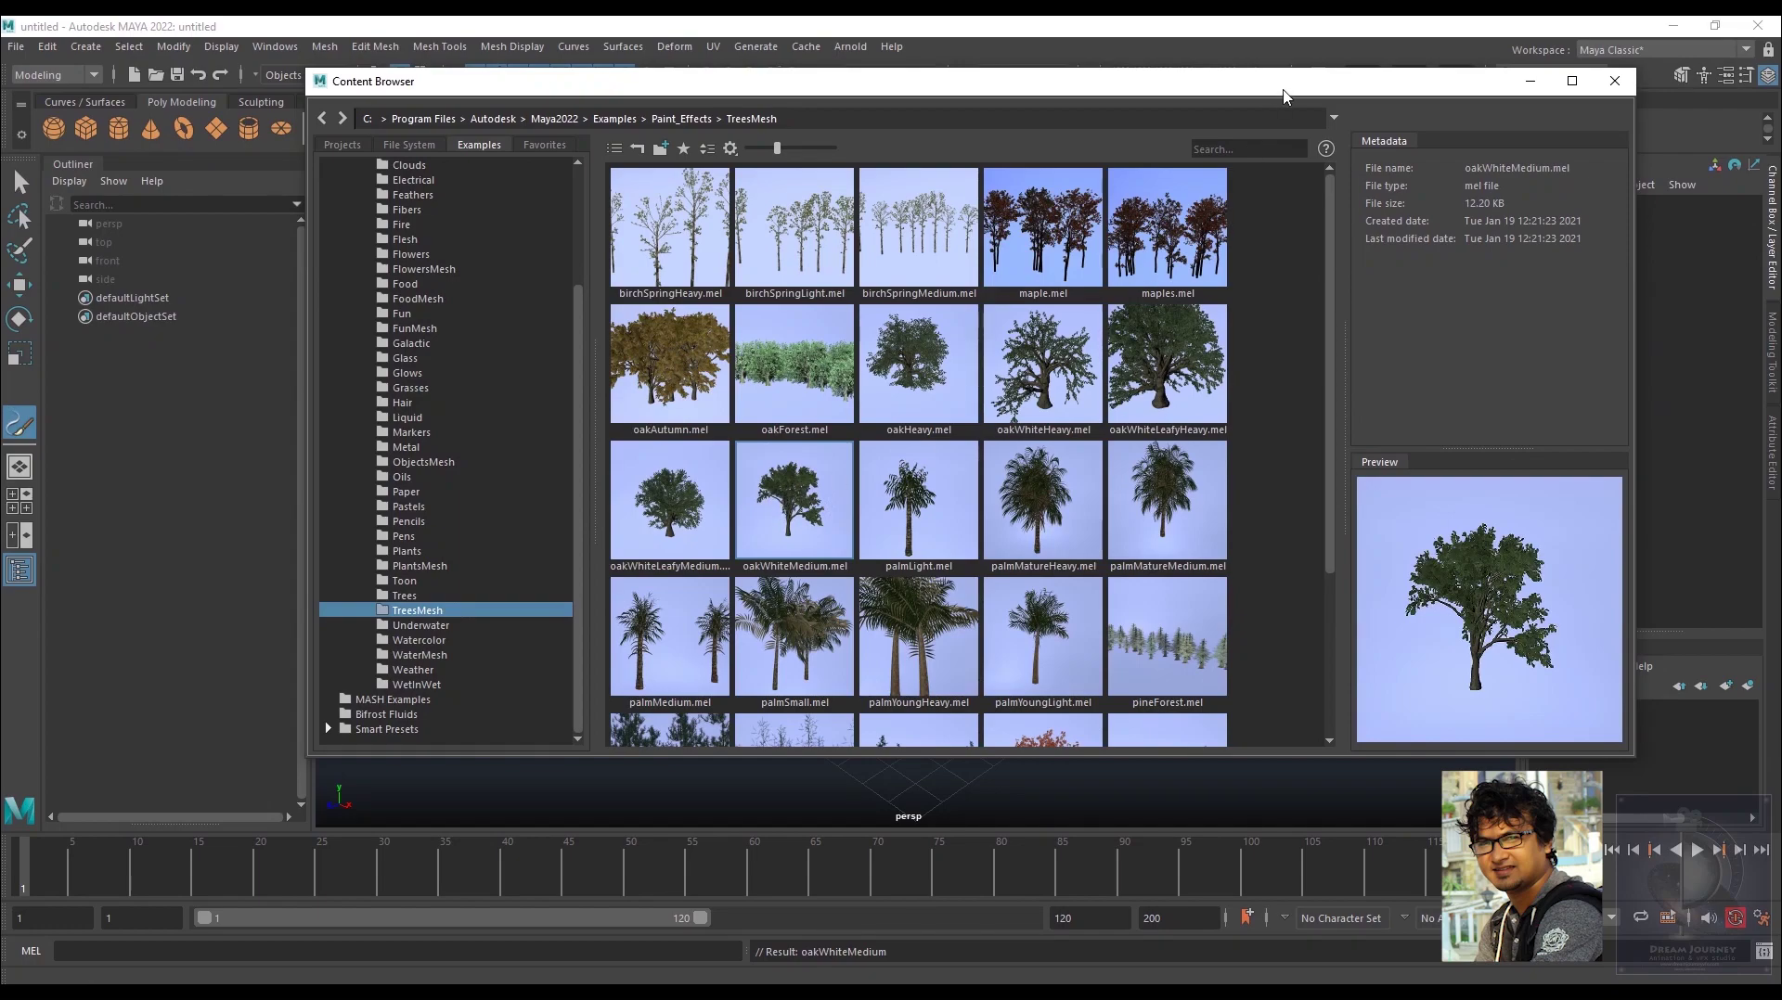
{"action": "left_click_drag", "start_coordinate": [1285, 82], "coordinate": [804, 485]}
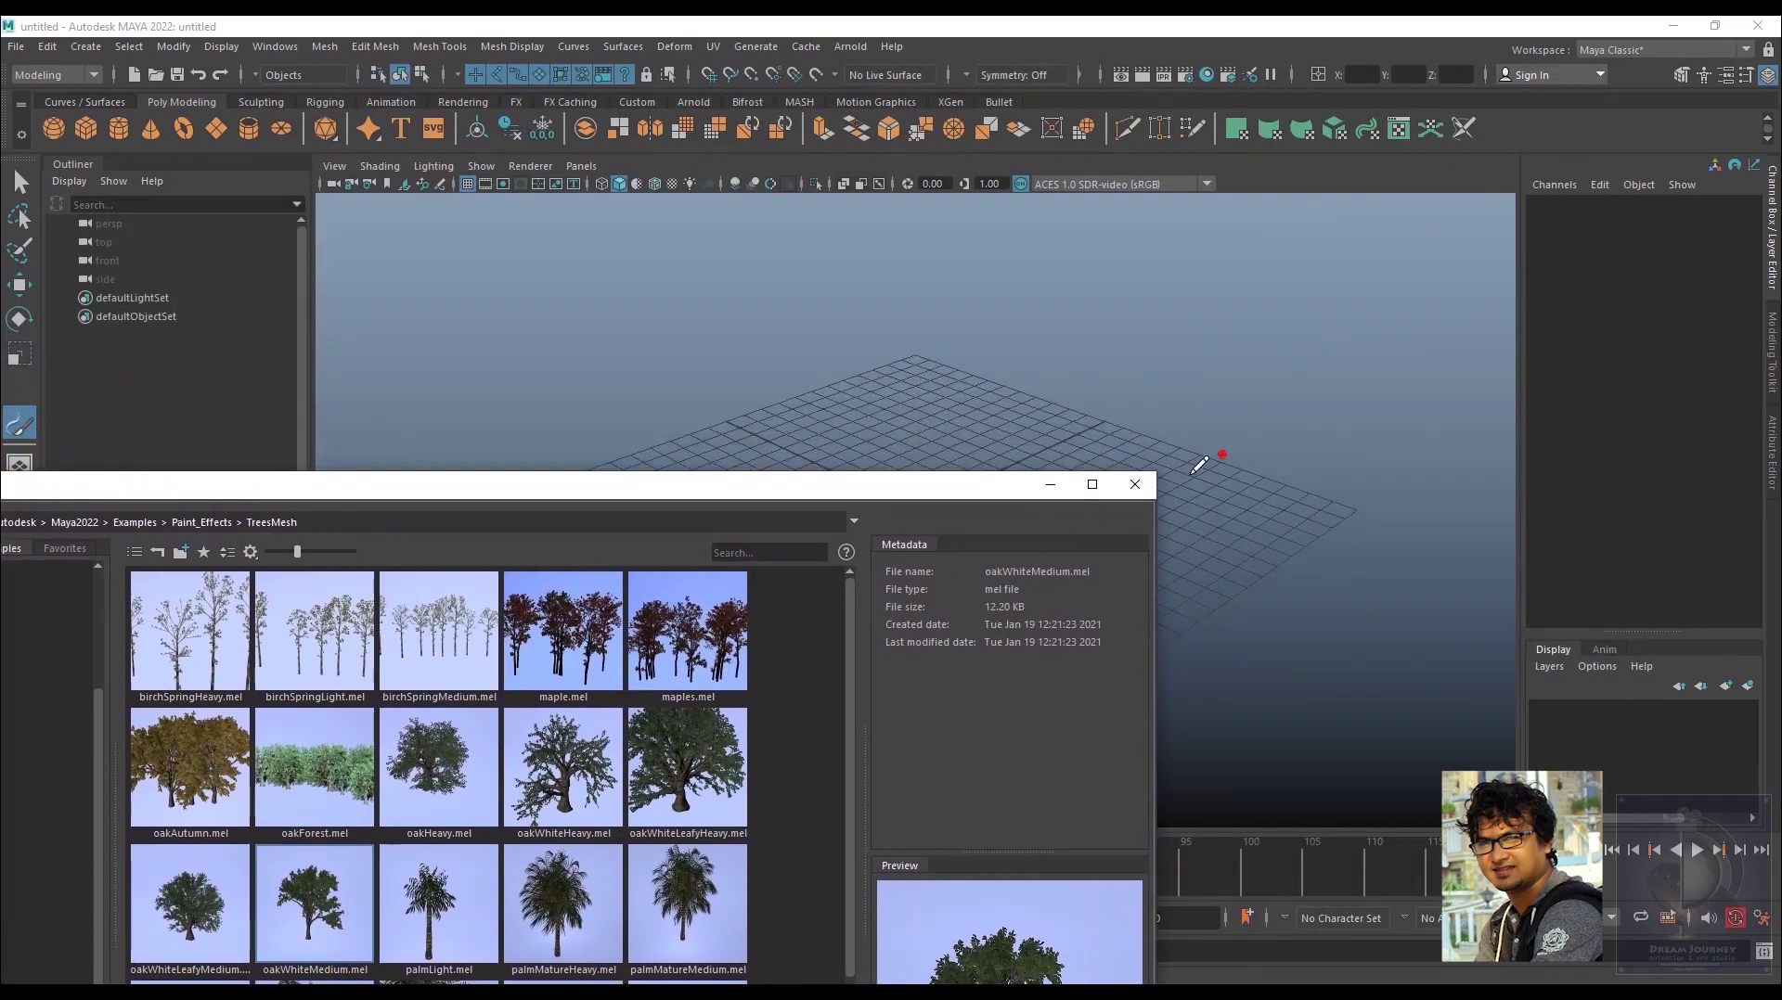
- Paint the strokeOakWhiteMedium1 oak at the grid centre and orbit in on it
{"action": "left_click", "coordinate": [1050, 484]}
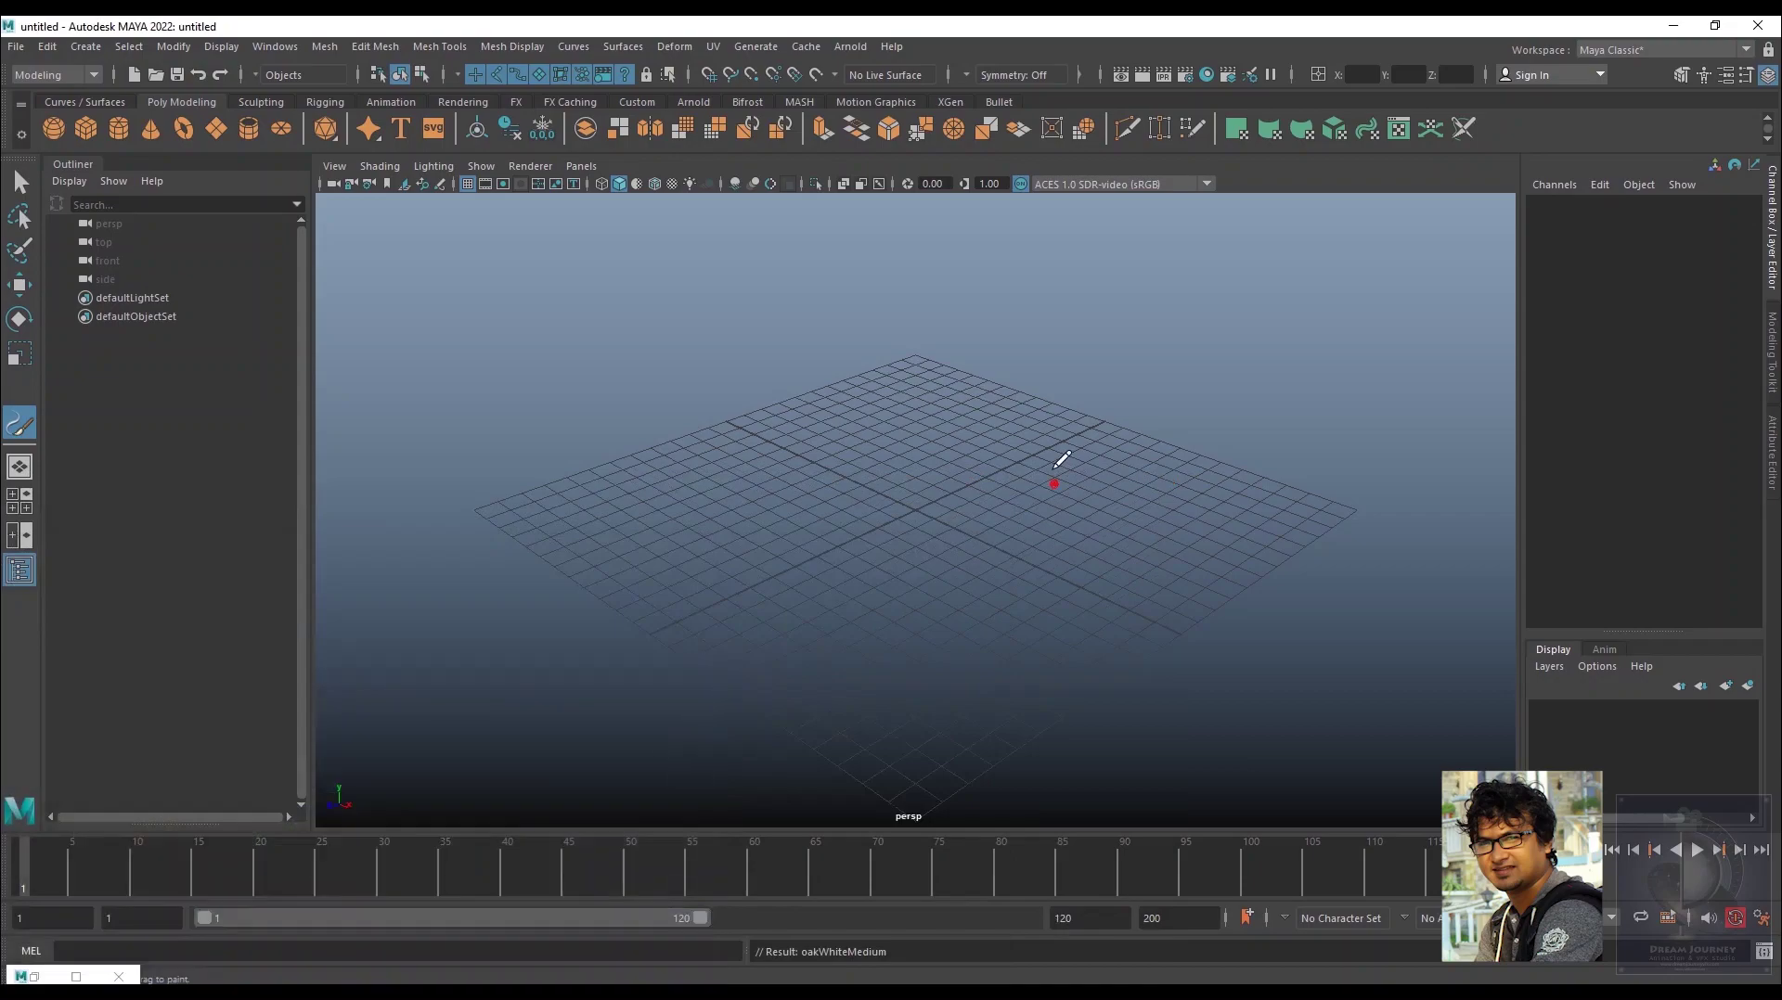
{"action": "left_click", "coordinate": [917, 508]}
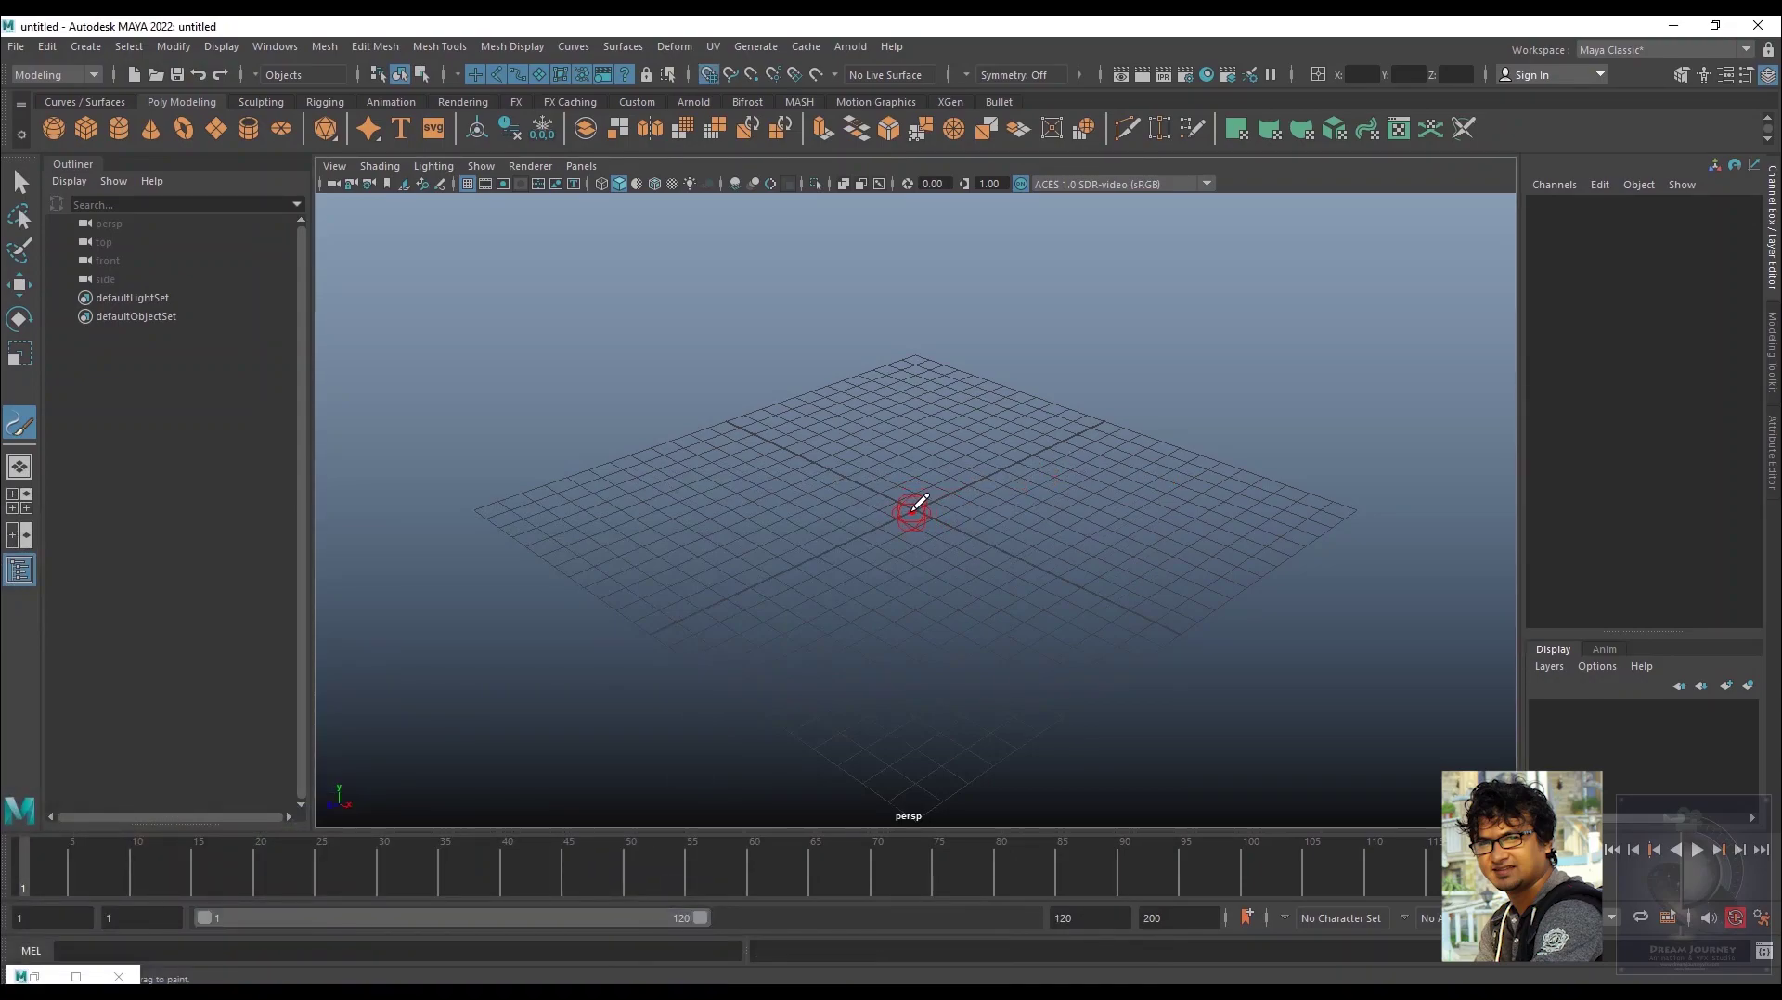
{"action": "left_click", "coordinate": [923, 508]}
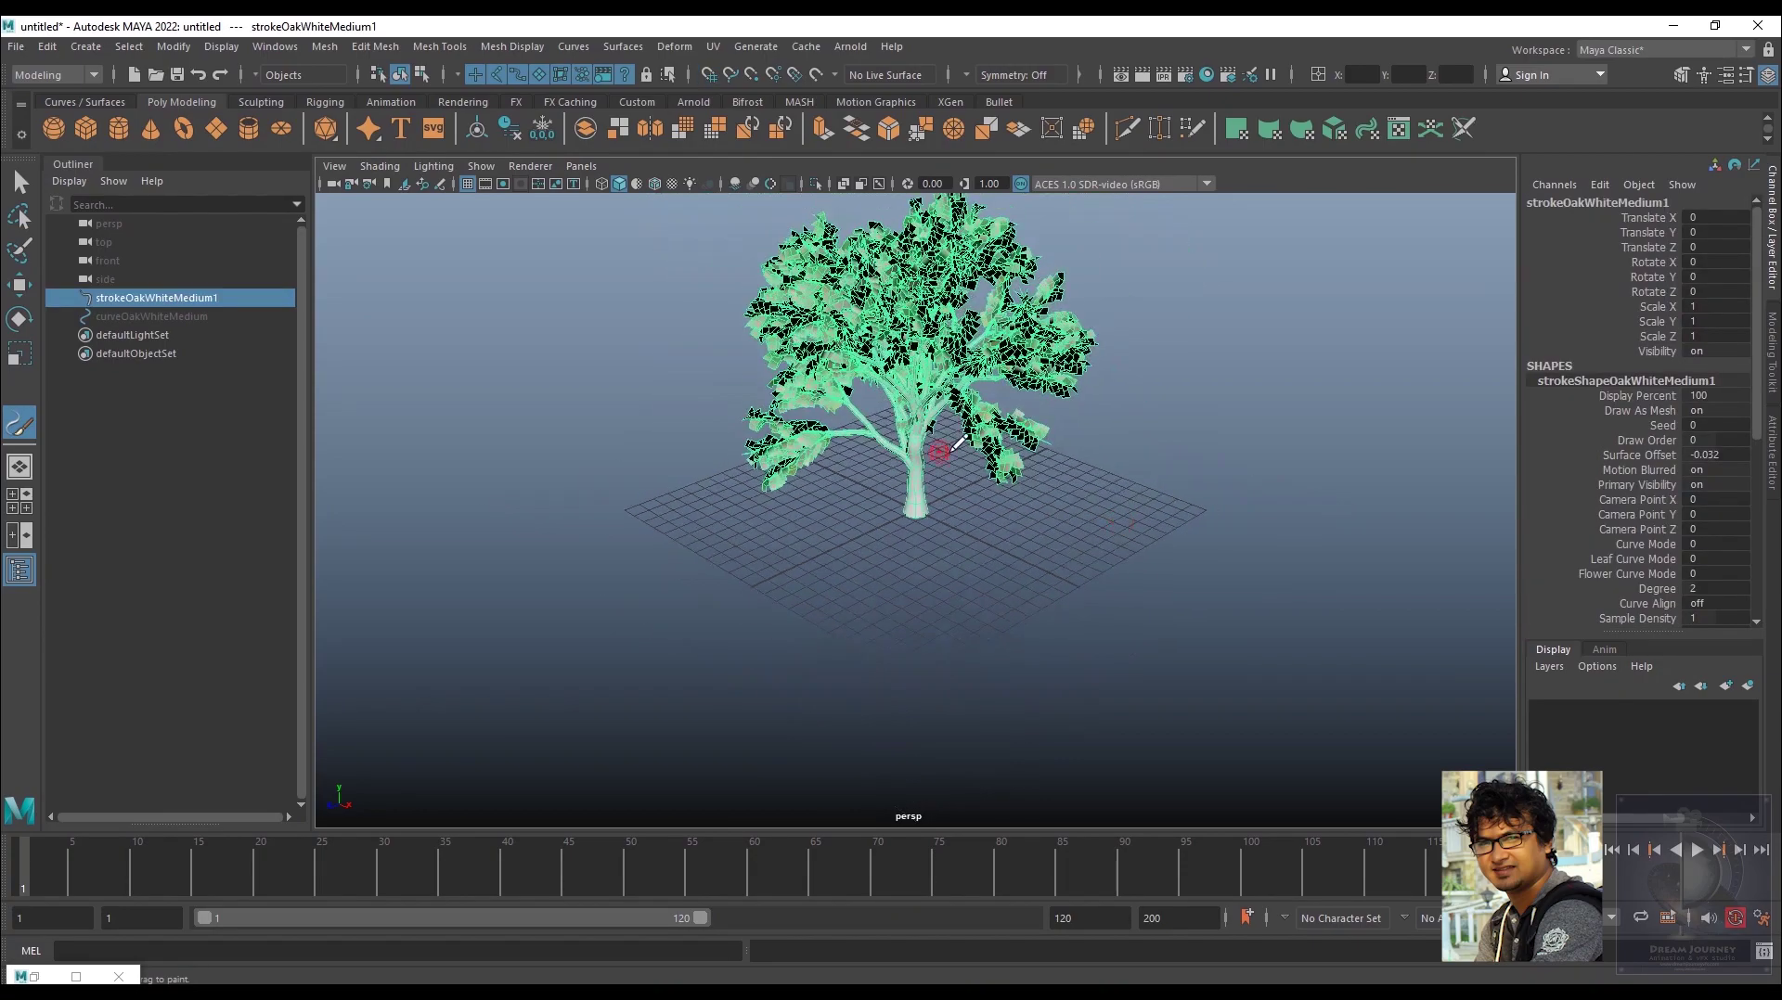
{"action": "key", "text": "w"}
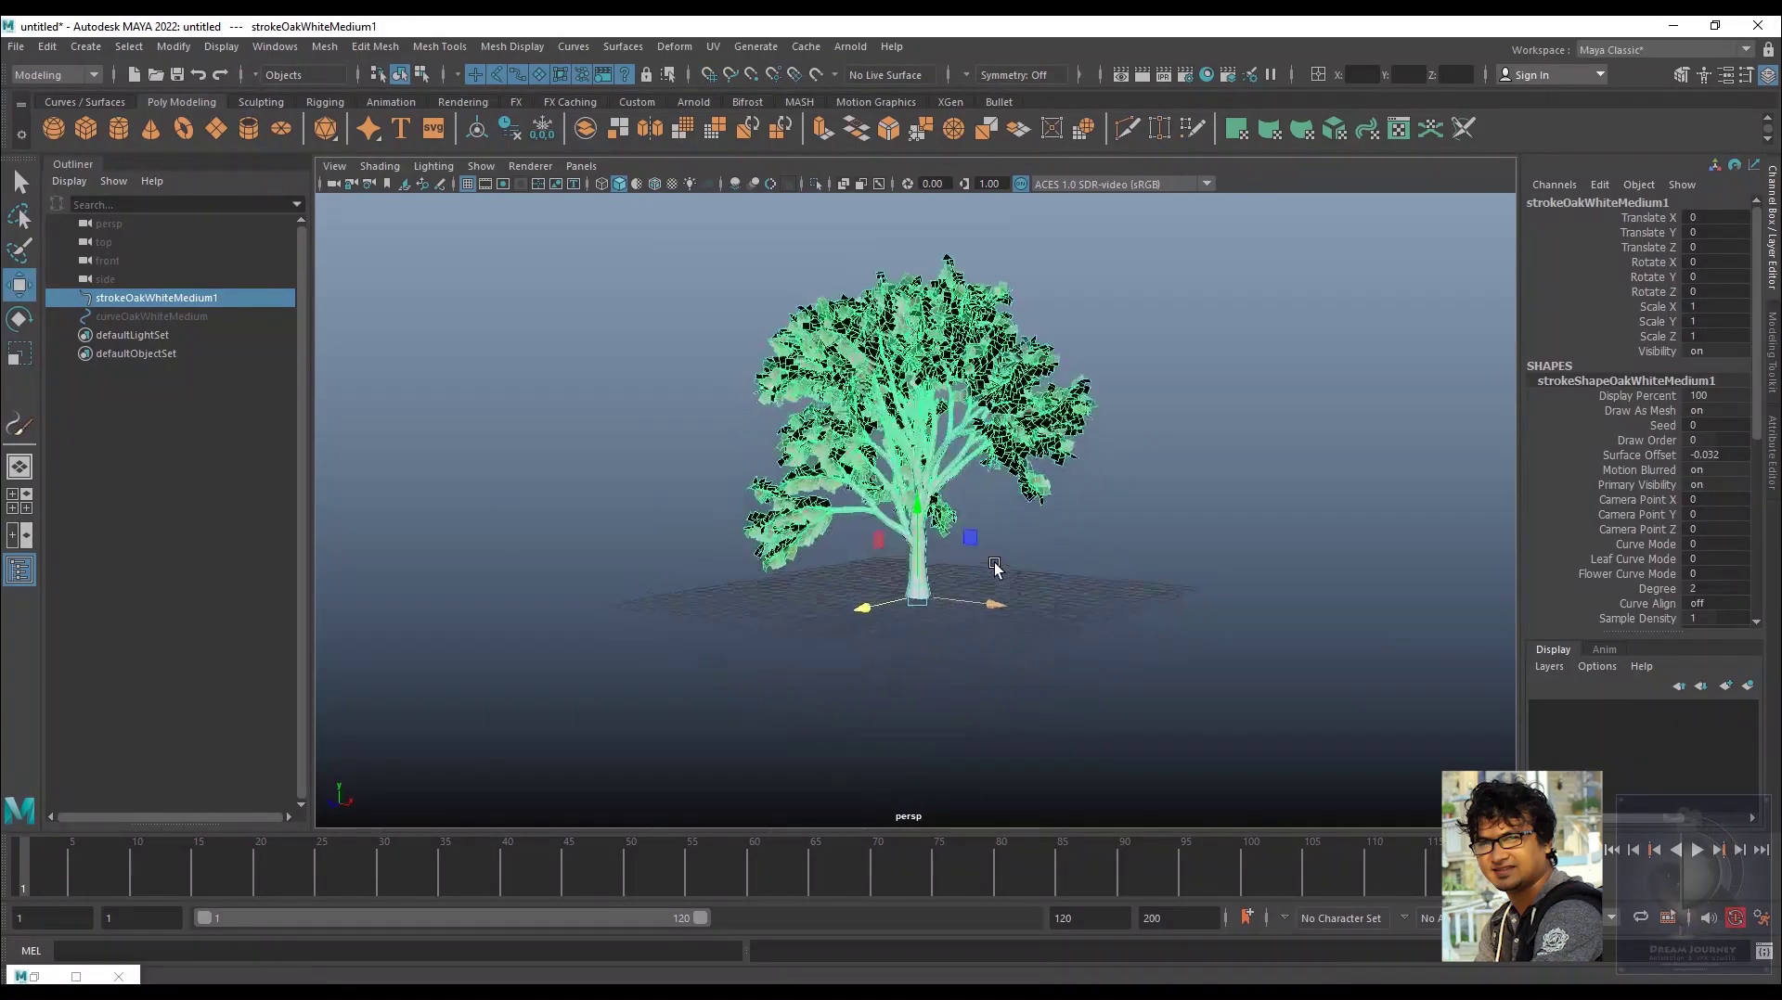
{"action": "mouse_move", "coordinate": [956, 553]}
{"action": "left_mouse_down", "text": "alt"}
{"action": "mouse_move", "coordinate": [1050, 627]}
{"action": "mouse_move", "coordinate": [1017, 632]}
{"action": "left_mouse_up", "text": "alt"}
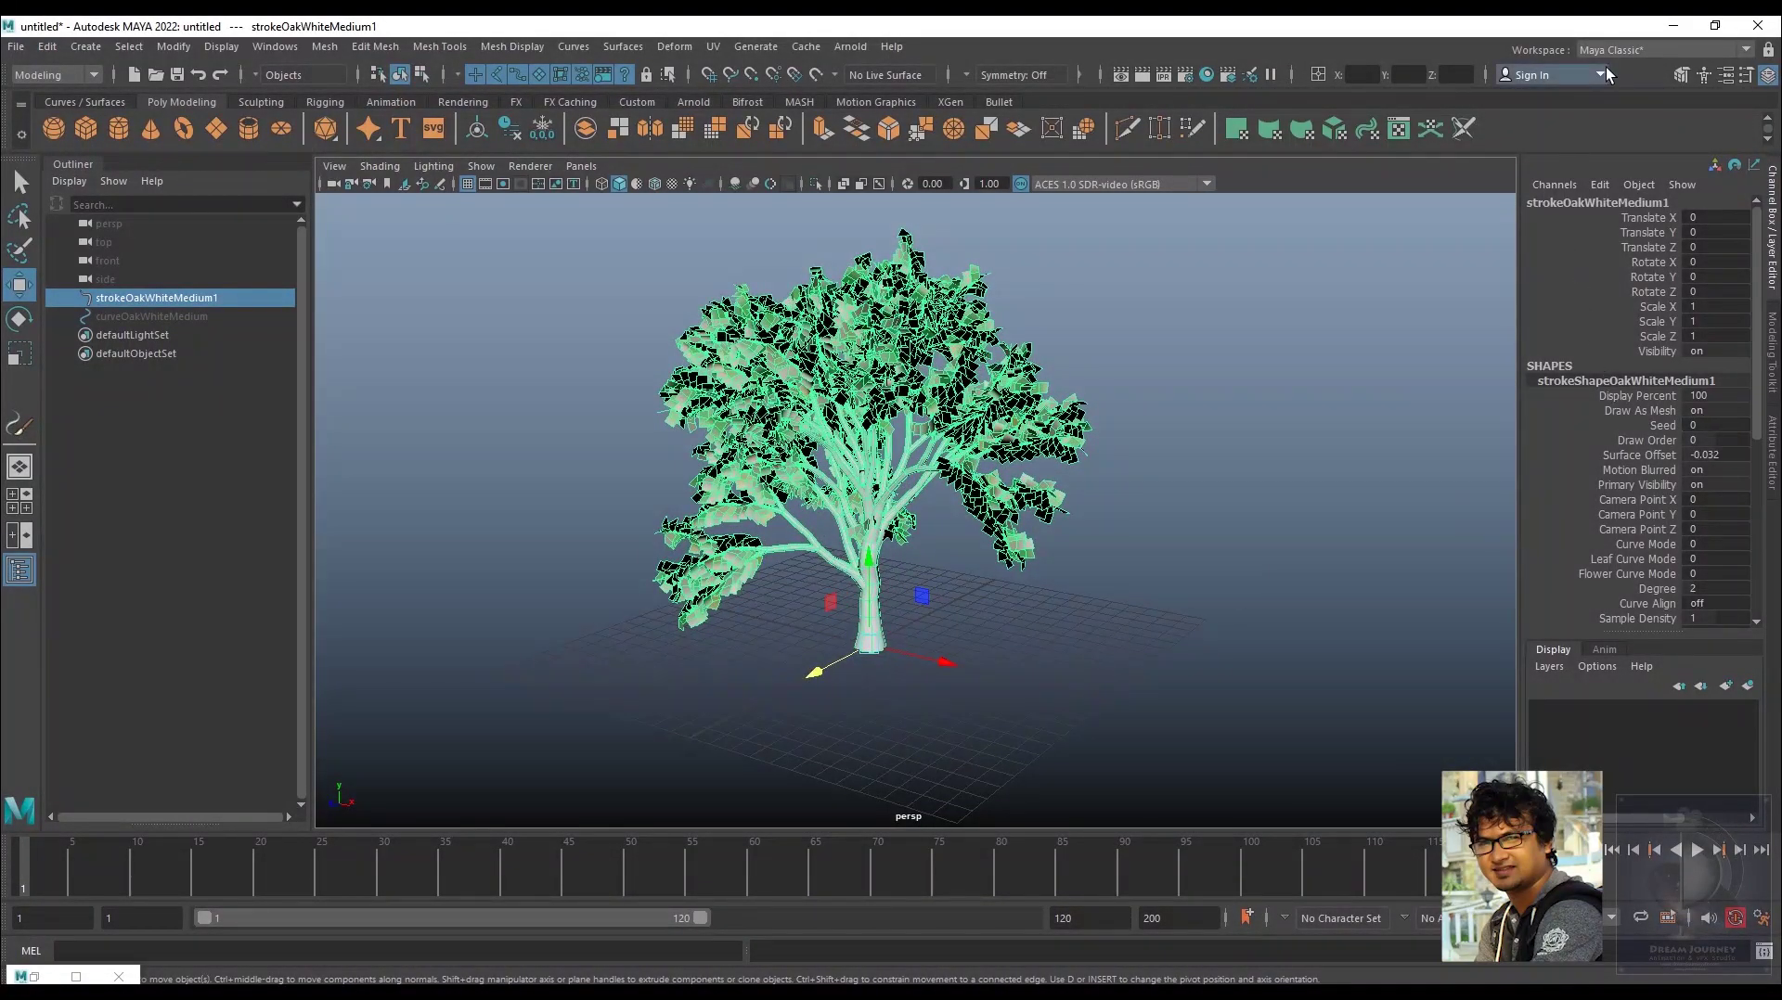
{"action": "left_click", "coordinate": [1767, 76]}
{"action": "left_click", "coordinate": [1767, 76]}
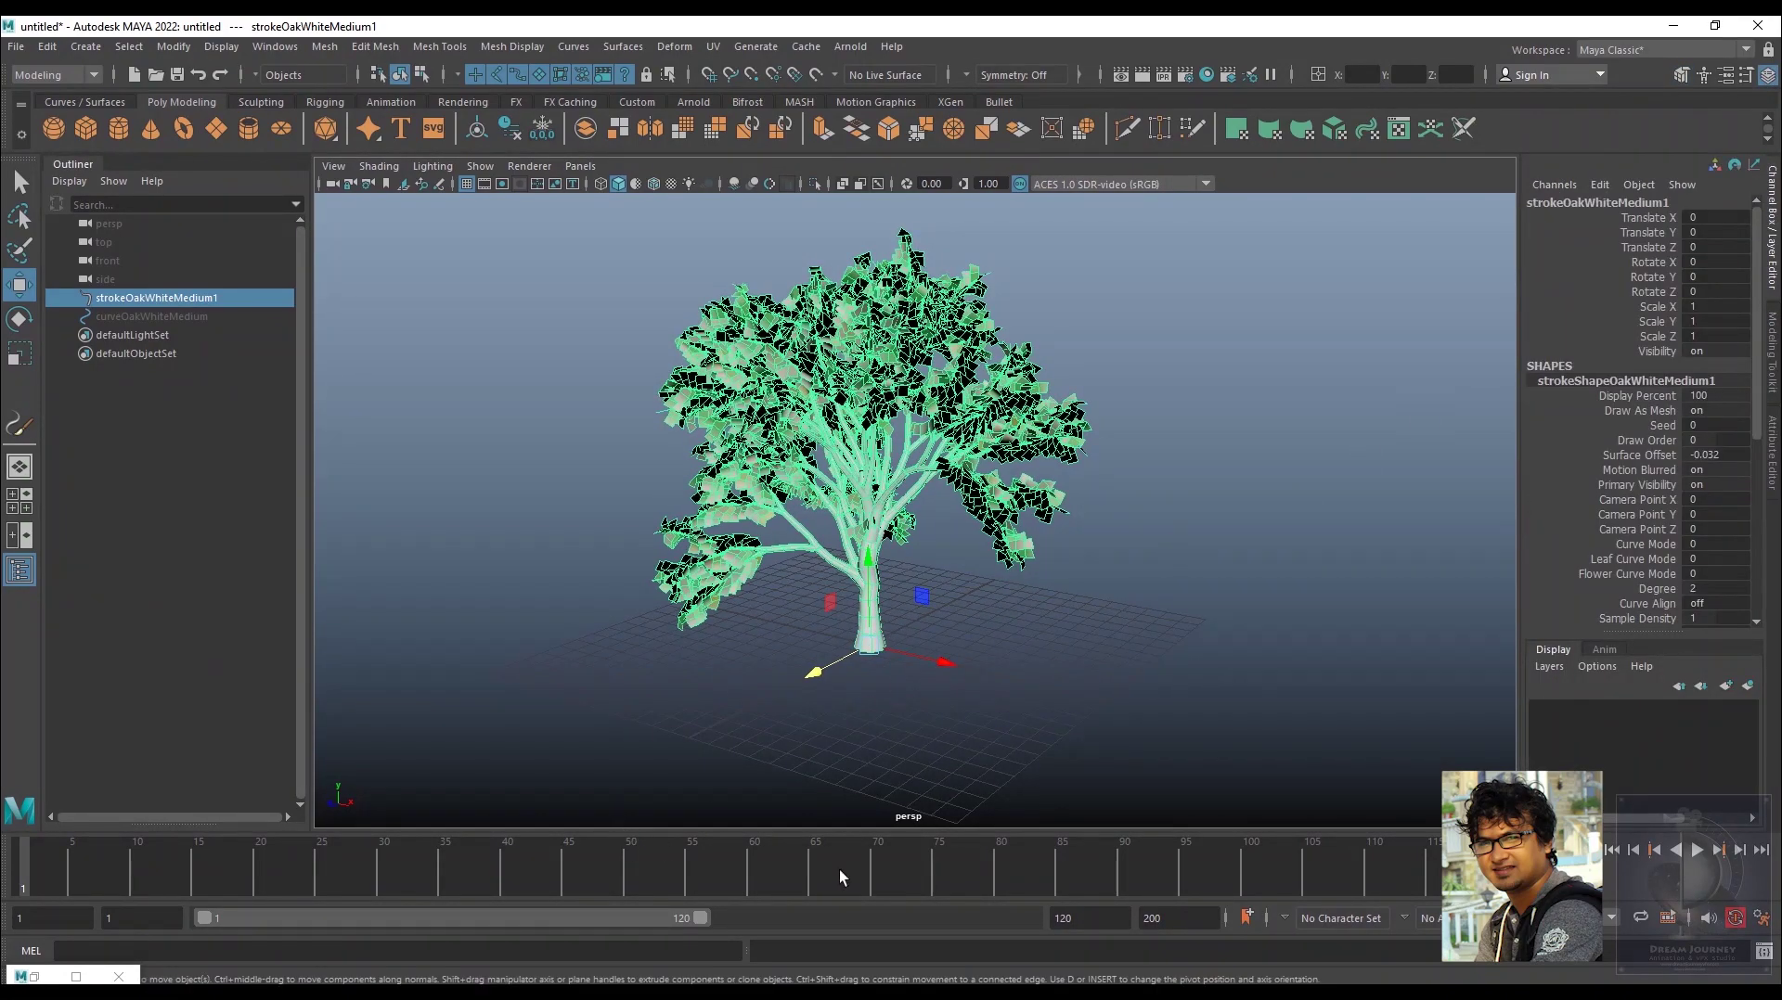
{"action": "left_click", "coordinate": [1697, 851]}
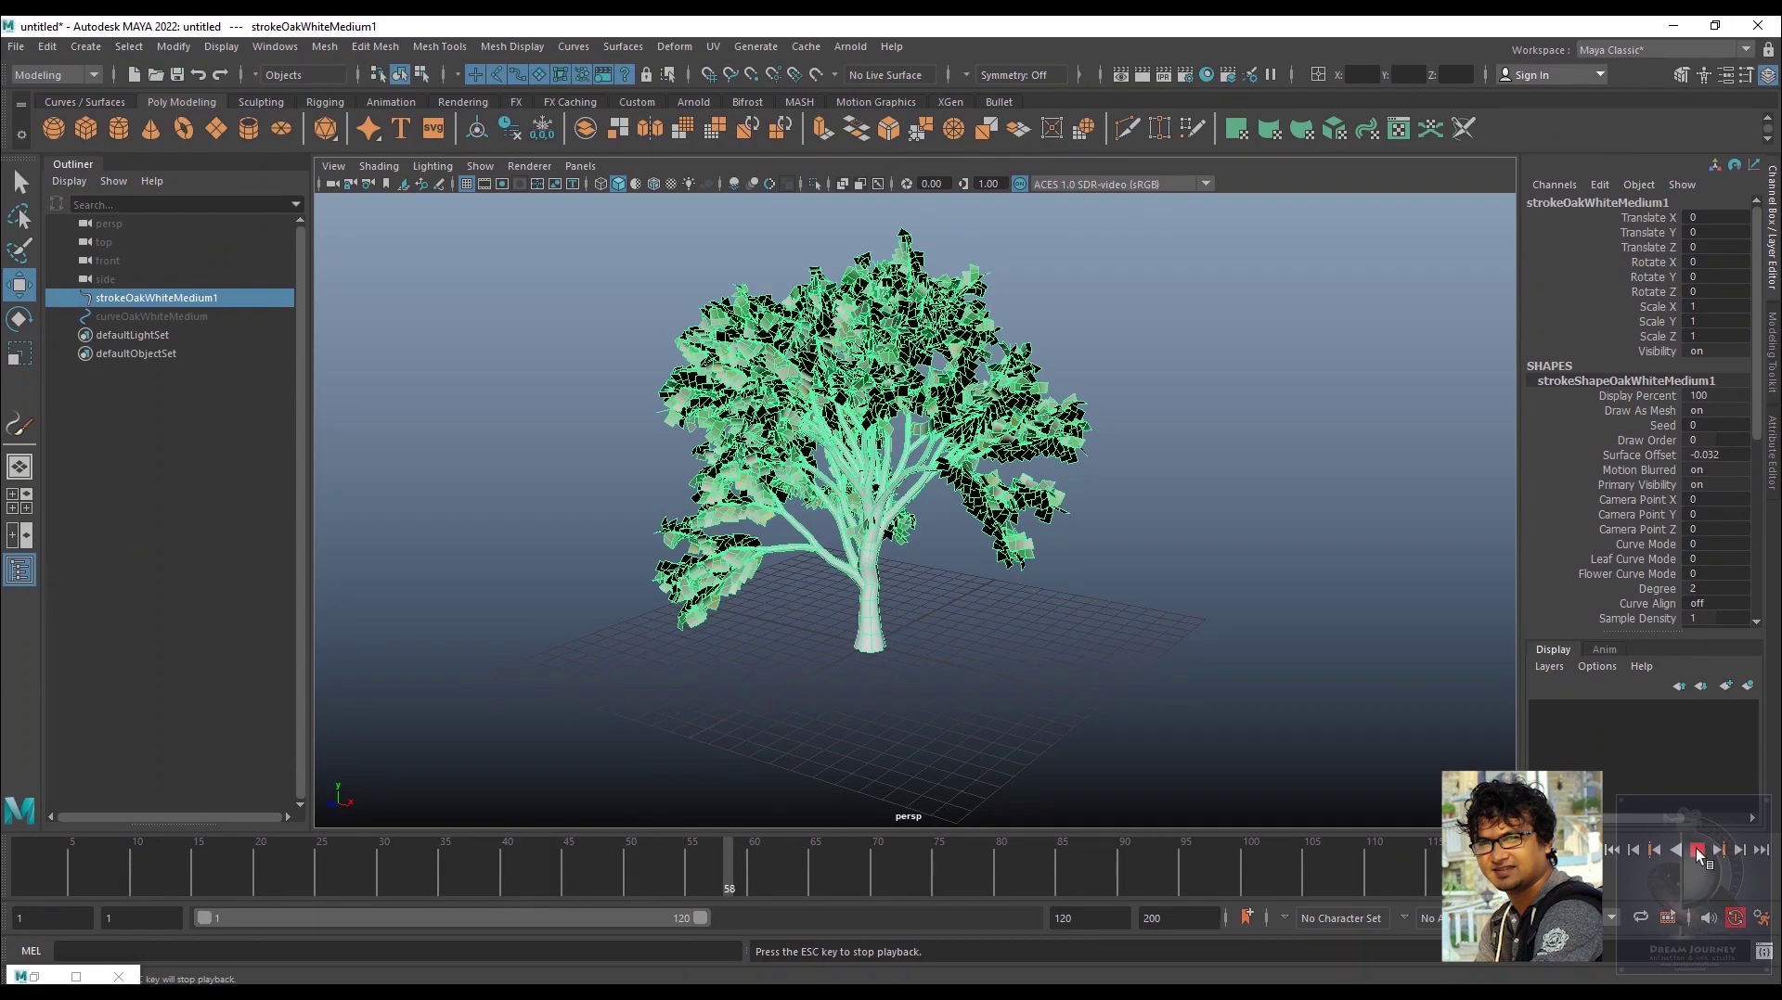
{"action": "left_click", "coordinate": [1698, 850]}
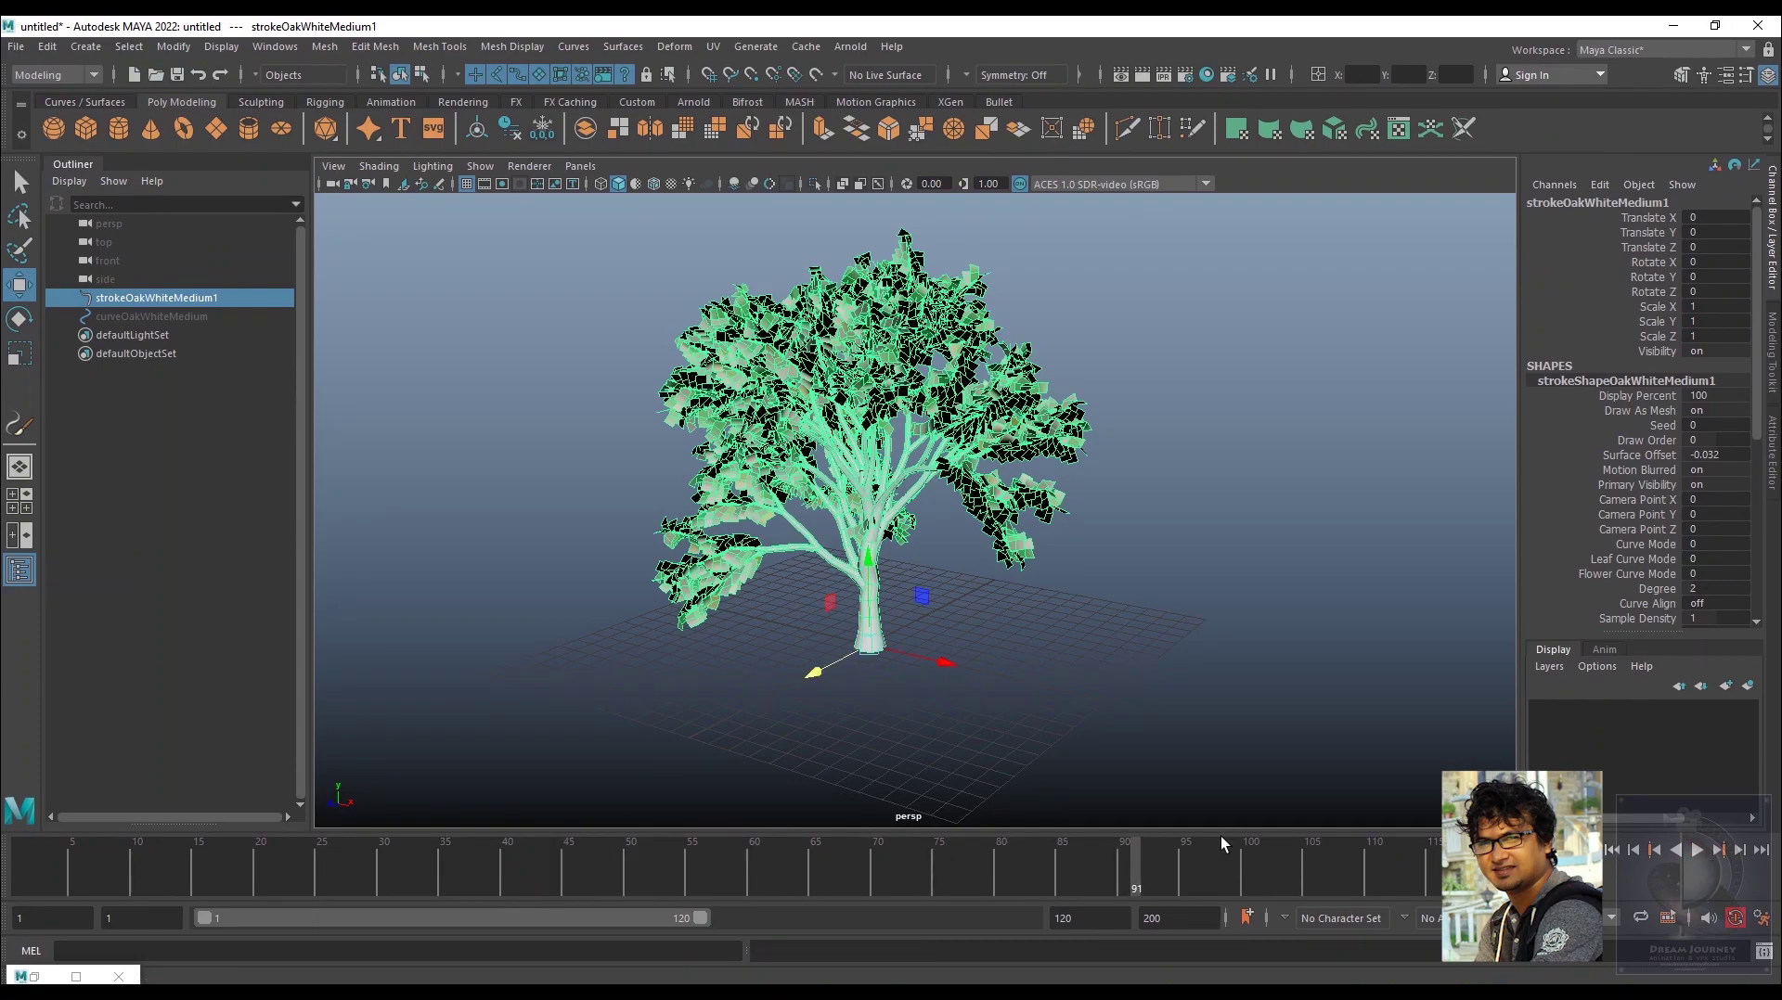
{"action": "left_click_drag", "start_coordinate": [1136, 868], "coordinate": [24, 868]}
{"action": "left_click_drag", "start_coordinate": [1754, 268], "coordinate": [1769, 443]}
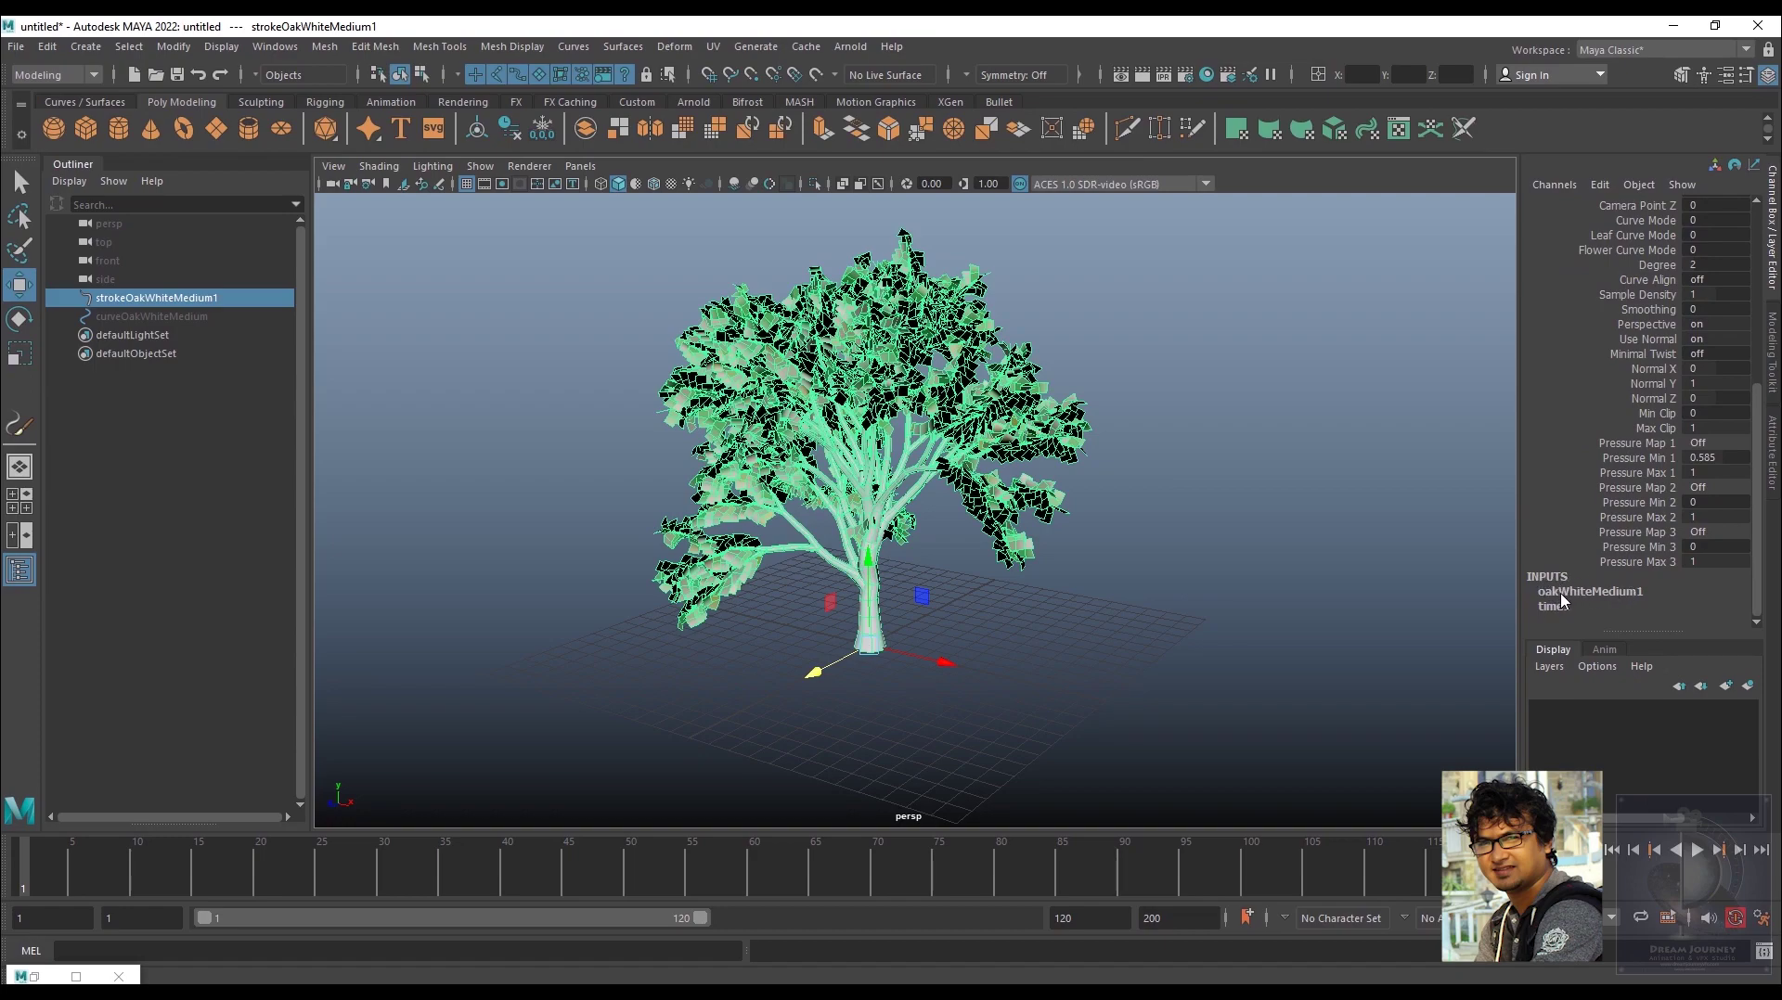
- Change oakWhiteMedium1's Global Scale from 13.146 to 12 in the Channel Box
{"action": "left_click", "coordinate": [1608, 594]}
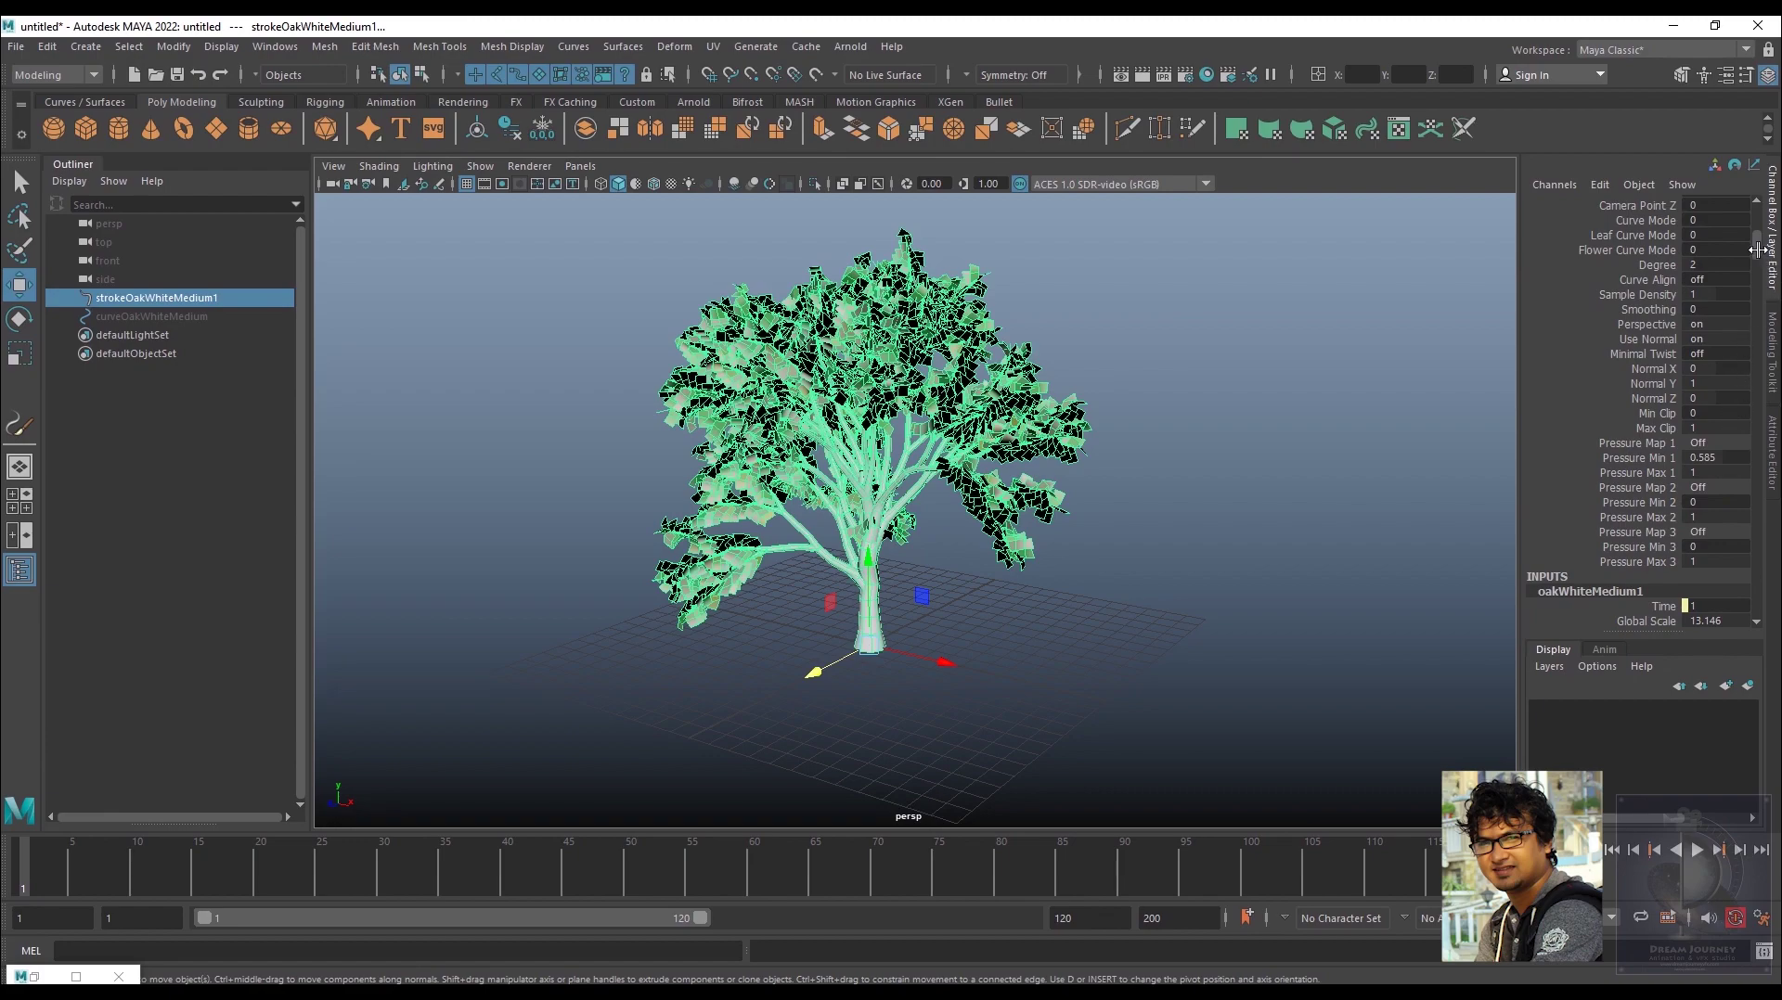
{"action": "scroll", "coordinate": [1727, 594], "scroll_direction": "down", "scroll_amount": 1}
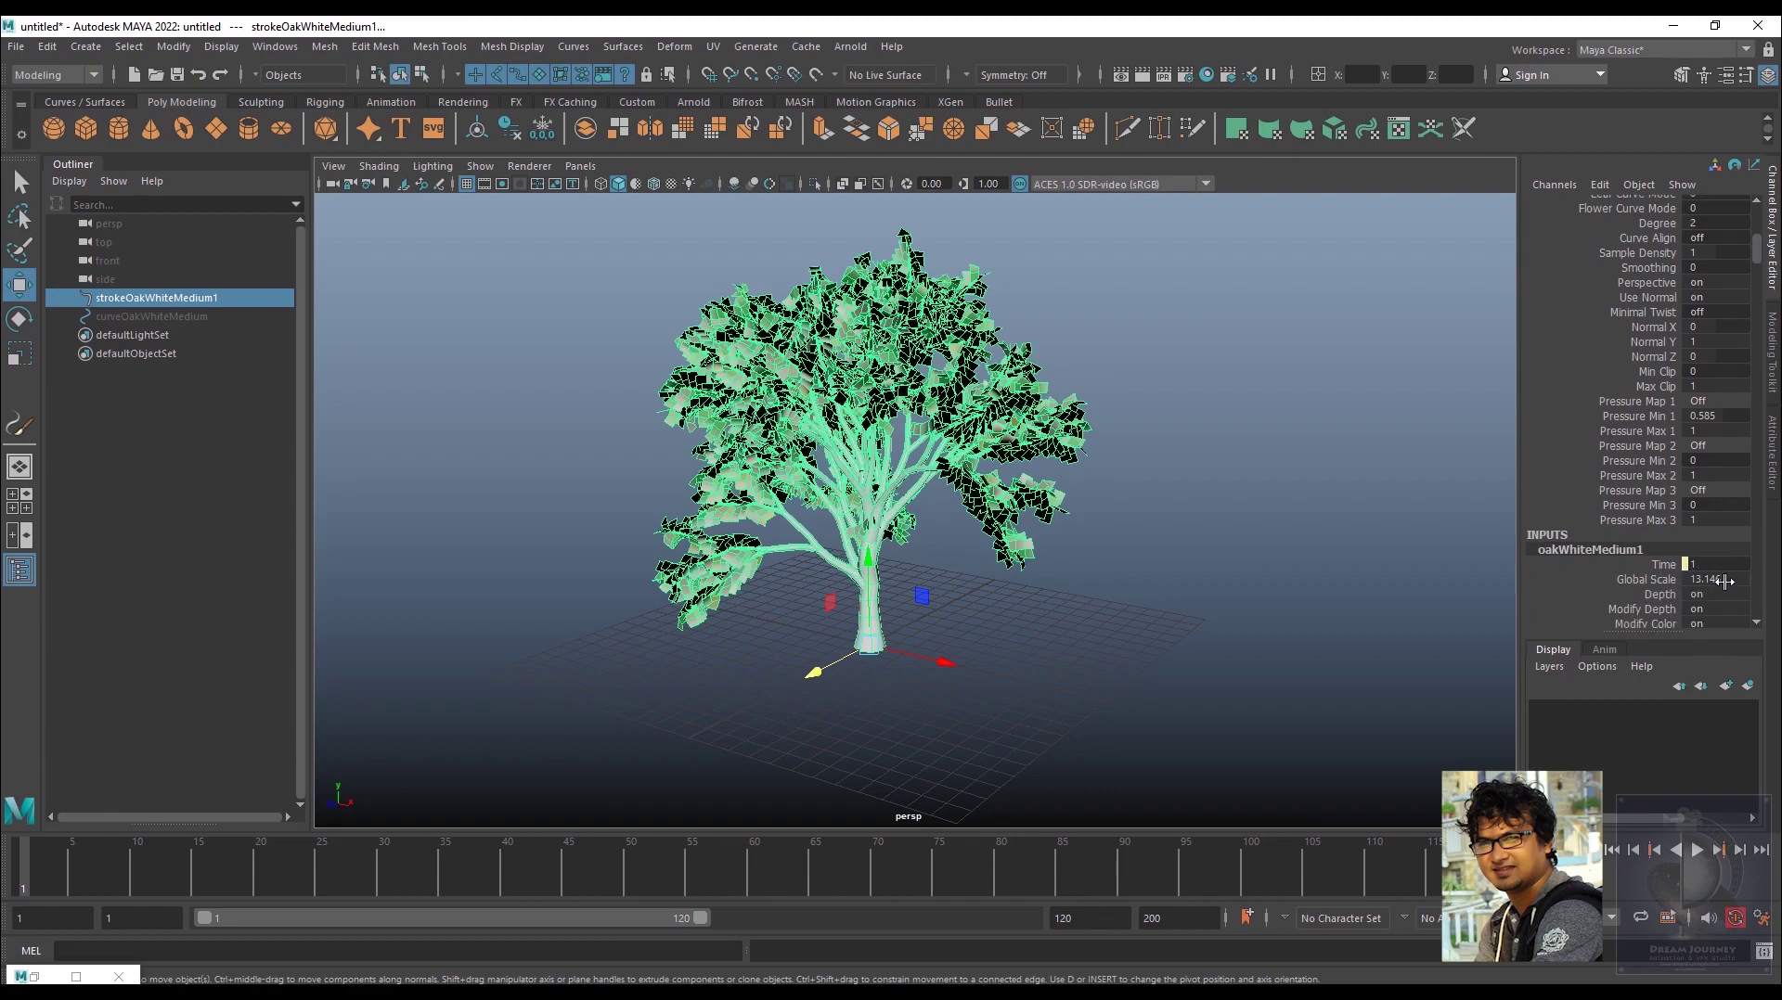
{"action": "double_click", "coordinate": [1724, 580]}
{"action": "type", "text": "12"}
{"action": "key", "text": "Return"}
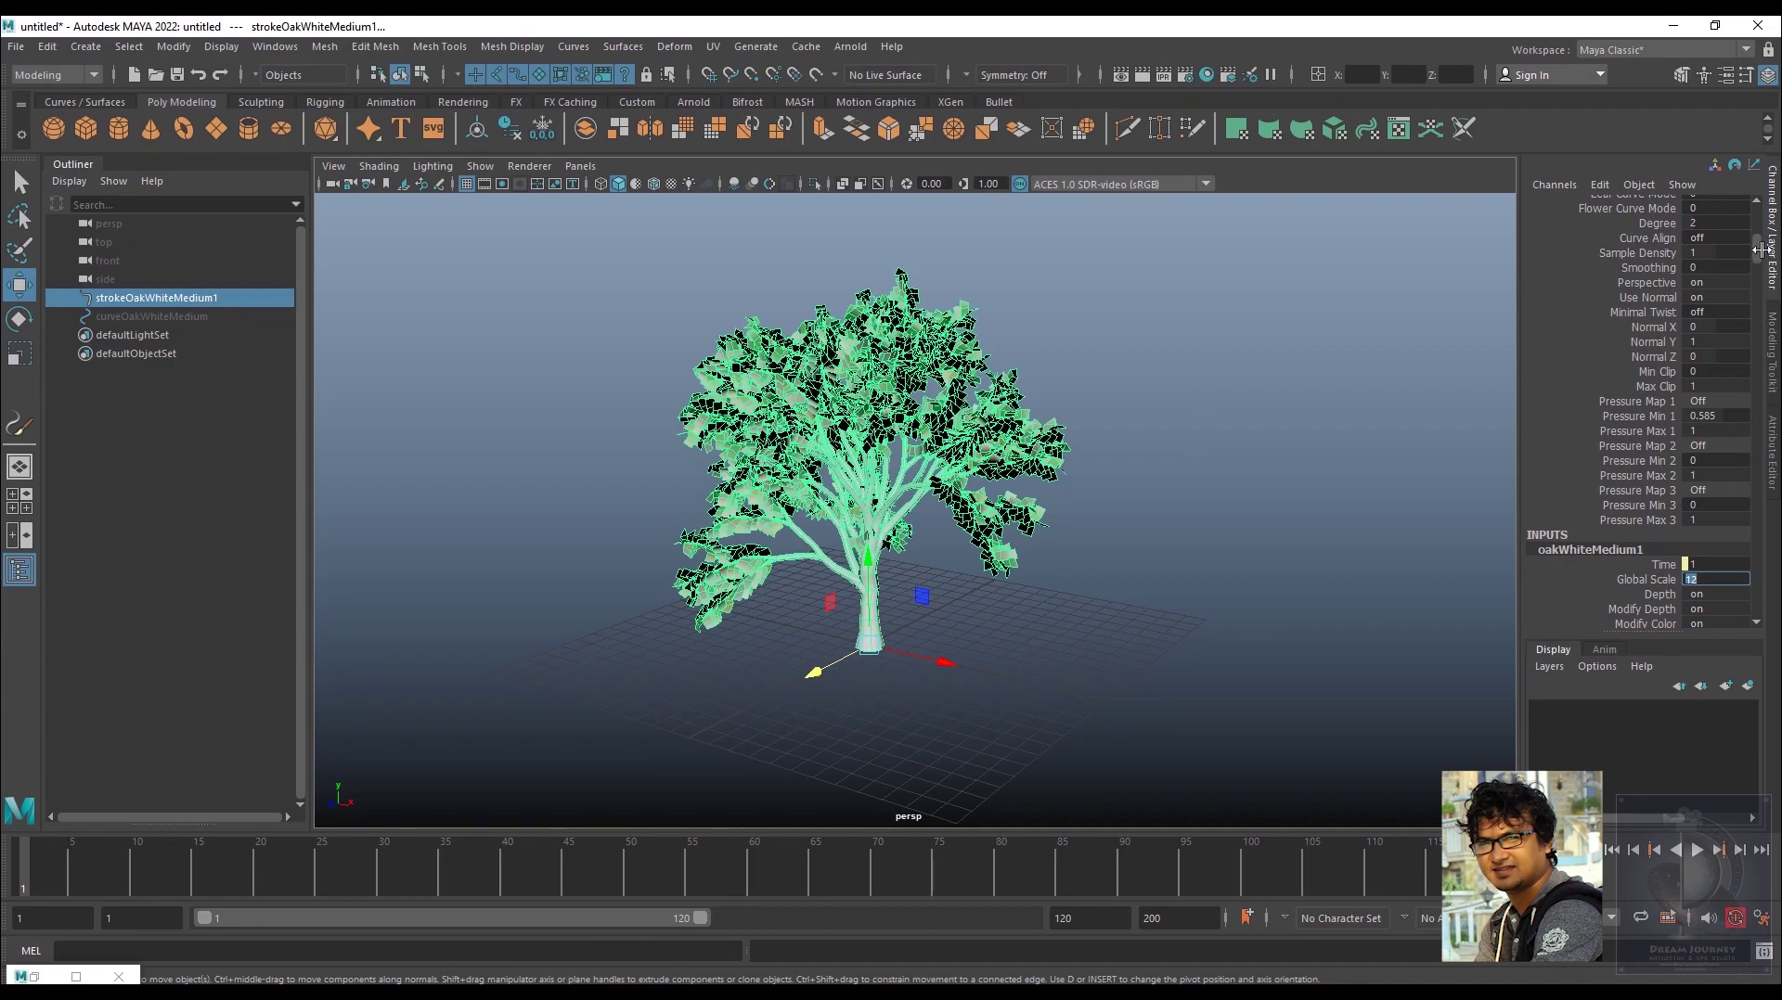
{"action": "left_click_drag", "start_coordinate": [1760, 250], "coordinate": [1775, 390]}
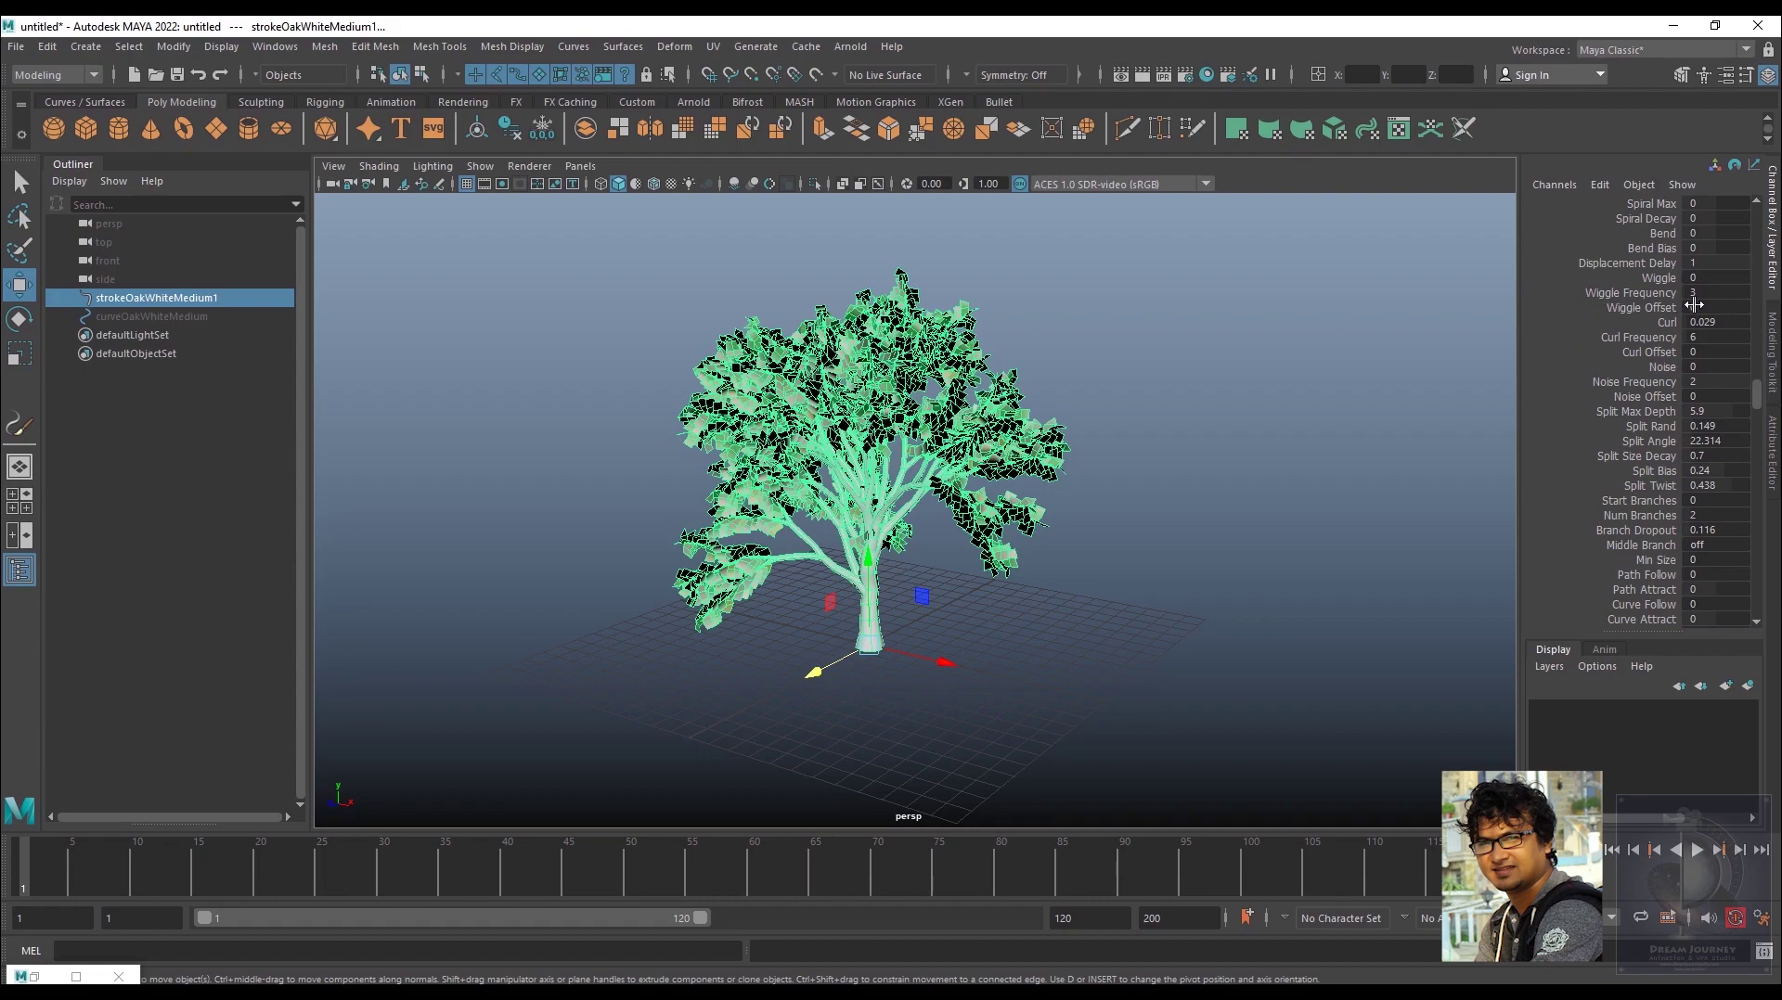
{"action": "left_click_drag", "start_coordinate": [1753, 385], "coordinate": [1756, 402]}
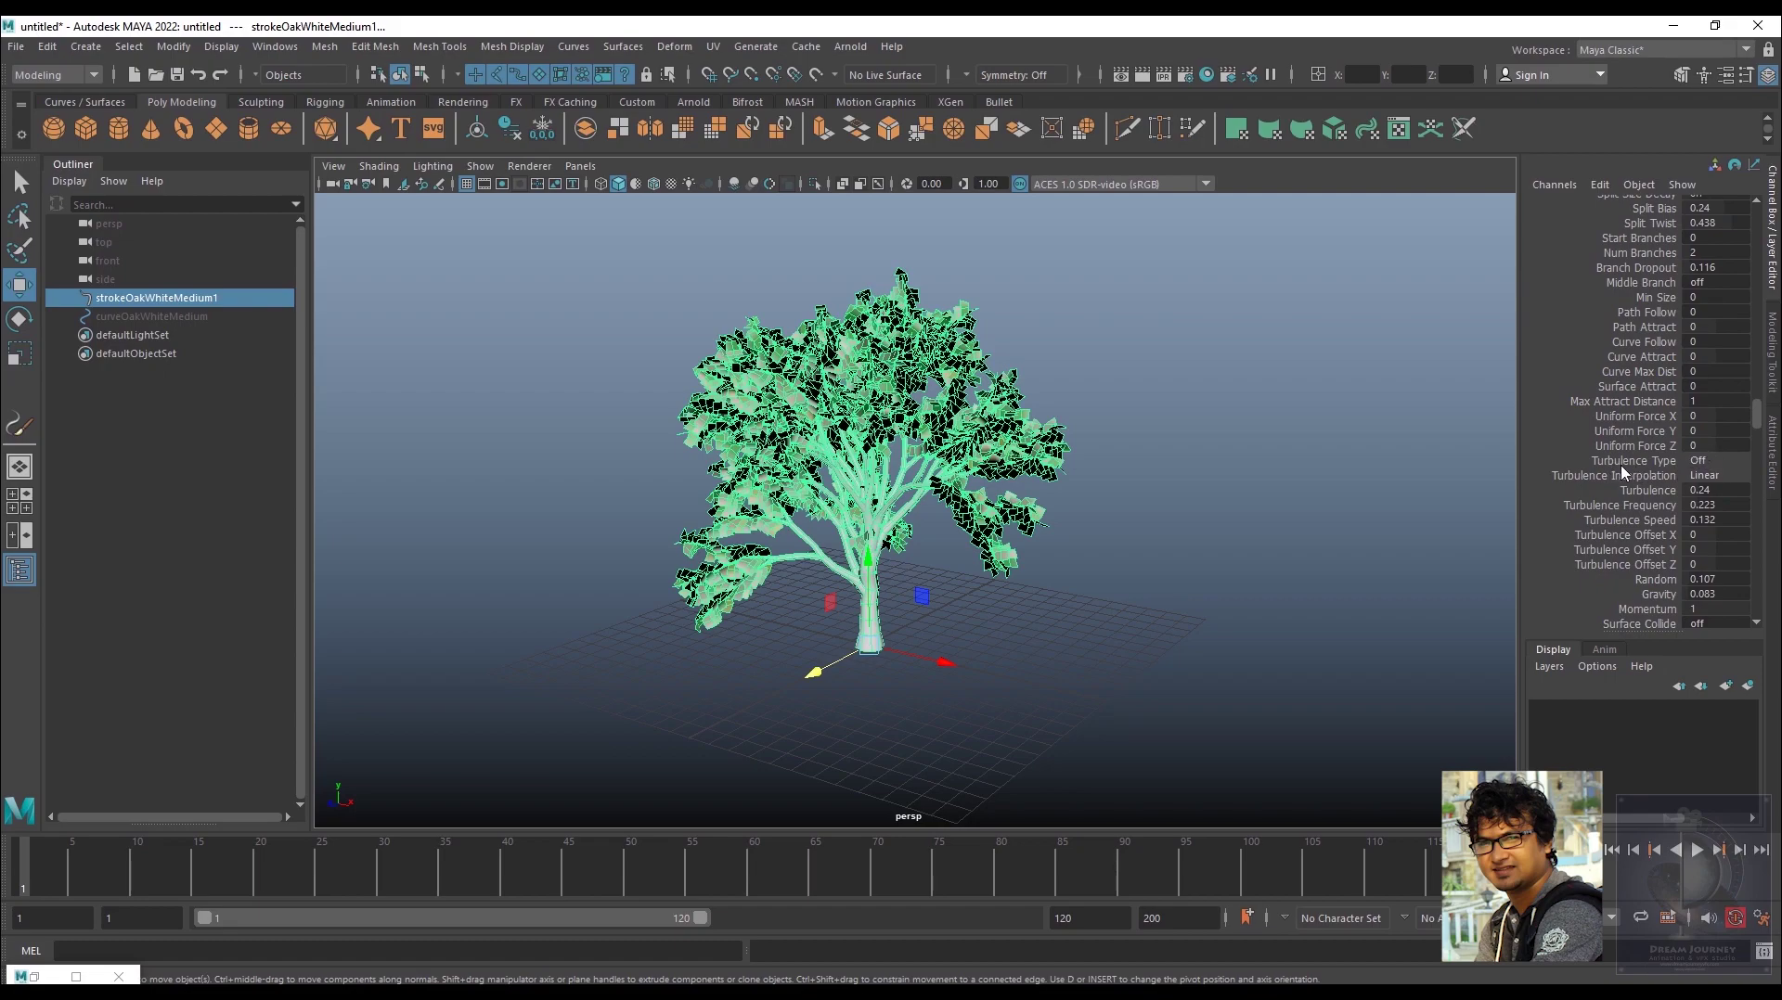
- Set the oak brush's Turbulence Type to Tree Wind and scrub the timeline to preview
{"action": "left_click", "coordinate": [1714, 460]}
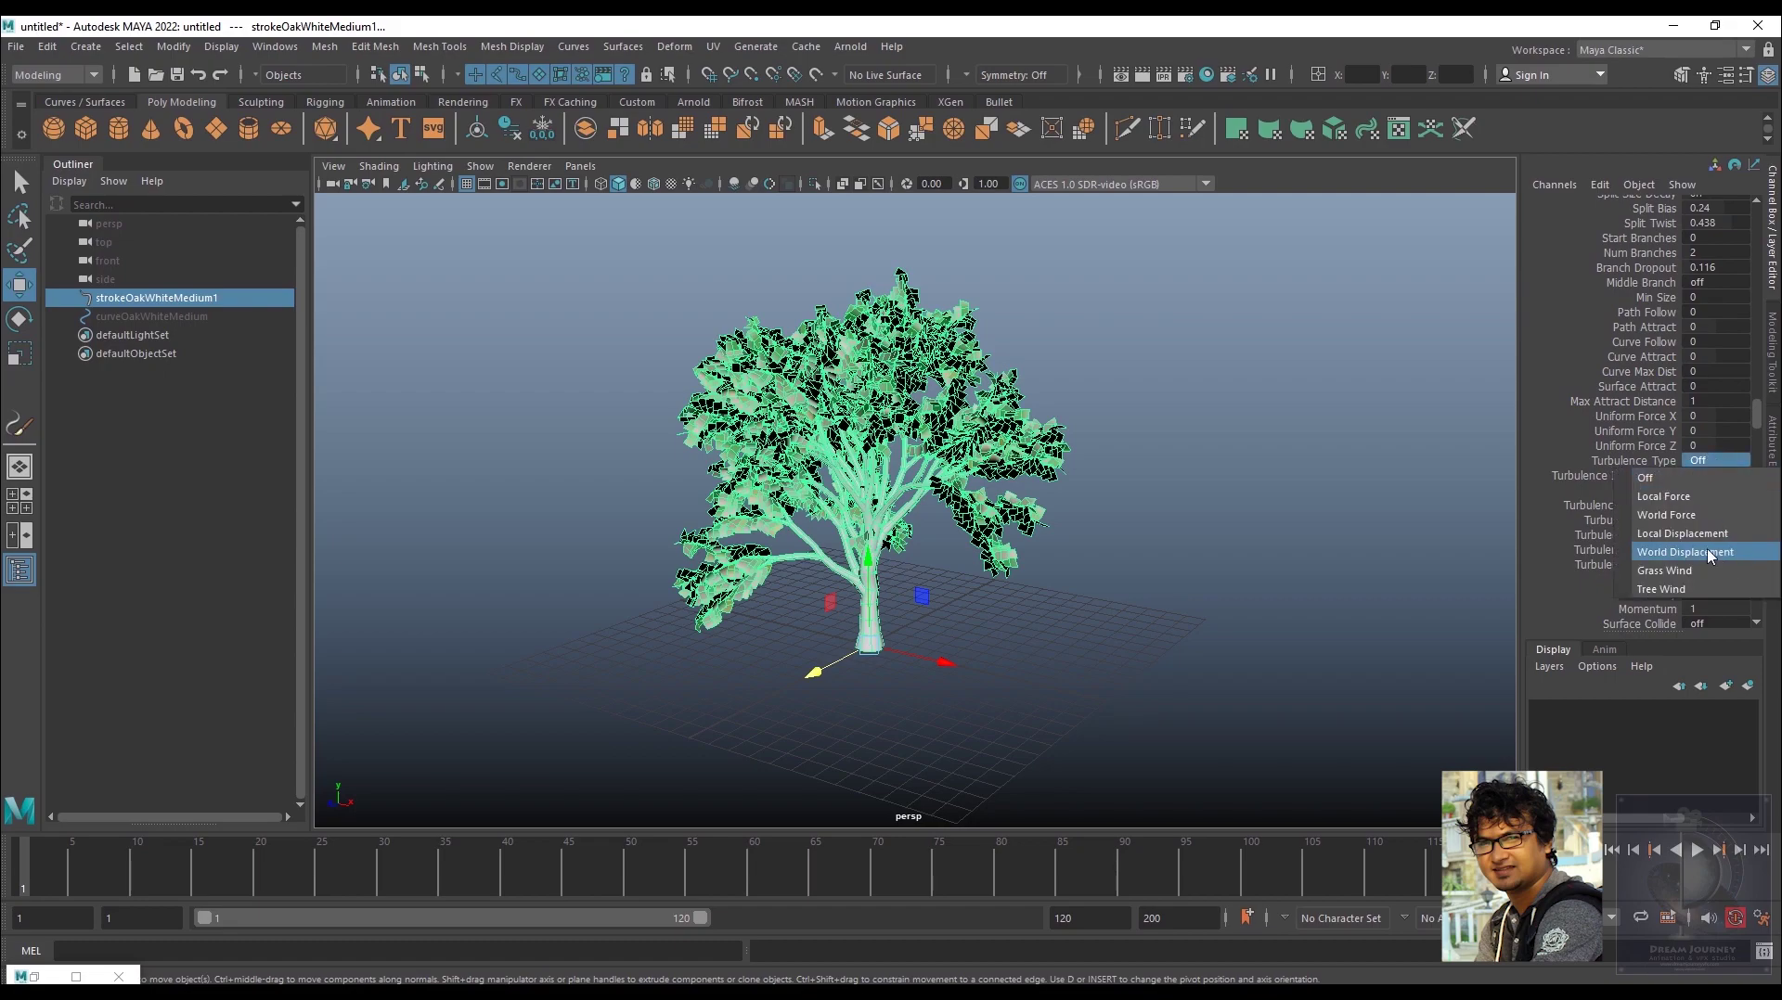
{"action": "left_click", "coordinate": [1659, 590]}
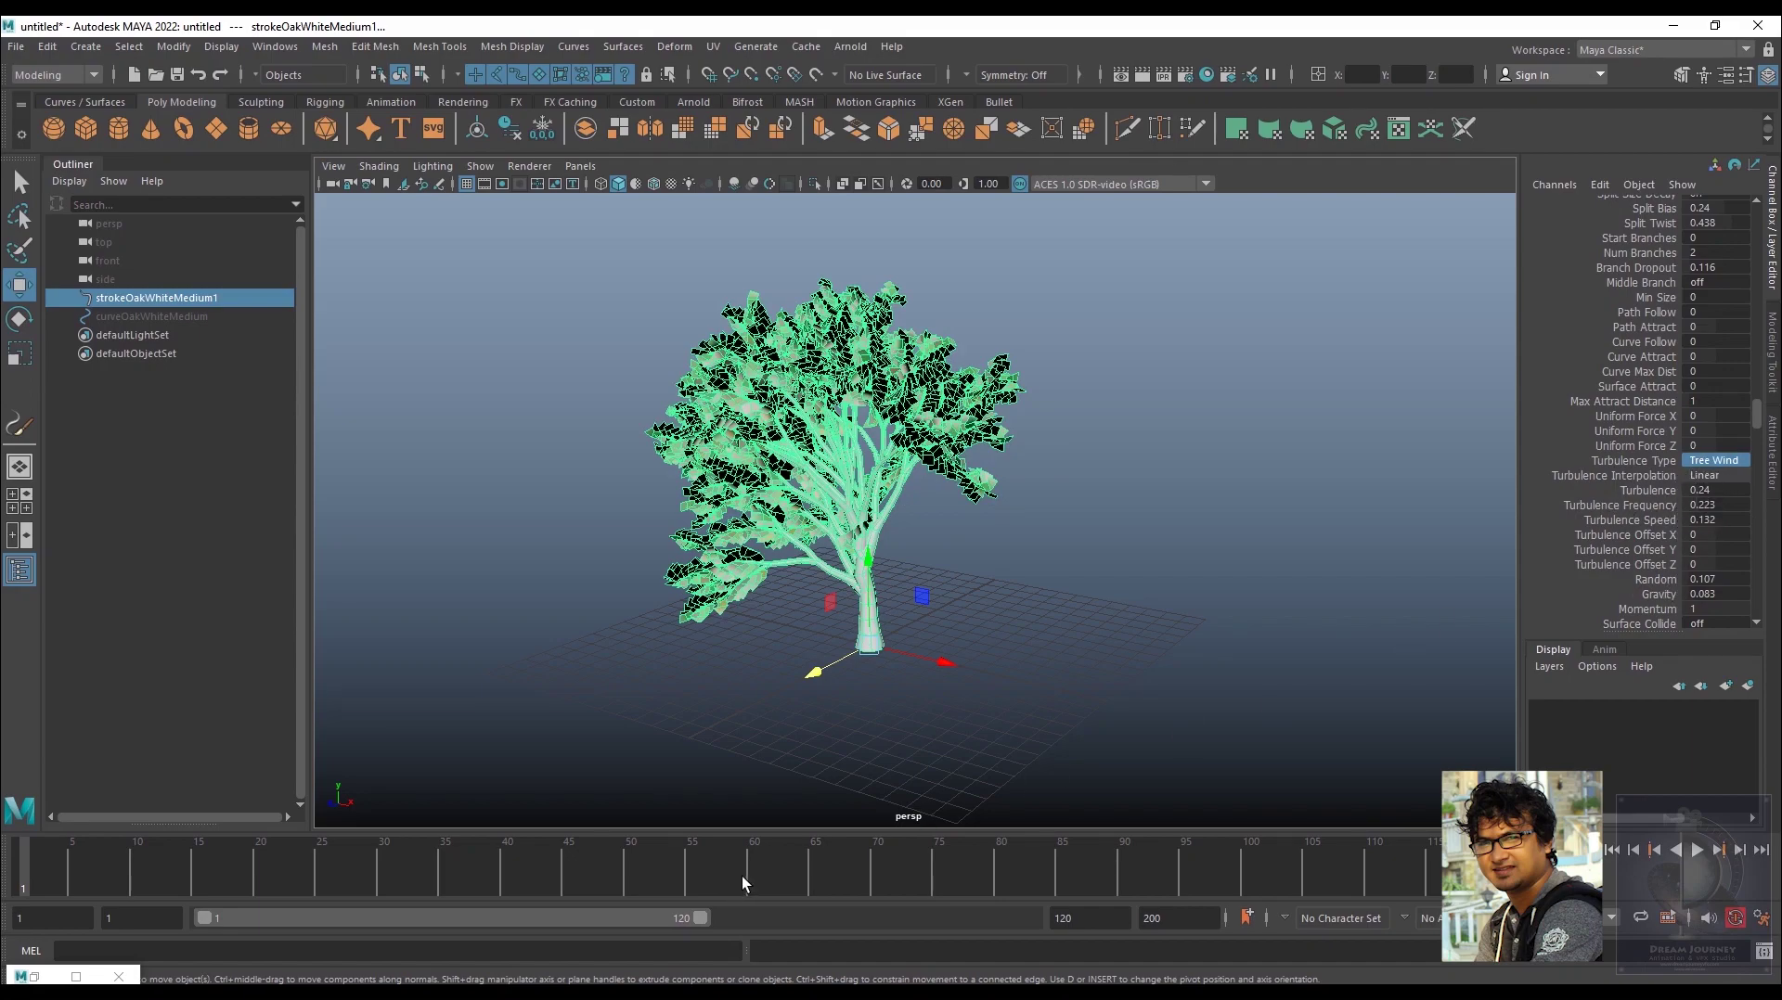
{"action": "mouse_move", "coordinate": [743, 884]}
{"action": "left_mouse_down"}
{"action": "mouse_move", "coordinate": [1420, 882]}
{"action": "mouse_move", "coordinate": [81, 865]}
{"action": "left_mouse_up"}
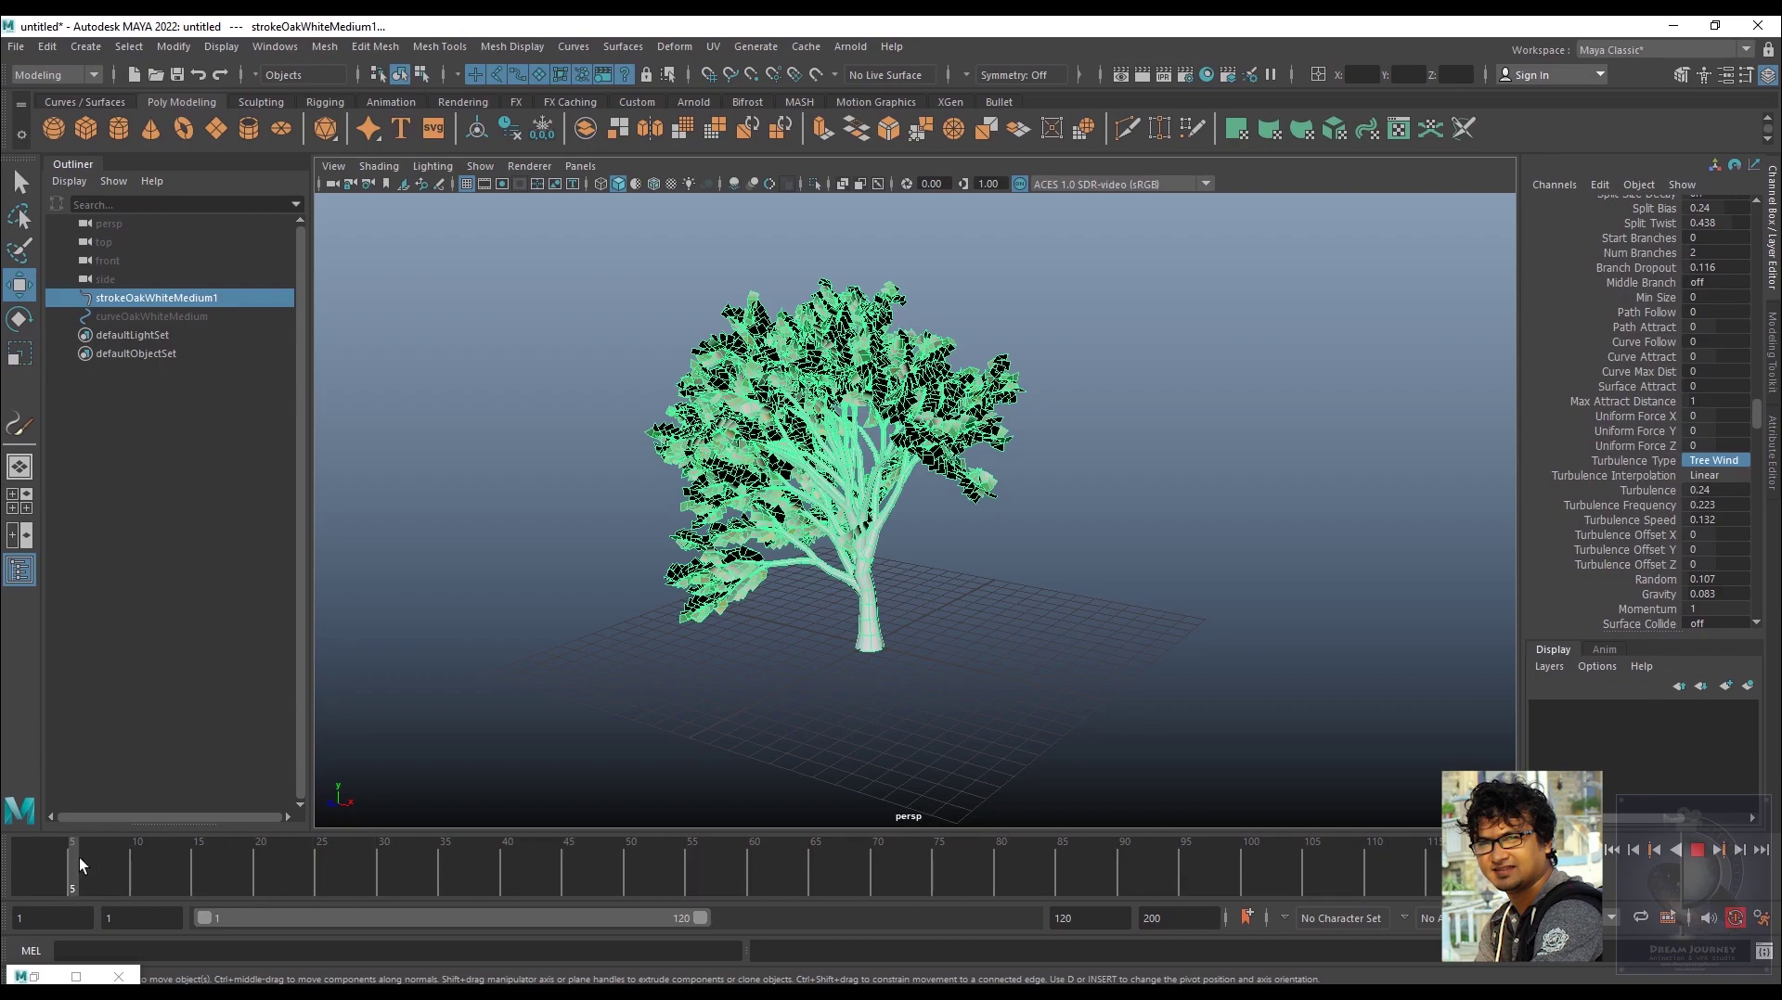
- Set the oak brush's Flow Speed to 0.235 in the Attribute Editor
{"action": "left_click", "coordinate": [1730, 78]}
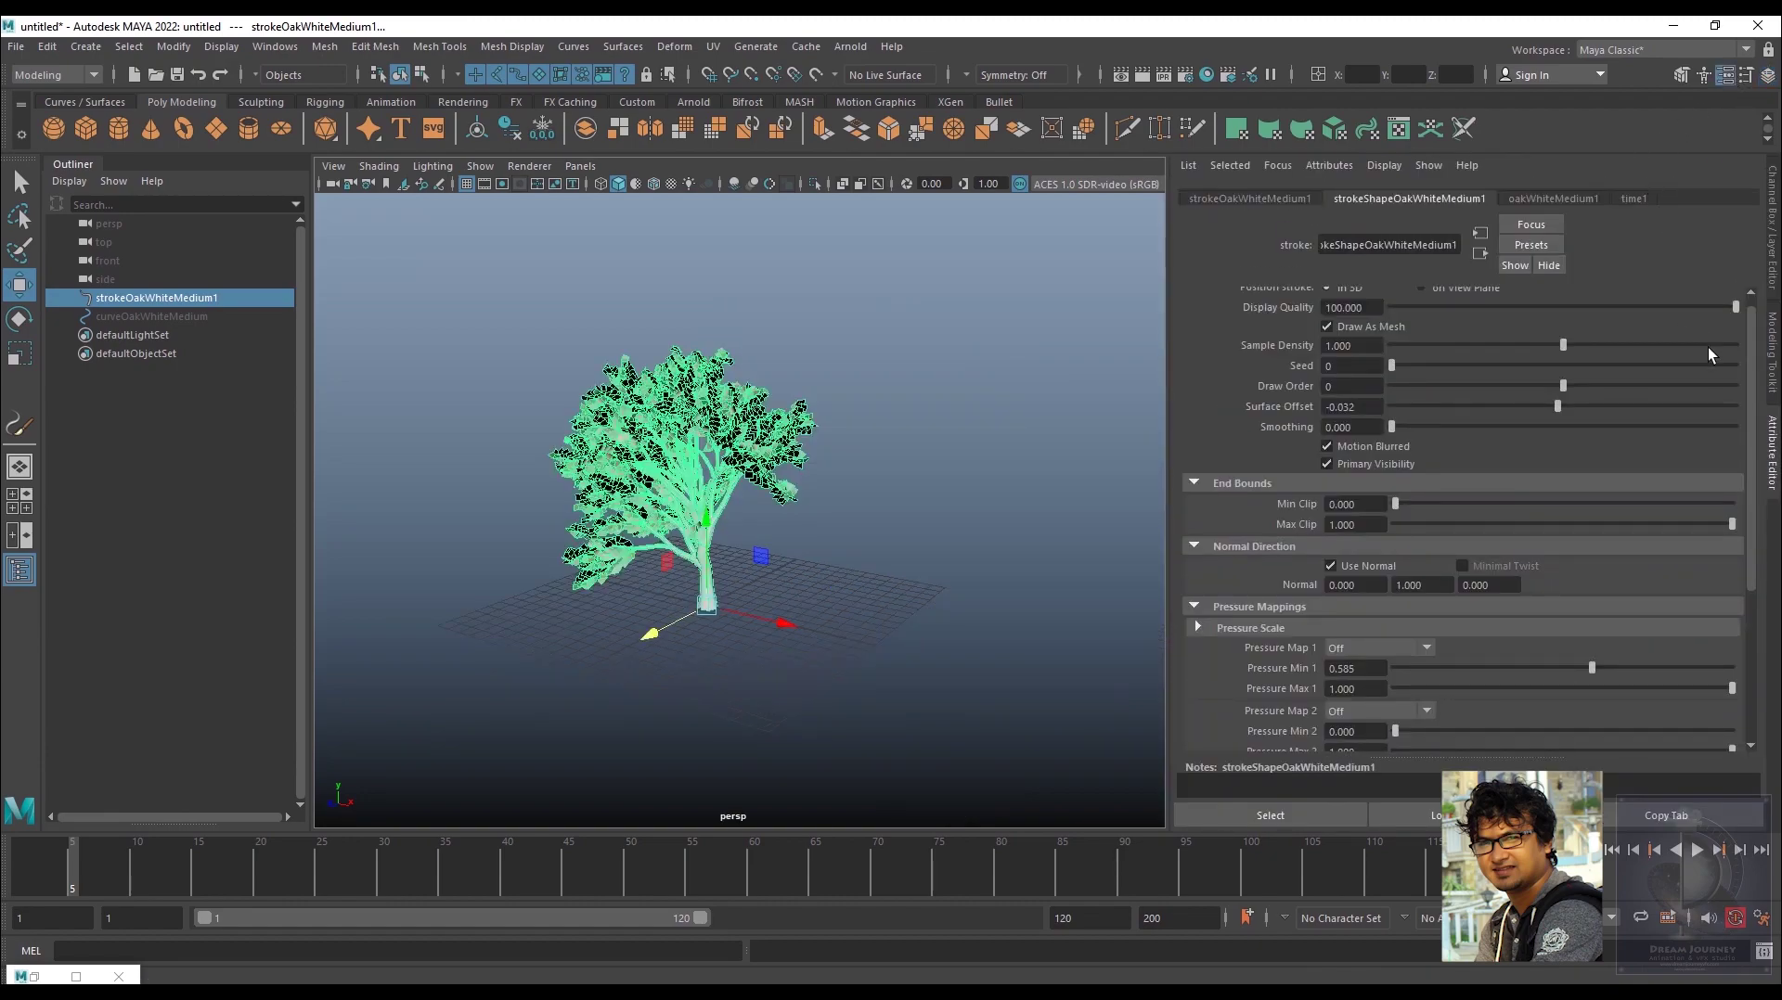
{"action": "left_click_drag", "start_coordinate": [1746, 432], "coordinate": [1748, 345]}
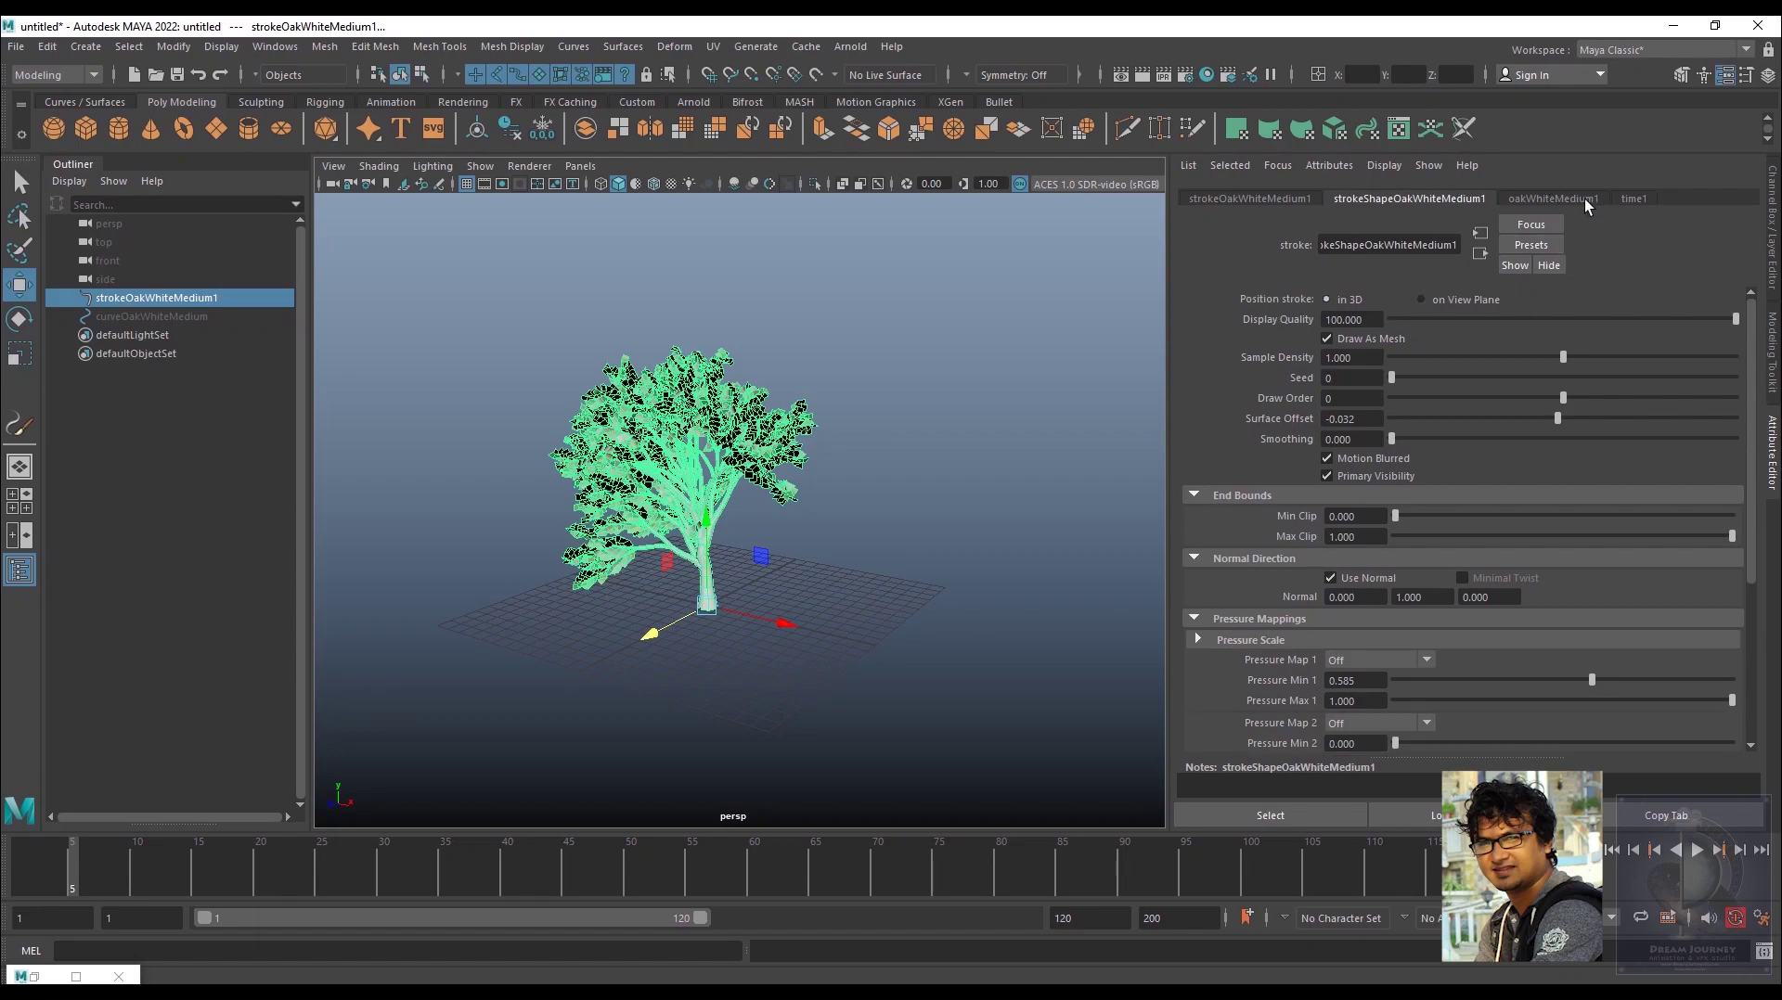
{"action": "left_click", "coordinate": [1559, 200]}
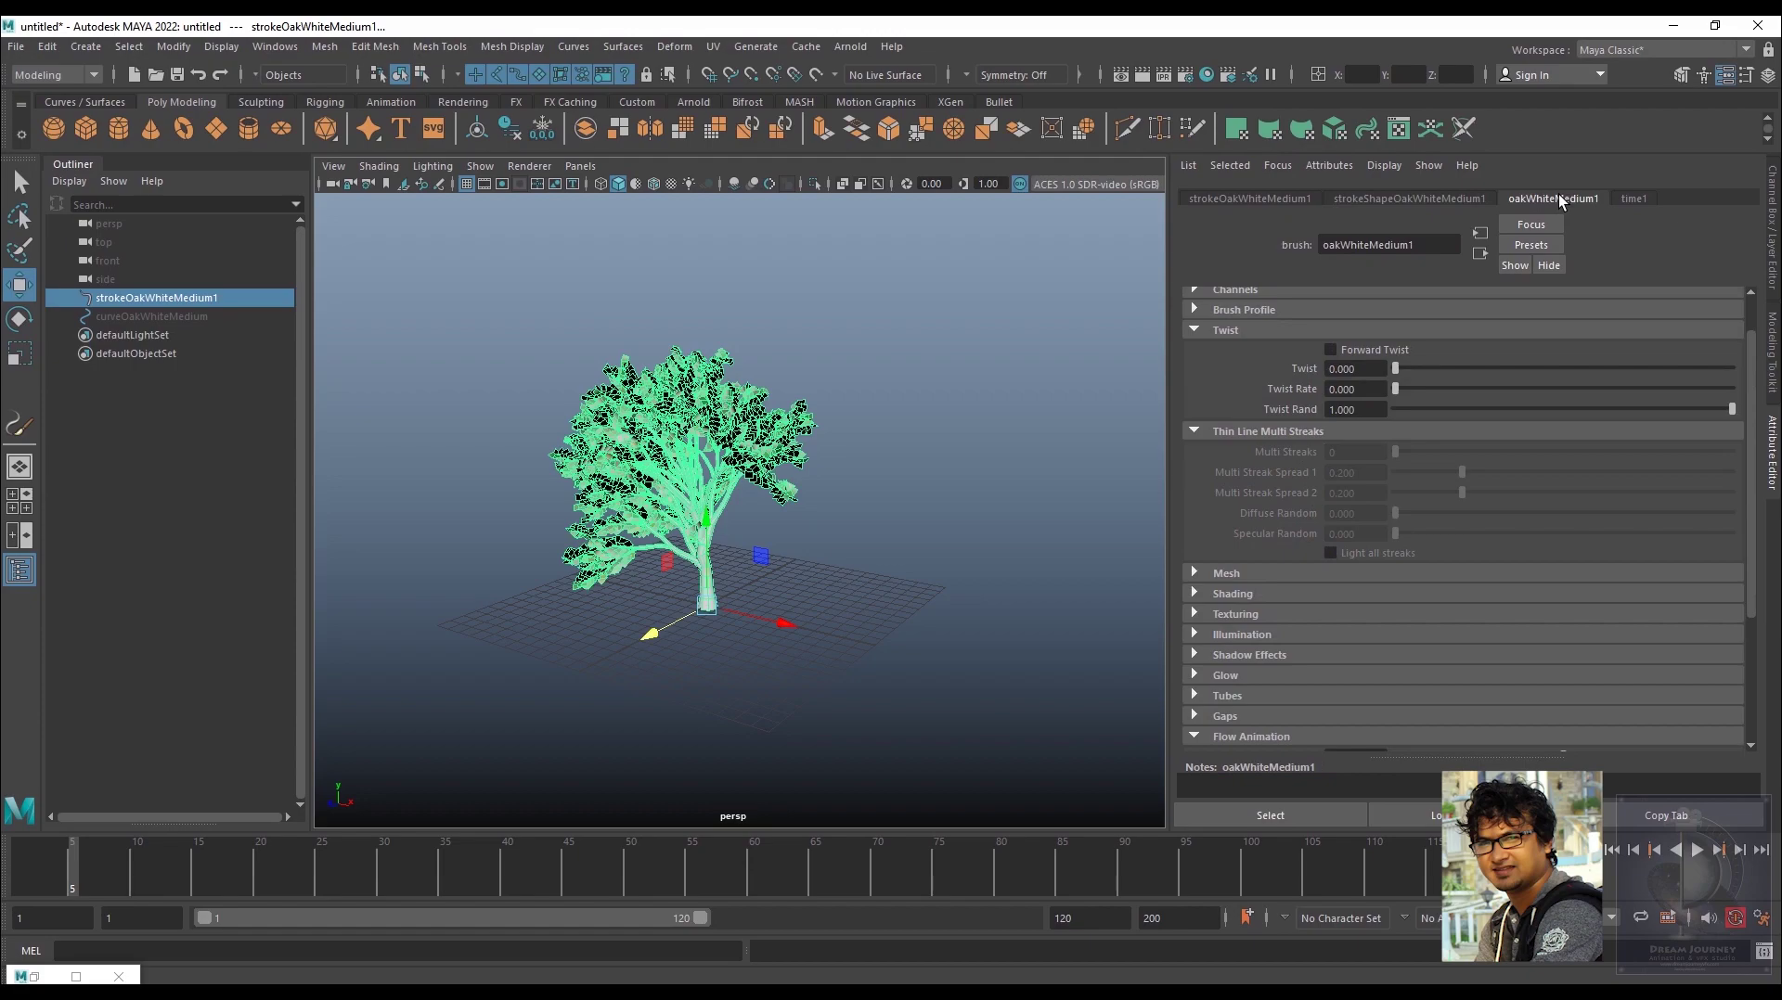
{"action": "left_click", "coordinate": [137, 299]}
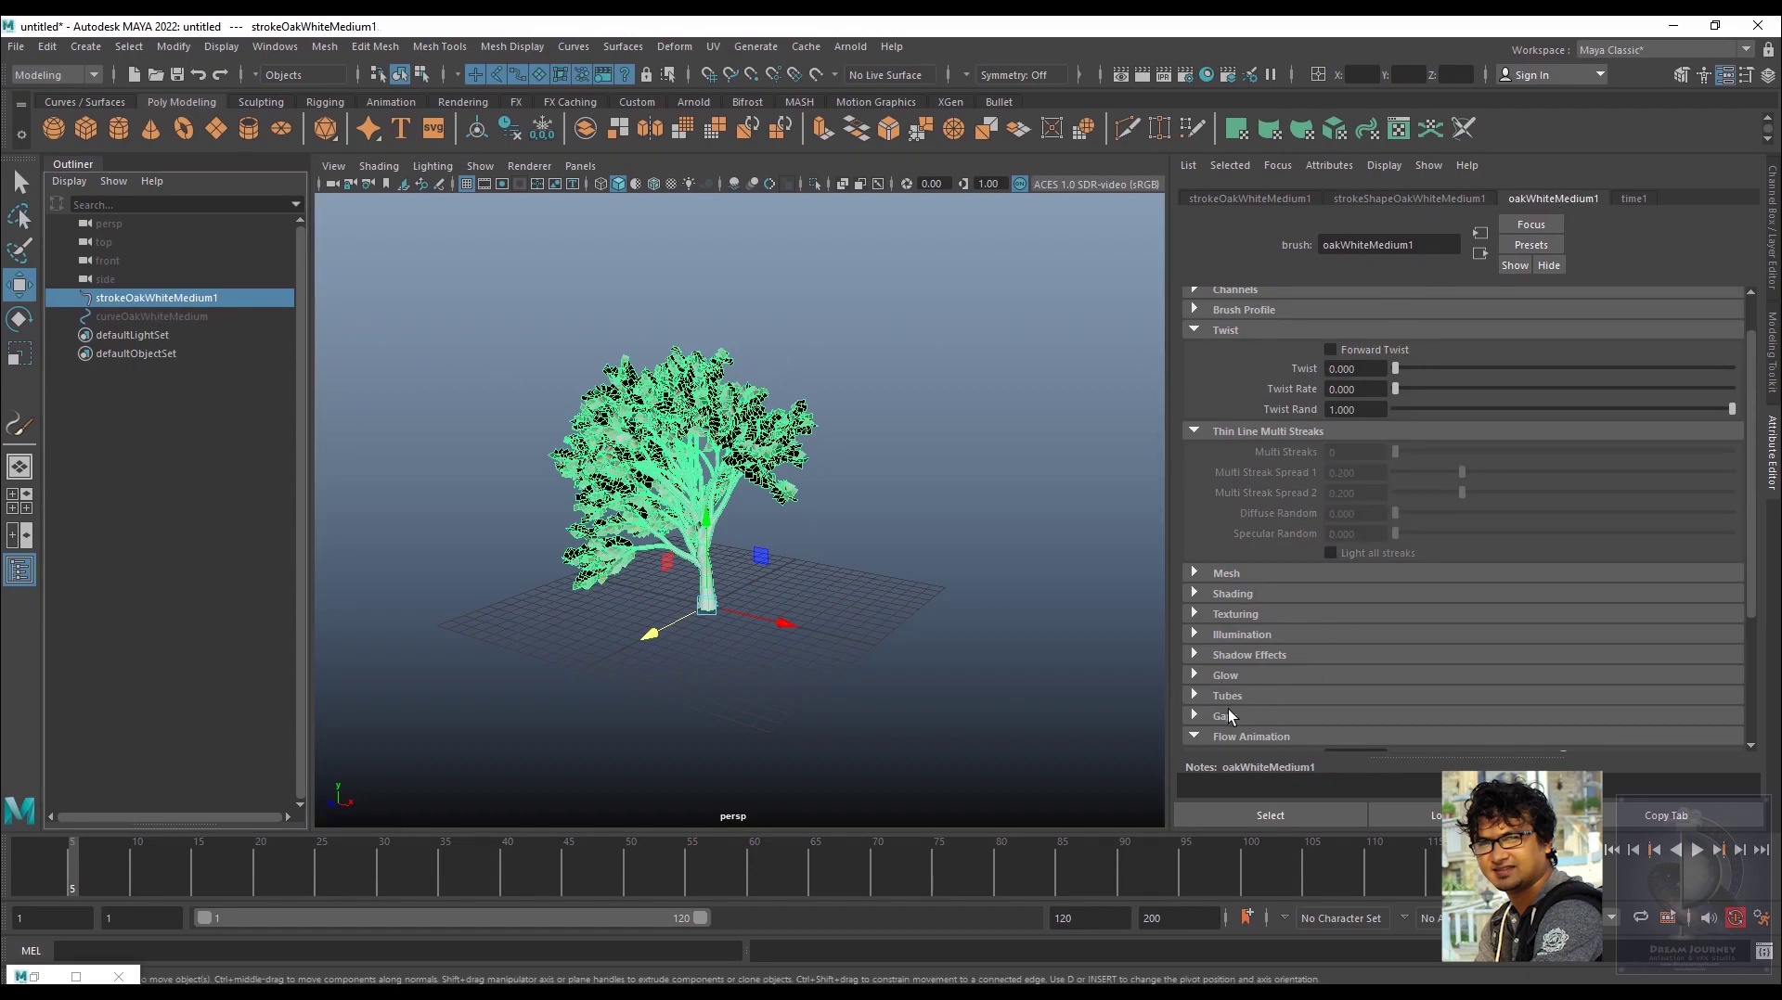
{"action": "scroll", "coordinate": [1246, 684], "scroll_direction": "down", "scroll_amount": 3}
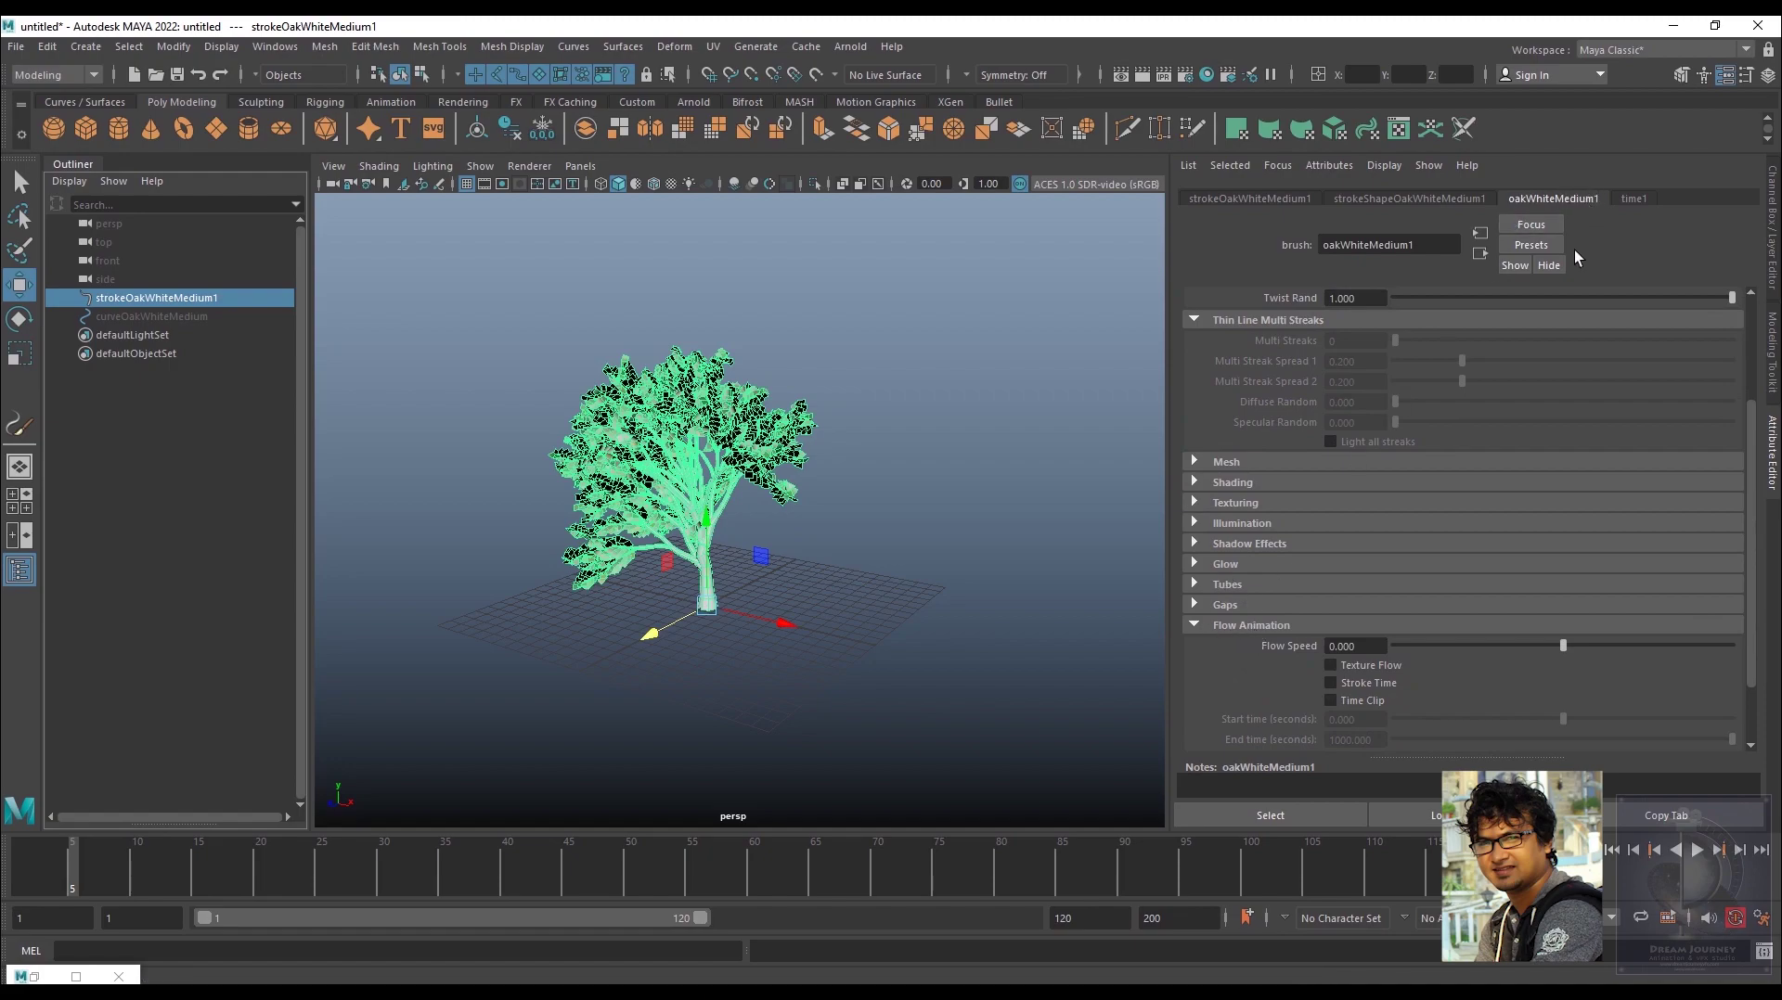
{"action": "scroll", "coordinate": [1254, 648], "scroll_direction": "down", "scroll_amount": 2}
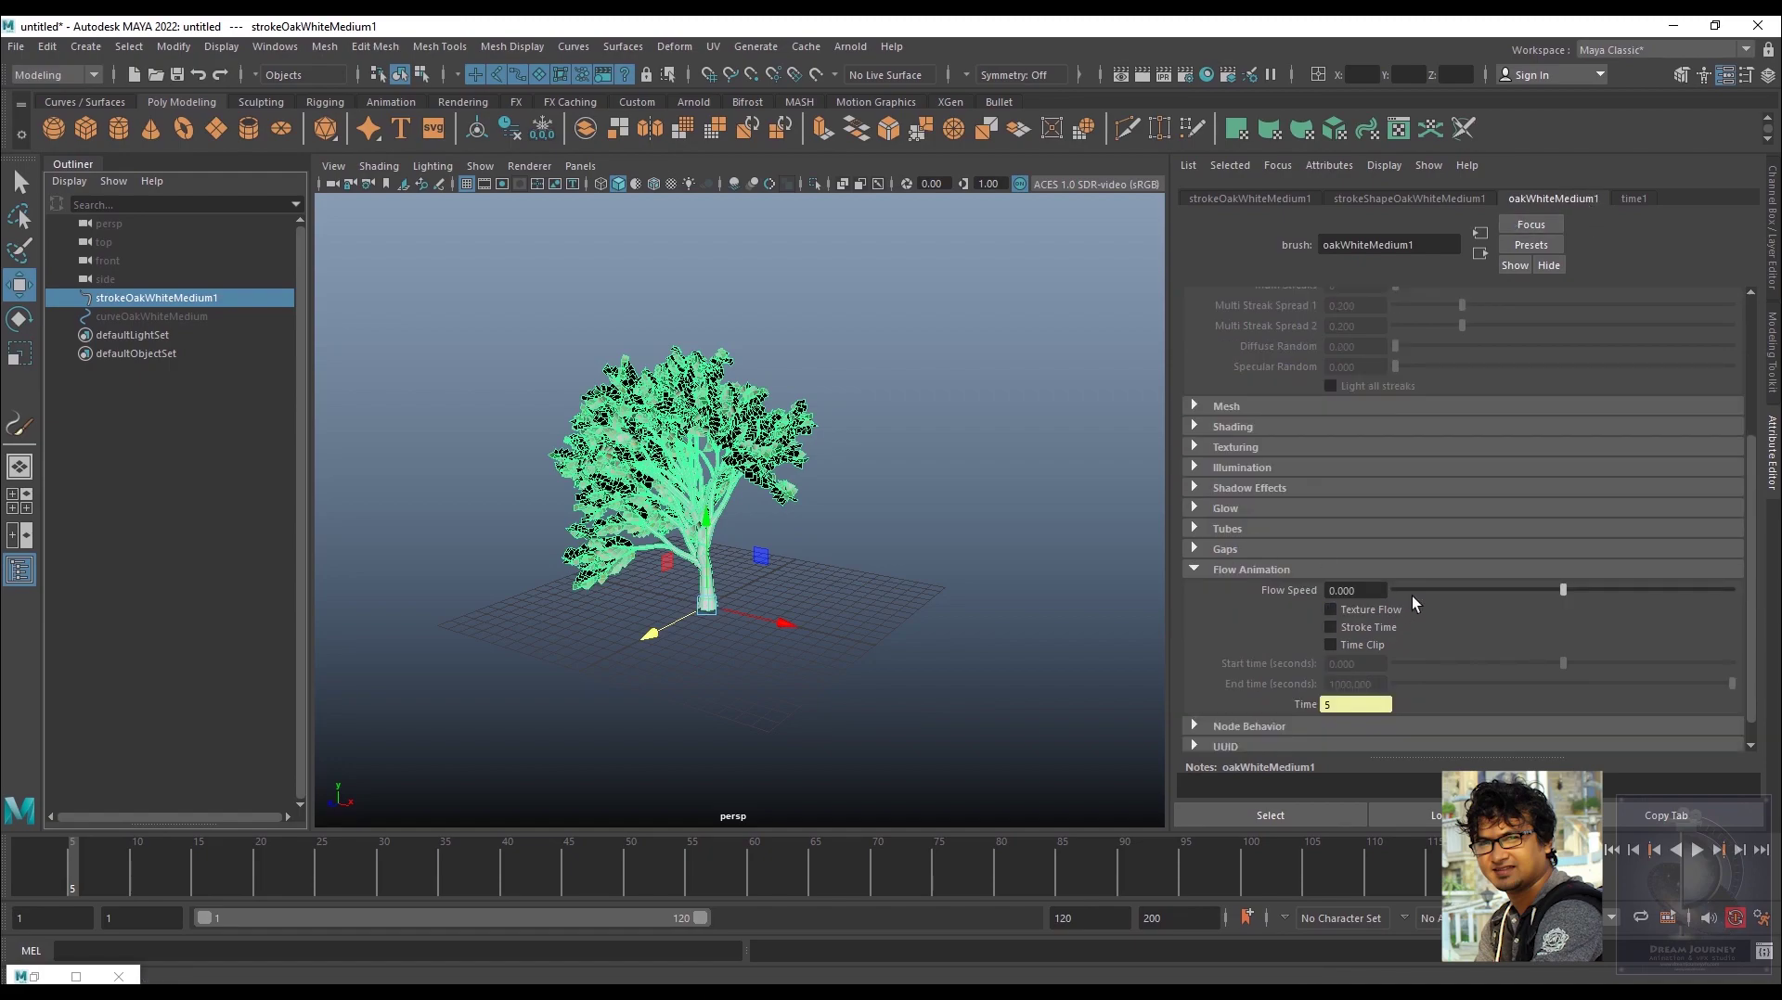
{"action": "left_click_drag", "start_coordinate": [1563, 587], "coordinate": [1602, 592]}
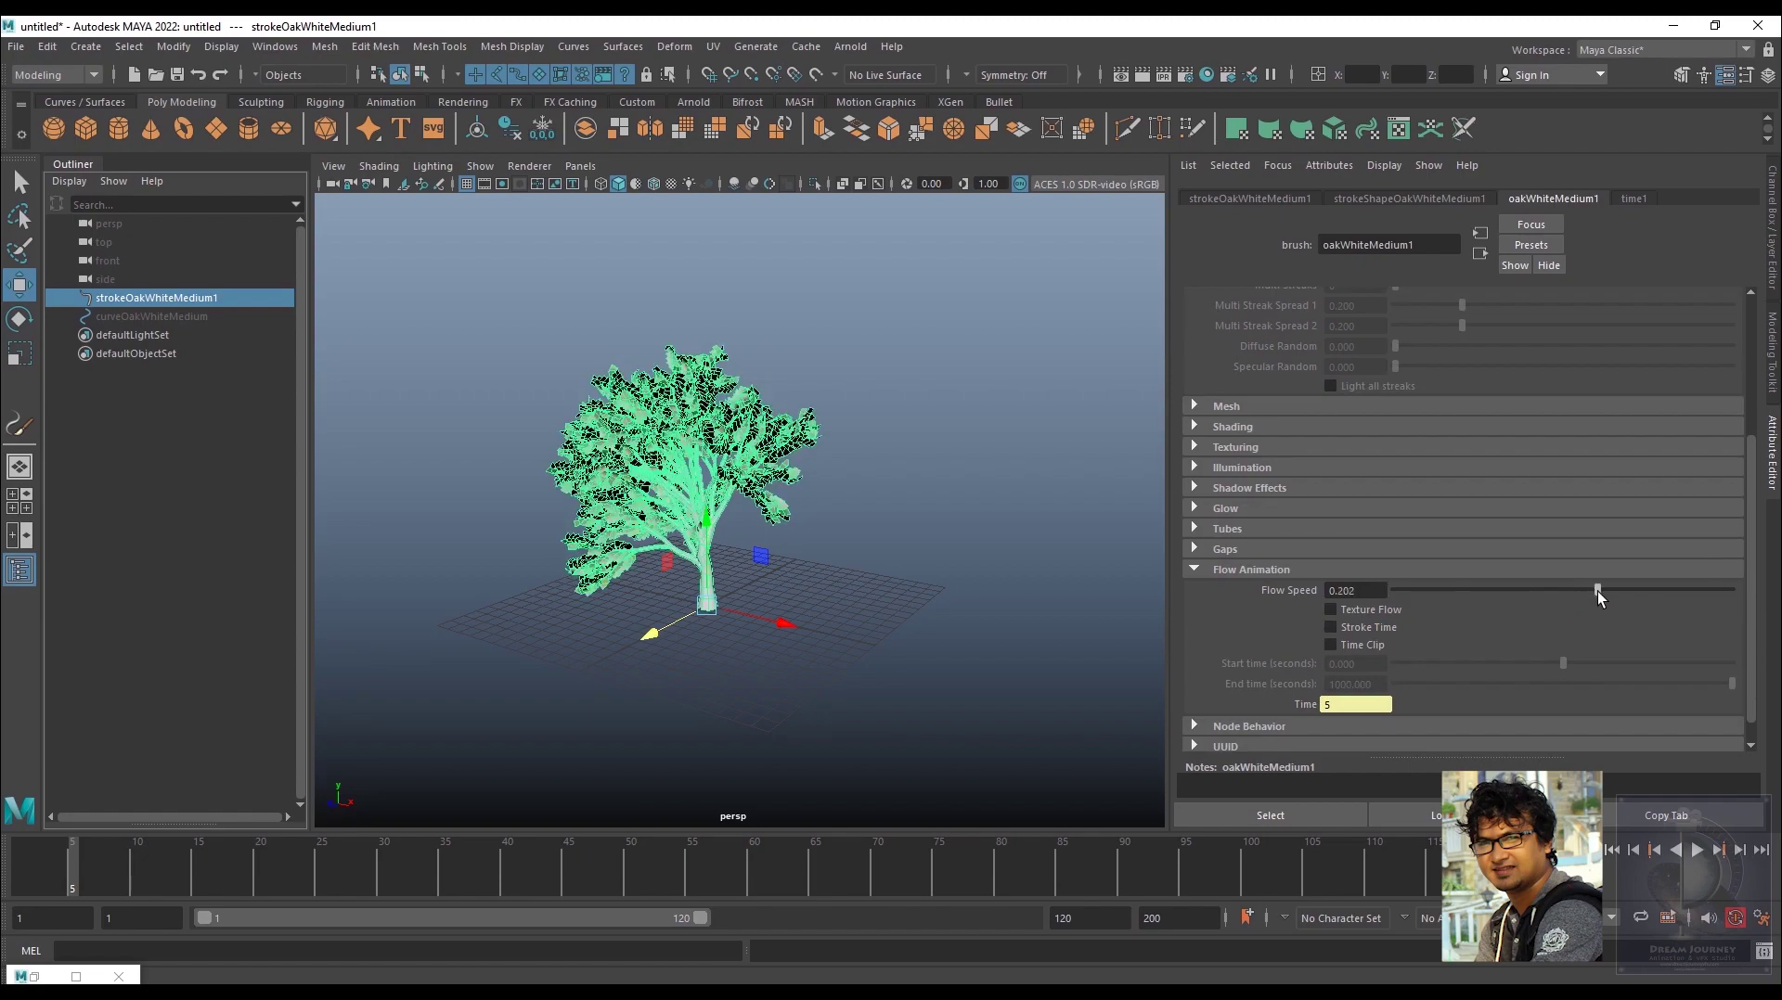
- Key Flow Speed 0.235 on frame 1
{"action": "left_click", "coordinate": [1689, 849]}
{"action": "left_click", "coordinate": [1689, 849]}
{"action": "left_click_drag", "start_coordinate": [404, 870], "coordinate": [26, 875]}
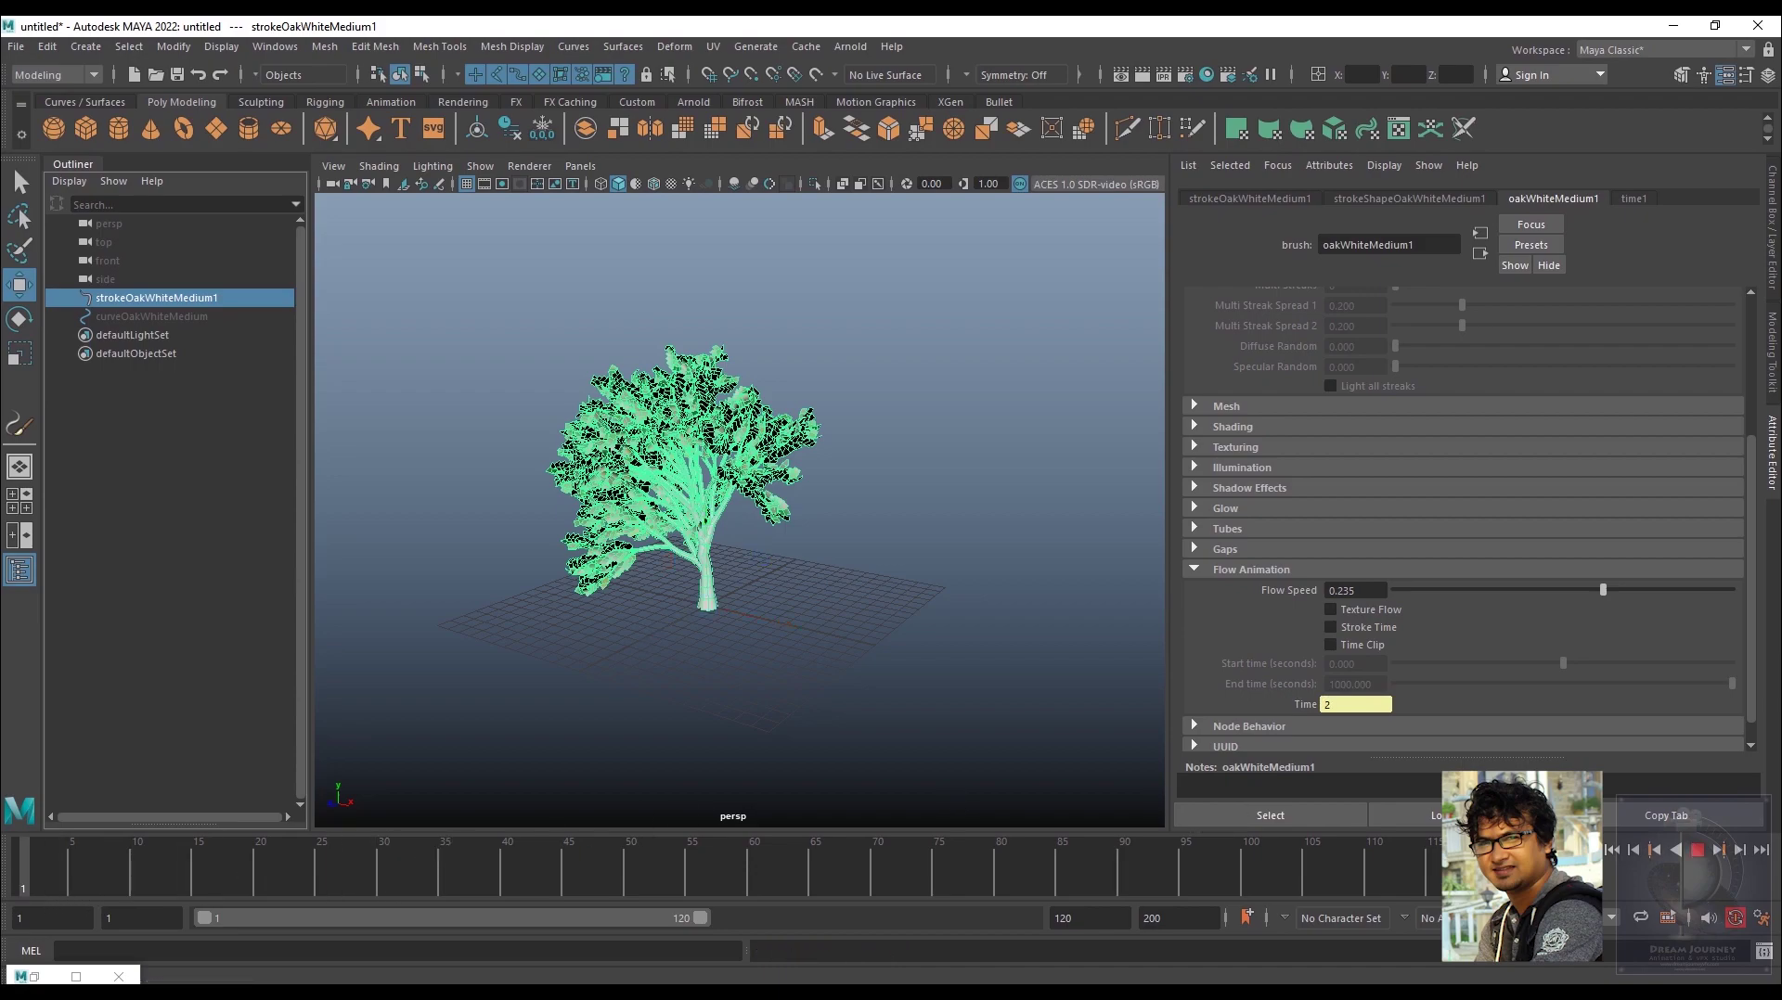
{"action": "right_click", "coordinate": [28, 869]}
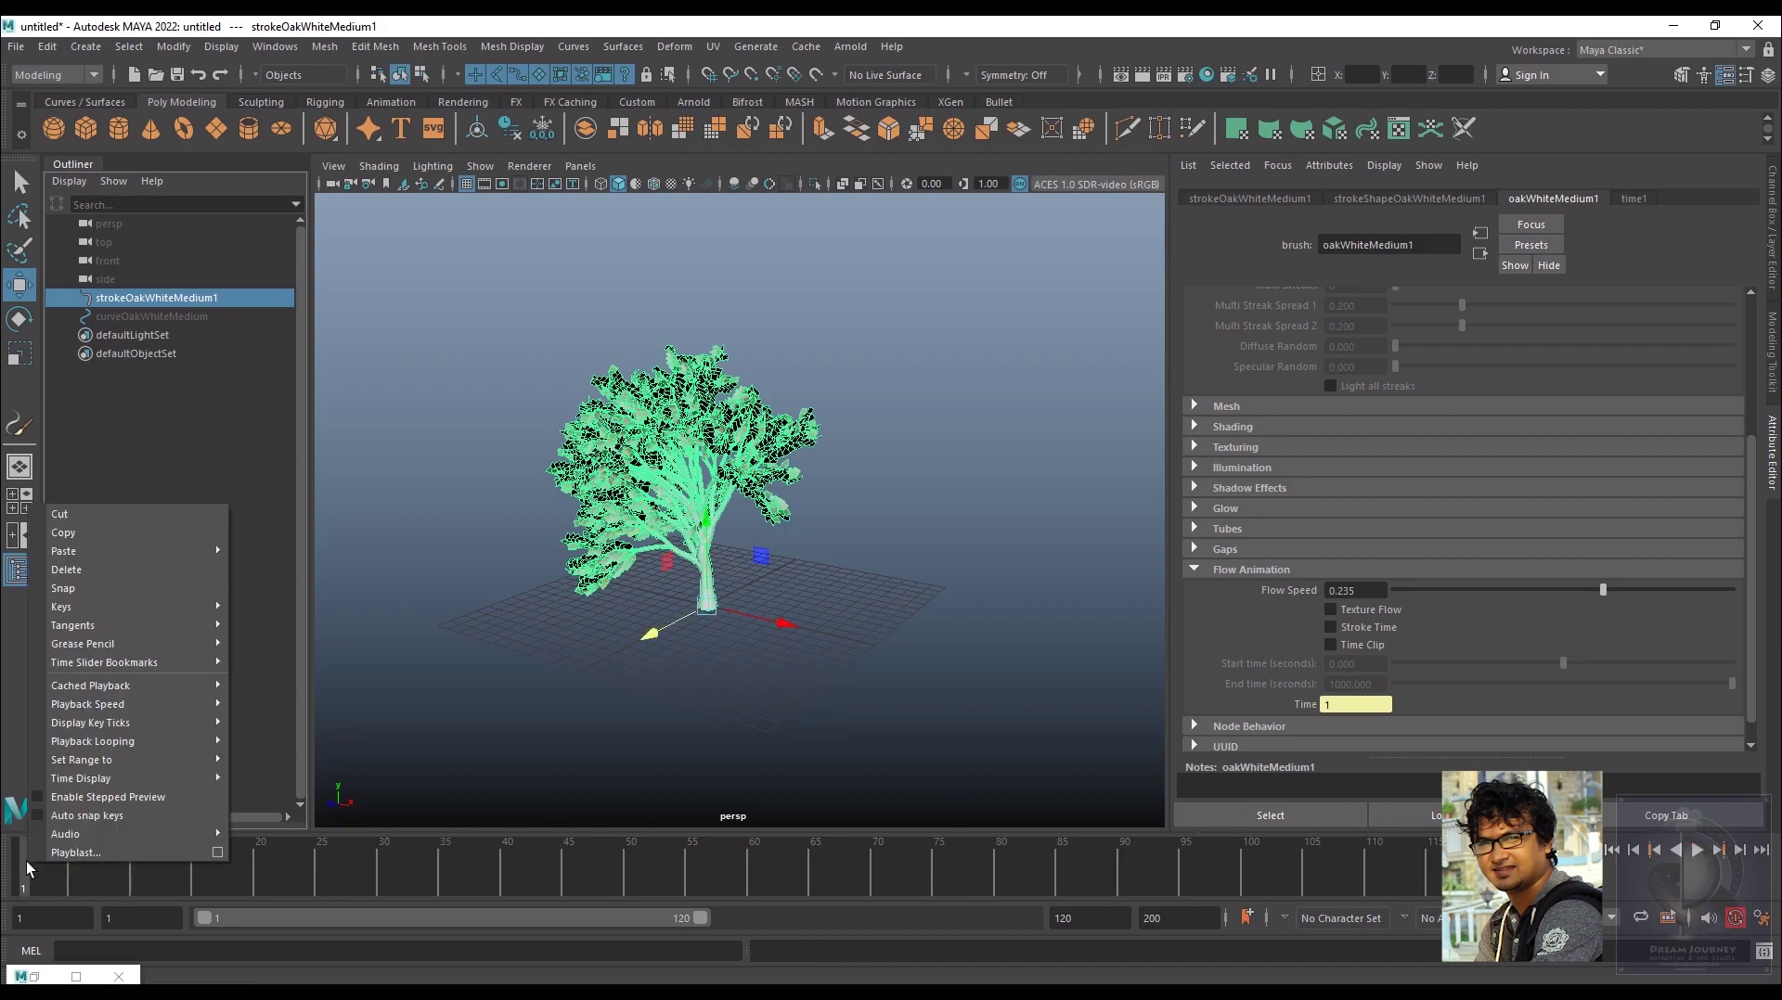
{"action": "right_click", "coordinate": [1316, 594]}
{"action": "left_click", "coordinate": [1329, 616]}
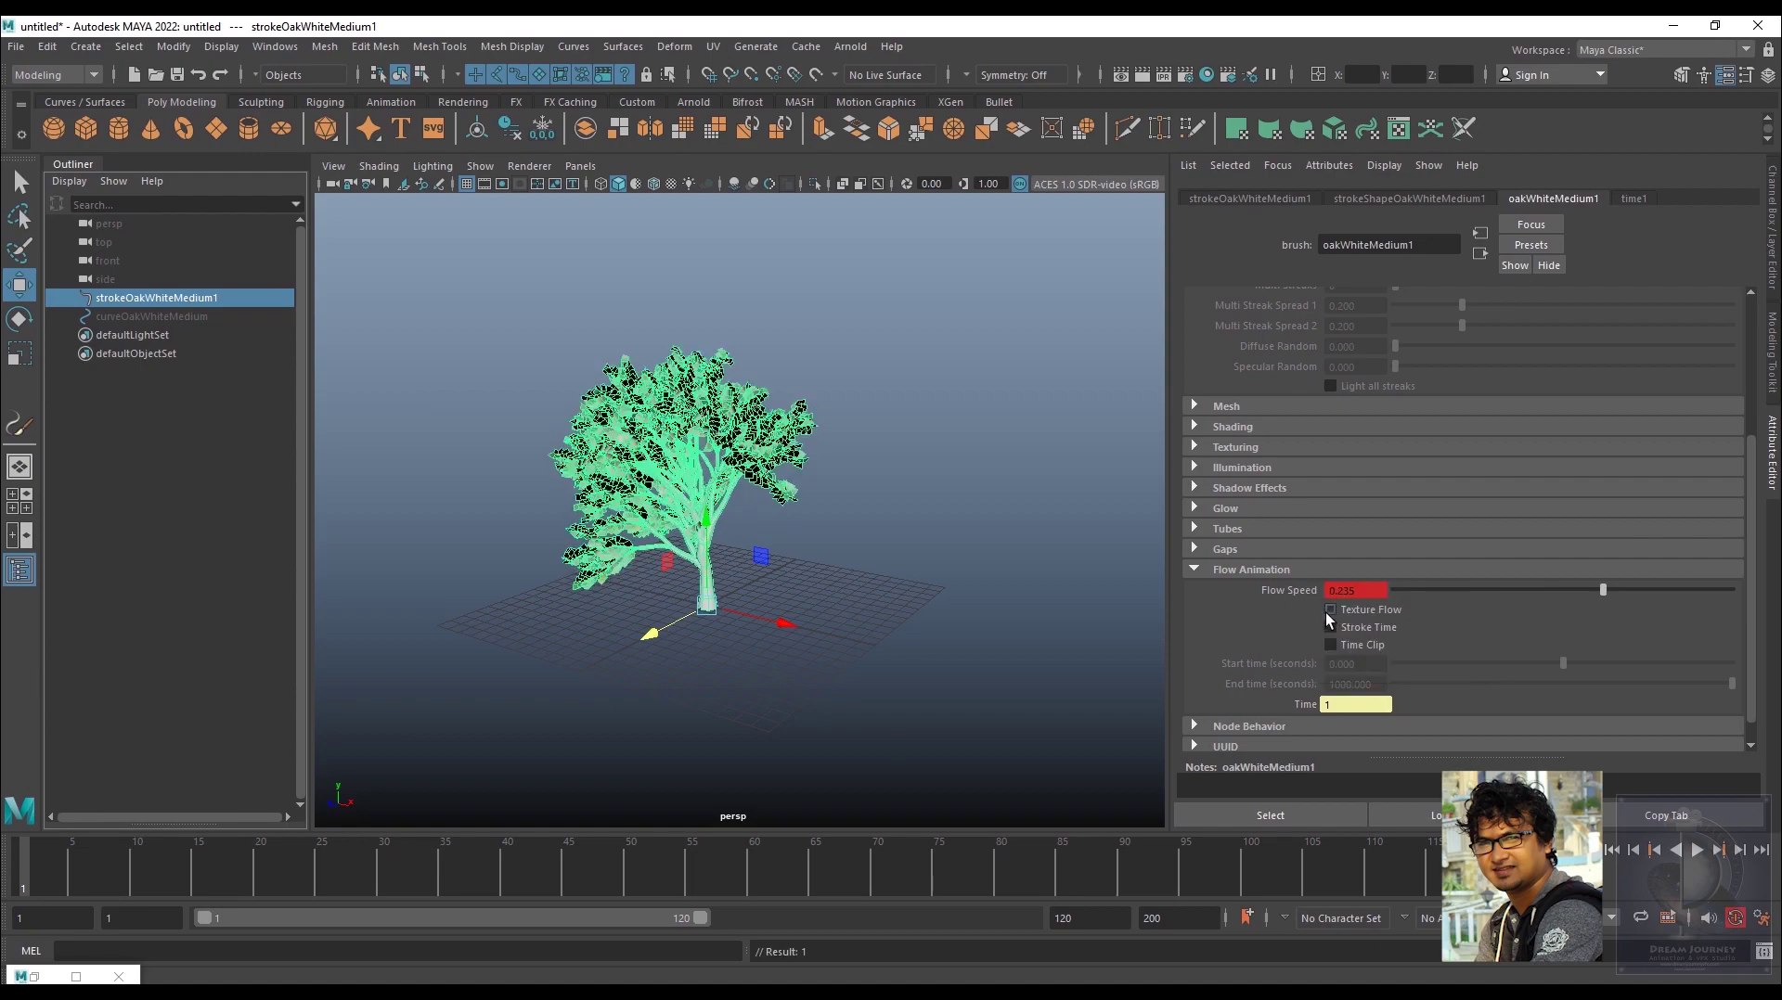
- Play back the keyed flow animation, stopping at frame 42
{"action": "key", "text": "alt+v"}
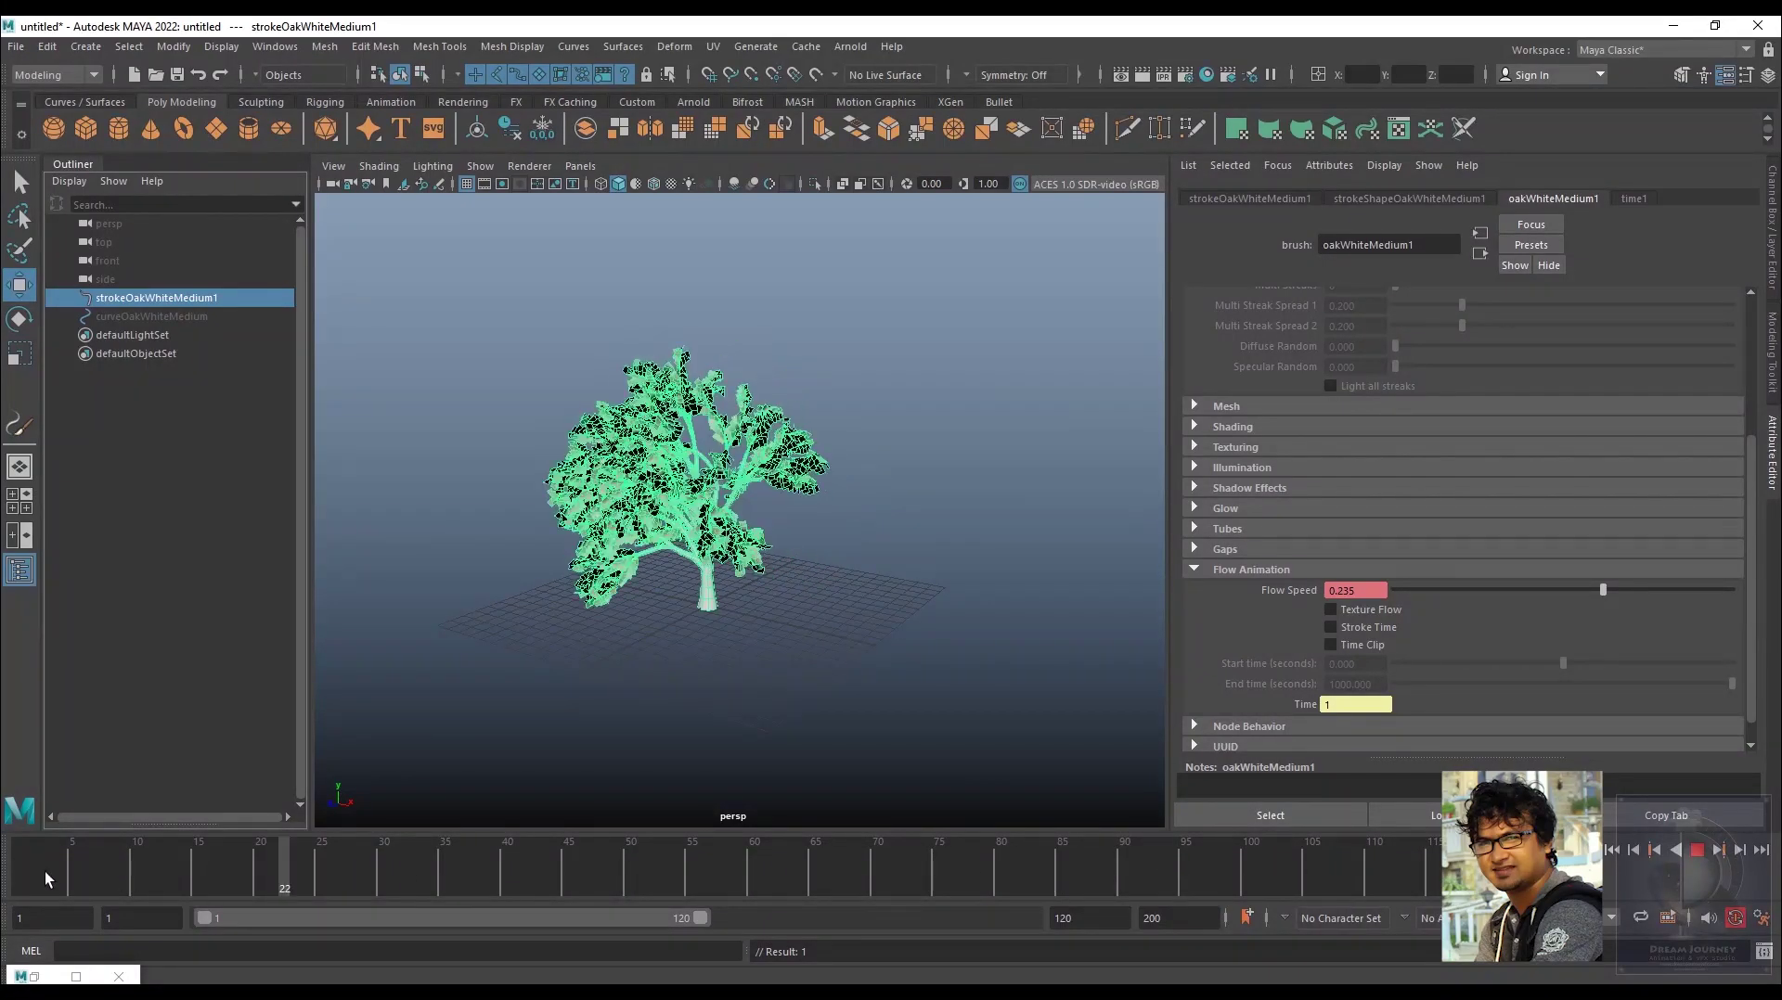
{"action": "key", "text": "alt+v"}
{"action": "left_click", "coordinate": [1697, 850]}
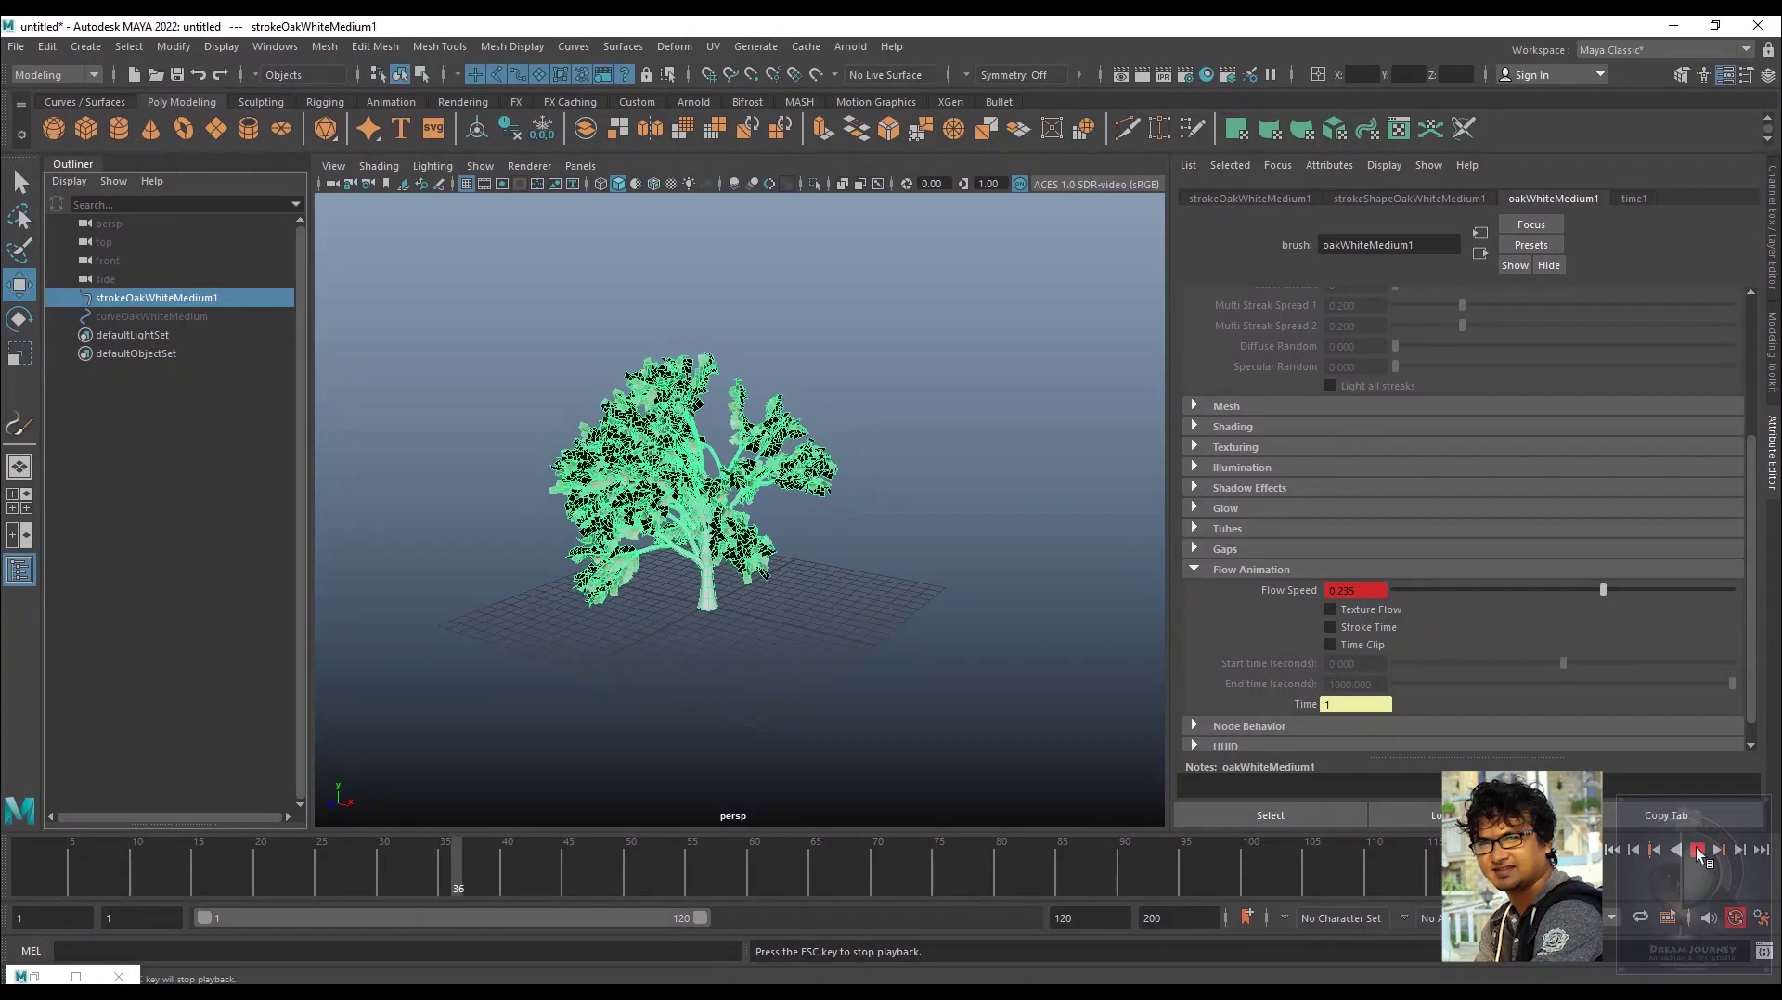
{"action": "key", "text": "Escape"}
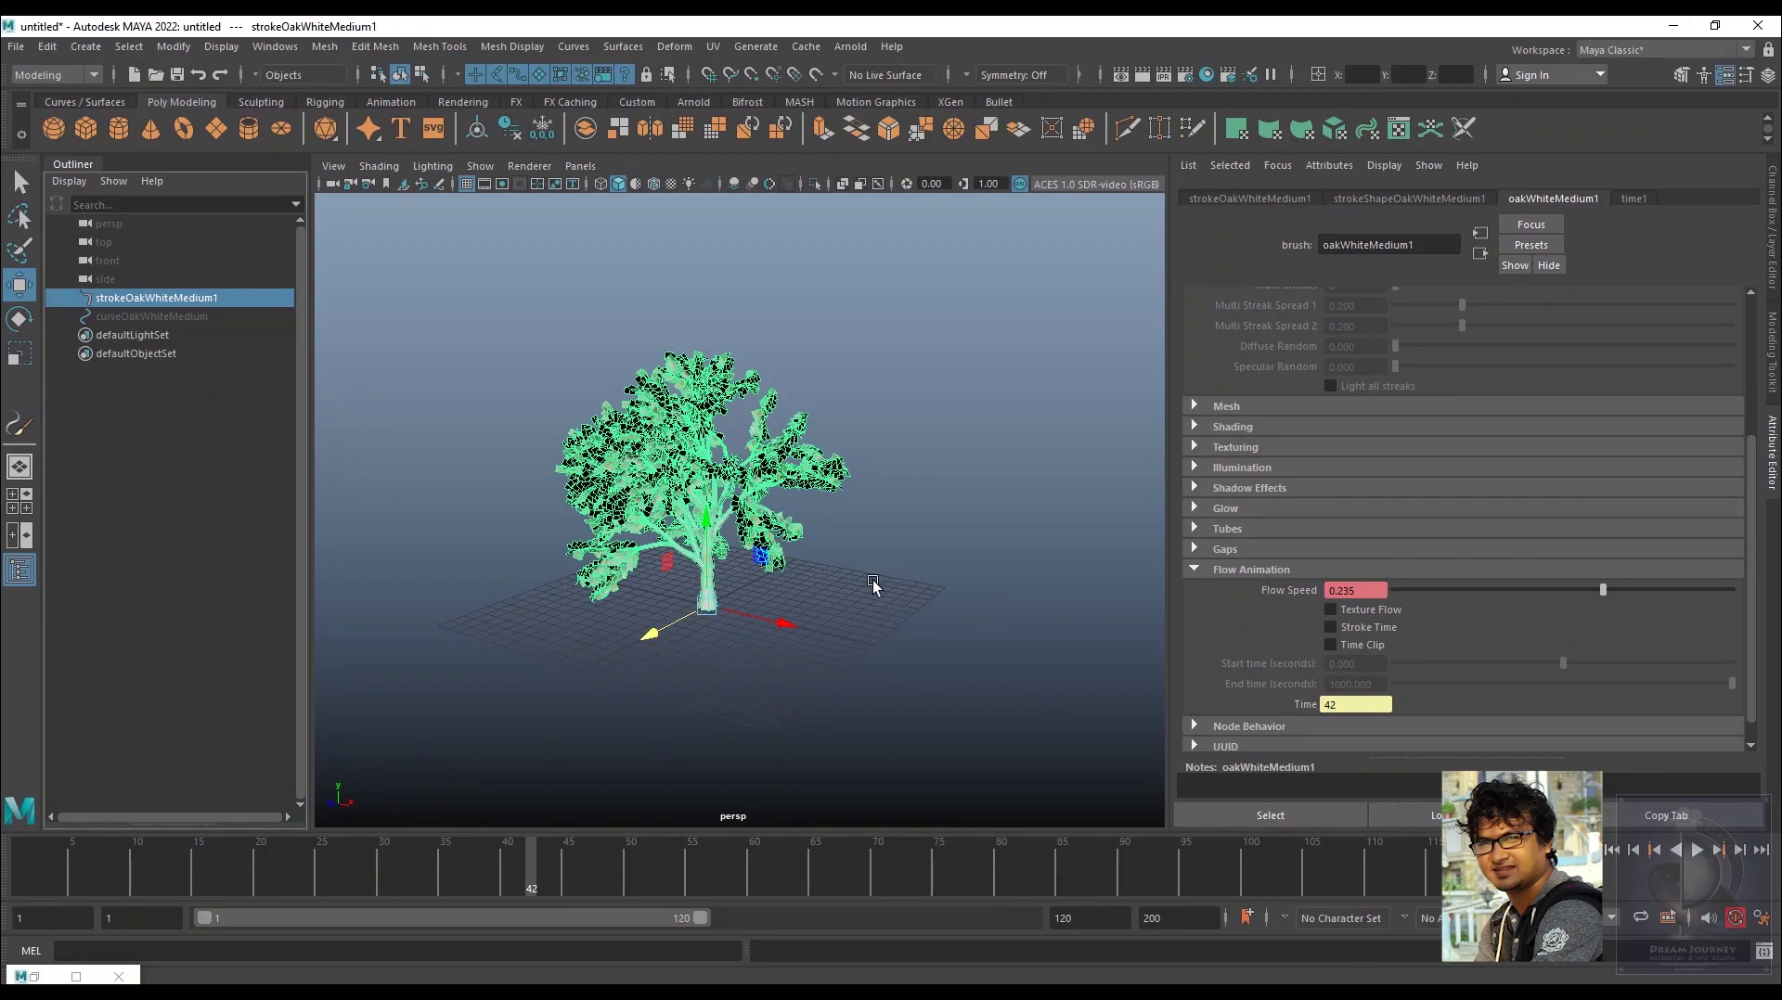
{"action": "left_click", "coordinate": [965, 529]}
{"action": "left_click", "coordinate": [702, 589]}
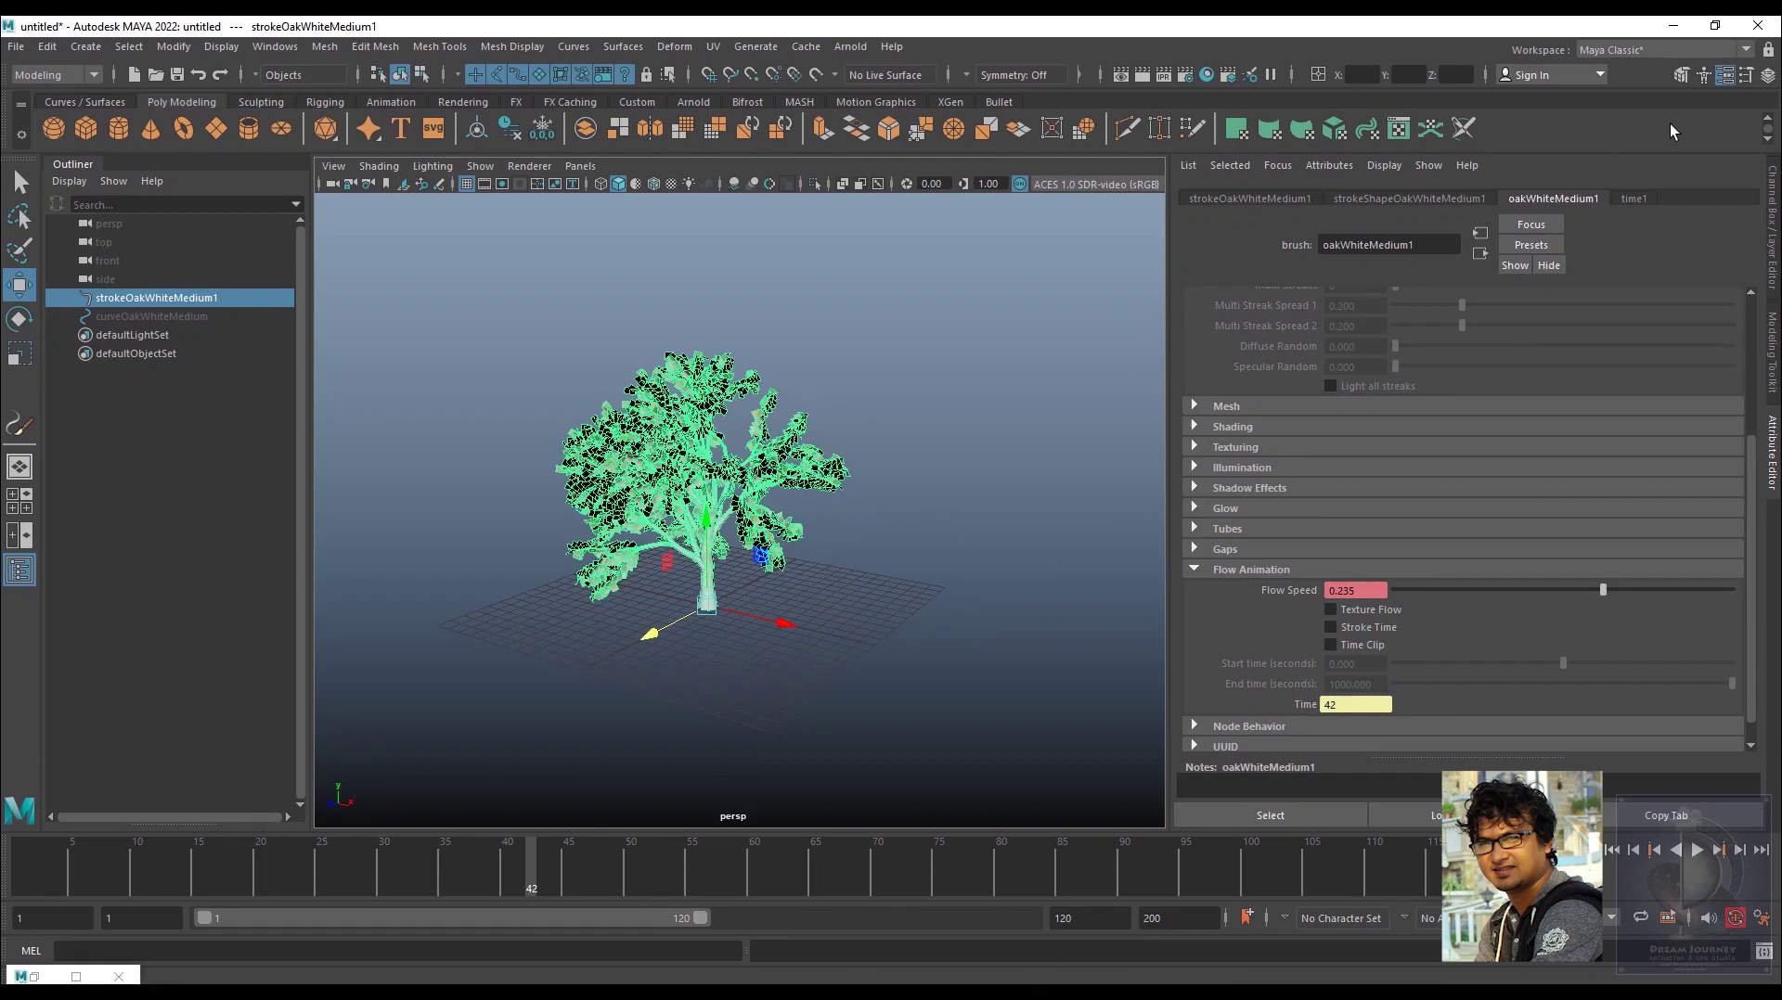
- Set oakWhiteMedium1's Turbulence to 0.1 in the Channel Box
{"action": "left_click", "coordinate": [1768, 76]}
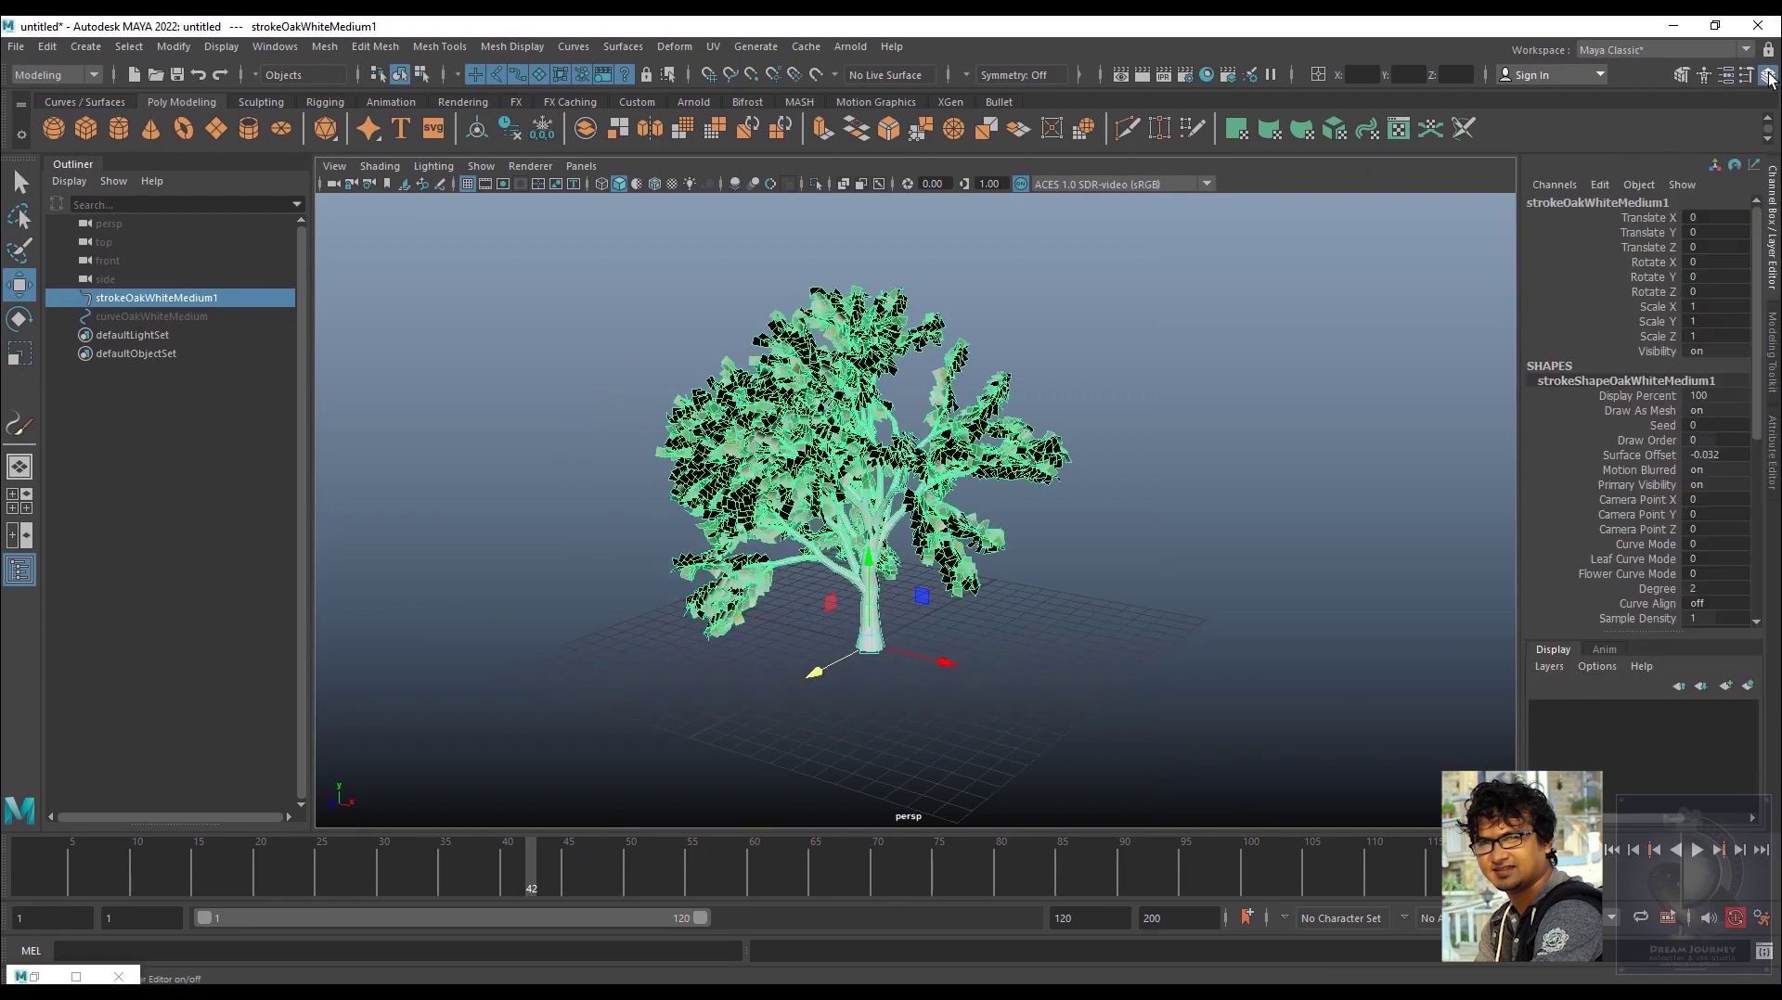
{"action": "scroll", "coordinate": [1749, 321], "scroll_direction": "down", "scroll_amount": 2}
{"action": "scroll", "coordinate": [1763, 464], "scroll_direction": "down", "scroll_amount": 5}
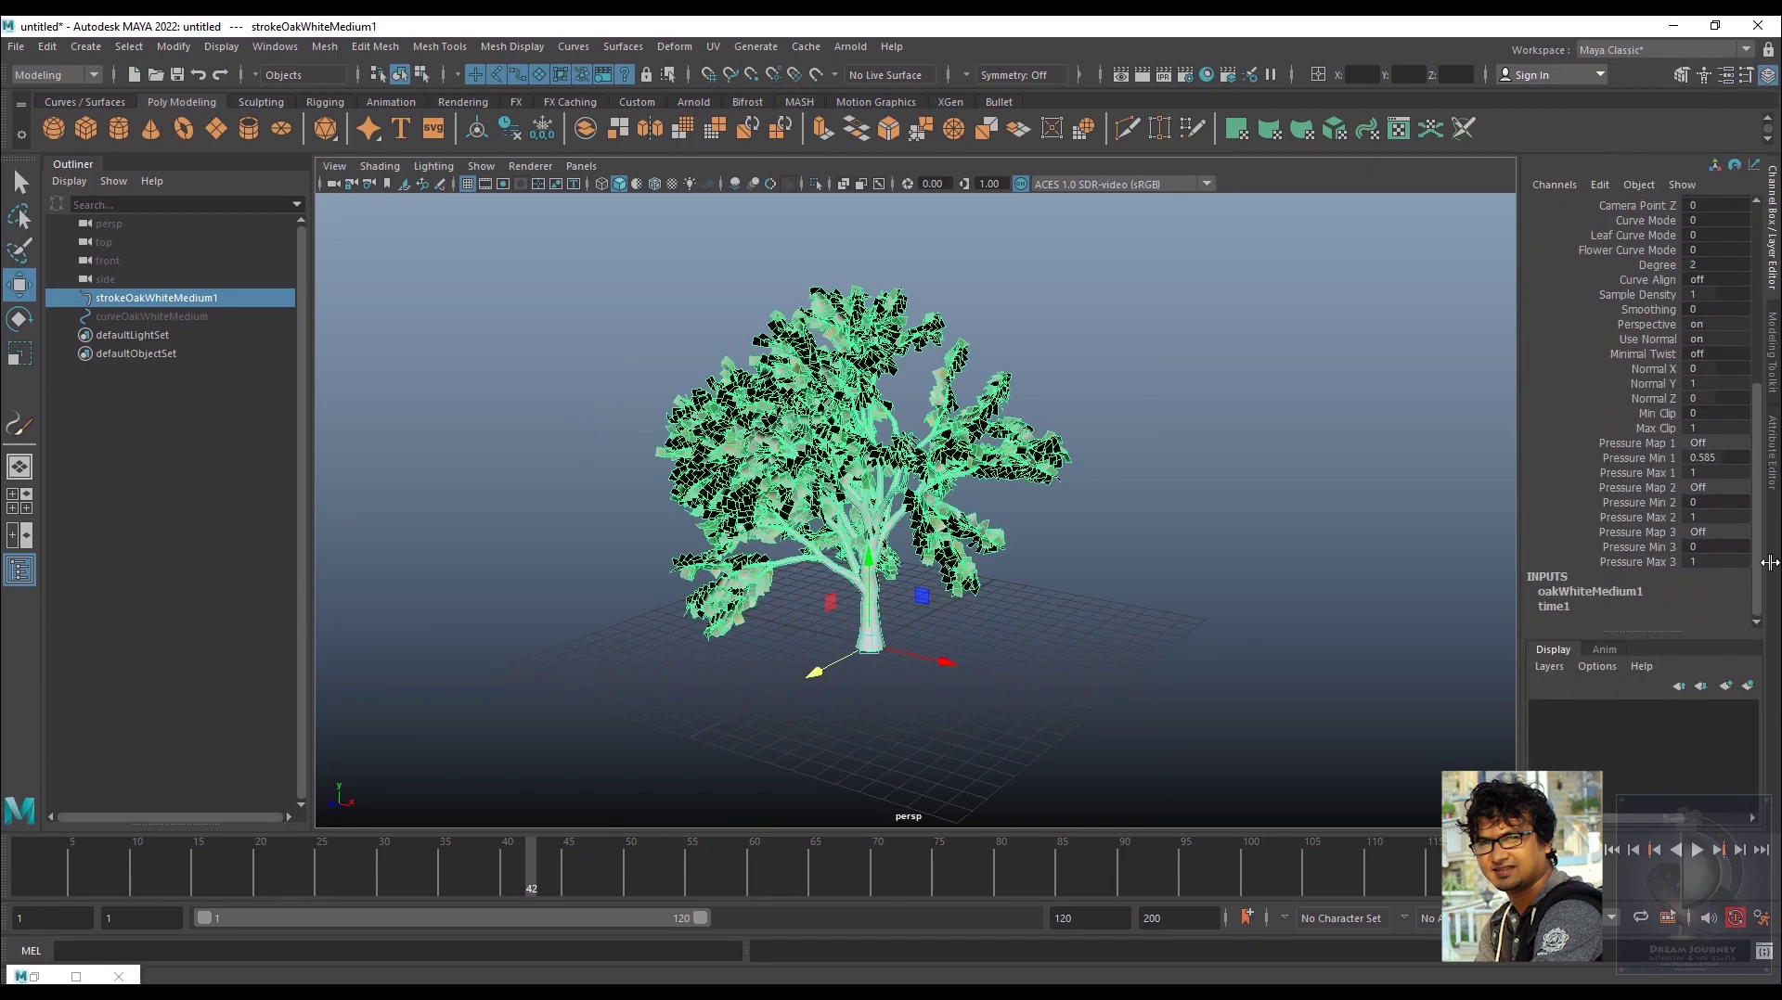
{"action": "left_click", "coordinate": [1611, 594]}
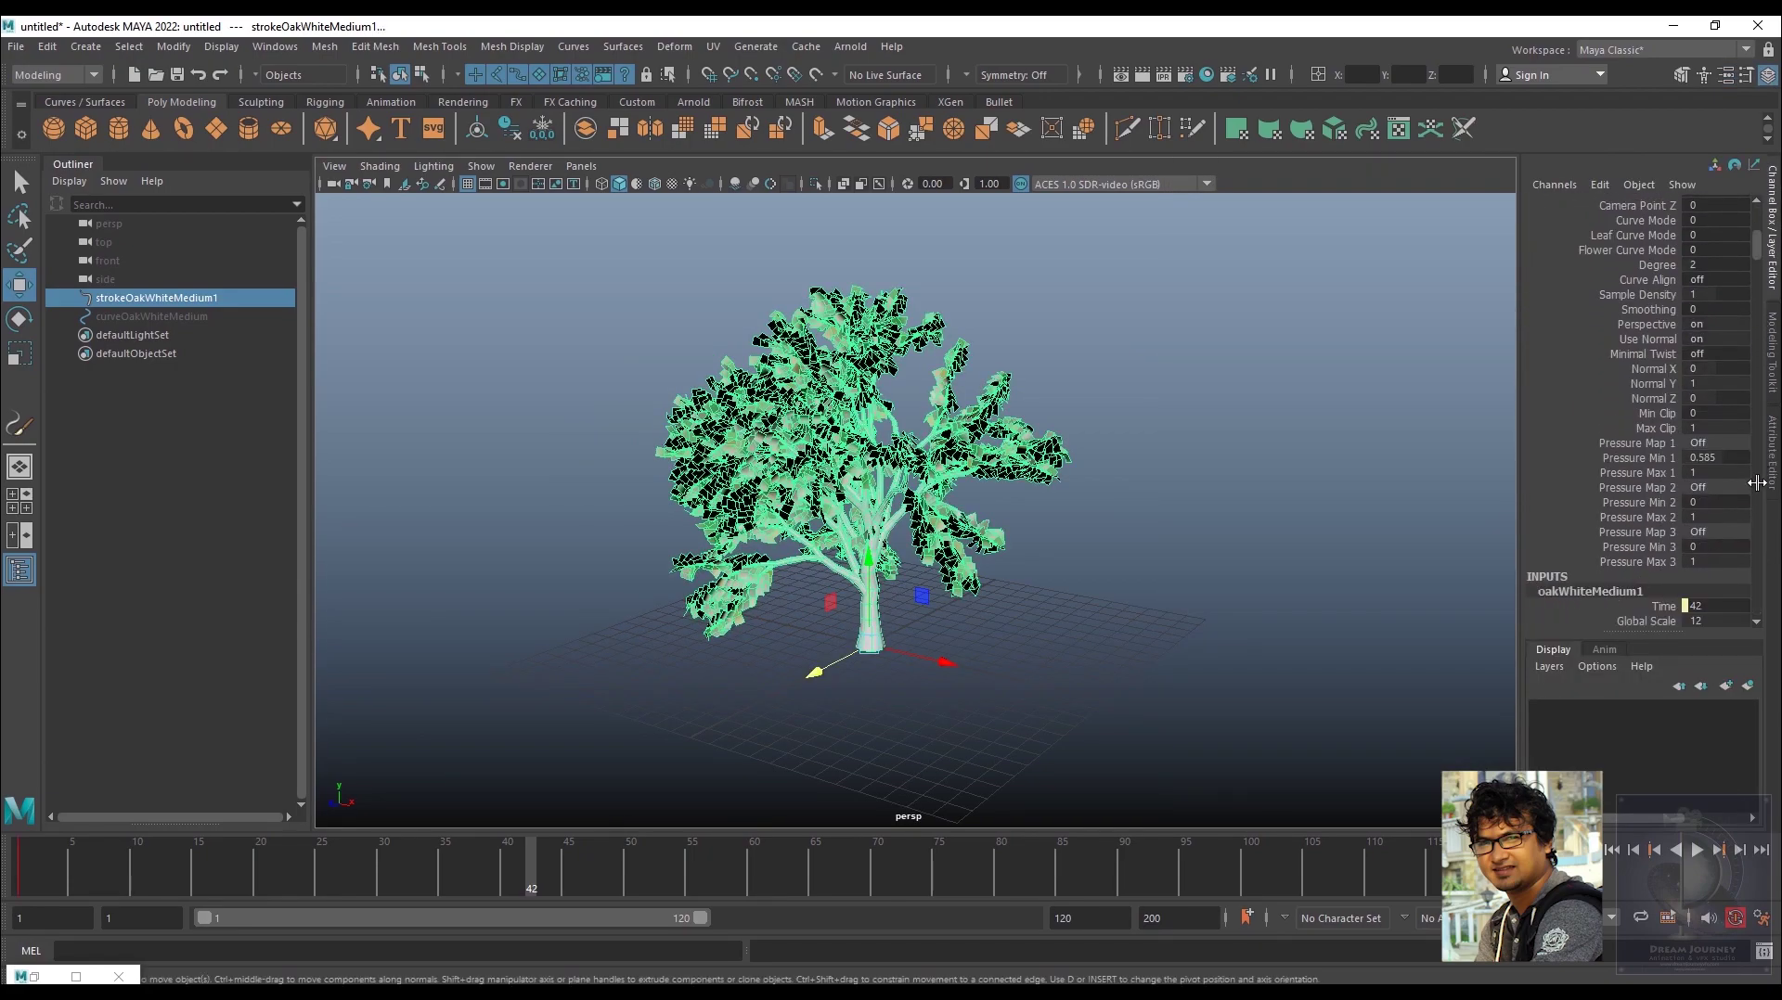
{"action": "left_click_drag", "start_coordinate": [1752, 239], "coordinate": [1772, 327]}
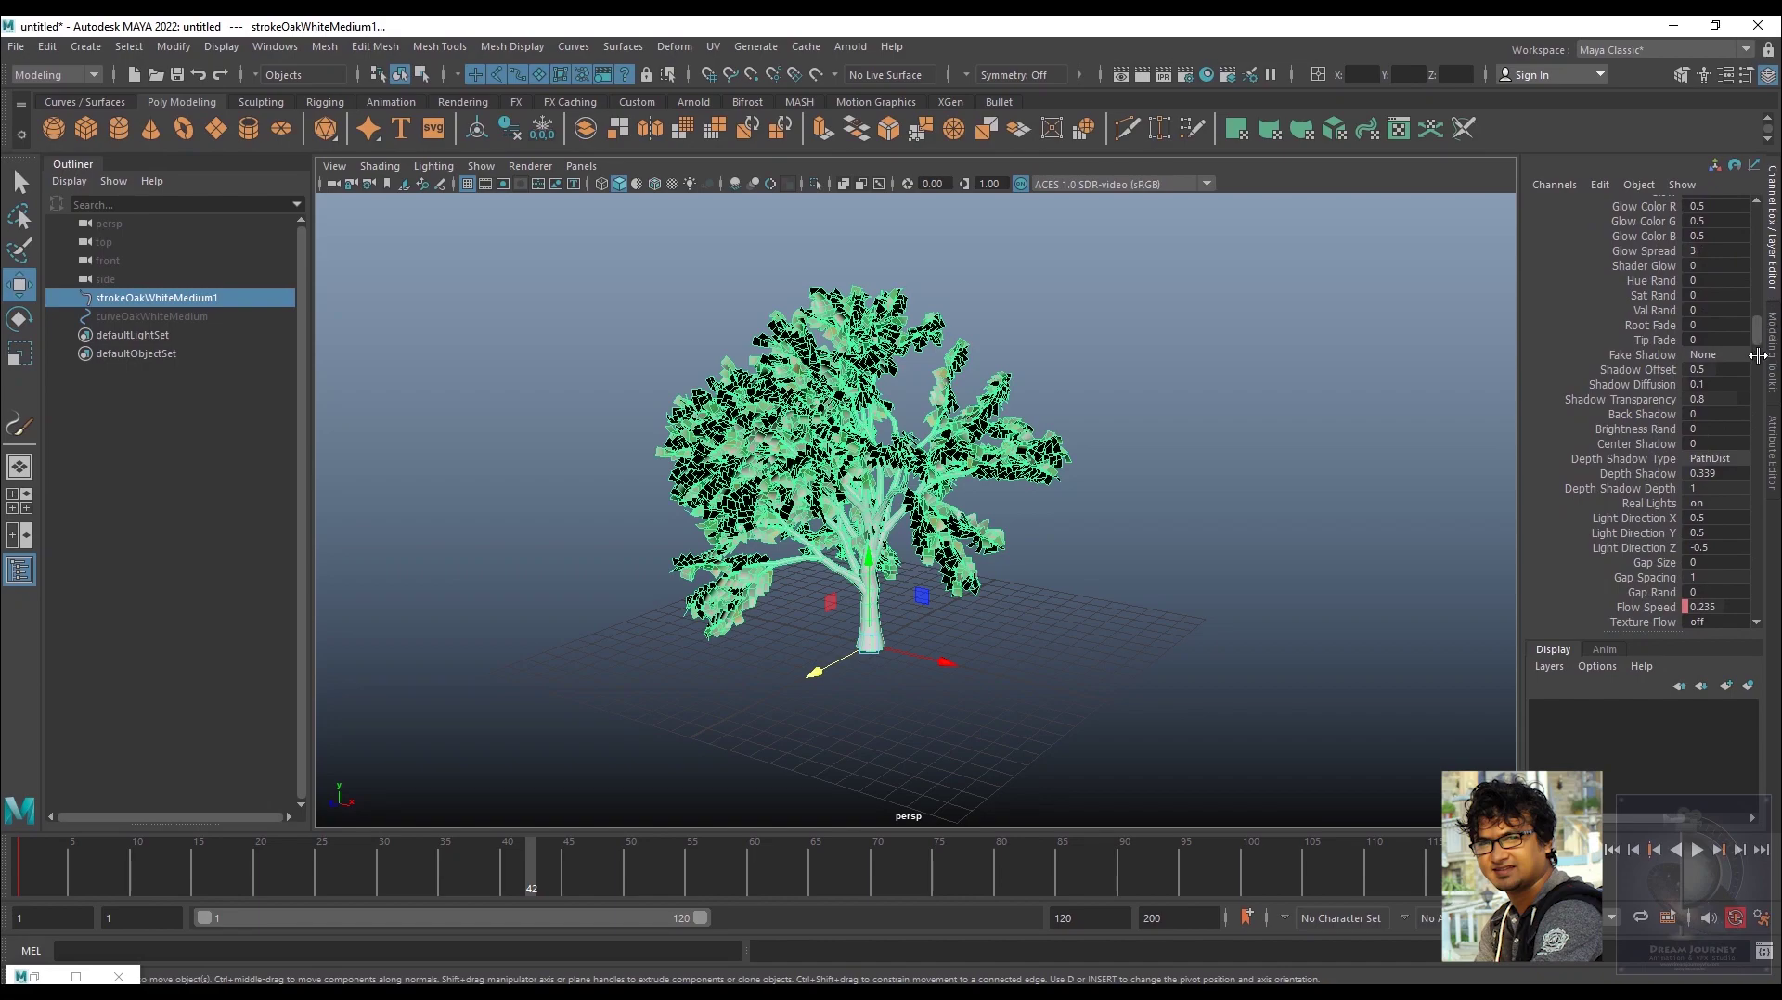
{"action": "left_click_drag", "start_coordinate": [1759, 324], "coordinate": [1773, 408]}
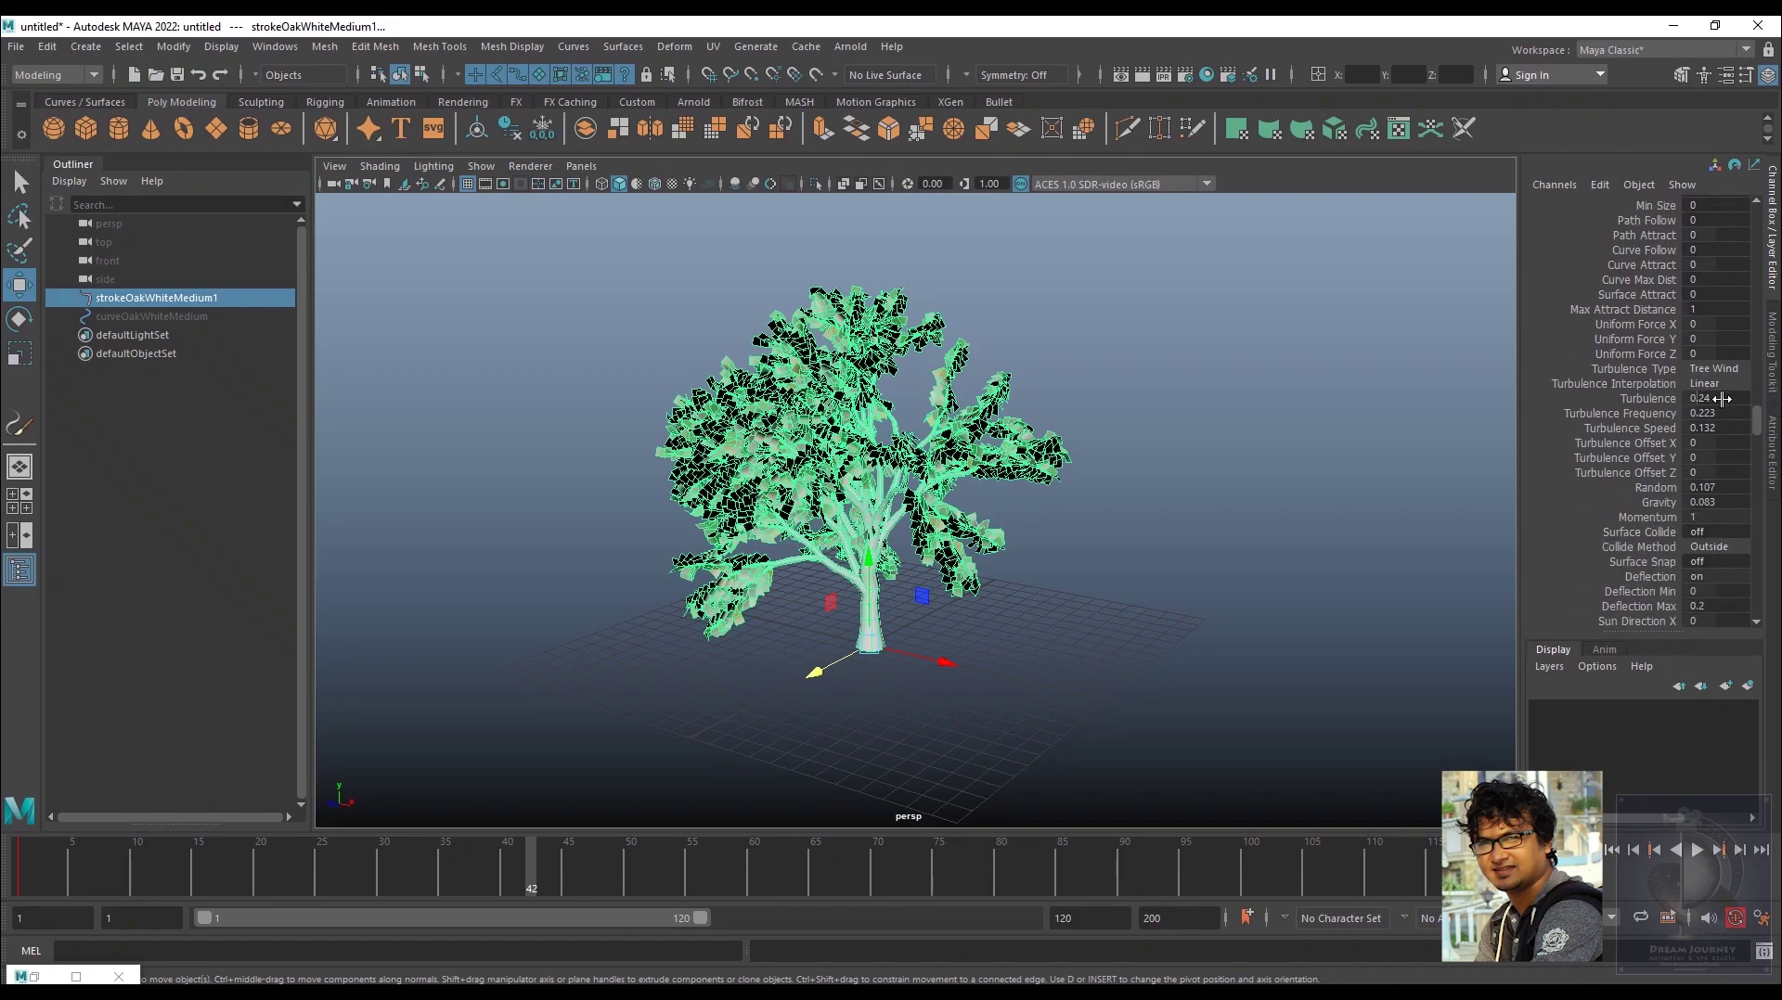
{"action": "double_click", "coordinate": [1721, 399]}
{"action": "type", "text": "0.1"}
- Replay the calmer wind motion from frame 1, move closer and reselect the tree stroke
{"action": "left_click", "coordinate": [1615, 851]}
{"action": "left_click", "coordinate": [1697, 850]}
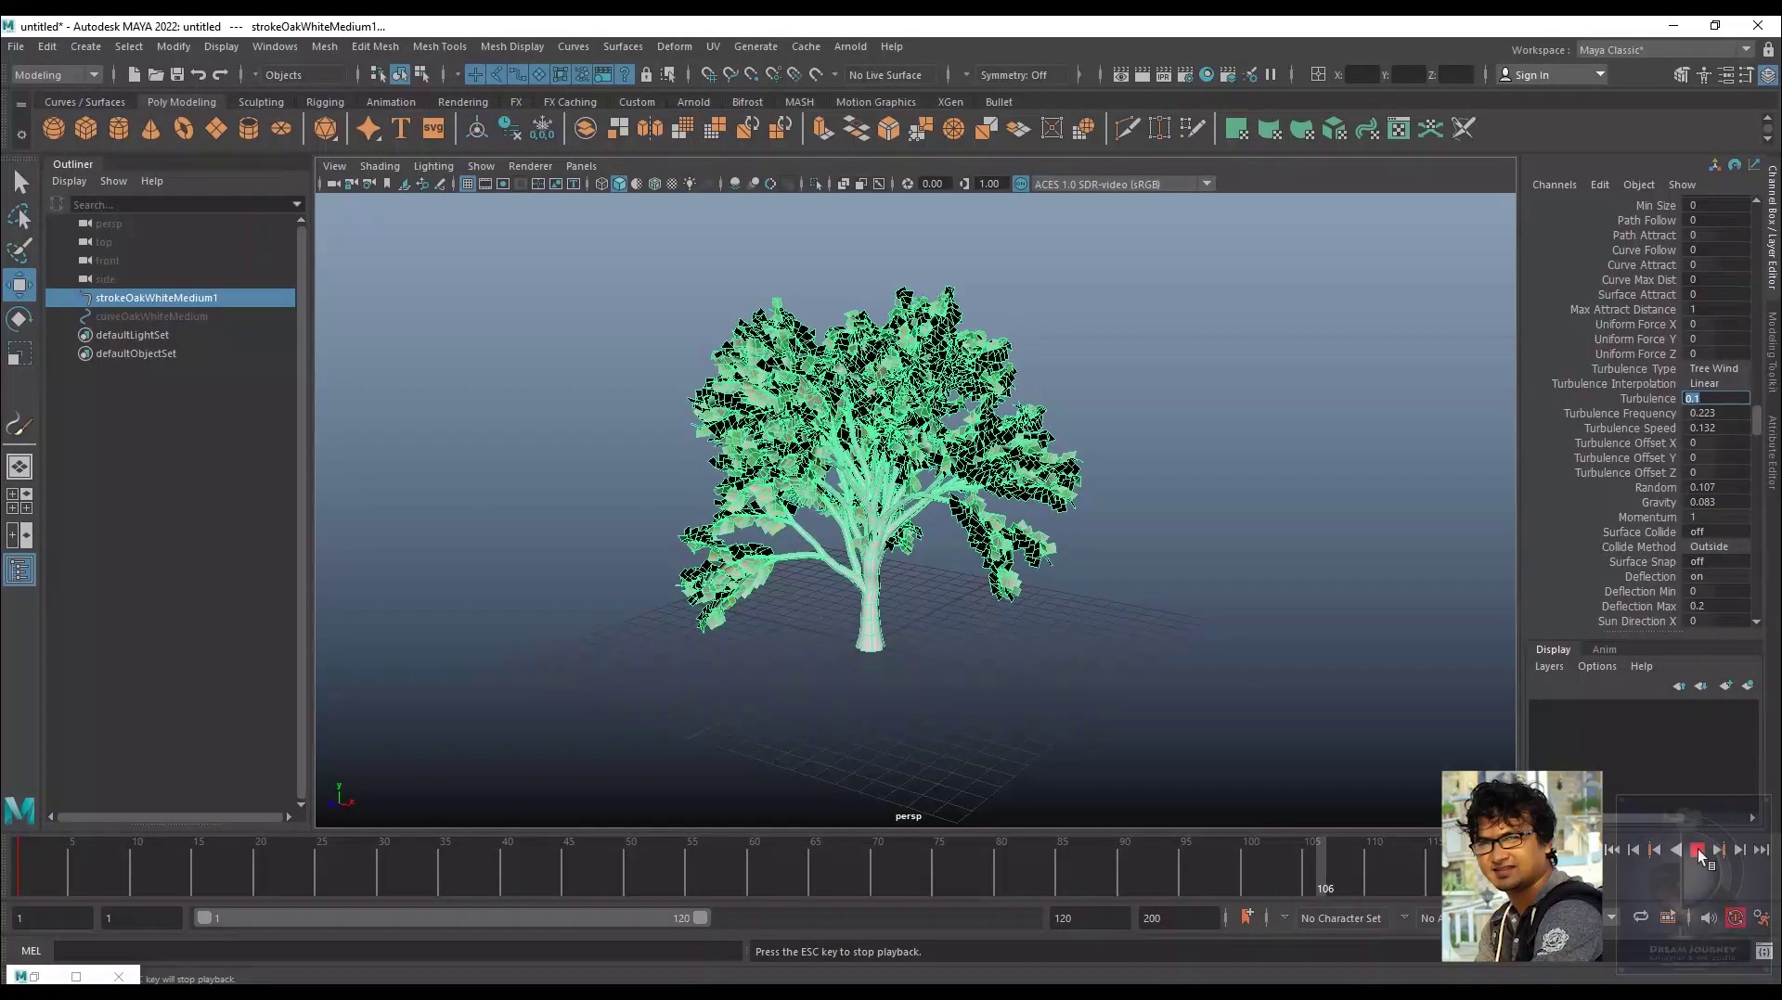
{"action": "left_click", "coordinate": [1697, 850]}
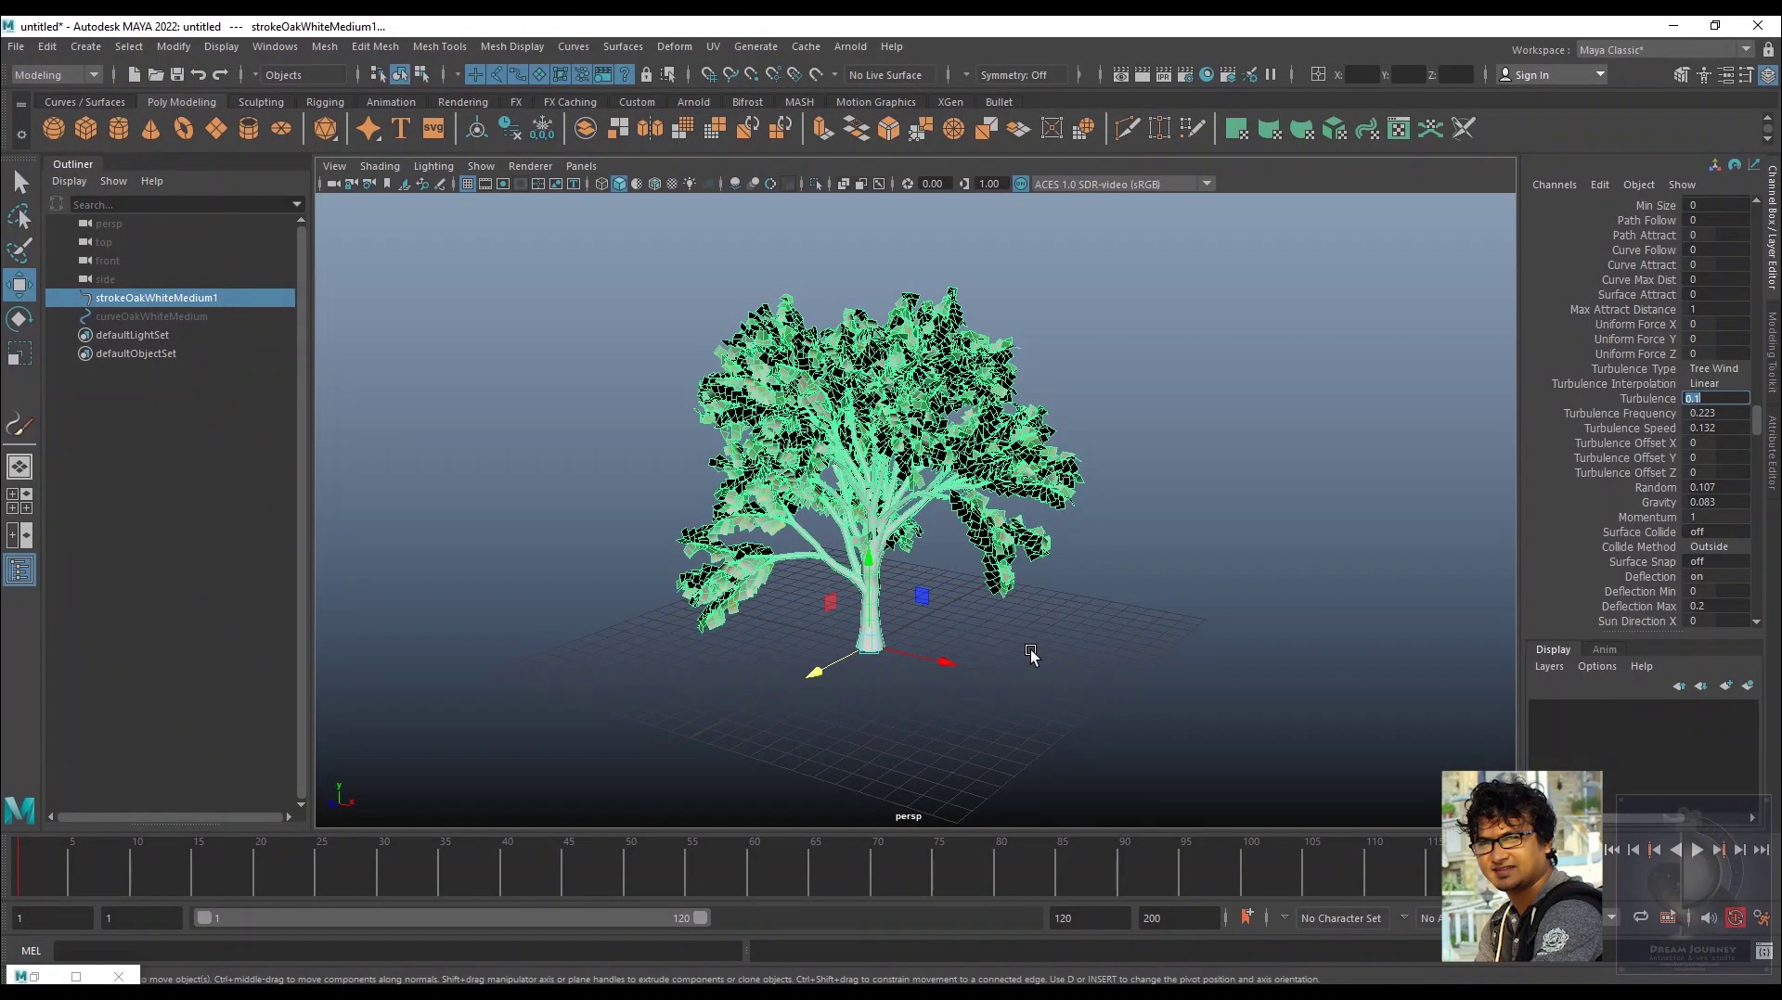
{"action": "left_click_drag", "start_coordinate": [1019, 583], "coordinate": [1053, 615], "text": "alt"}
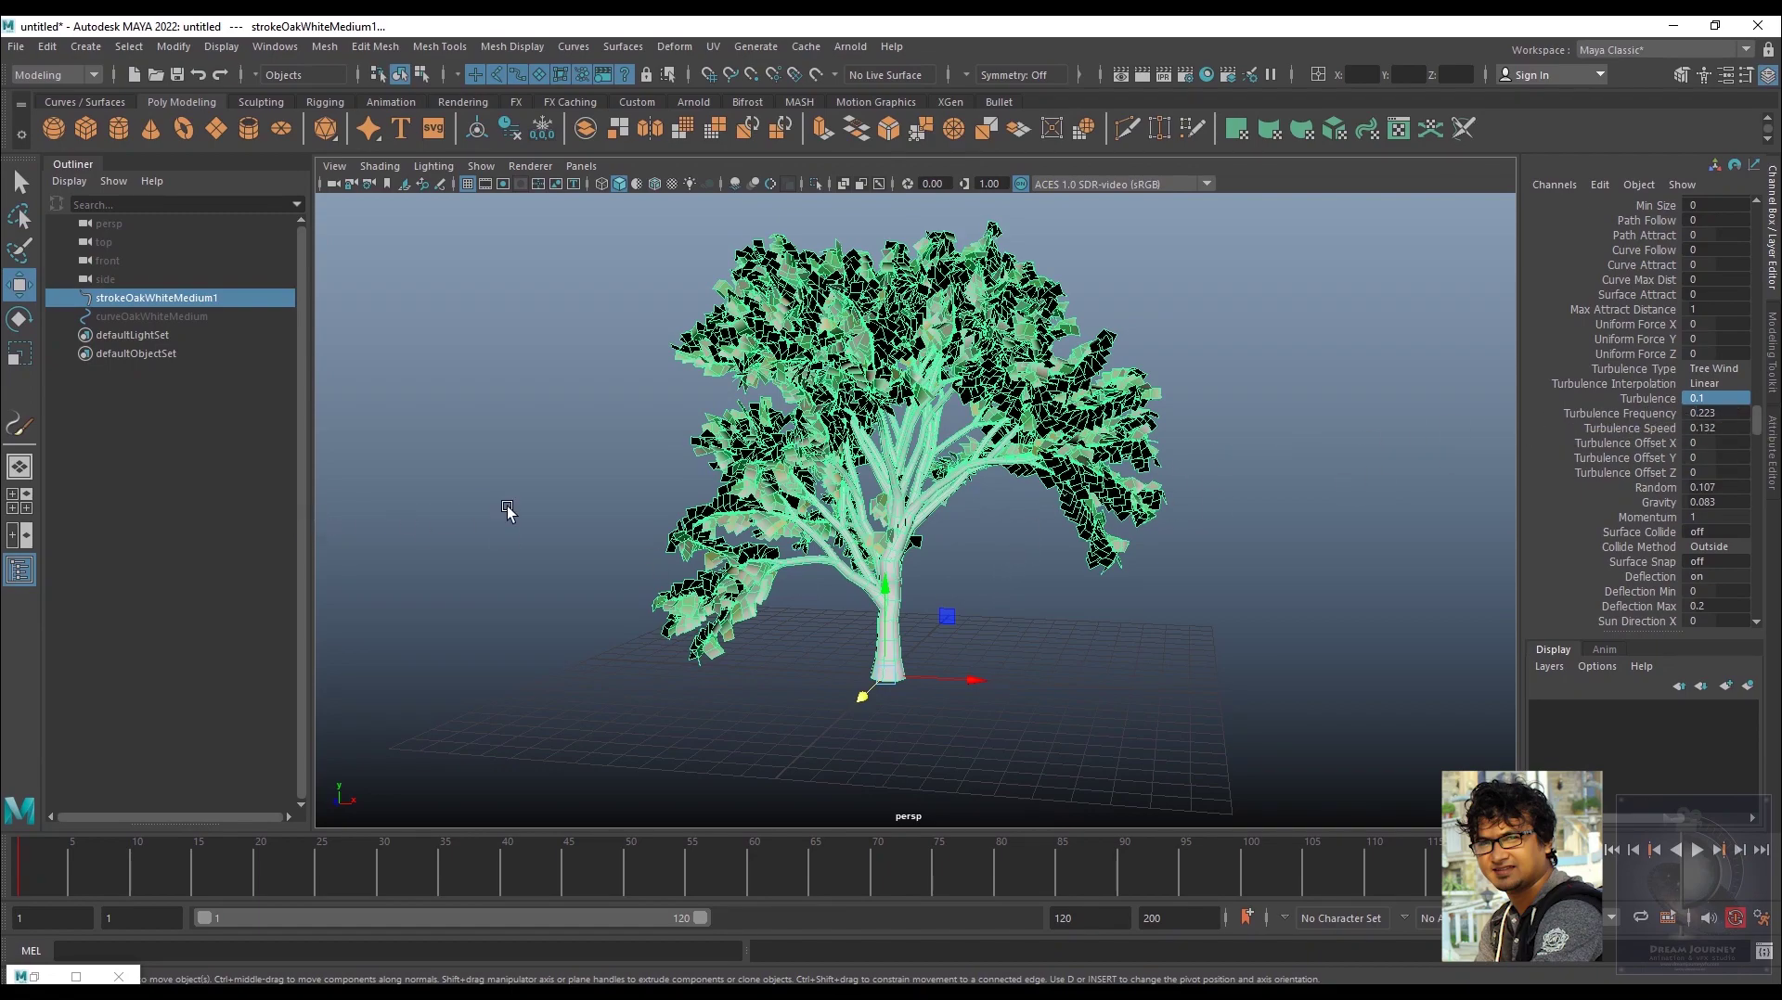
{"action": "left_click", "coordinate": [939, 647]}
{"action": "left_click", "coordinate": [891, 608]}
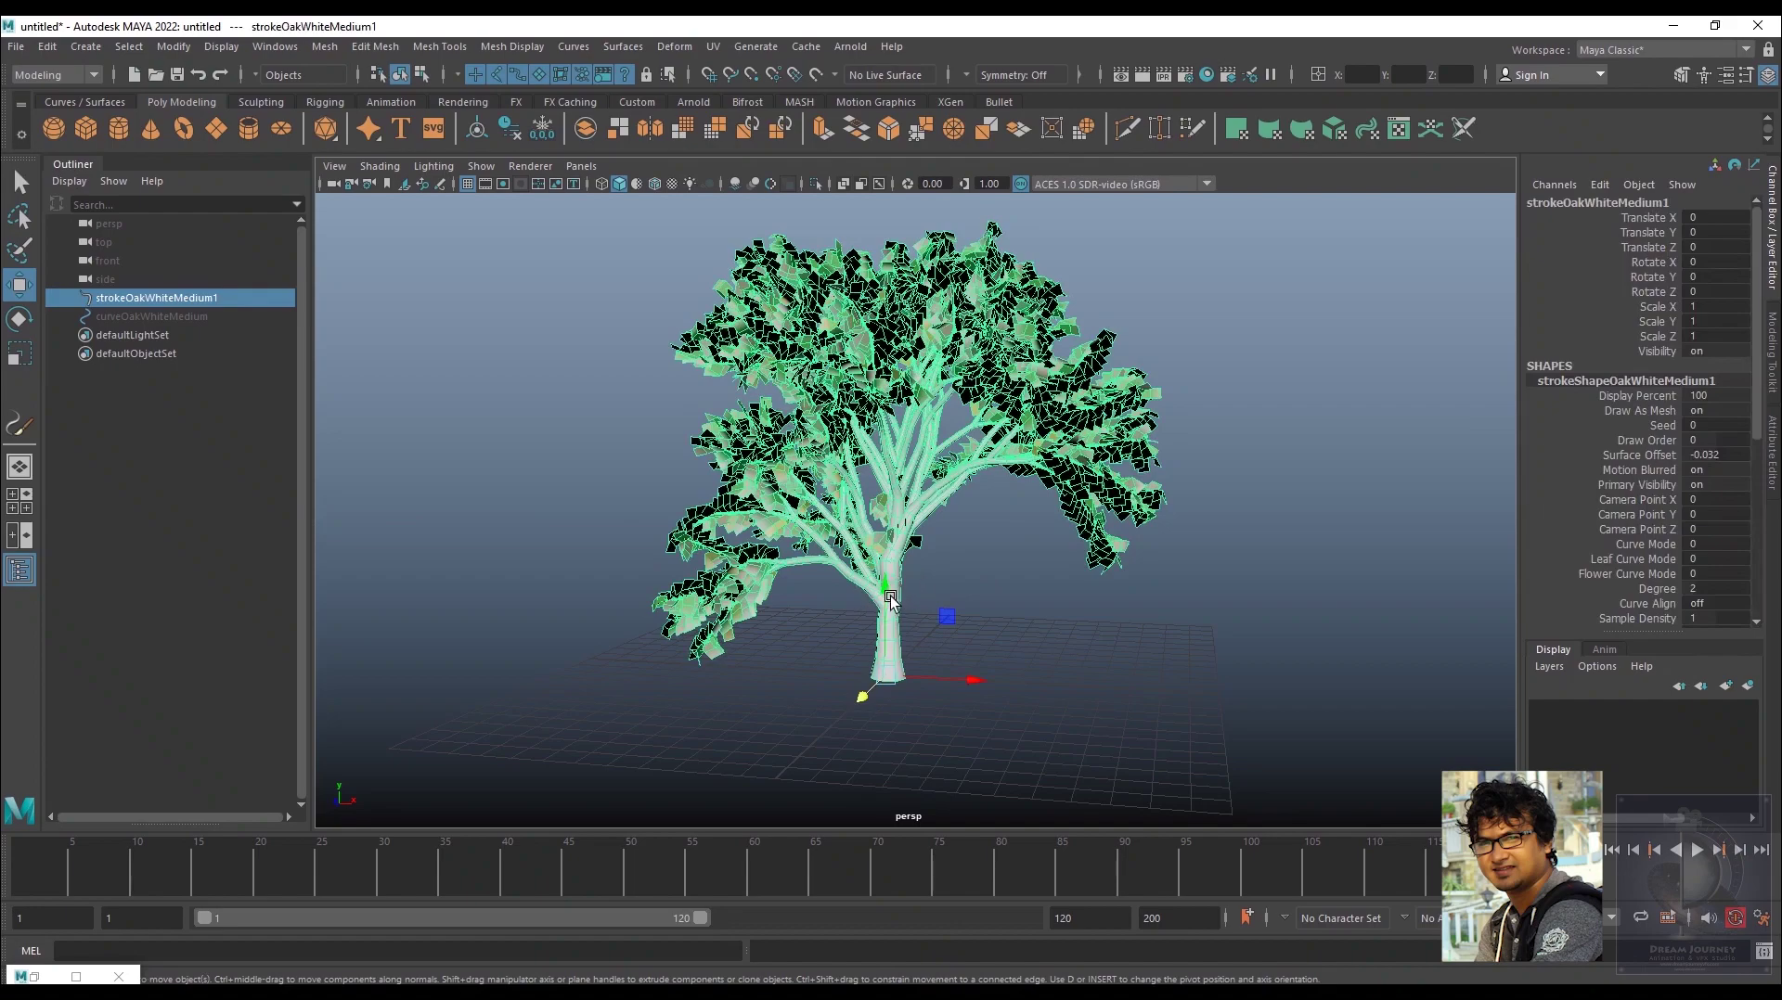
- Convert the oak with Paint Effects to Polygons and display it textured
{"action": "left_click", "coordinate": [173, 47]}
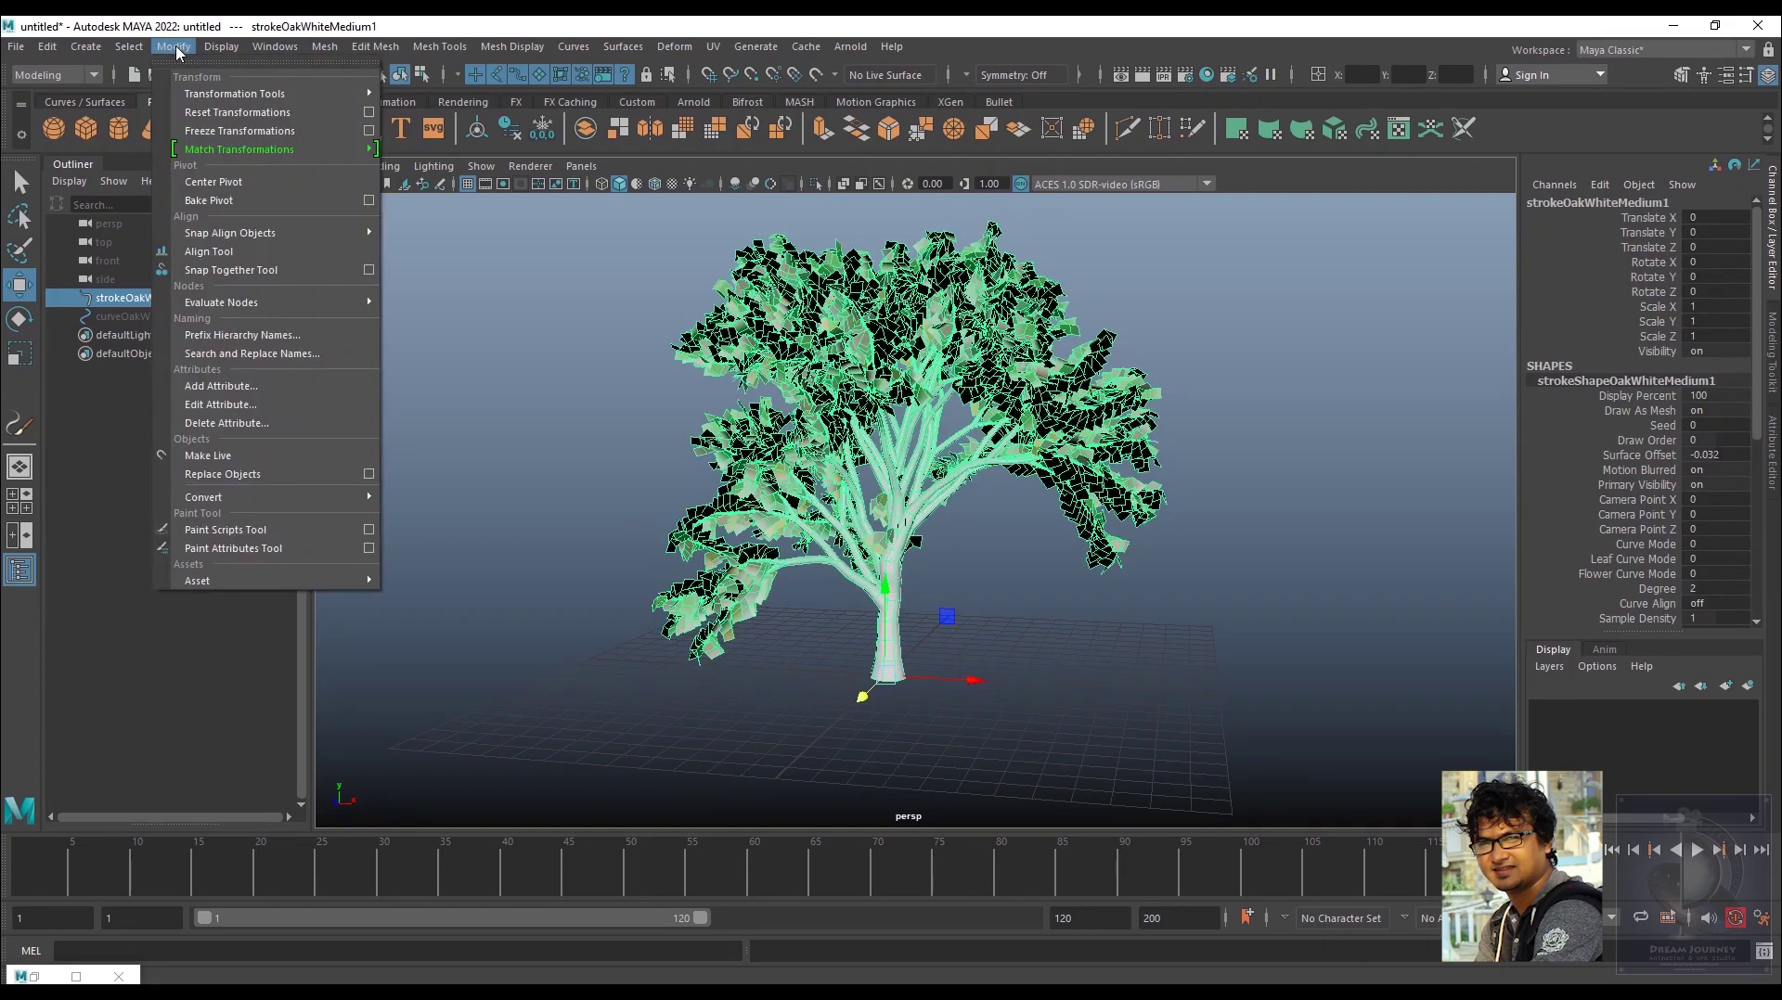
{"action": "mouse_move", "coordinate": [204, 497]}
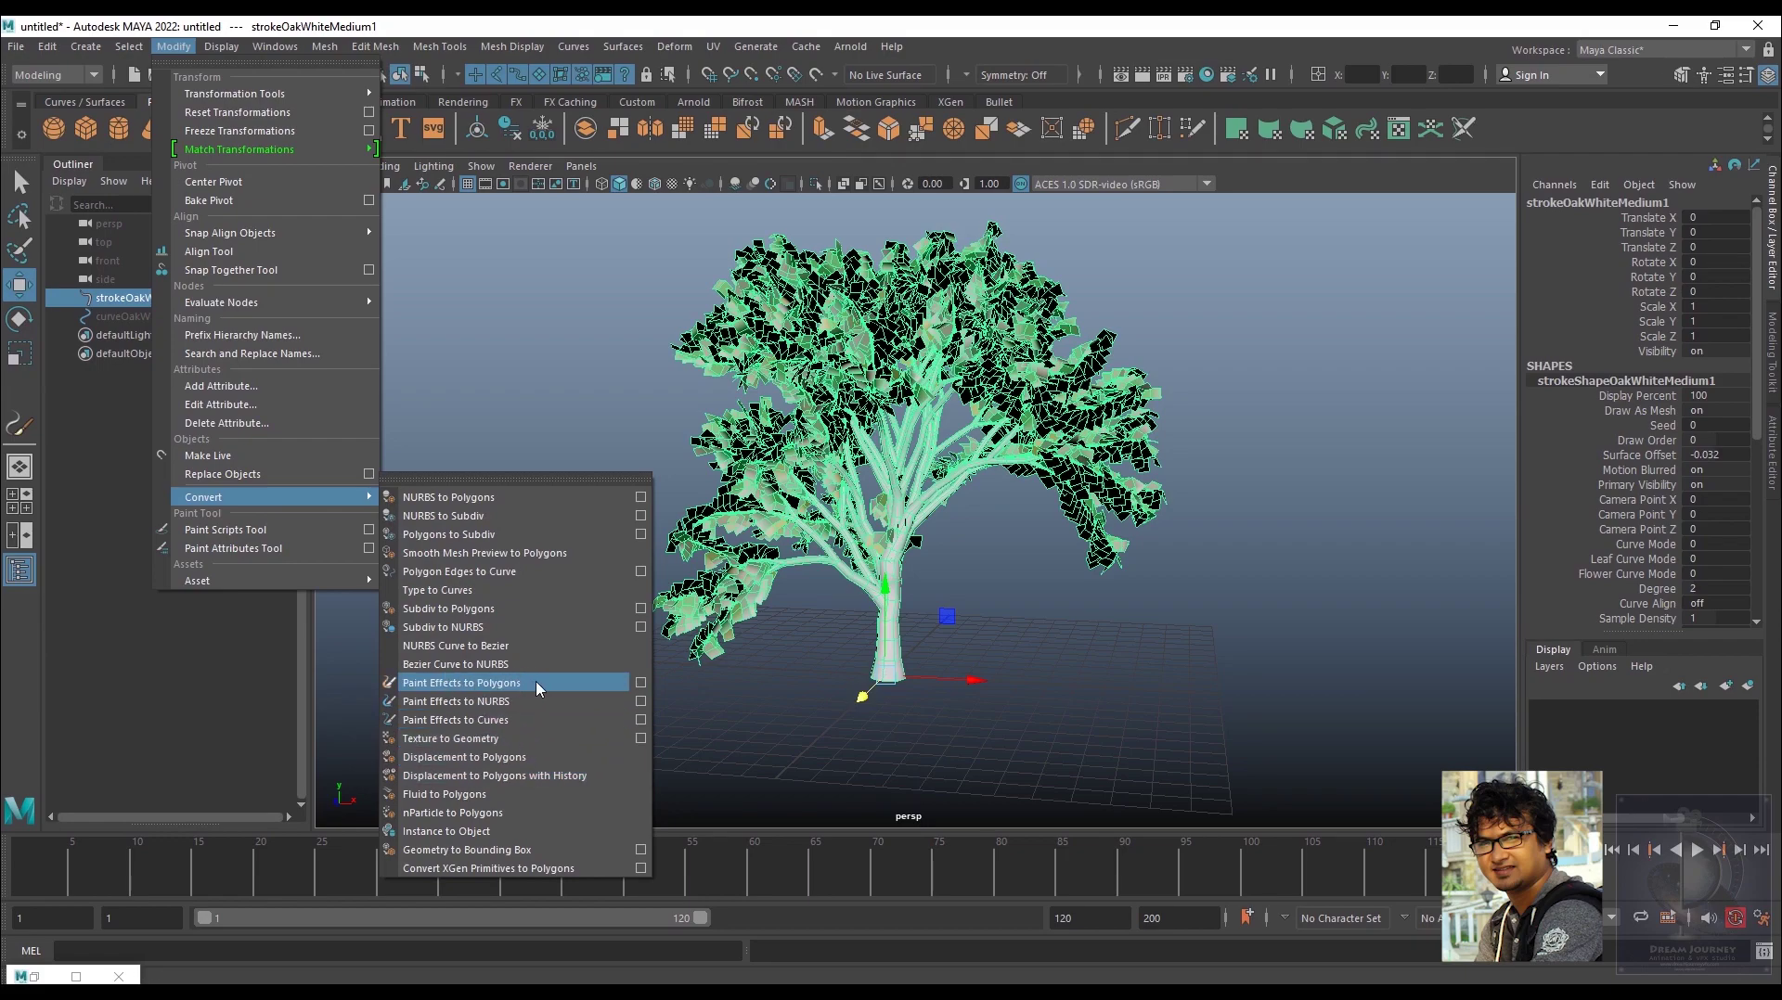
{"action": "left_click", "coordinate": [558, 686]}
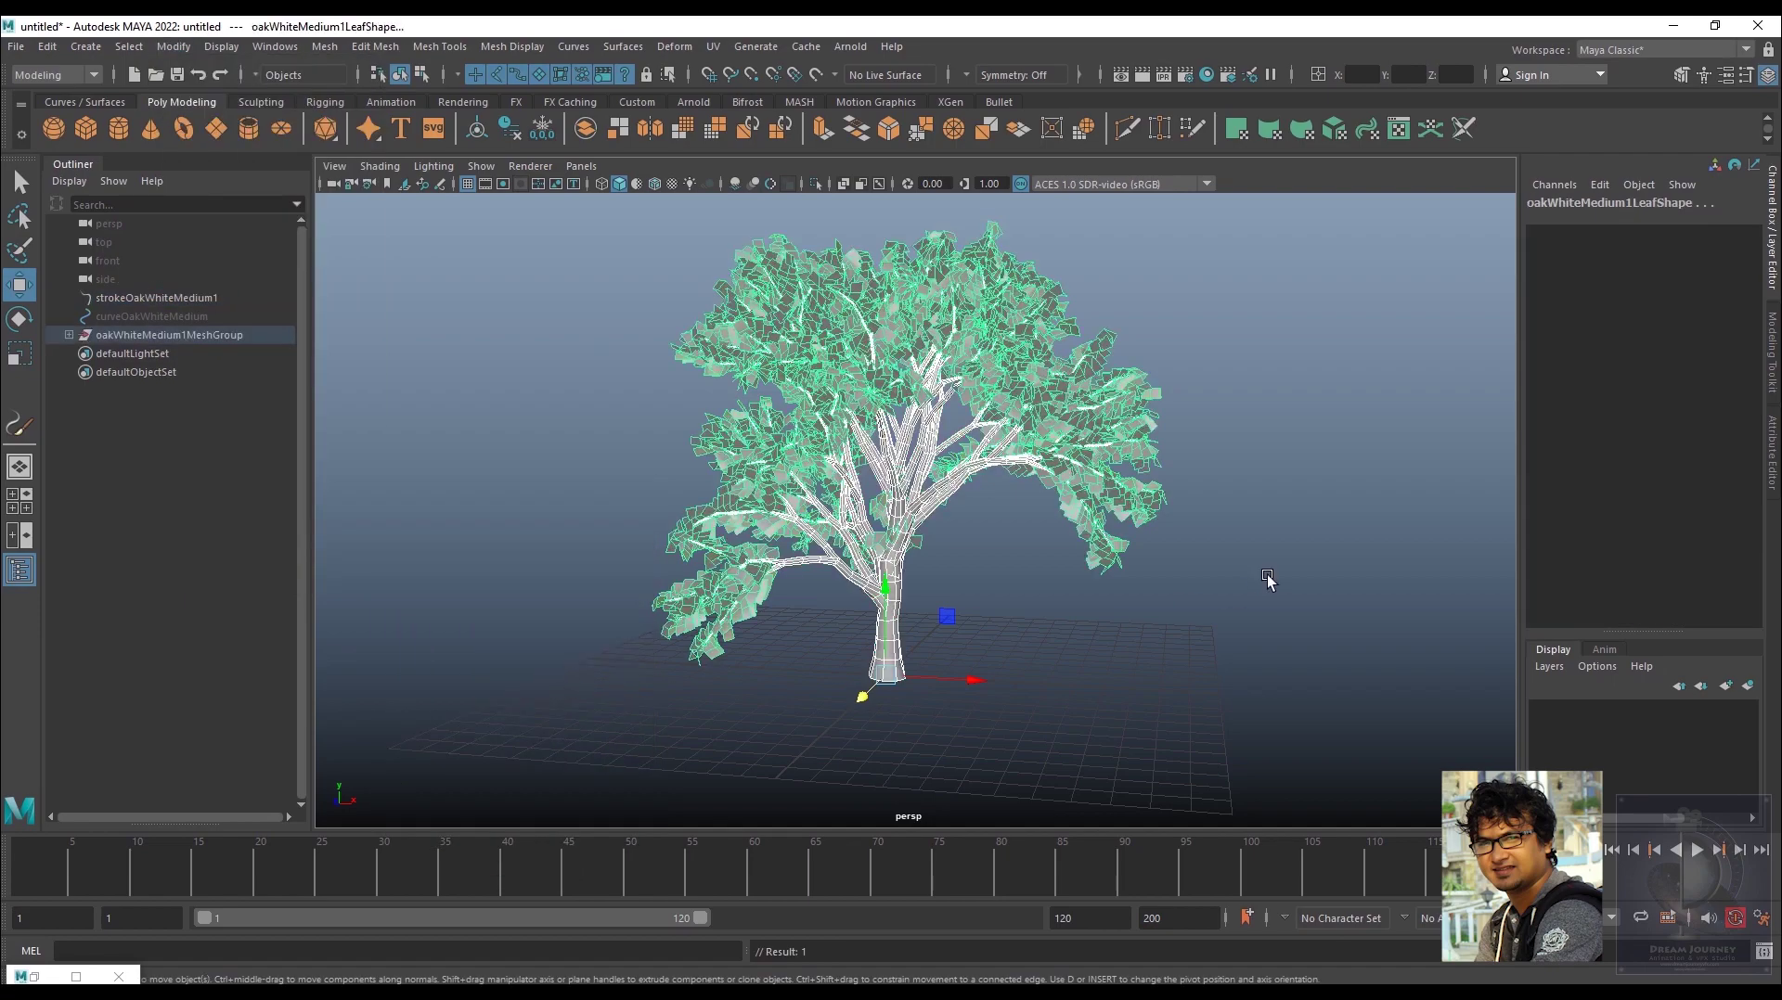
{"action": "mouse_move", "coordinate": [991, 532]}
{"action": "left_mouse_down", "text": "alt"}
{"action": "mouse_move", "coordinate": [1038, 608]}
{"action": "mouse_move", "coordinate": [887, 591]}
{"action": "mouse_move", "coordinate": [1123, 706]}
{"action": "mouse_move", "coordinate": [919, 667]}
{"action": "mouse_move", "coordinate": [1110, 671]}
{"action": "mouse_move", "coordinate": [1035, 651]}
{"action": "left_mouse_up", "text": "alt"}
{"action": "key", "text": "6"}
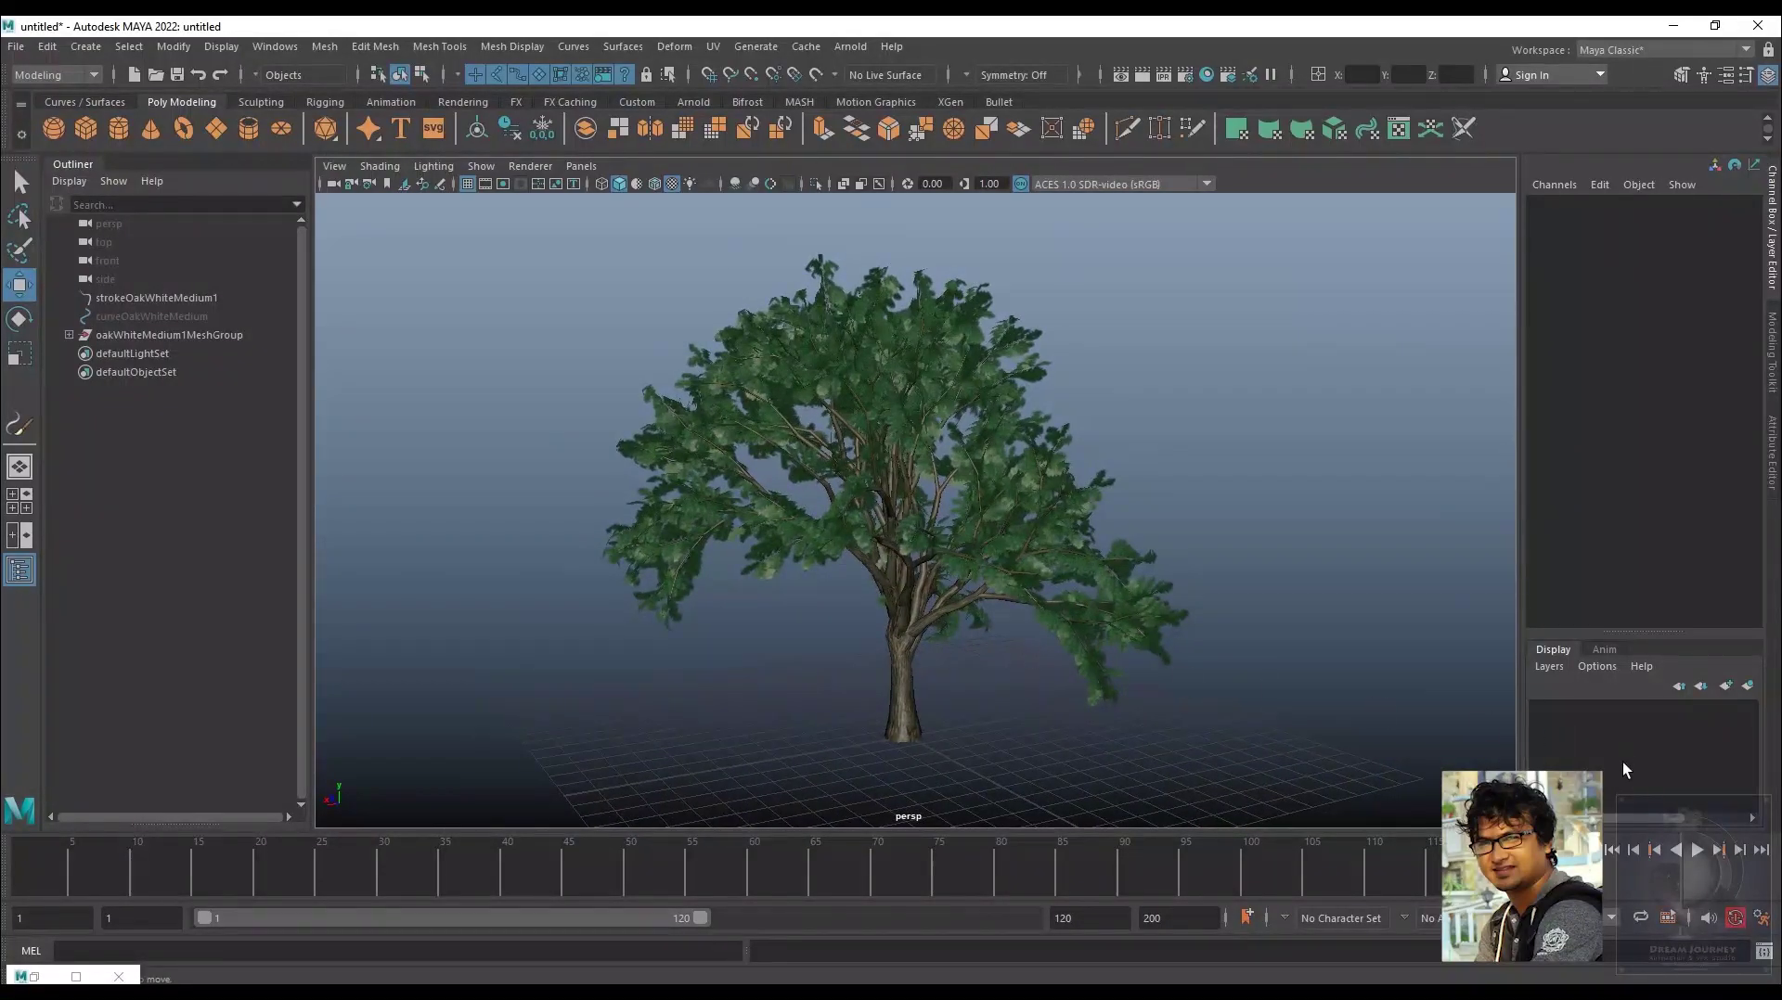
- Play the mesh tree's animation up to frame 90 and orbit the view
{"action": "left_click", "coordinate": [1701, 849]}
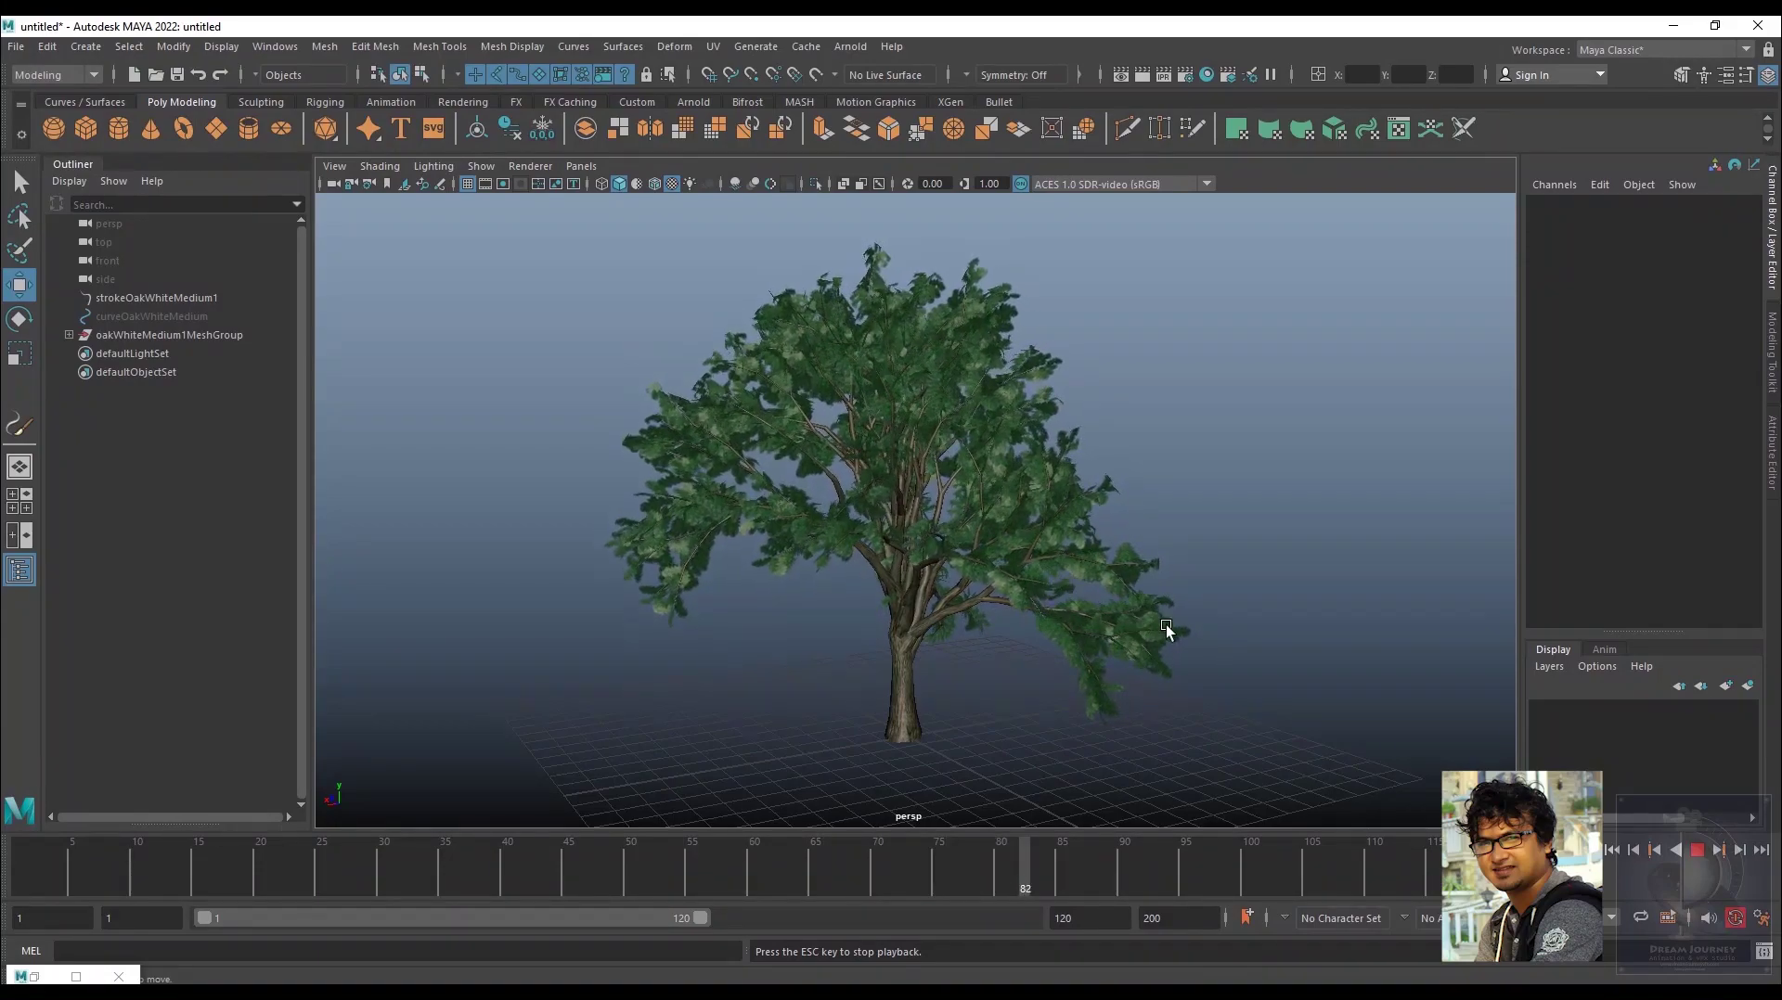
{"action": "left_click", "coordinate": [1700, 843]}
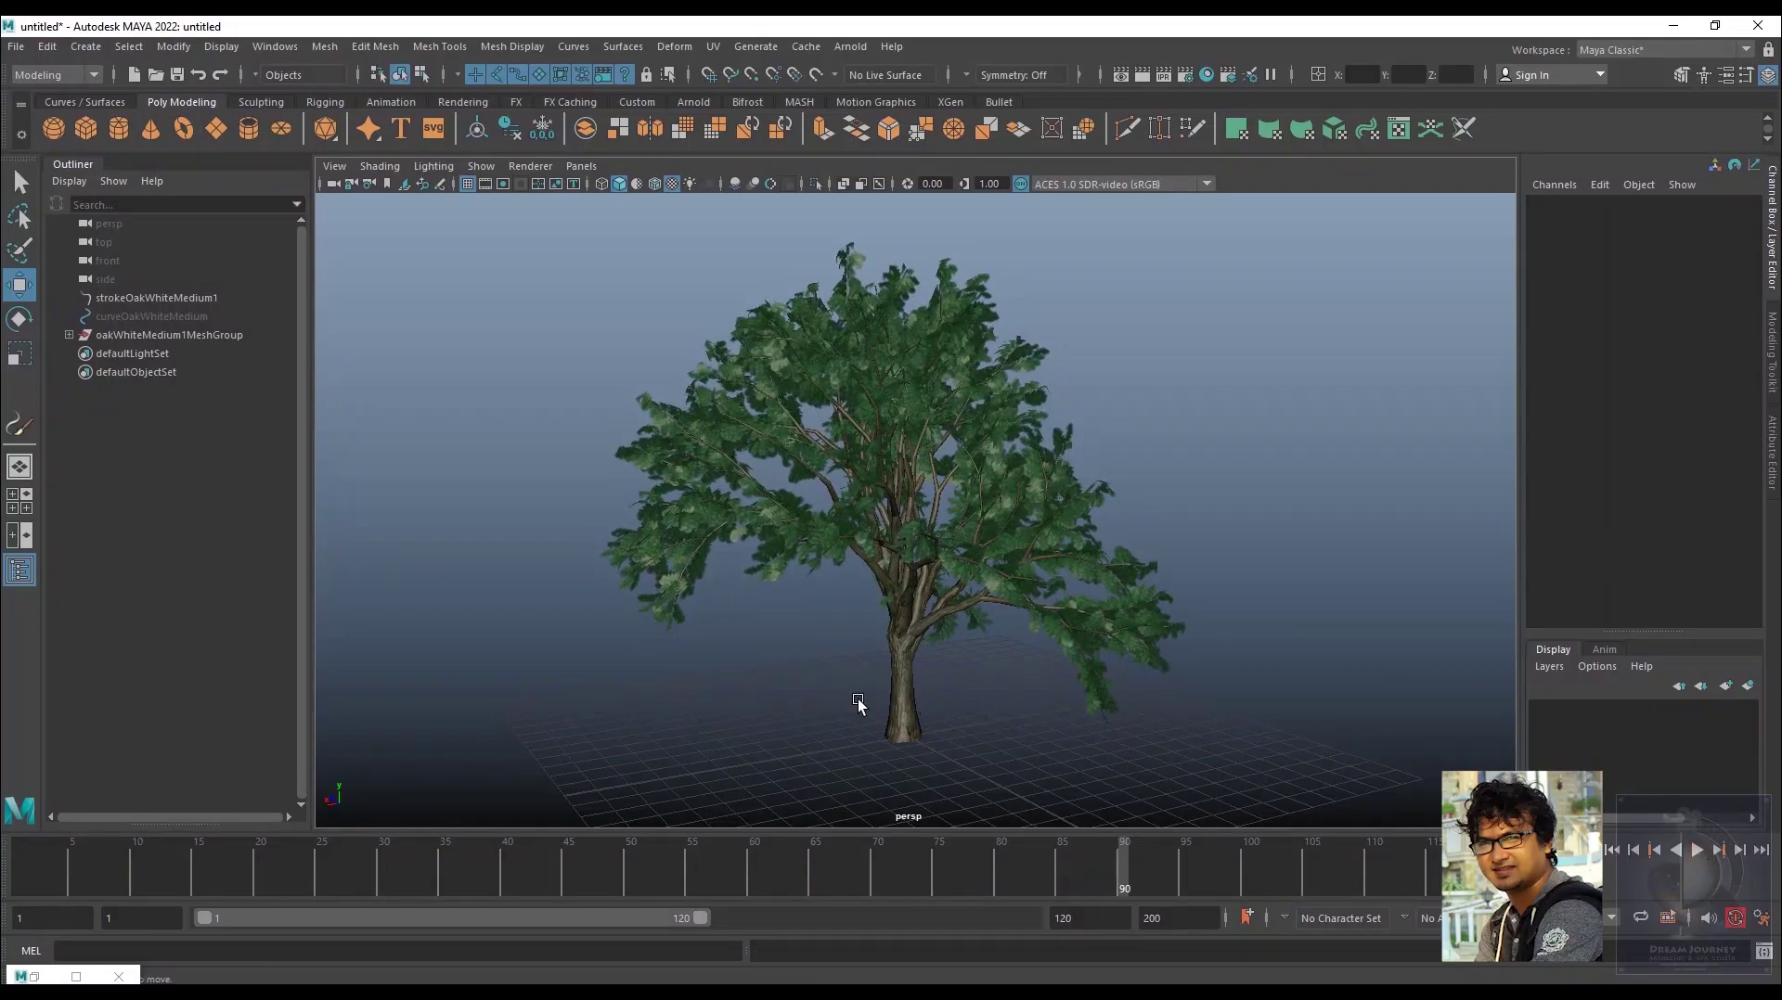
{"action": "mouse_move", "coordinate": [859, 708]}
{"action": "left_mouse_down", "text": "alt"}
{"action": "mouse_move", "coordinate": [1174, 702]}
{"action": "mouse_move", "coordinate": [1006, 665]}
{"action": "mouse_move", "coordinate": [1004, 648]}
{"action": "left_mouse_up", "text": "alt"}
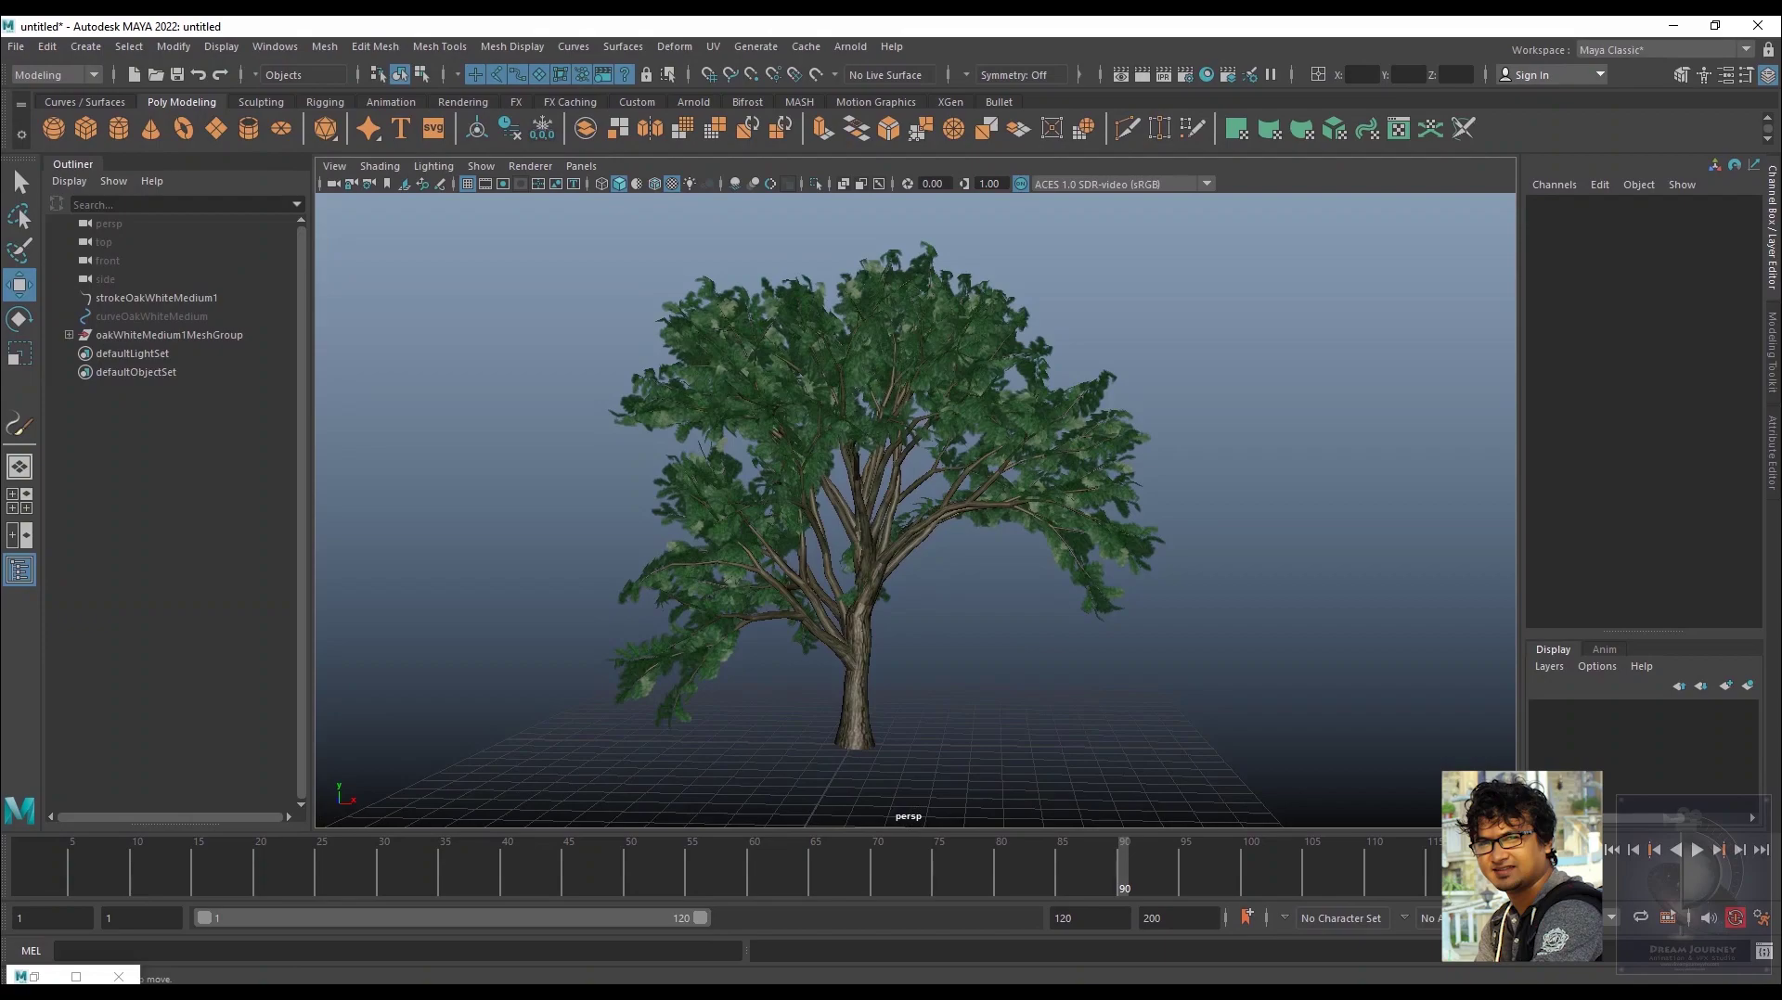
- Save the scene as tree_animation.ma and select oakWhiteMedium1Leaf in the Outliner
{"action": "key", "text": "ctrl+s"}
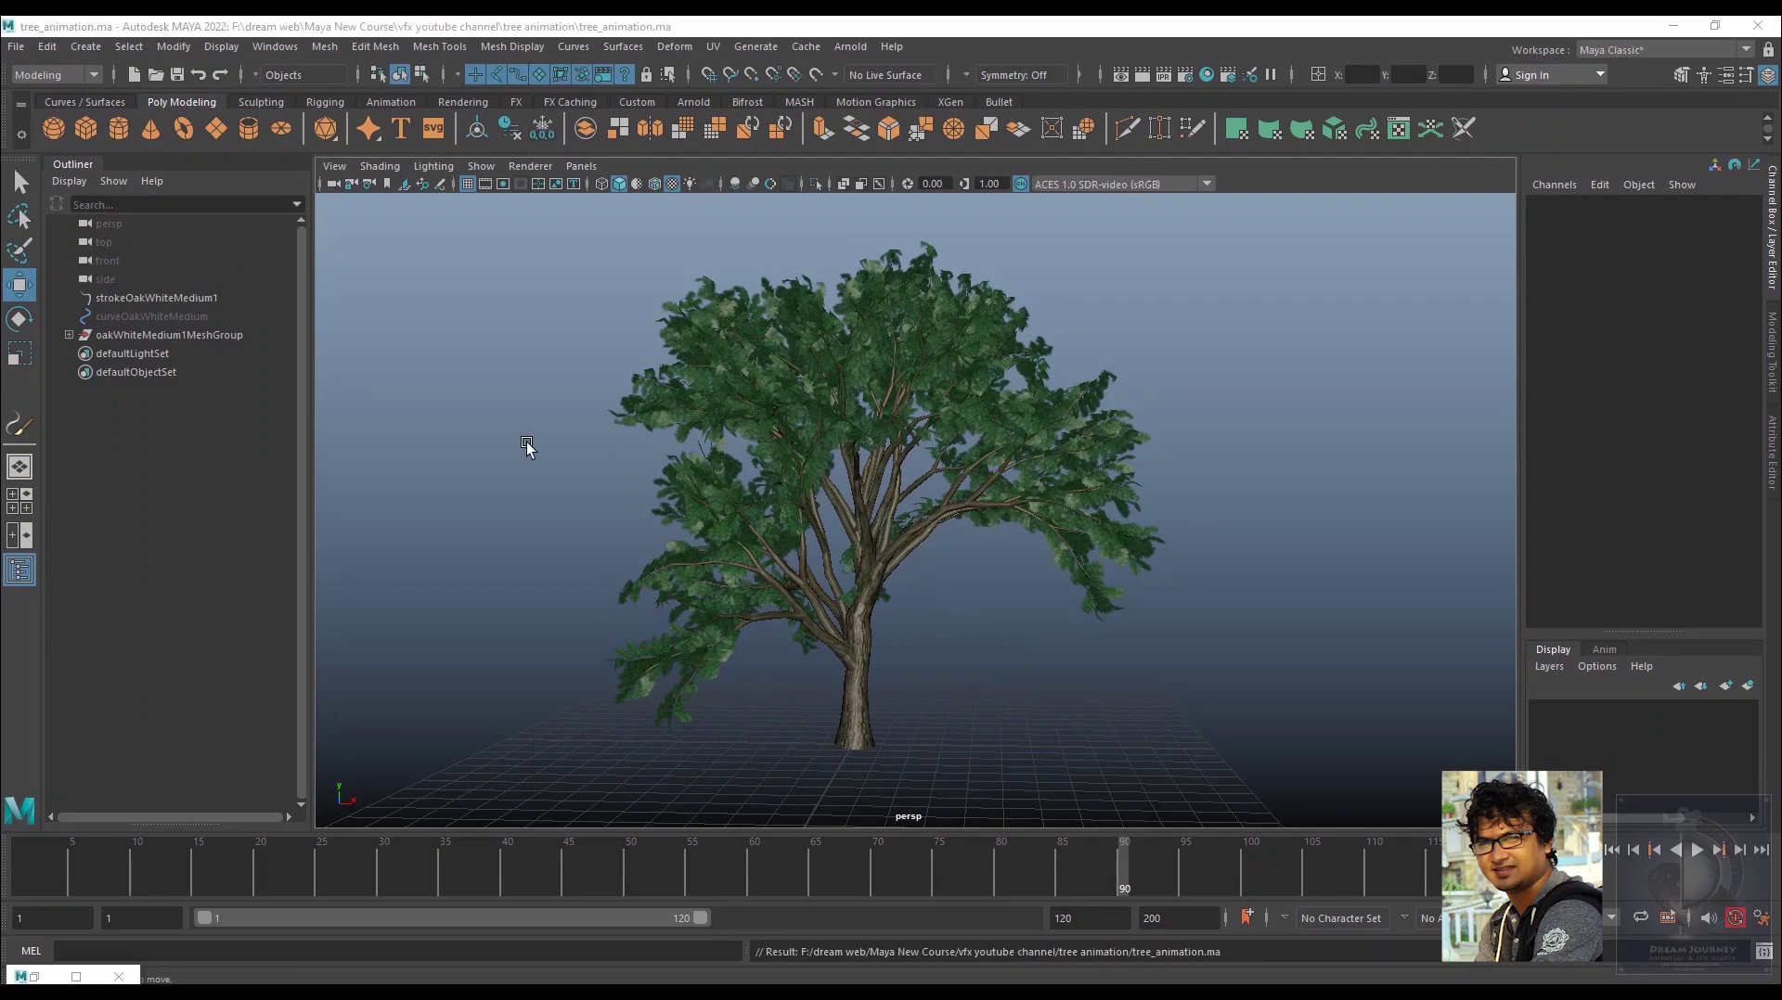
{"action": "left_click", "coordinate": [69, 335]}
{"action": "left_click", "coordinate": [150, 373]}
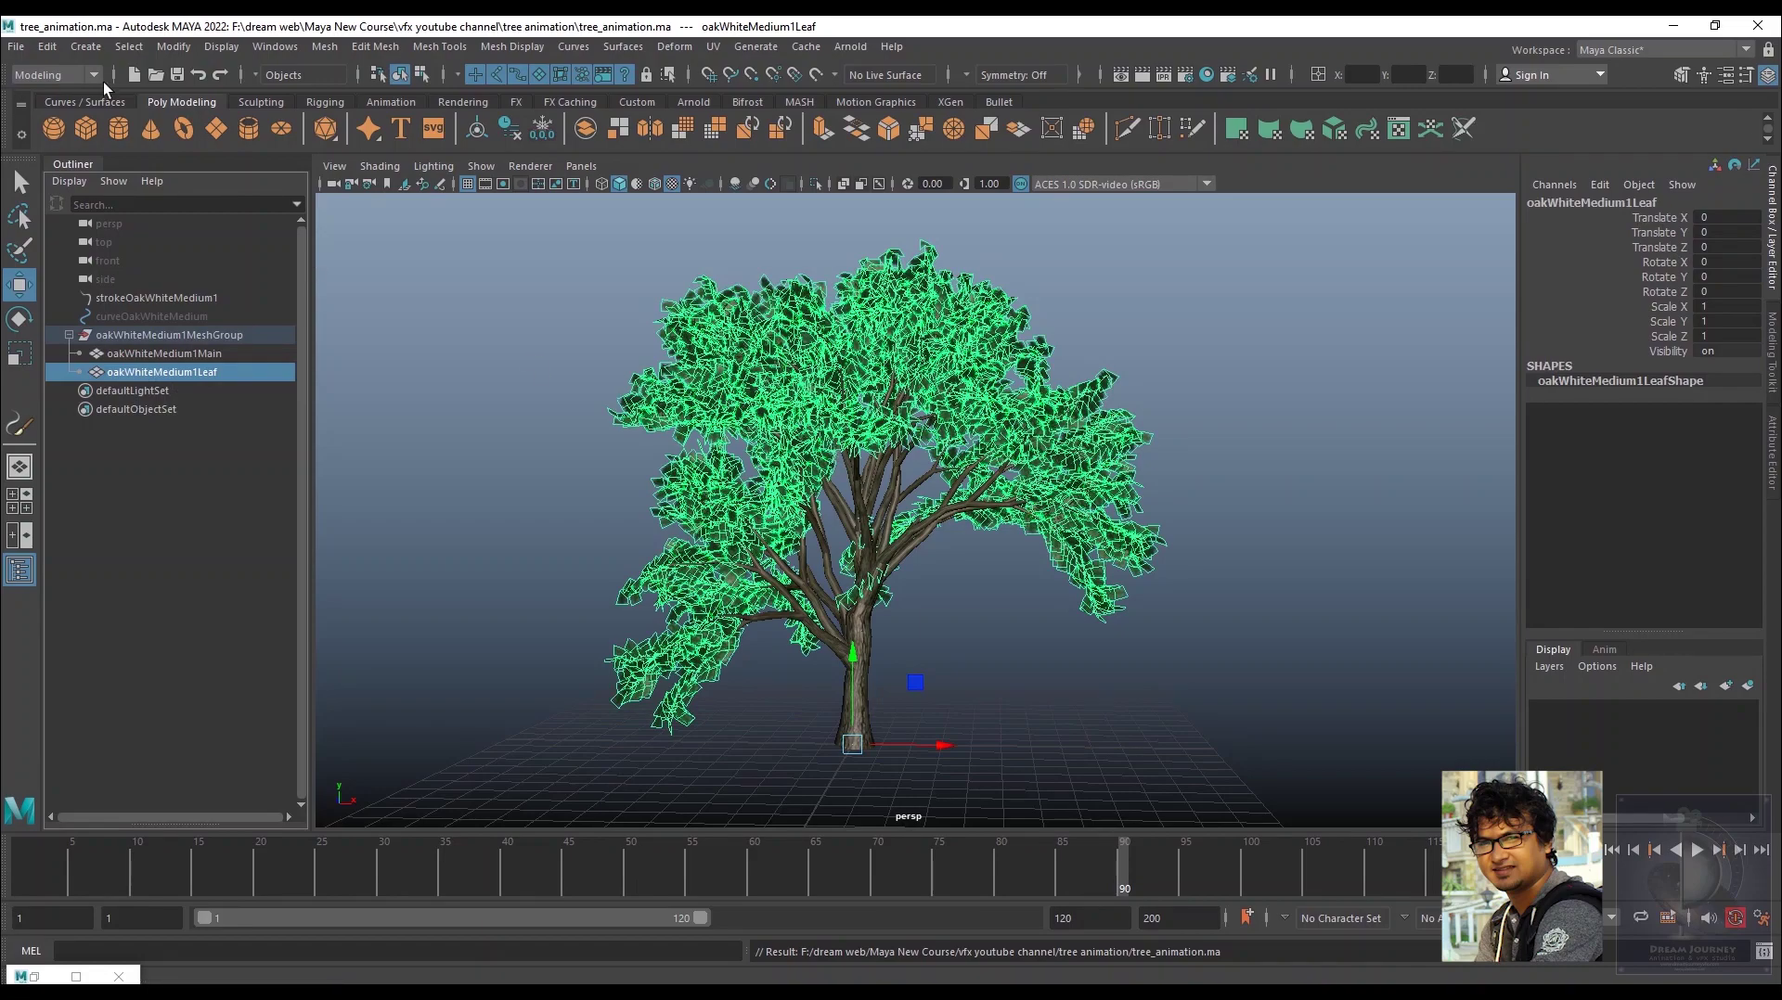
- Create nCloth on oakWhiteMedium1Leaf from the FX menu set and select nucleus1
{"action": "left_click", "coordinate": [61, 75]}
{"action": "left_click", "coordinate": [31, 152]}
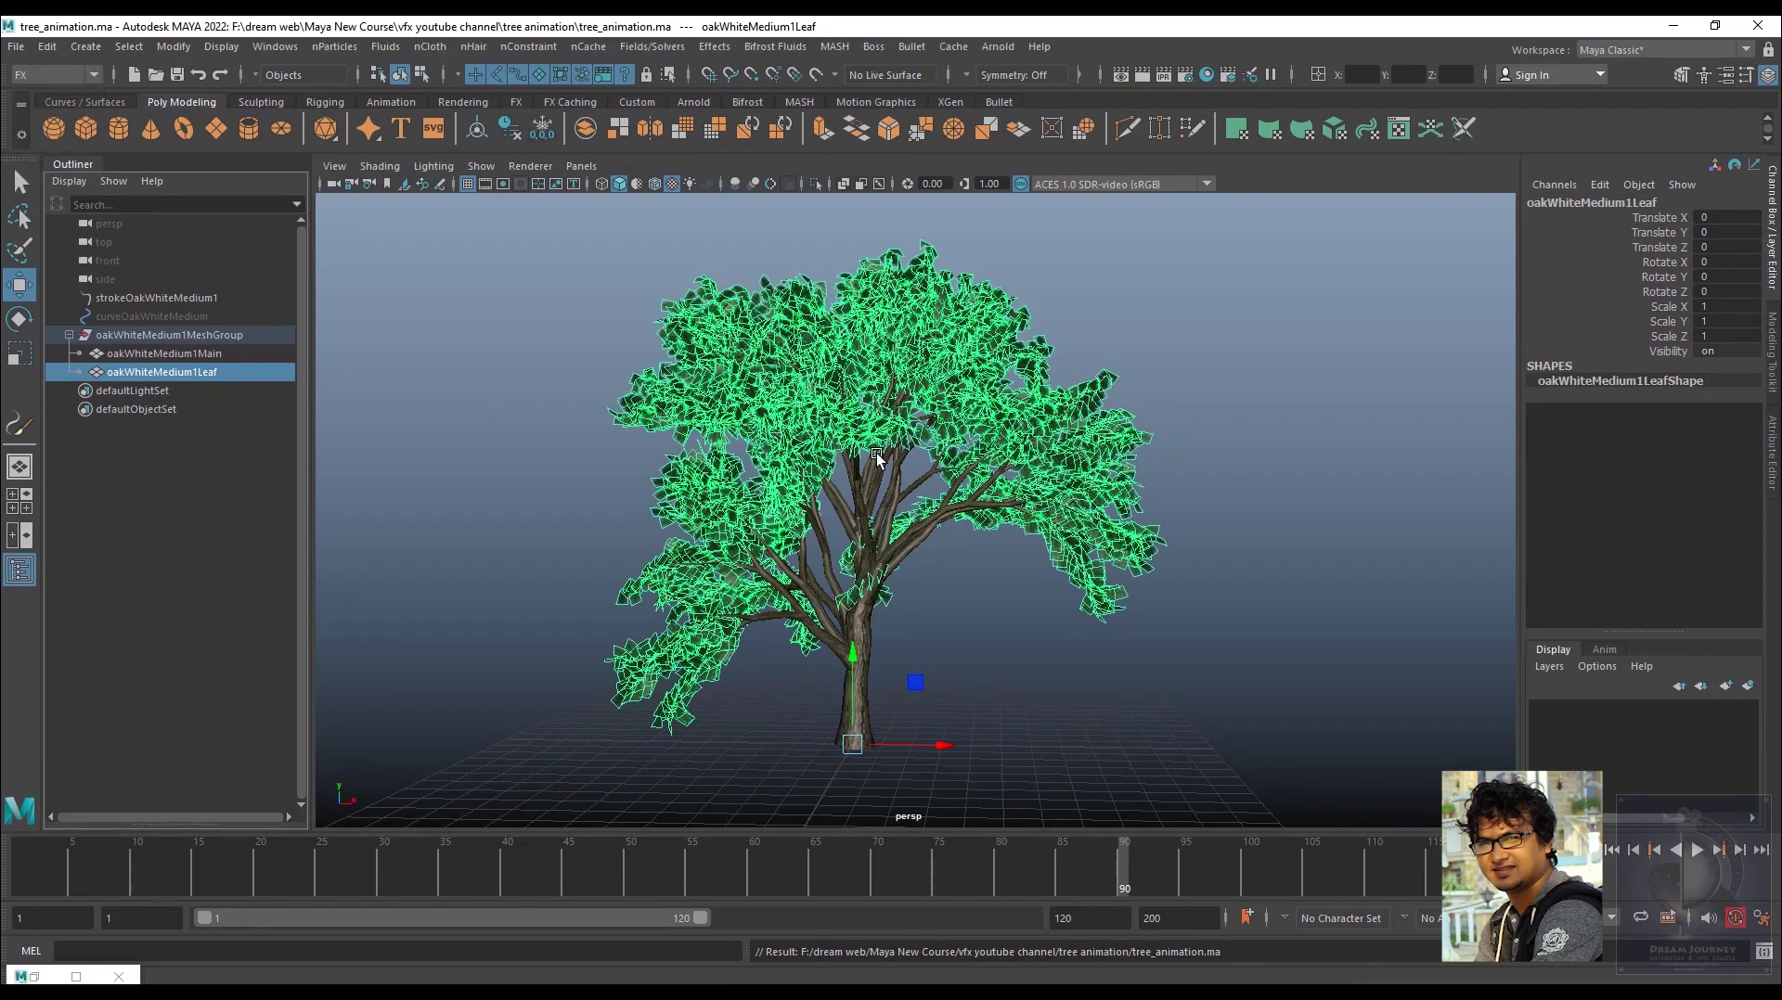
{"action": "left_click", "coordinate": [431, 48]}
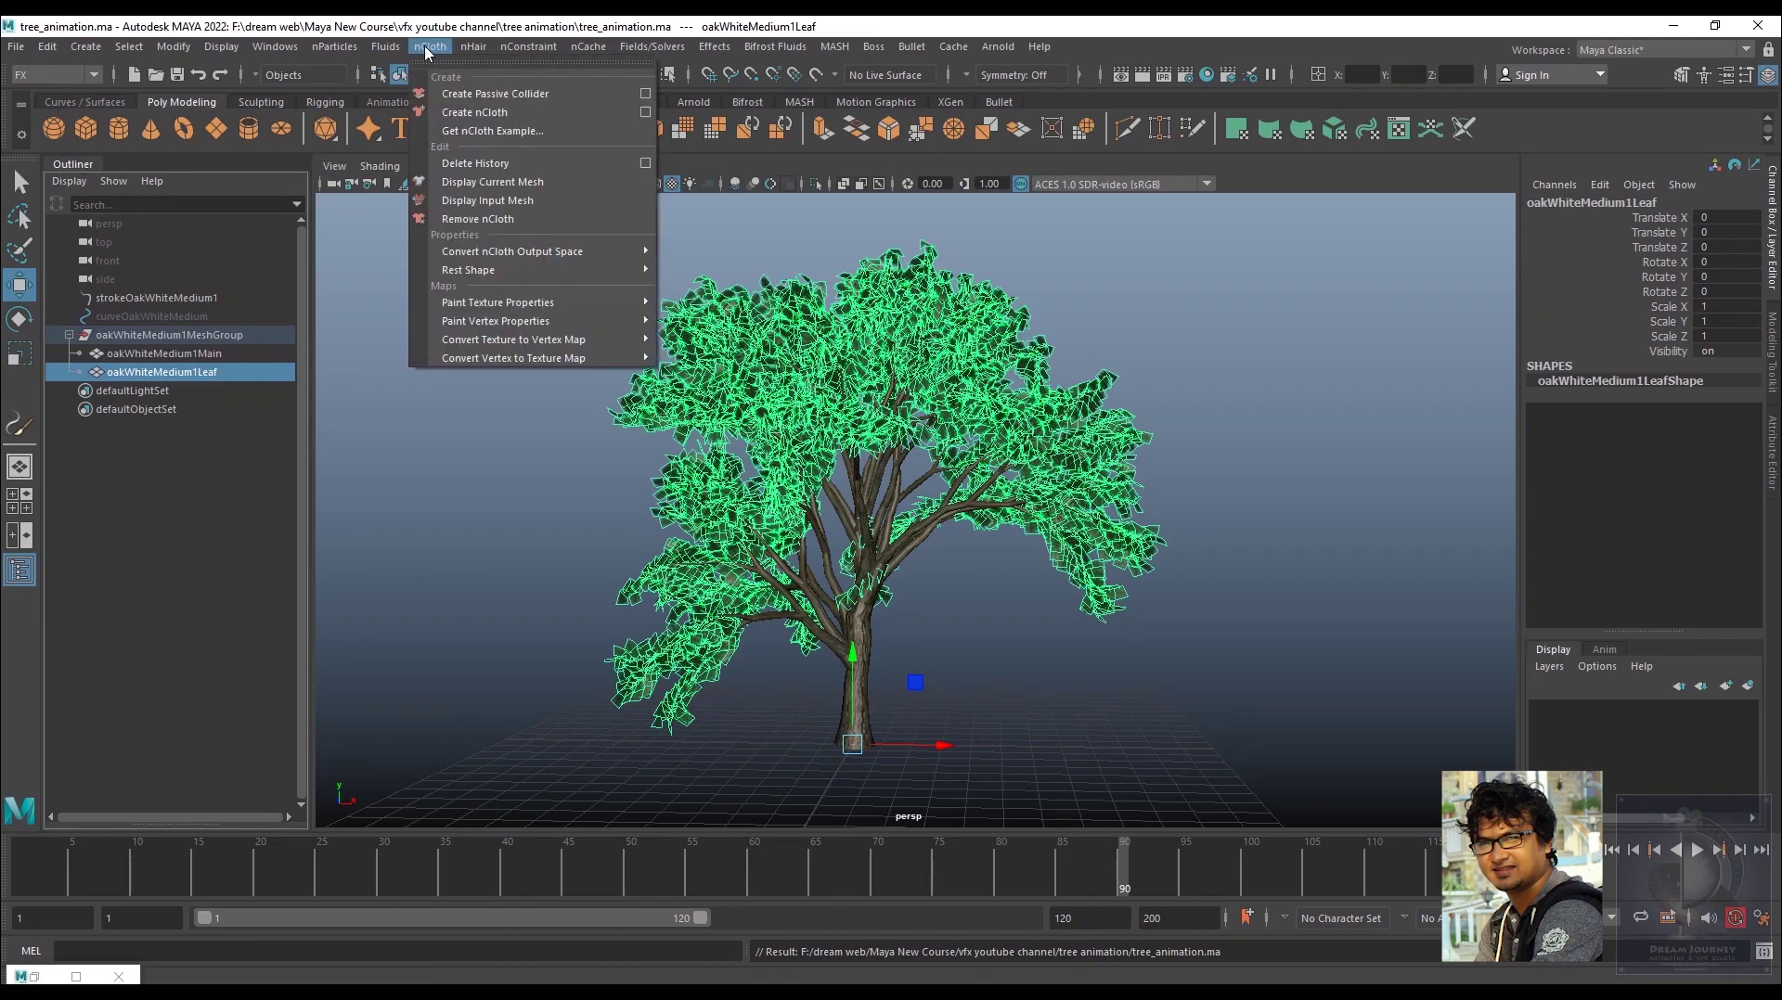
{"action": "left_click", "coordinate": [501, 113]}
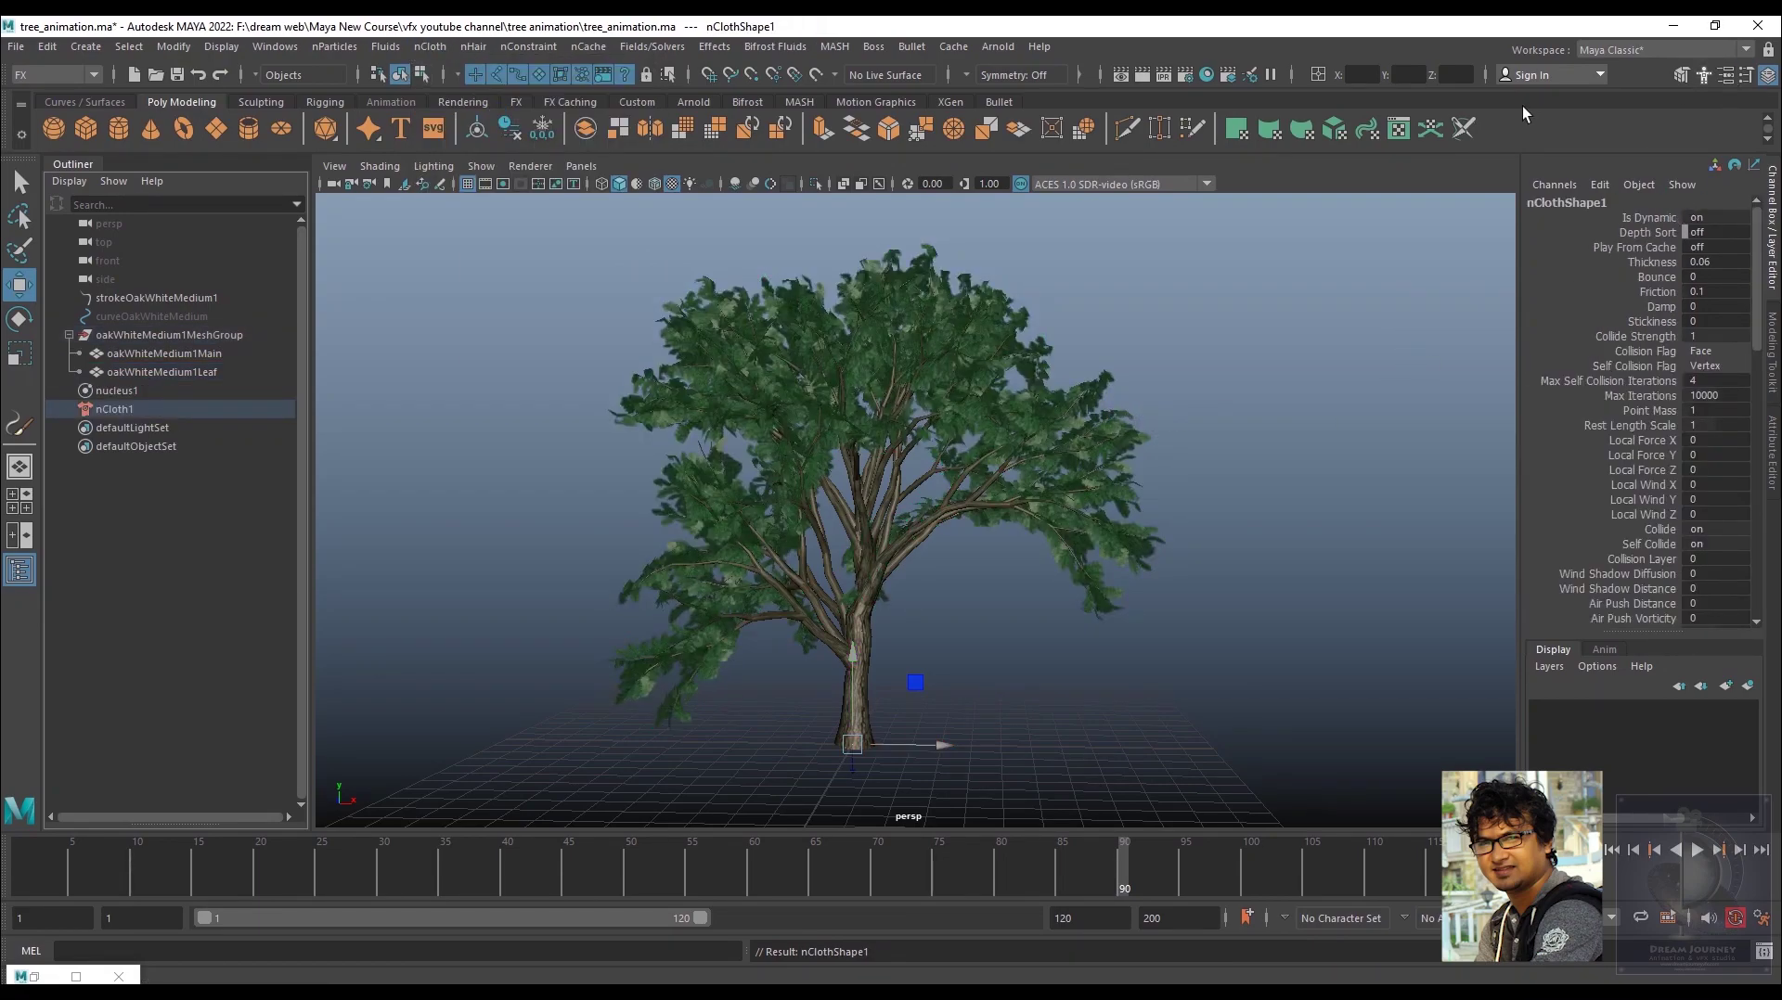
{"action": "left_click", "coordinate": [117, 390]}
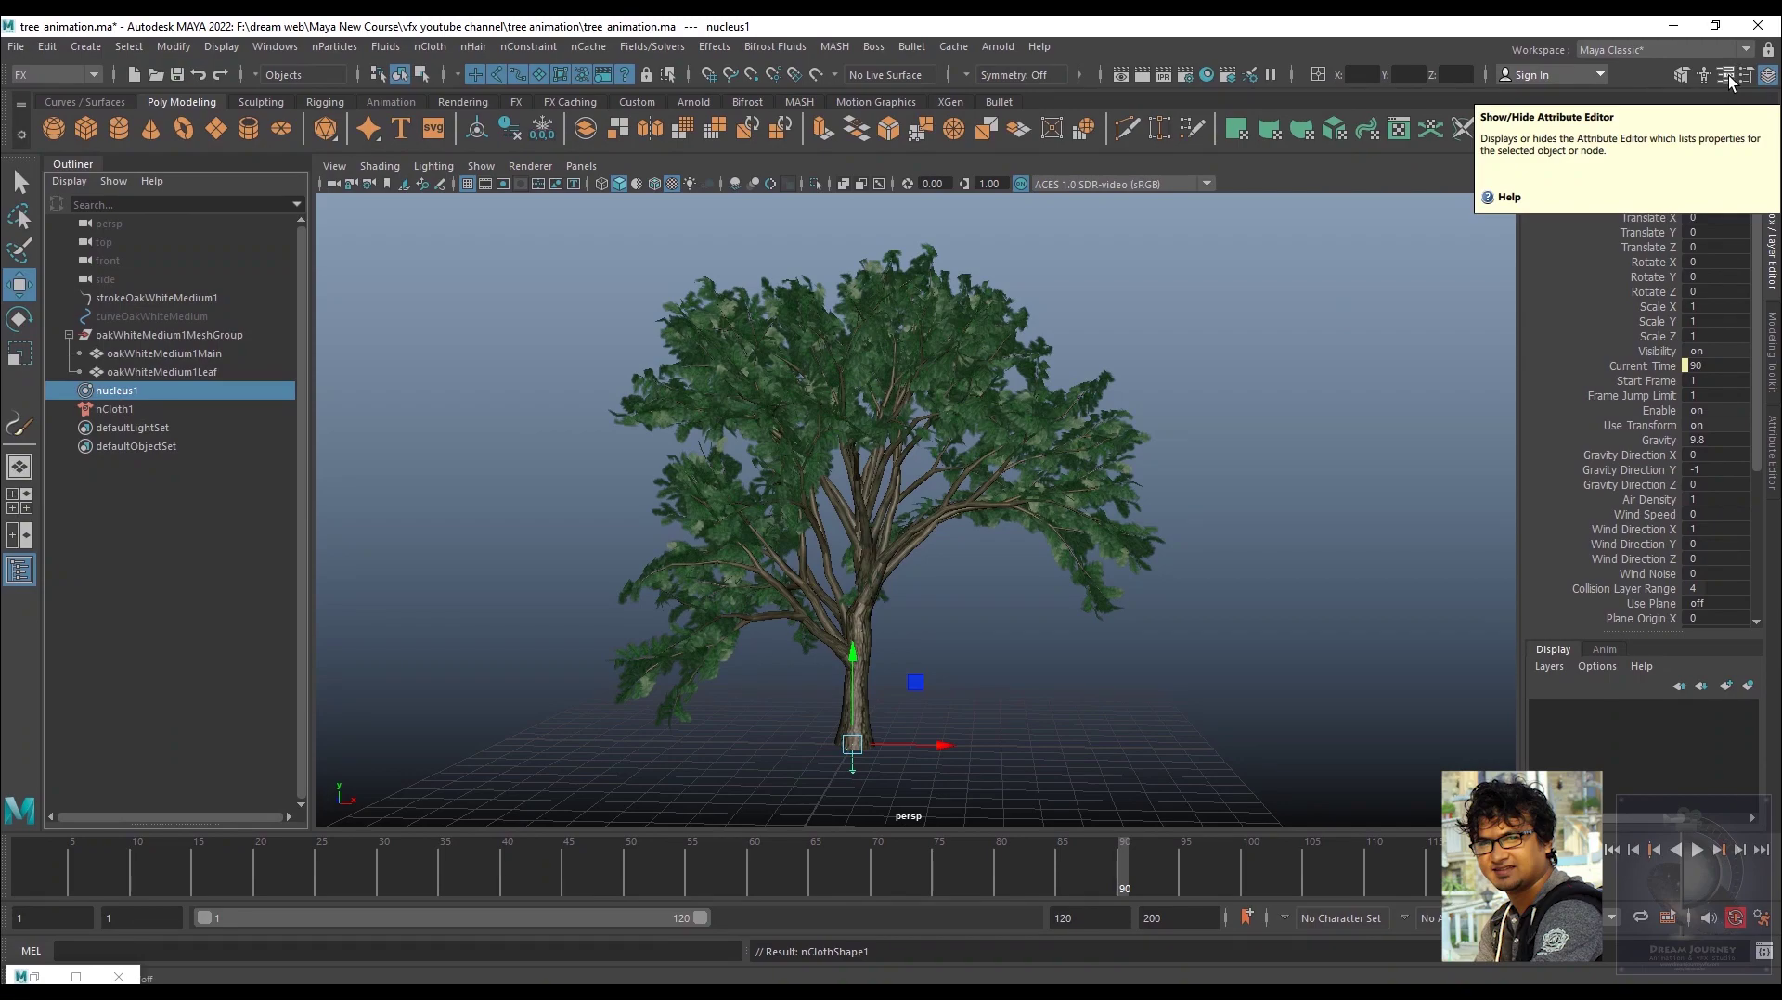
- Check Use Plane in nucleus1's Ground Plane settings and play the simulation from frame 1
{"action": "left_click", "coordinate": [1726, 76]}
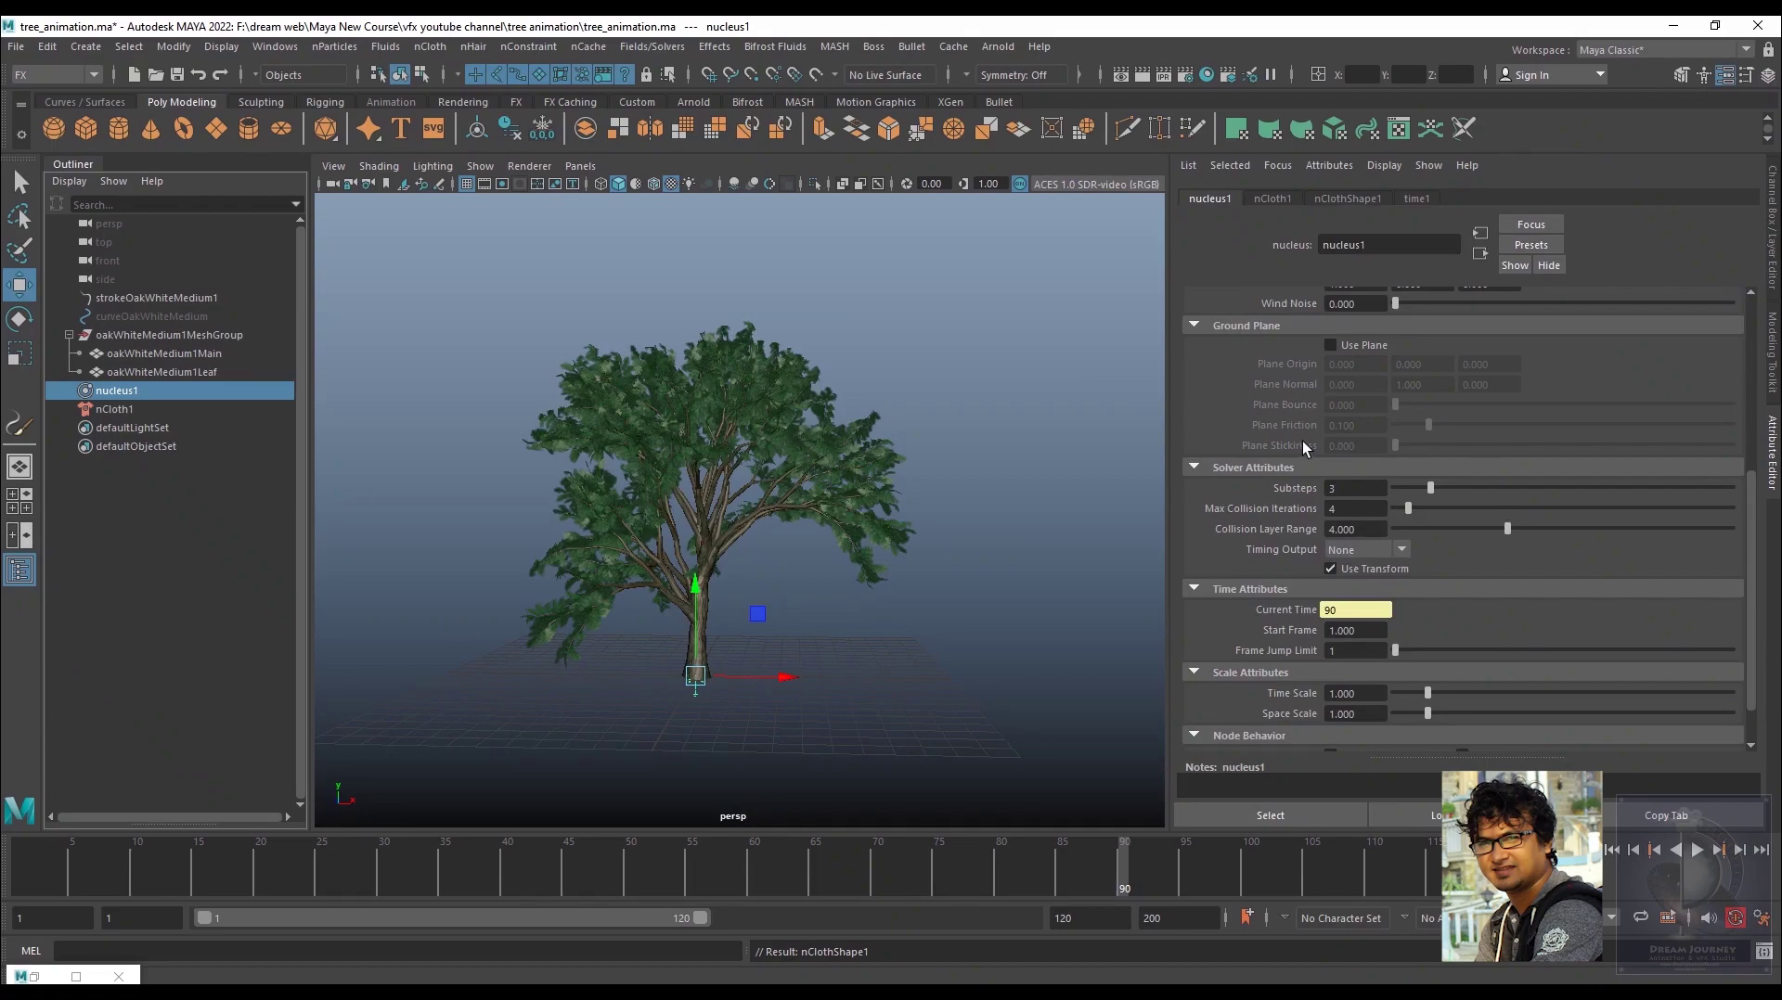
{"action": "left_click", "coordinate": [1330, 345]}
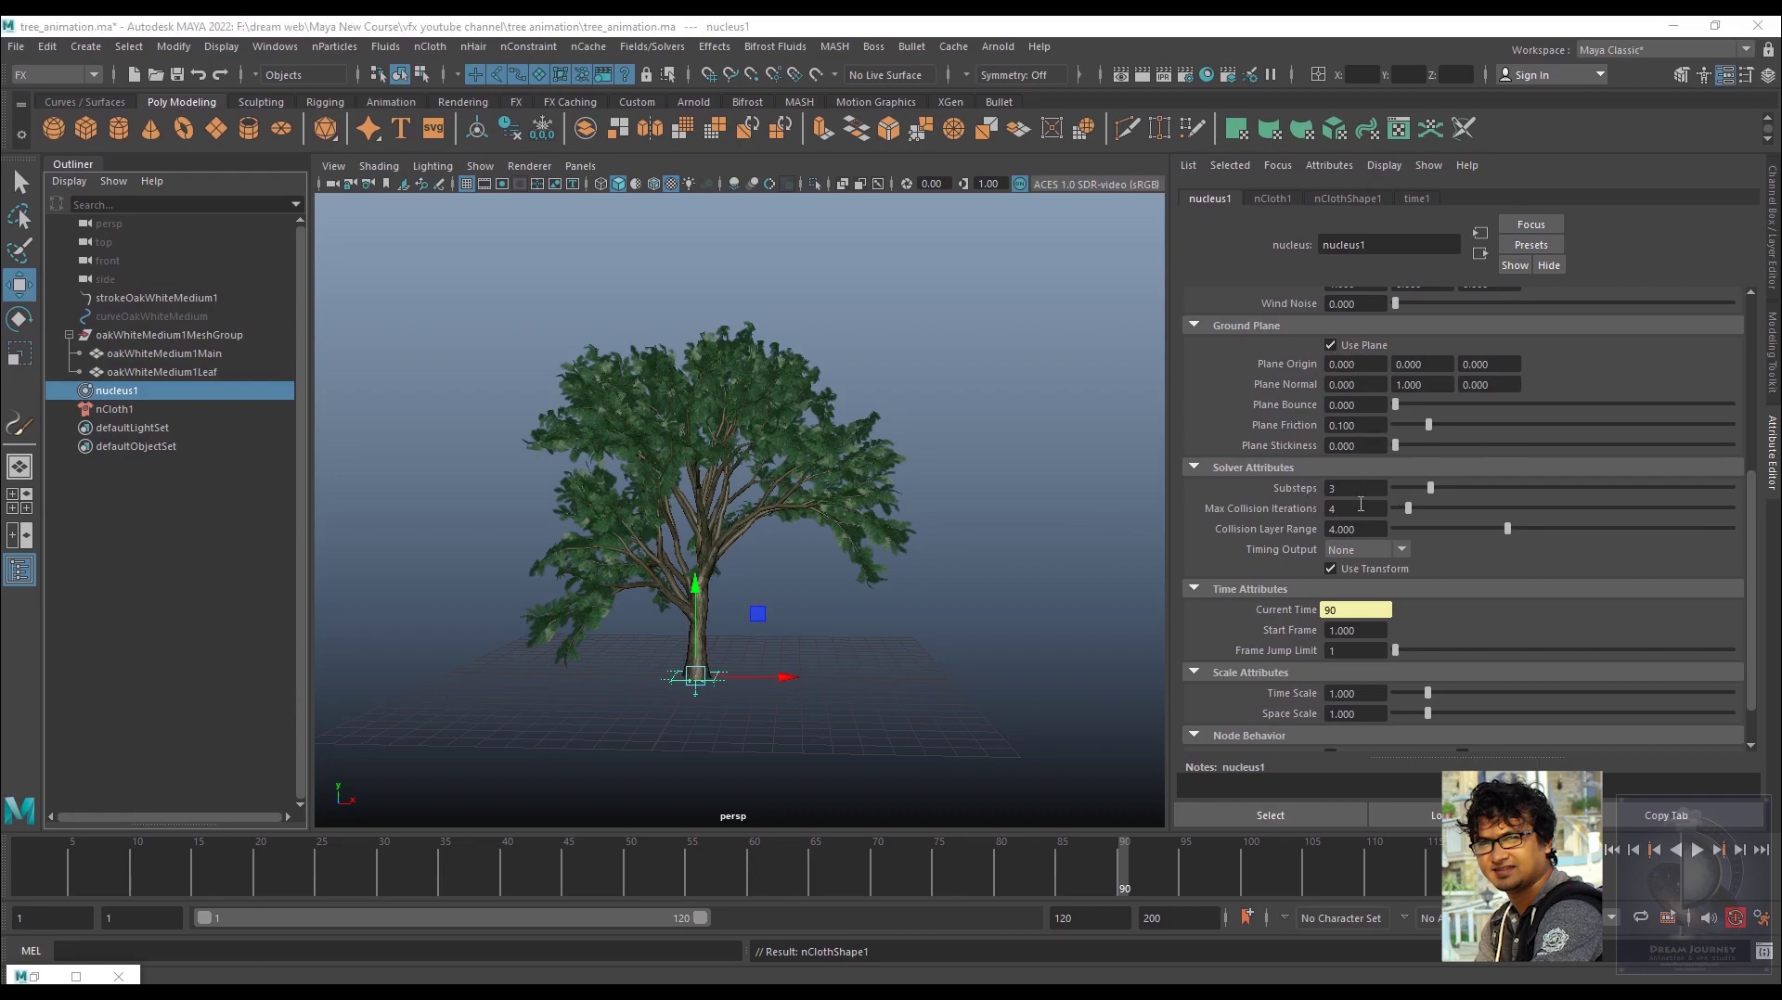
{"action": "left_click", "coordinate": [1697, 850]}
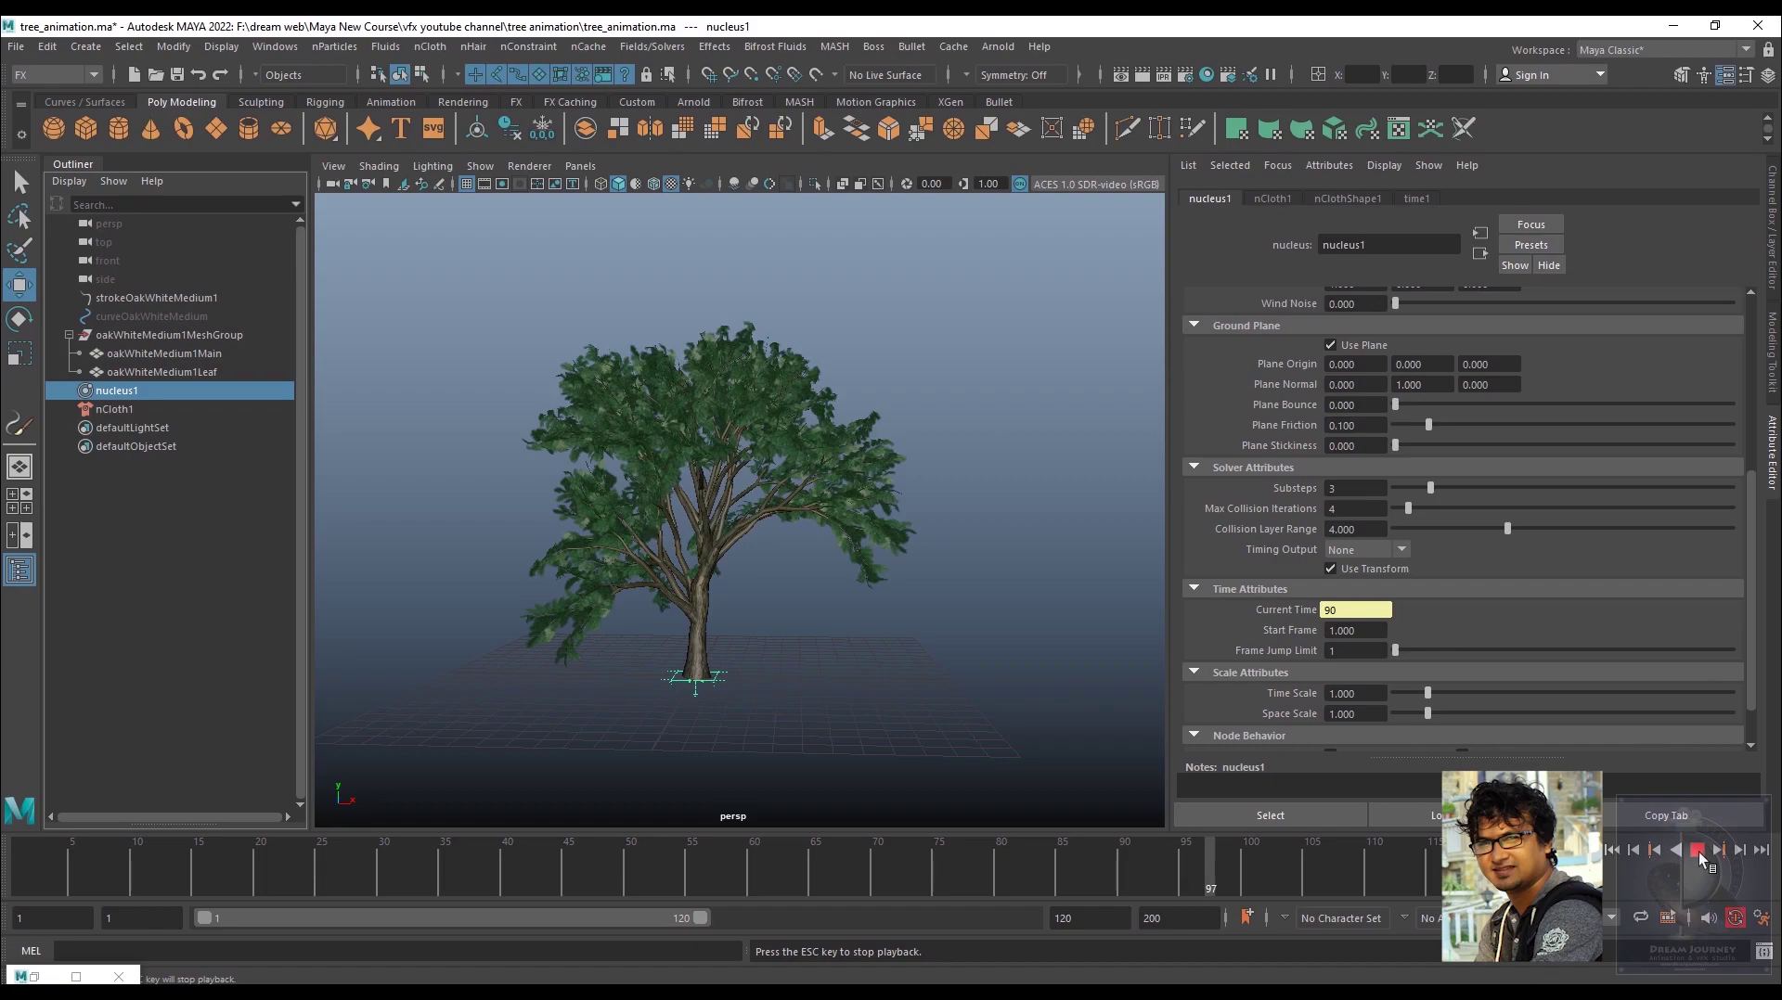
{"action": "left_click", "coordinate": [1612, 850]}
{"action": "left_click", "coordinate": [1697, 850]}
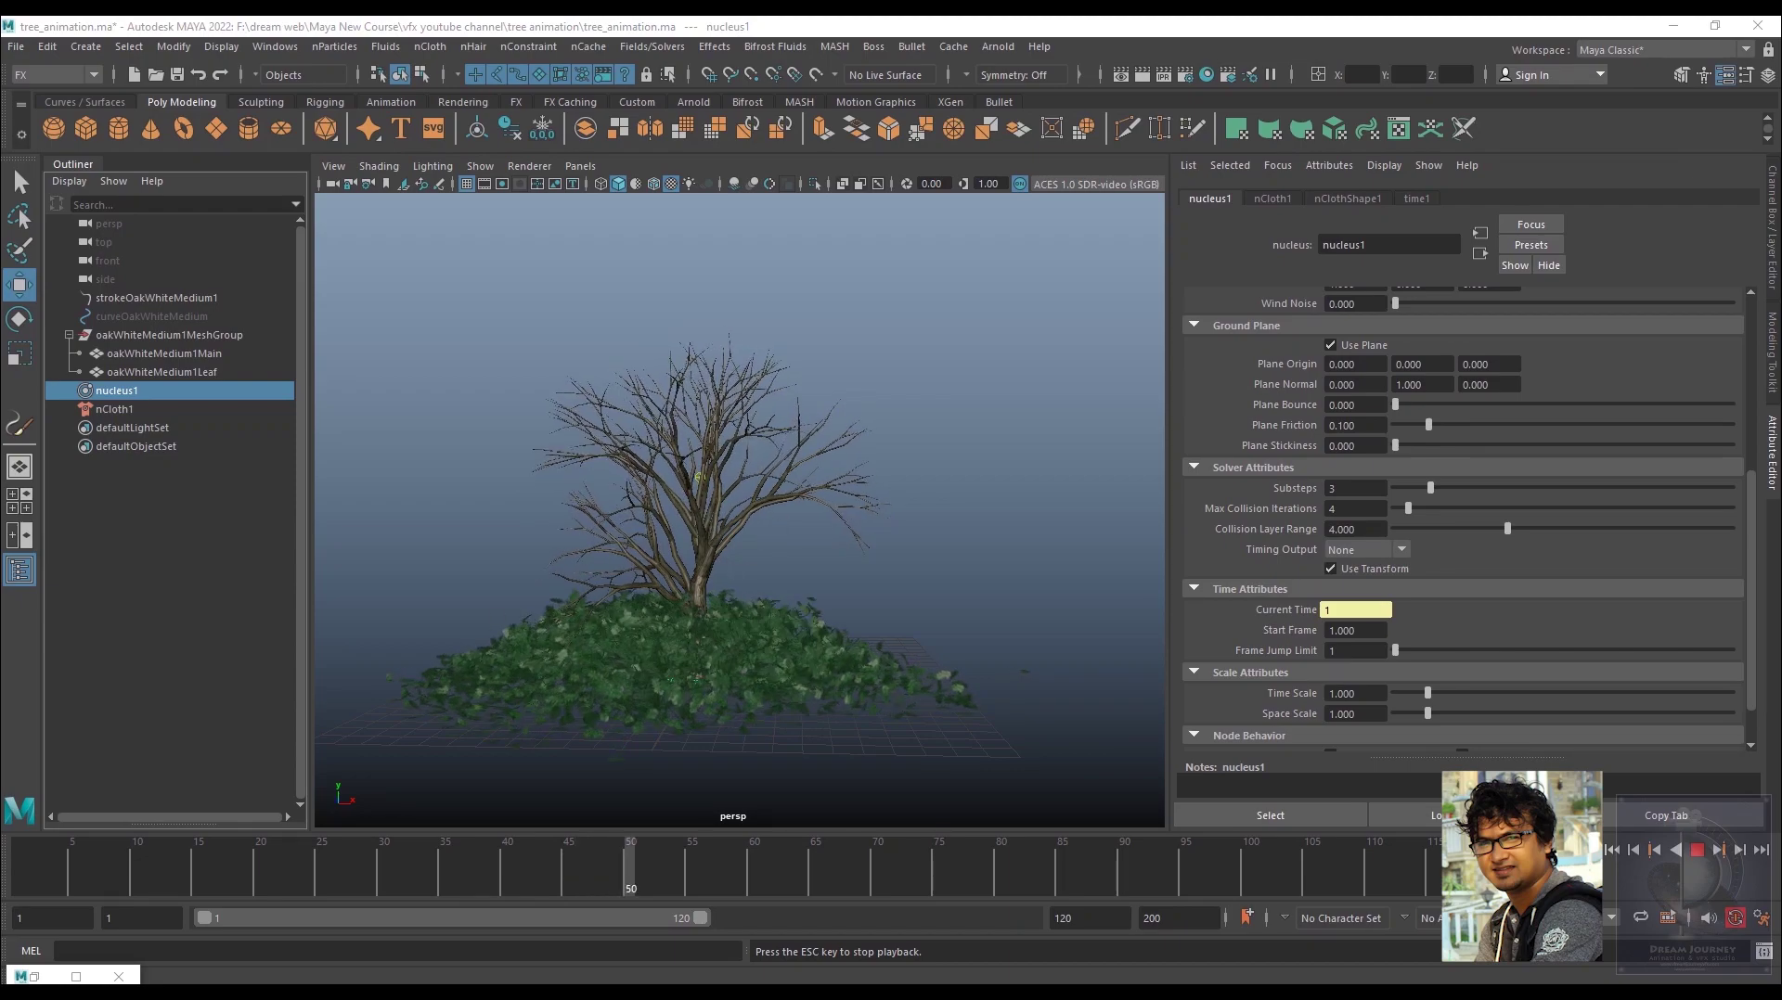
{"action": "left_click", "coordinate": [1696, 848]}
{"action": "left_click", "coordinate": [1612, 850]}
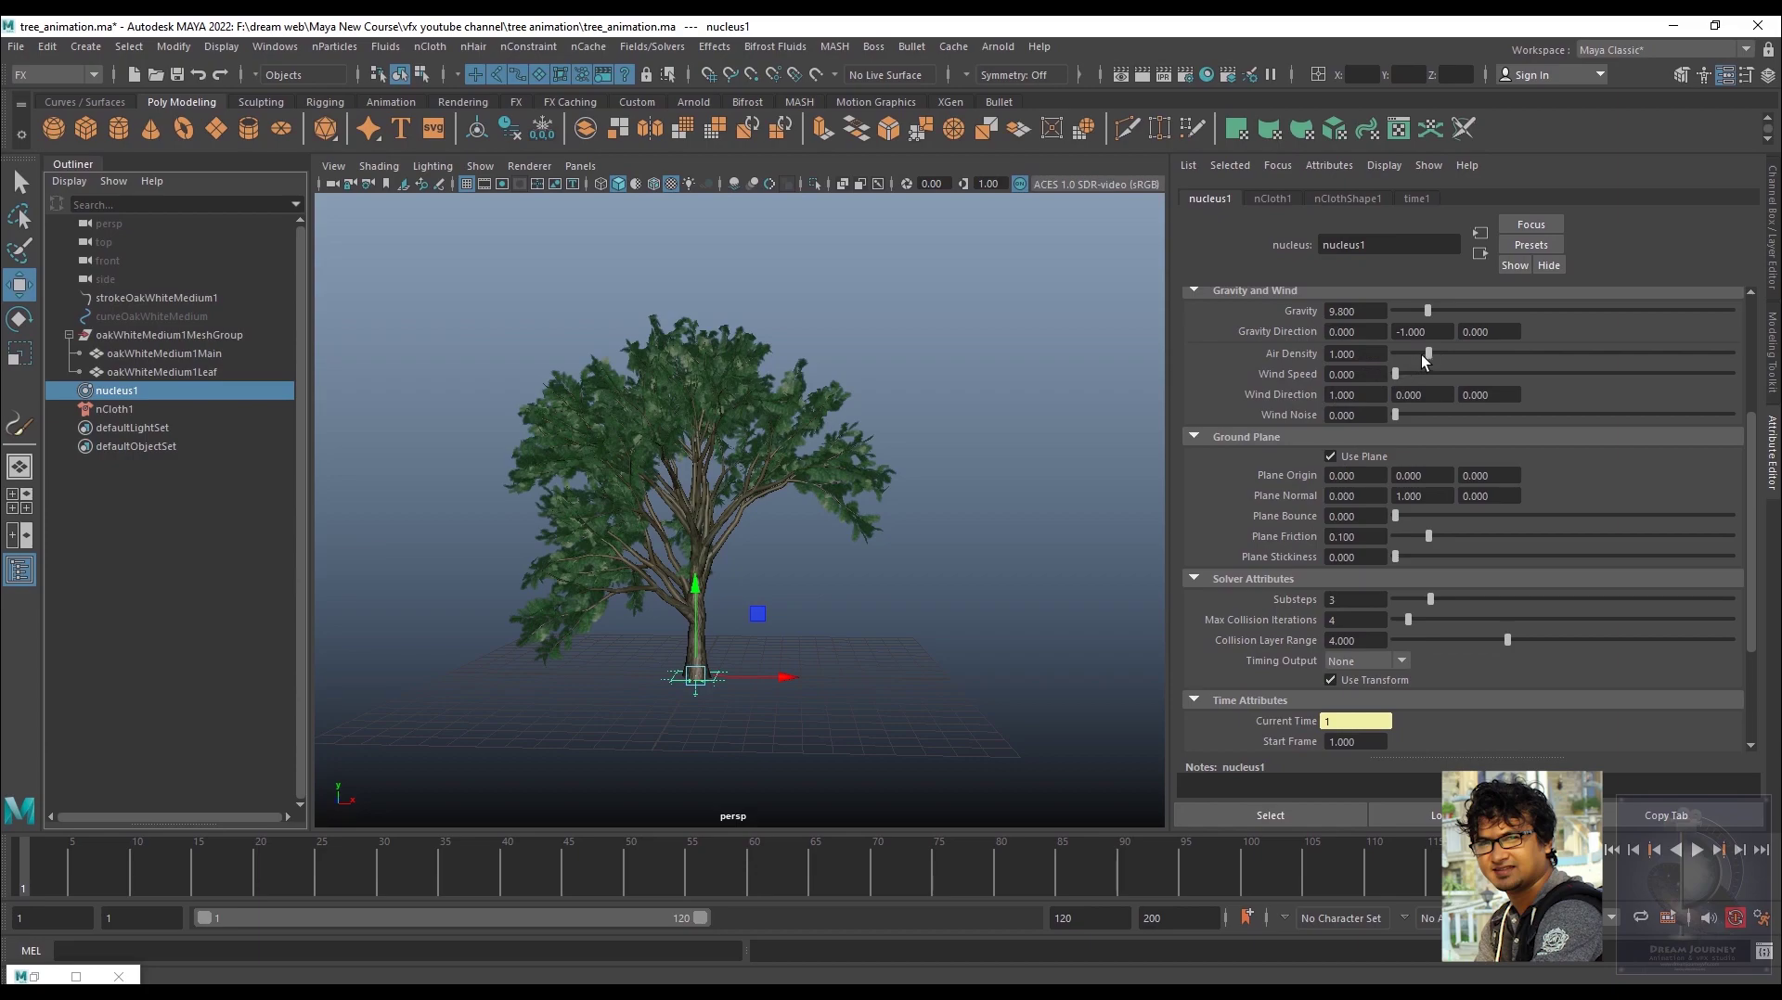
- Set nucleus1 Air Density to 3.435, Wind Speed to 20.36 and Wind Noise to 1
{"action": "left_click_drag", "start_coordinate": [1422, 355], "coordinate": [1516, 360]}
{"action": "left_click_drag", "start_coordinate": [1394, 375], "coordinate": [1457, 374]}
{"action": "left_click_drag", "start_coordinate": [1512, 356], "coordinate": [1509, 349]}
{"action": "left_click_drag", "start_coordinate": [1394, 414], "coordinate": [1440, 414]}
{"action": "type", "text": "1"}
{"action": "key", "text": "Return"}
- Play the wind simulation to watch the leaves blow sideways, then reset to frame 1
{"action": "mouse_move", "coordinate": [799, 575]}
{"action": "left_mouse_down", "text": "alt"}
{"action": "mouse_move", "coordinate": [870, 575]}
{"action": "mouse_move", "coordinate": [794, 583]}
{"action": "left_mouse_up", "text": "alt"}
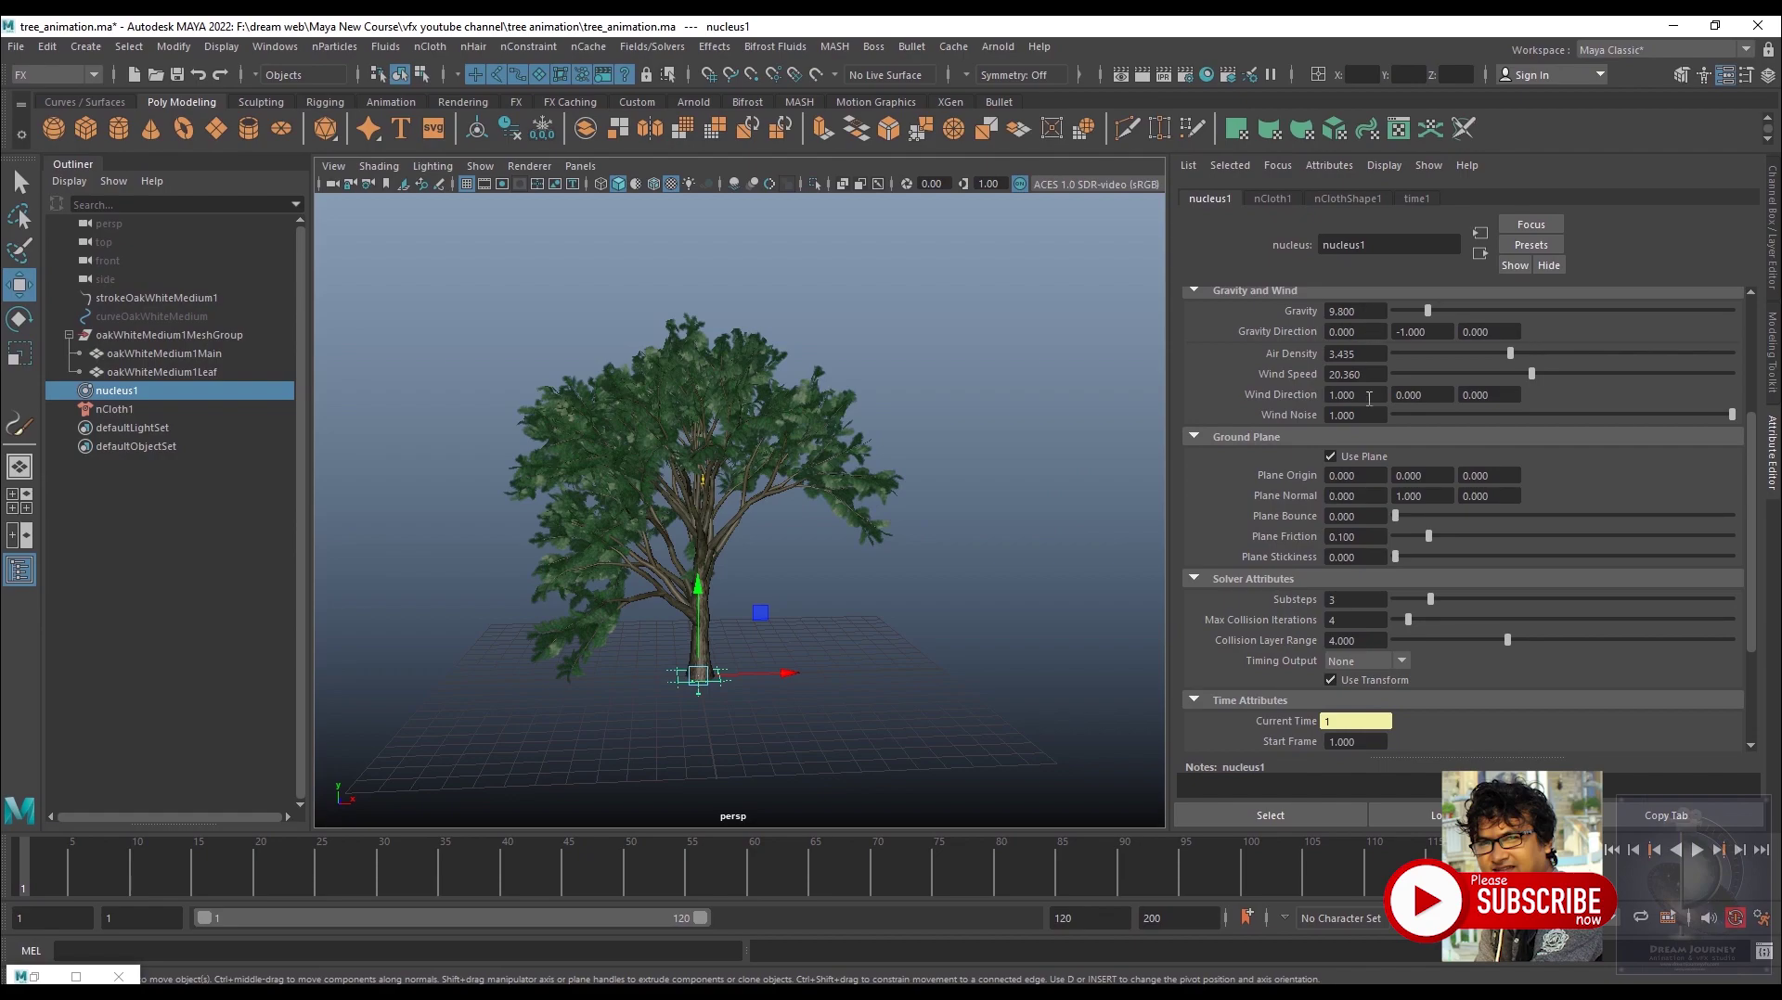
{"action": "left_click", "coordinate": [1697, 850]}
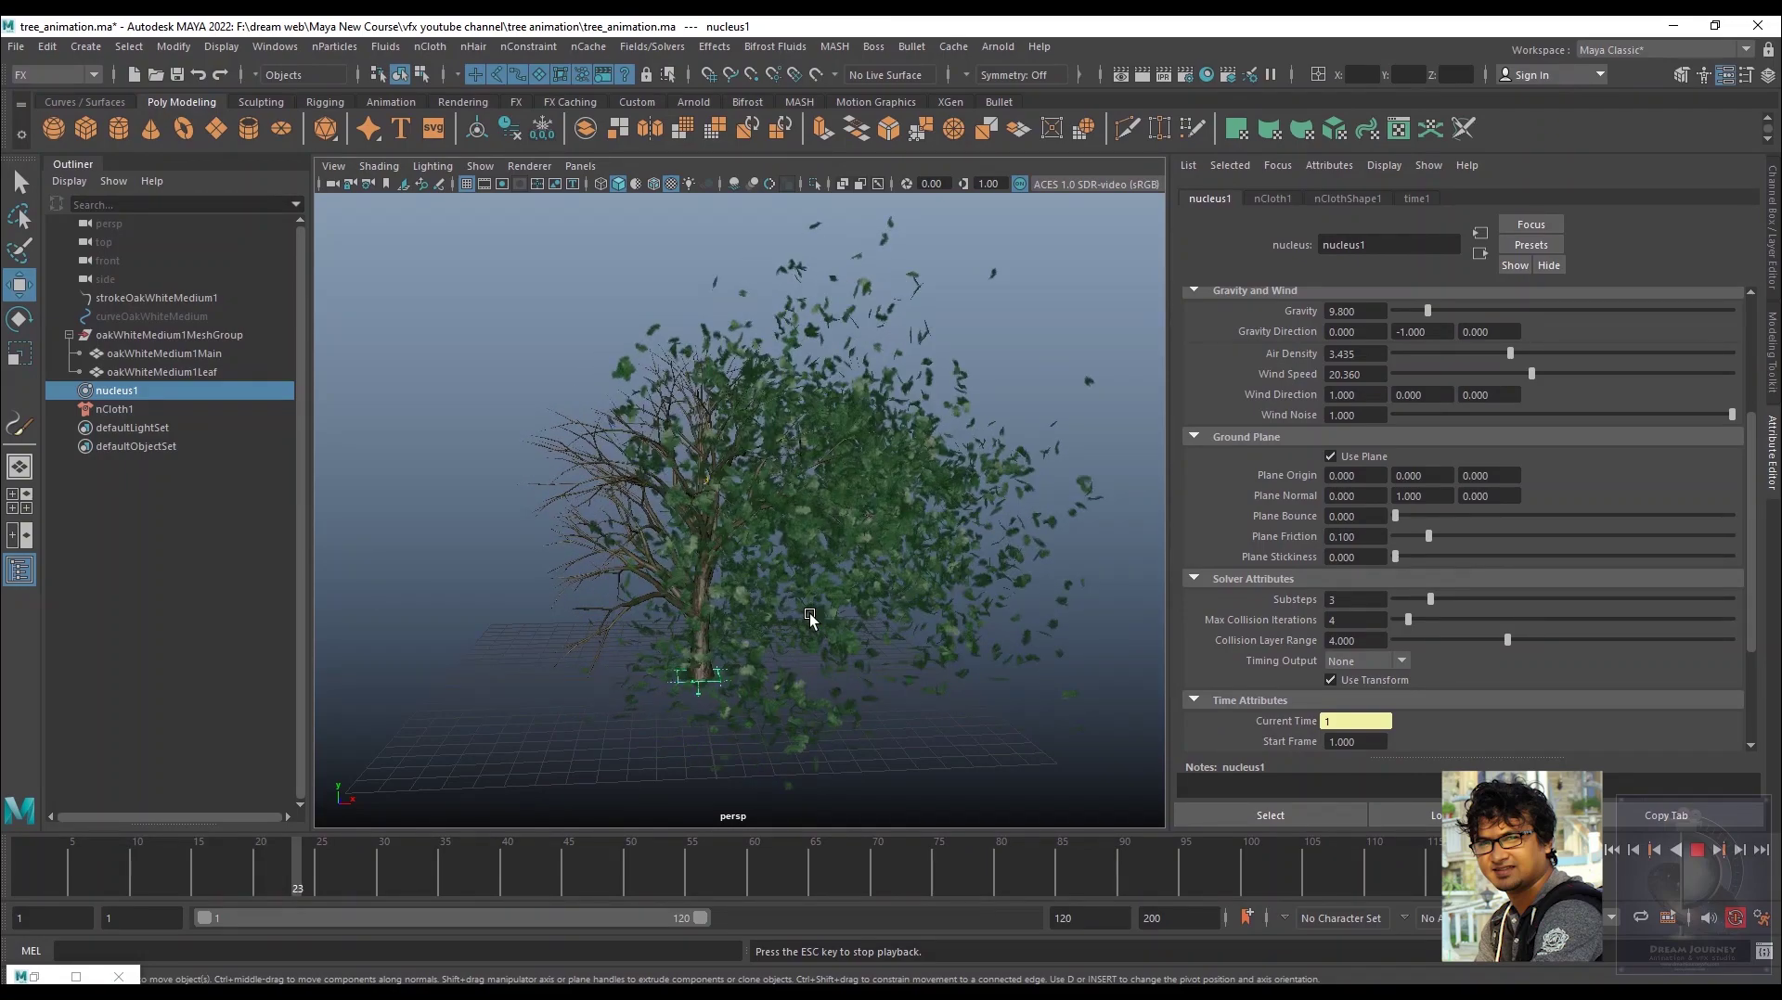
{"action": "left_click", "coordinate": [1612, 850]}
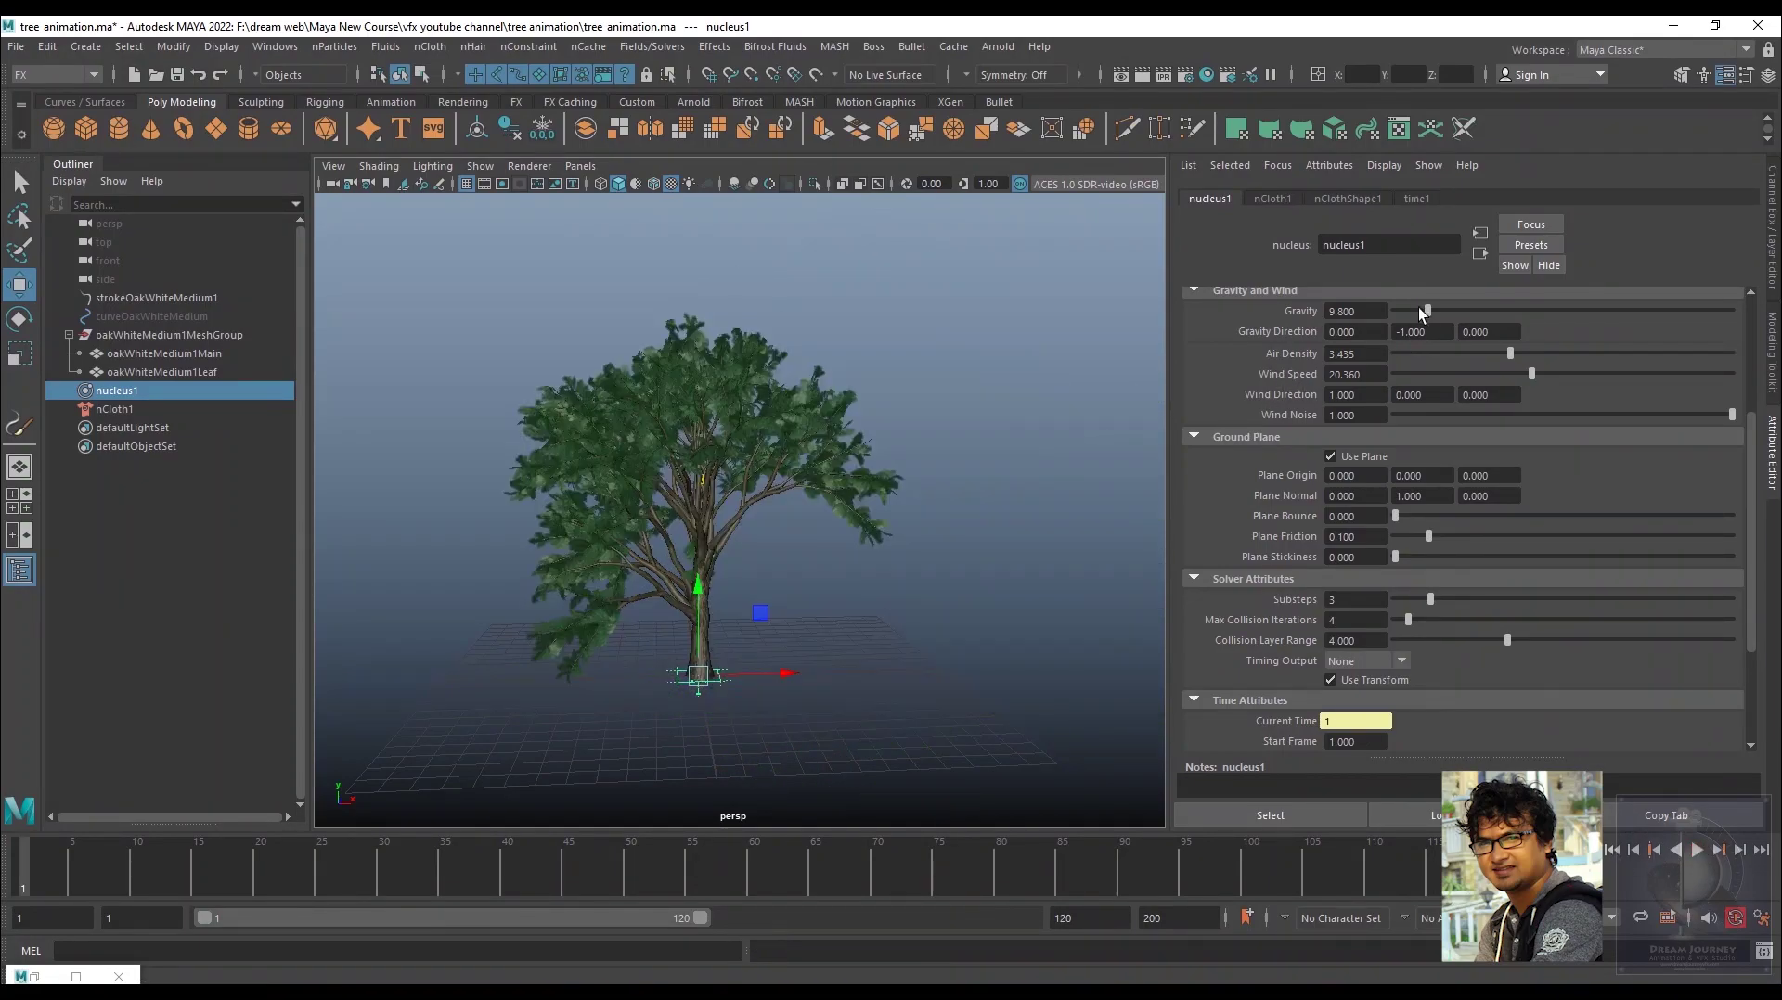
- Set Gravity to 18, lower Air Density, and play the simulation to frame 15
{"action": "left_click", "coordinate": [1373, 311]}
{"action": "left_click_drag", "start_coordinate": [1374, 310], "coordinate": [1162, 309]}
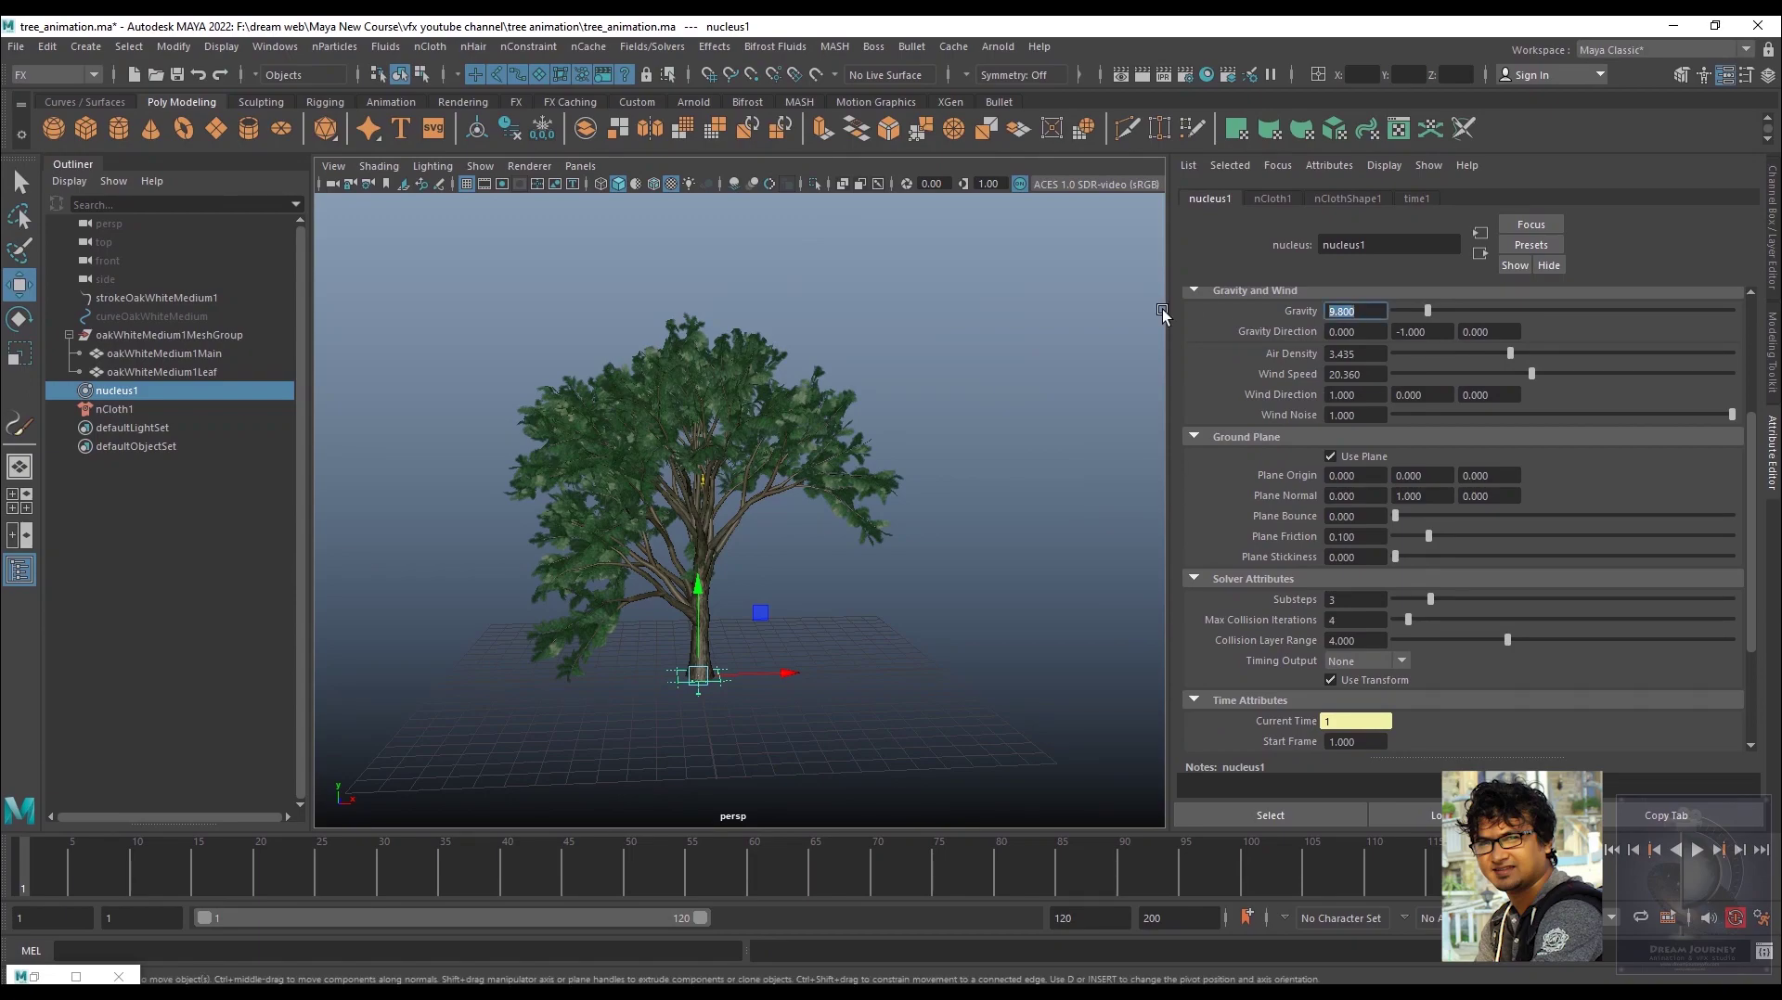
{"action": "type", "text": "18"}
{"action": "key", "text": "Return"}
{"action": "left_click_drag", "start_coordinate": [1511, 354], "coordinate": [1441, 354]}
{"action": "left_click", "coordinate": [1696, 850]}
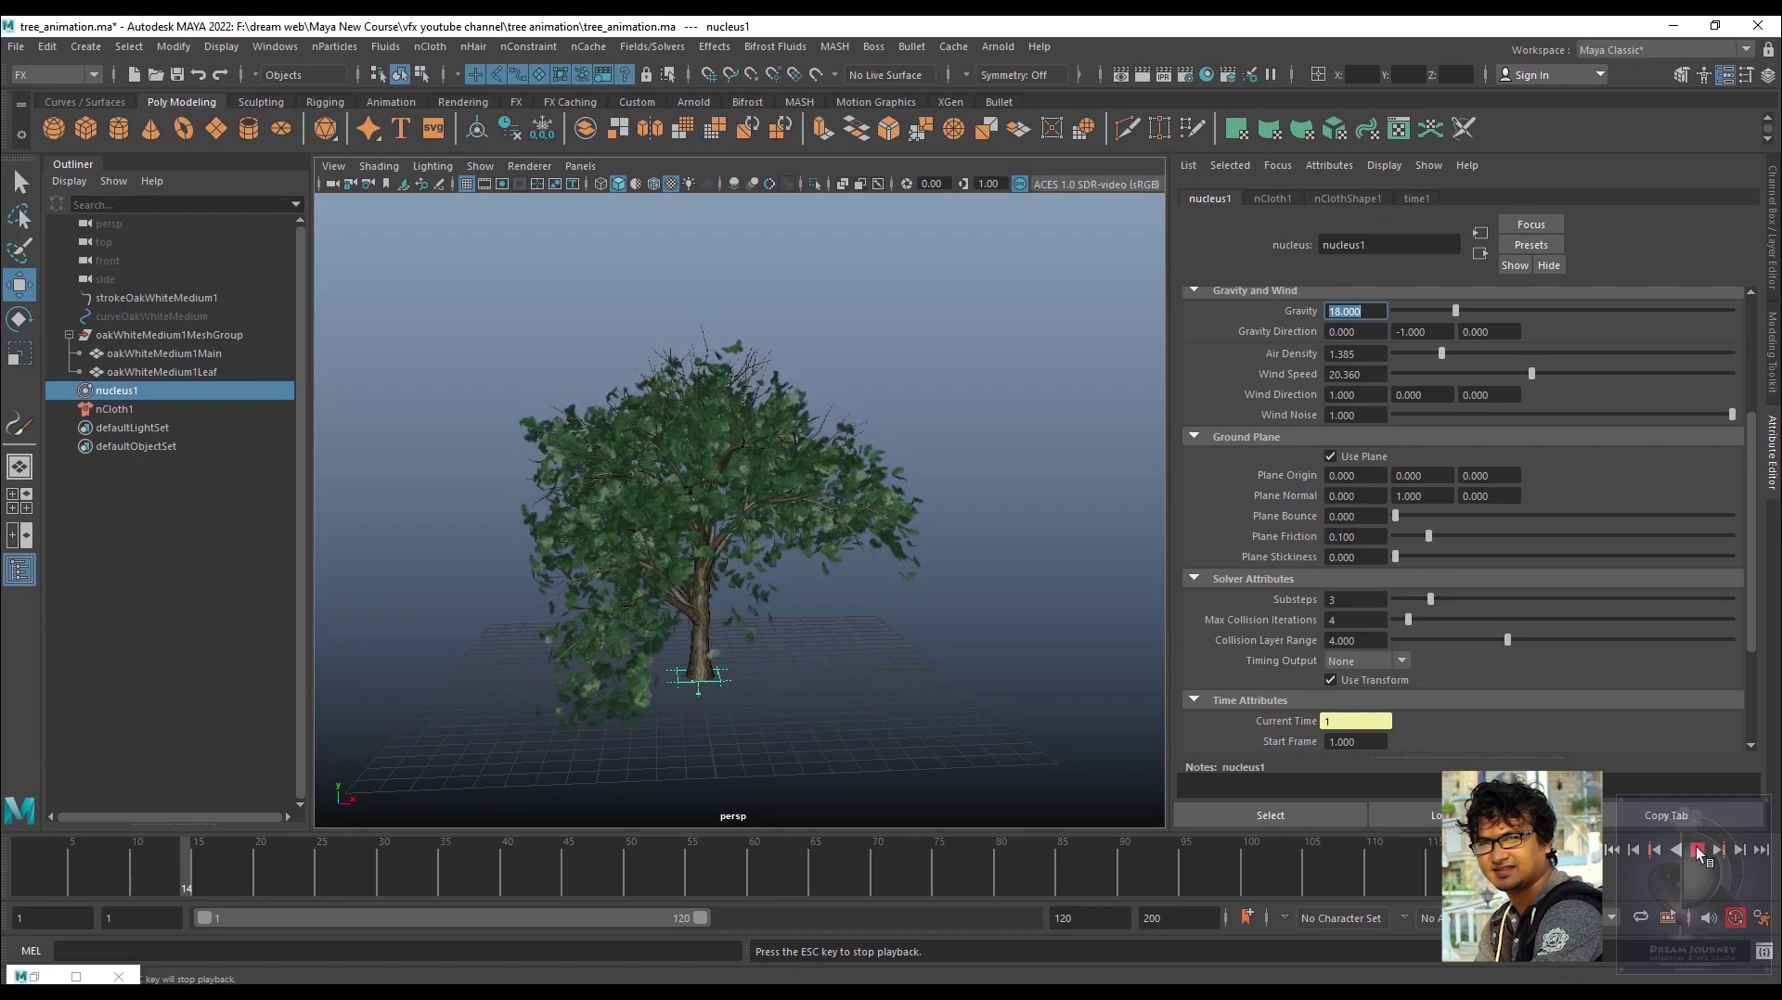
{"action": "left_click", "coordinate": [1698, 851]}
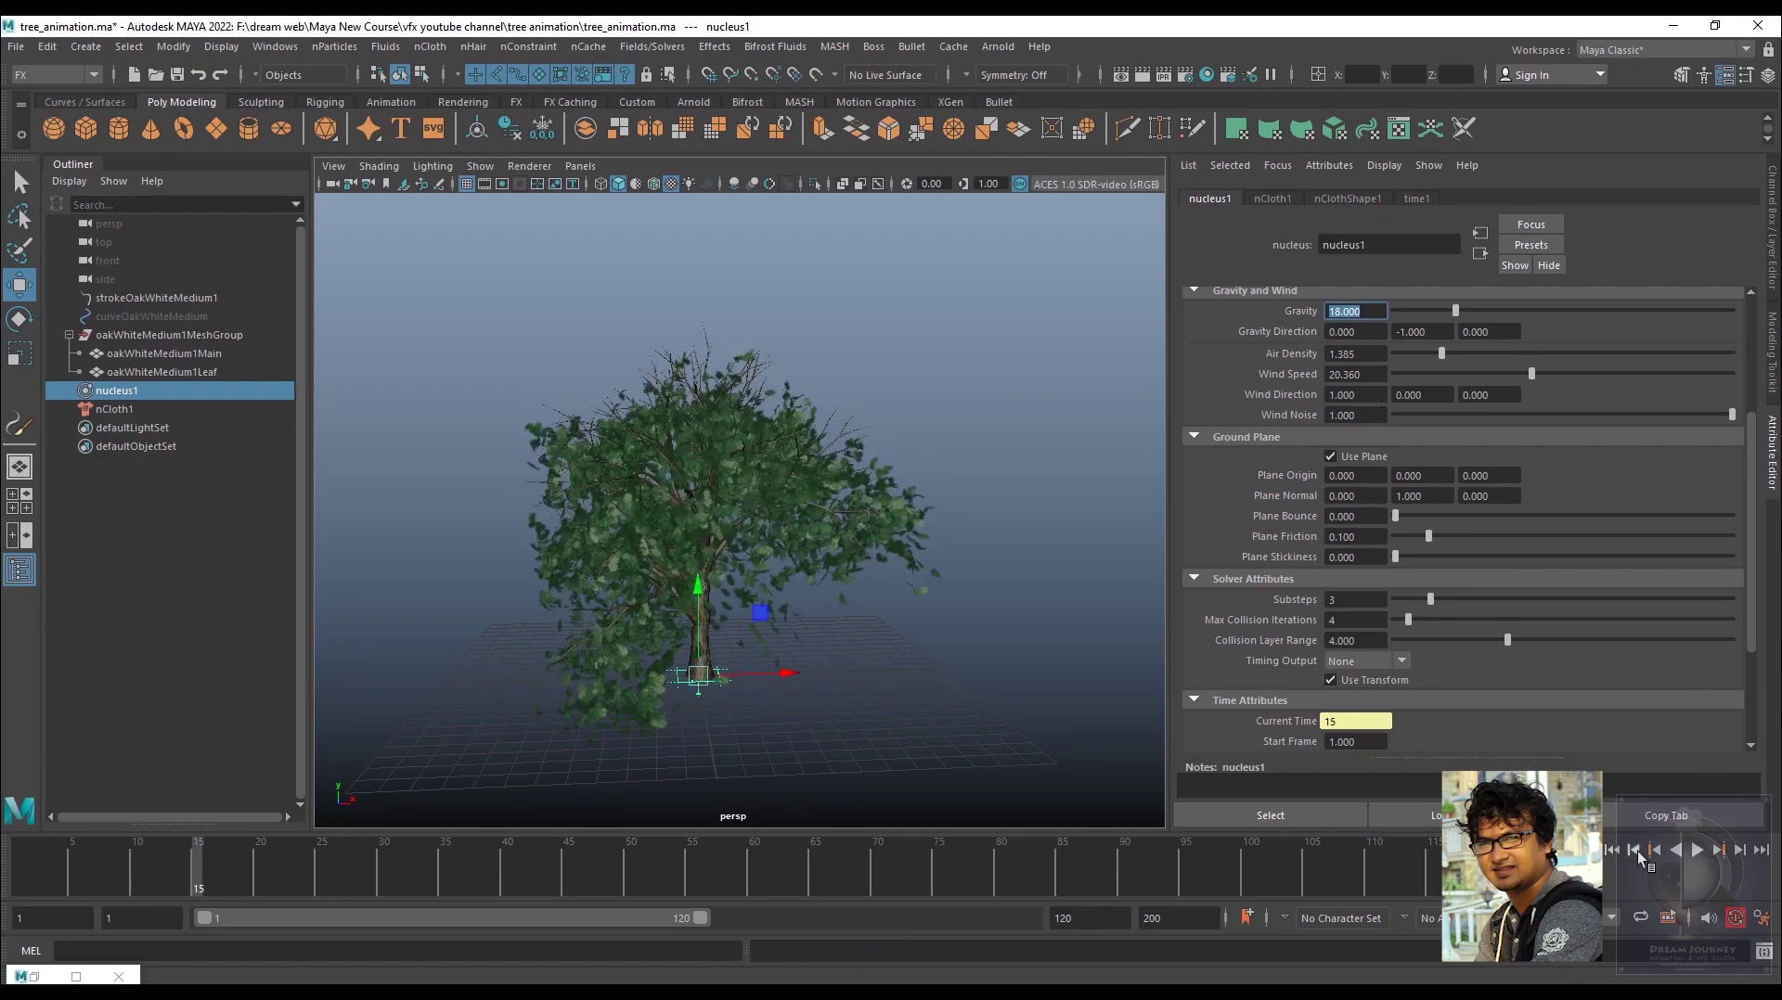
- Raise Wind Speed to 31.856 and set Wind Noise to 3
{"action": "mouse_move", "coordinate": [731, 575]}
{"action": "left_mouse_down", "text": "alt"}
{"action": "mouse_move", "coordinate": [745, 557]}
{"action": "mouse_move", "coordinate": [733, 585]}
{"action": "left_mouse_up", "text": "alt"}
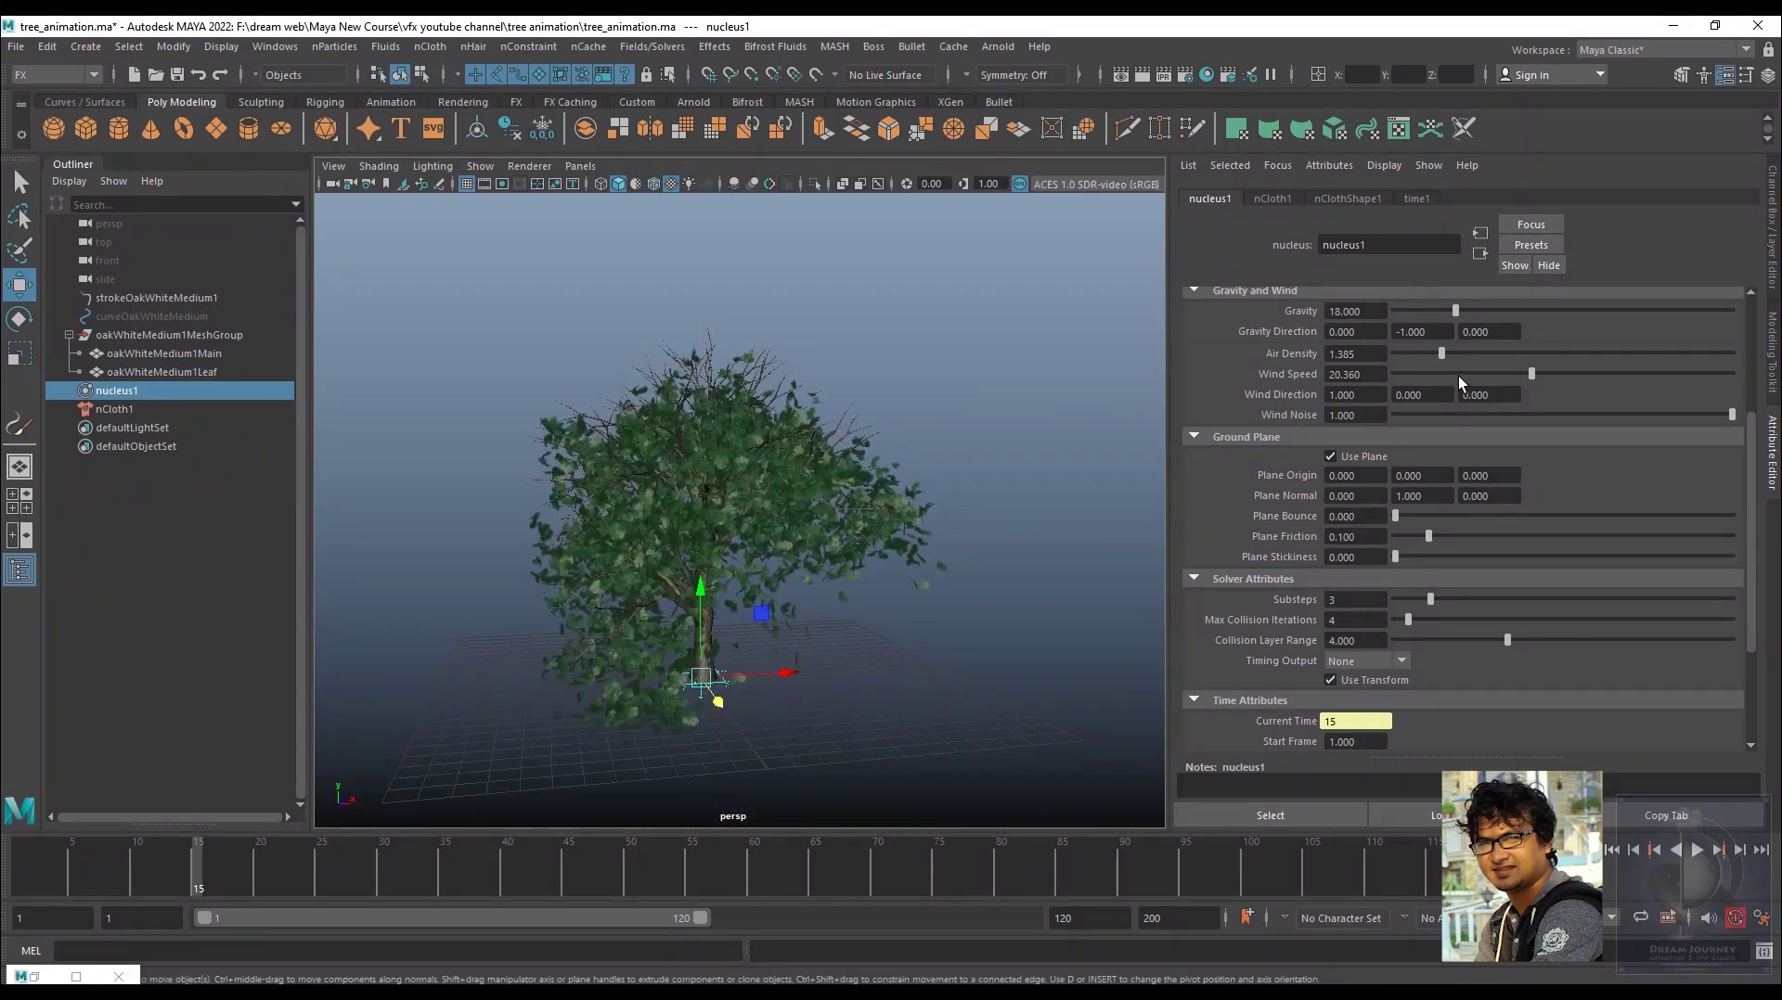
{"action": "mouse_move", "coordinate": [1533, 373]}
{"action": "left_mouse_down"}
{"action": "mouse_move", "coordinate": [1584, 375]}
{"action": "mouse_move", "coordinate": [1495, 354]}
{"action": "left_mouse_up"}
{"action": "left_click", "coordinate": [1364, 417]}
{"action": "type", "text": "3"}
{"action": "key", "text": "Return"}
{"action": "scroll", "coordinate": [1752, 466], "scroll_direction": "down", "scroll_amount": 3}
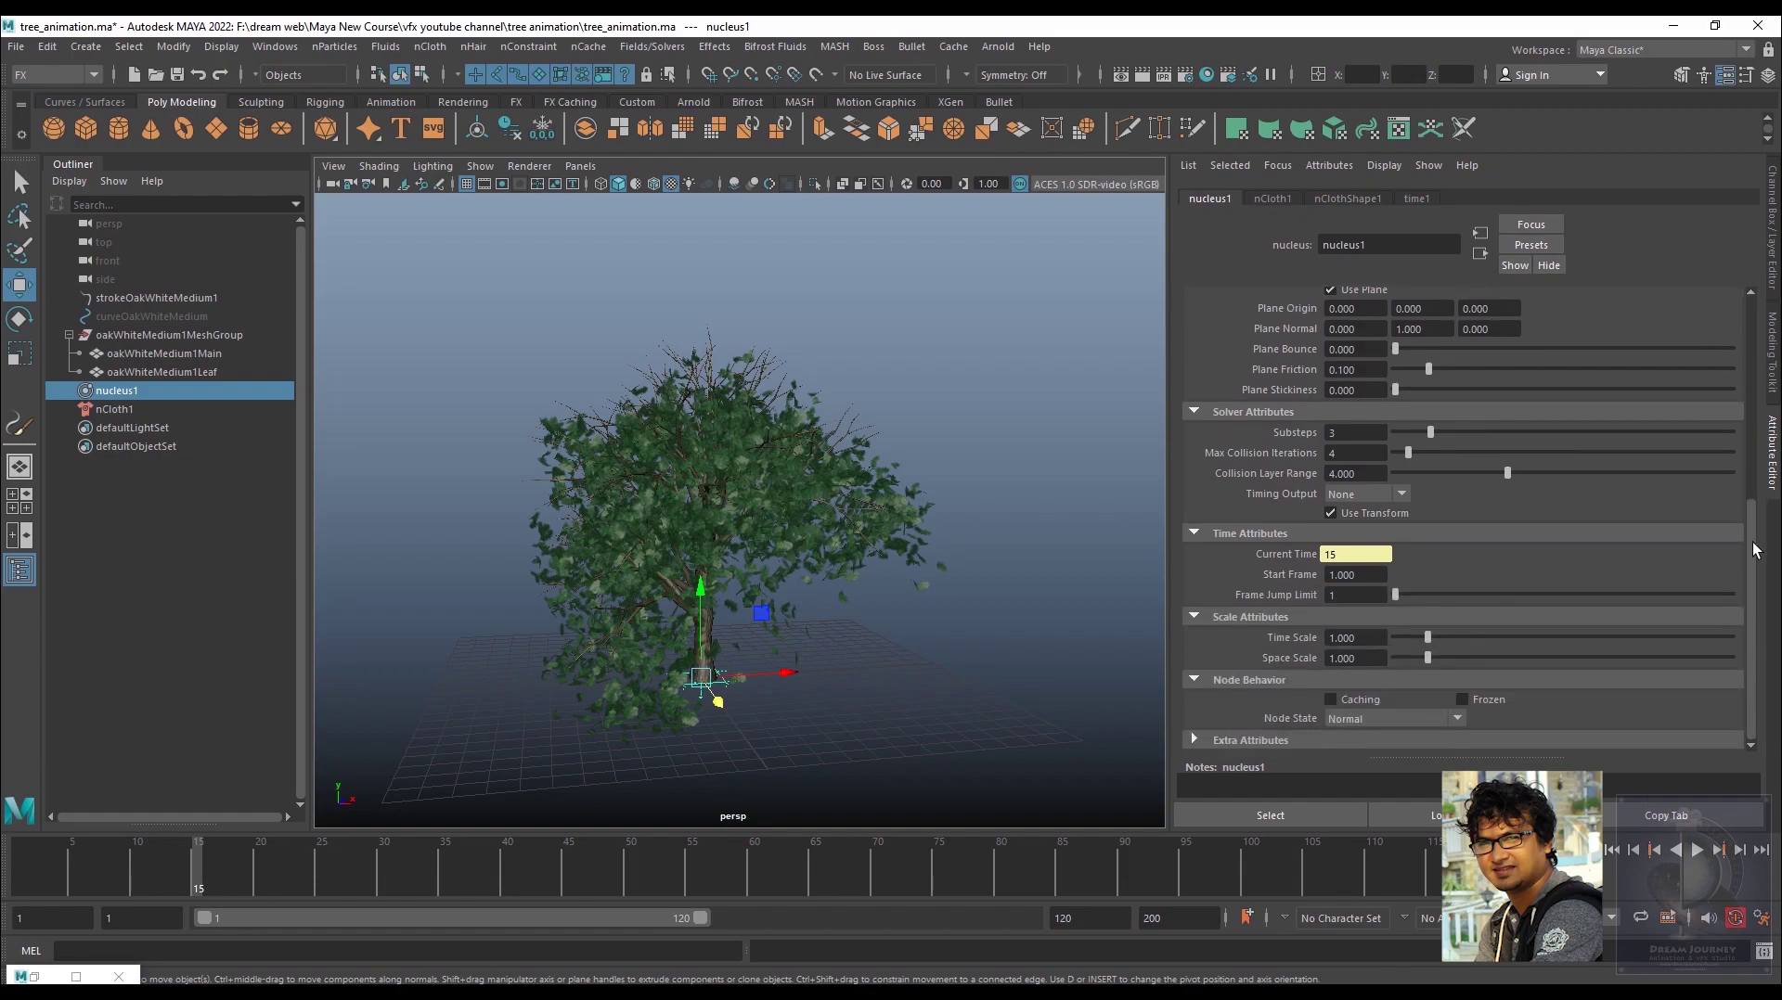
- Set nucleus1 Space Scale to 3 and save the scene
{"action": "left_click", "coordinate": [1374, 659]}
{"action": "key", "text": "Return"}
{"action": "left_click", "coordinate": [1362, 455]}
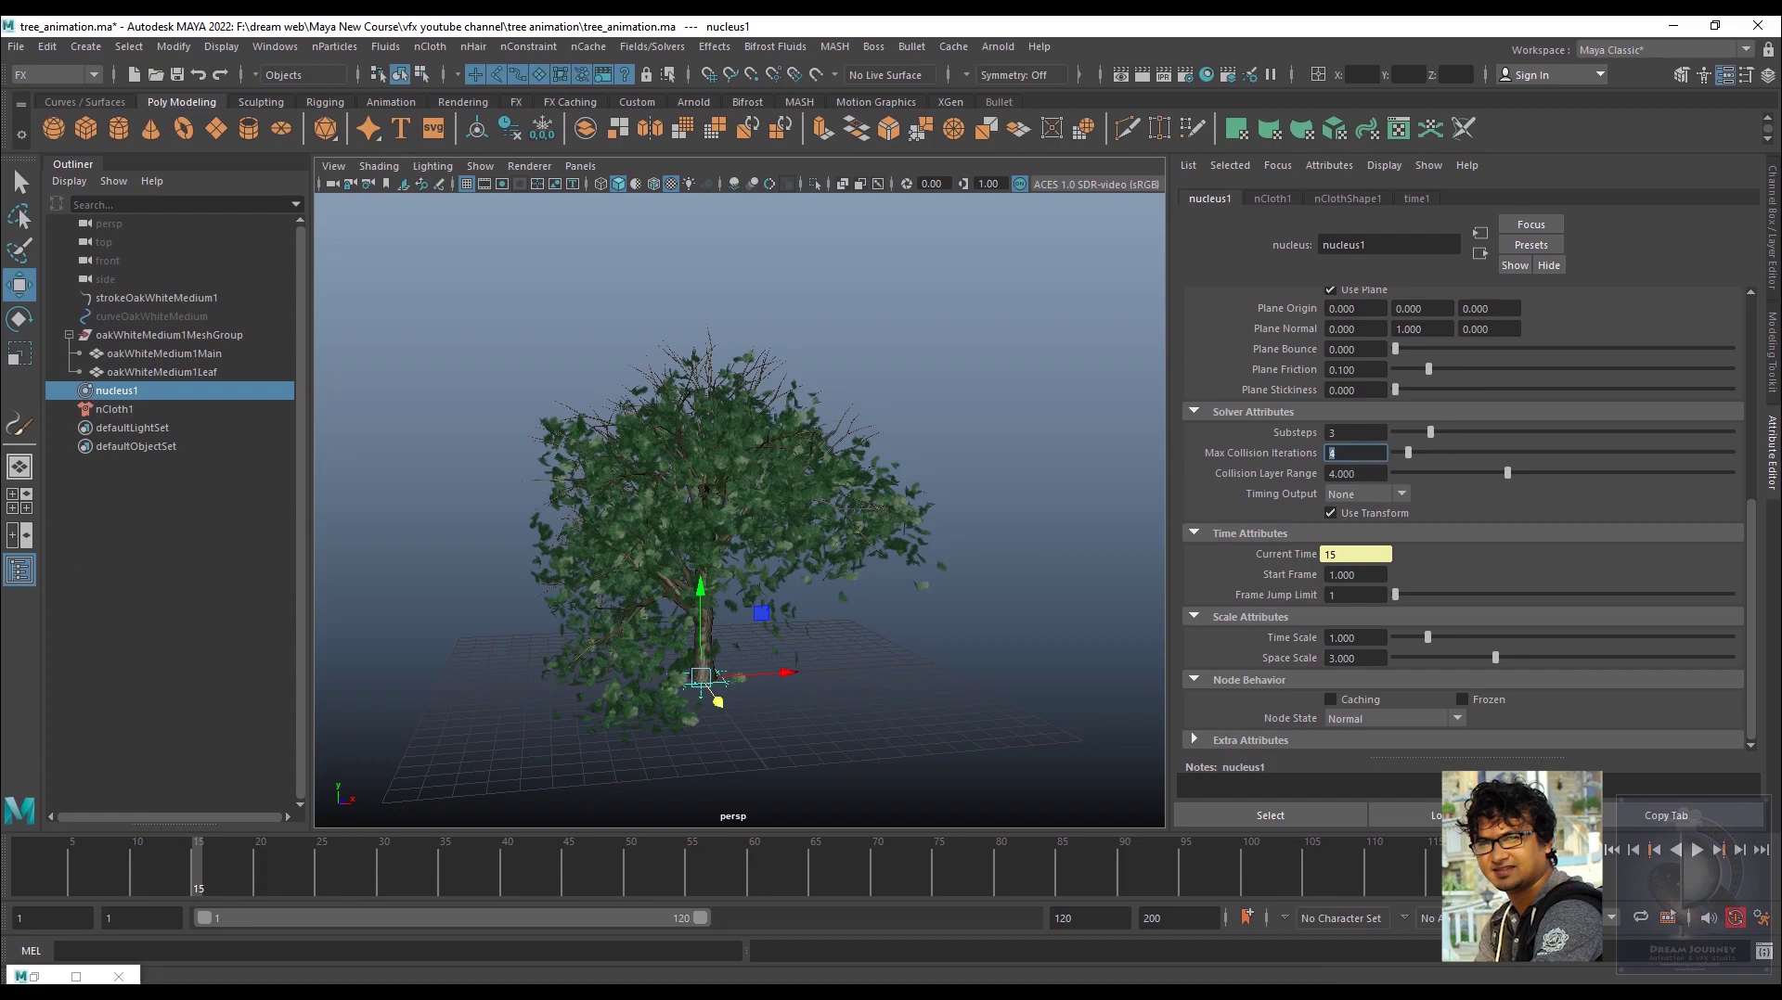
{"action": "key", "text": "ctrl+s"}
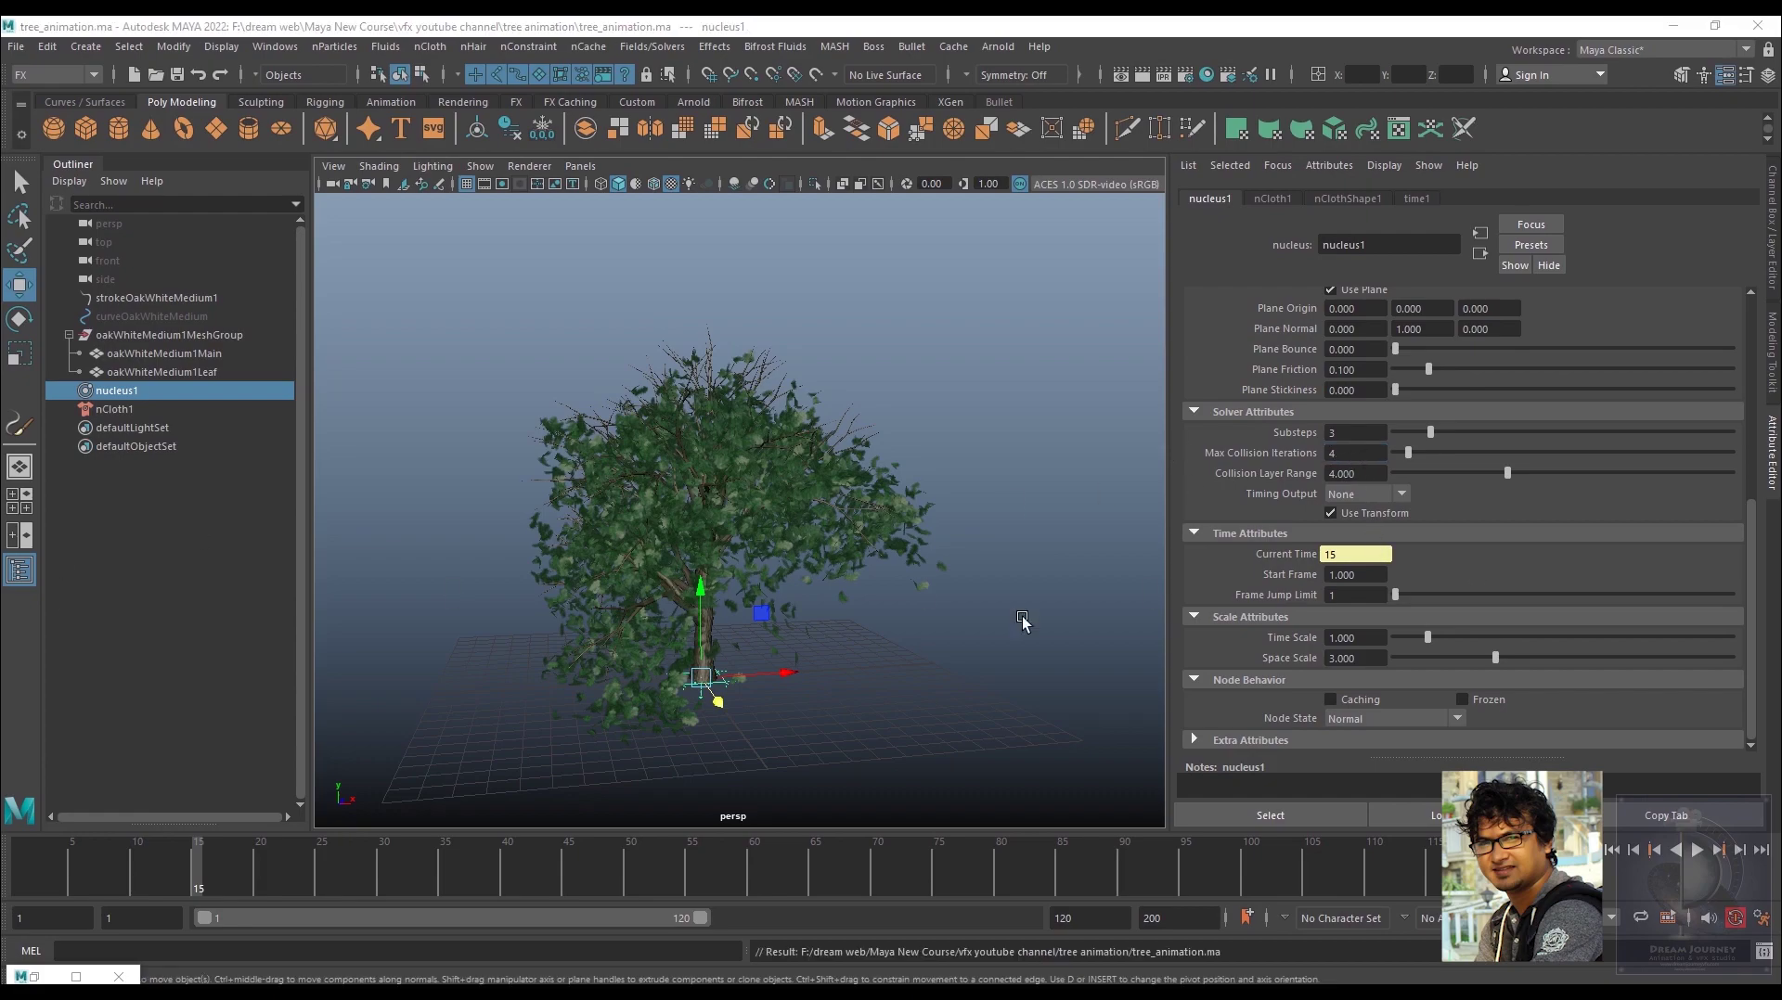
- Set Max Collision Iterations to 1 and replay the simulation up to frame 26
{"action": "double_click", "coordinate": [1337, 451]}
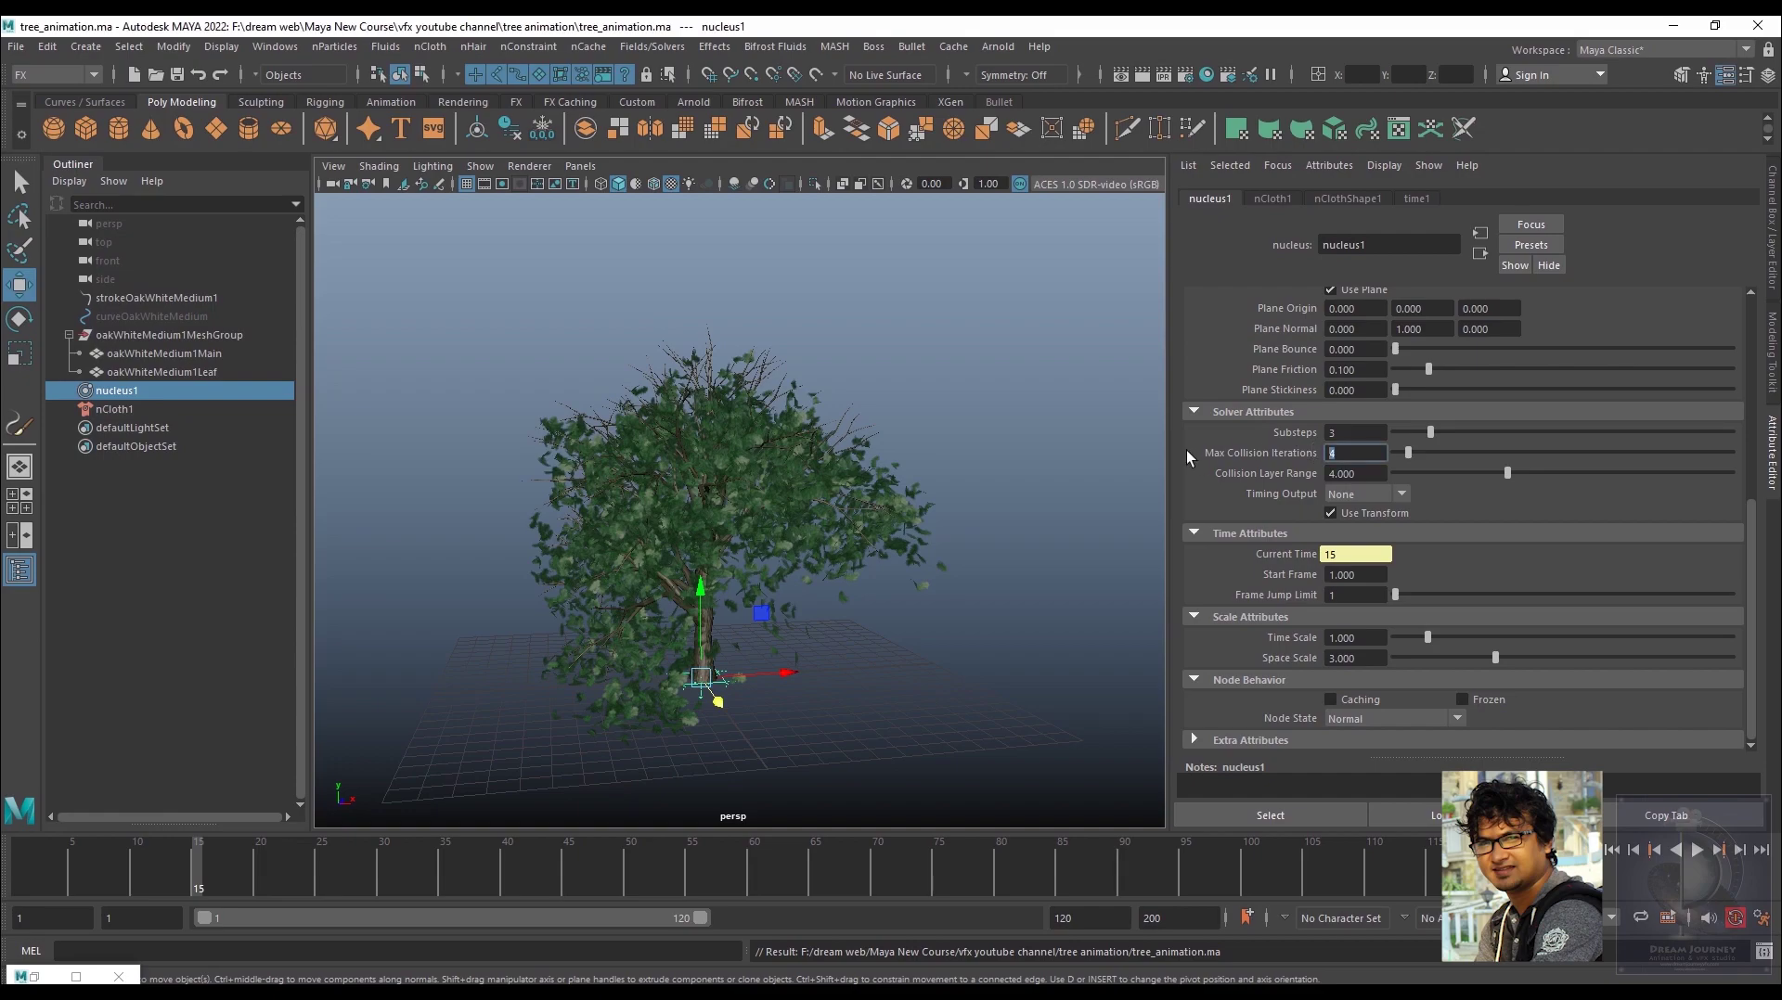
{"action": "type", "text": "1"}
{"action": "key", "text": "Return"}
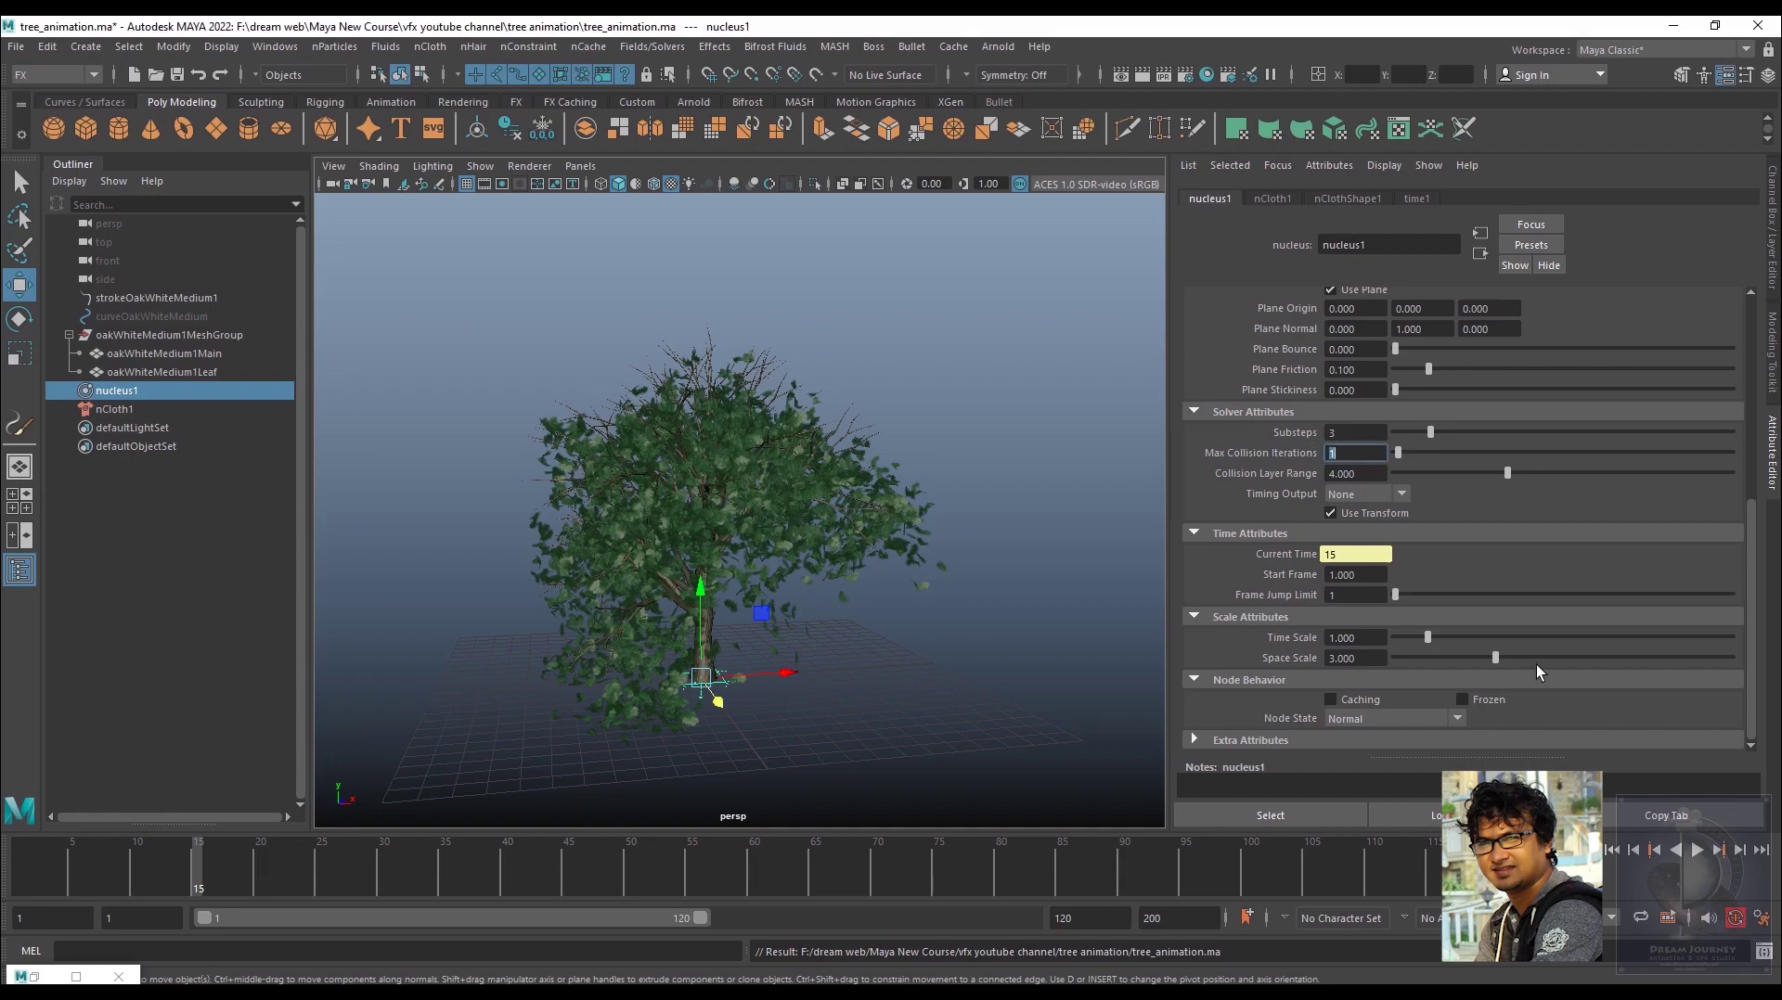
{"action": "left_click", "coordinate": [1611, 850]}
{"action": "left_click", "coordinate": [1696, 850]}
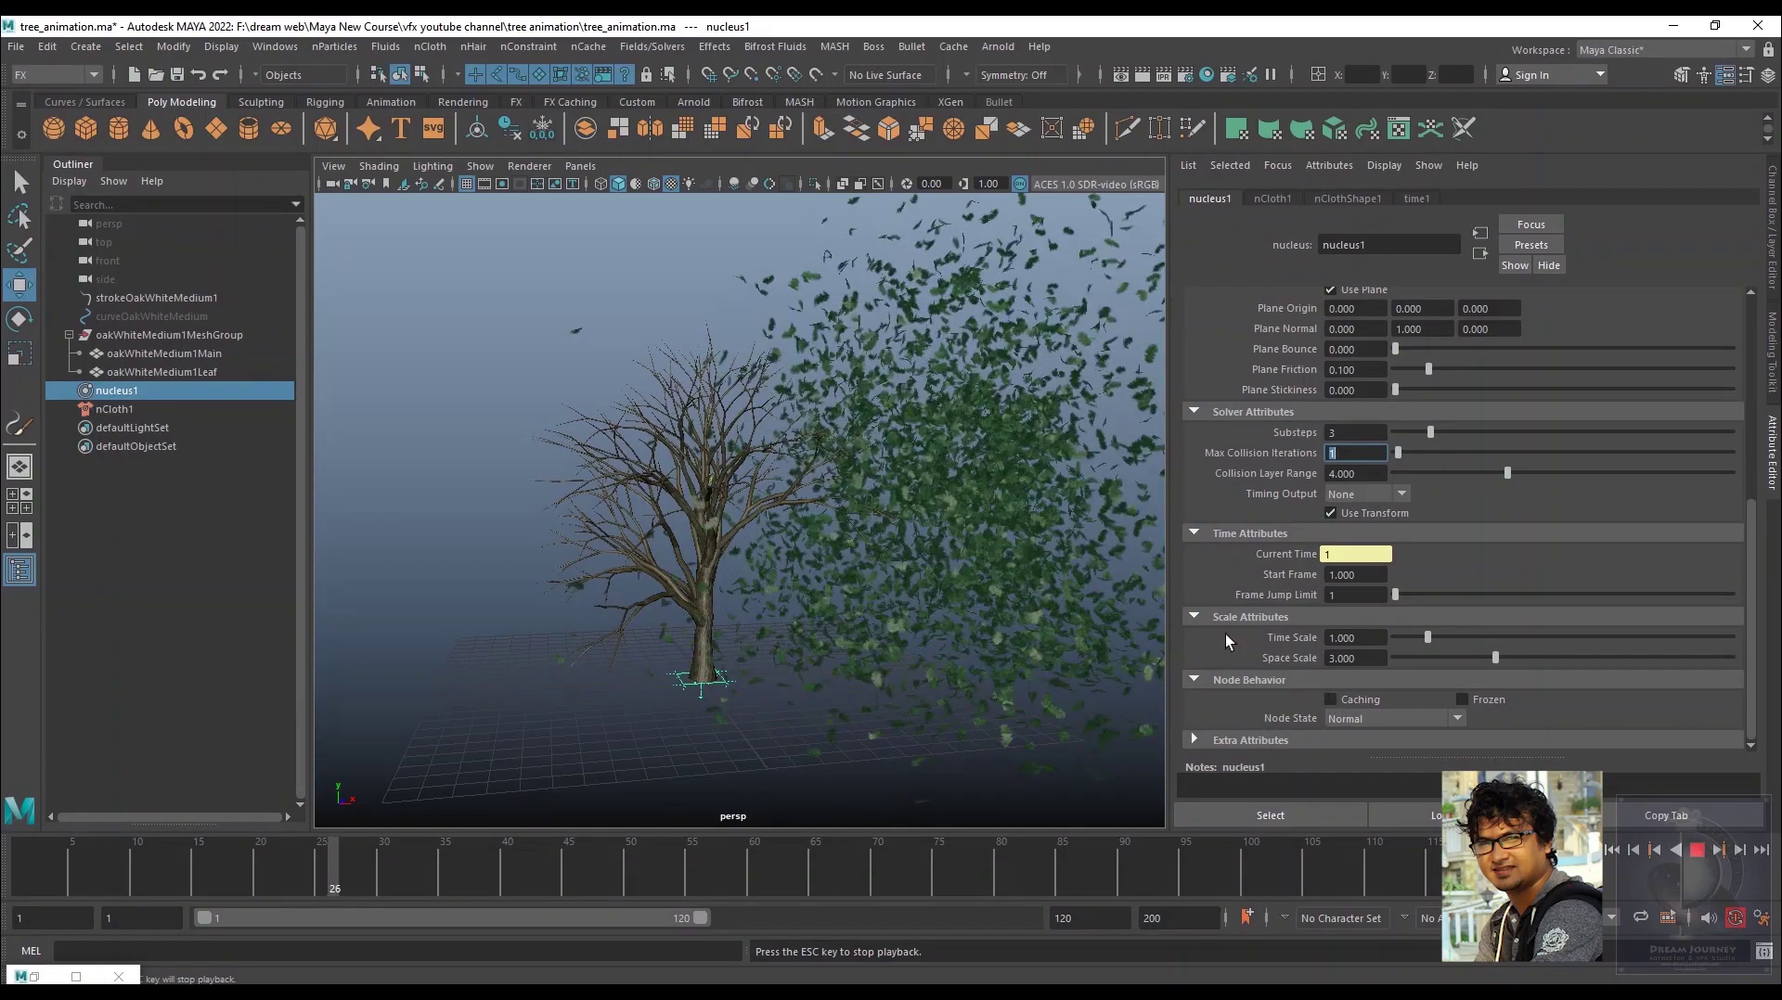
{"action": "key", "text": "Escape"}
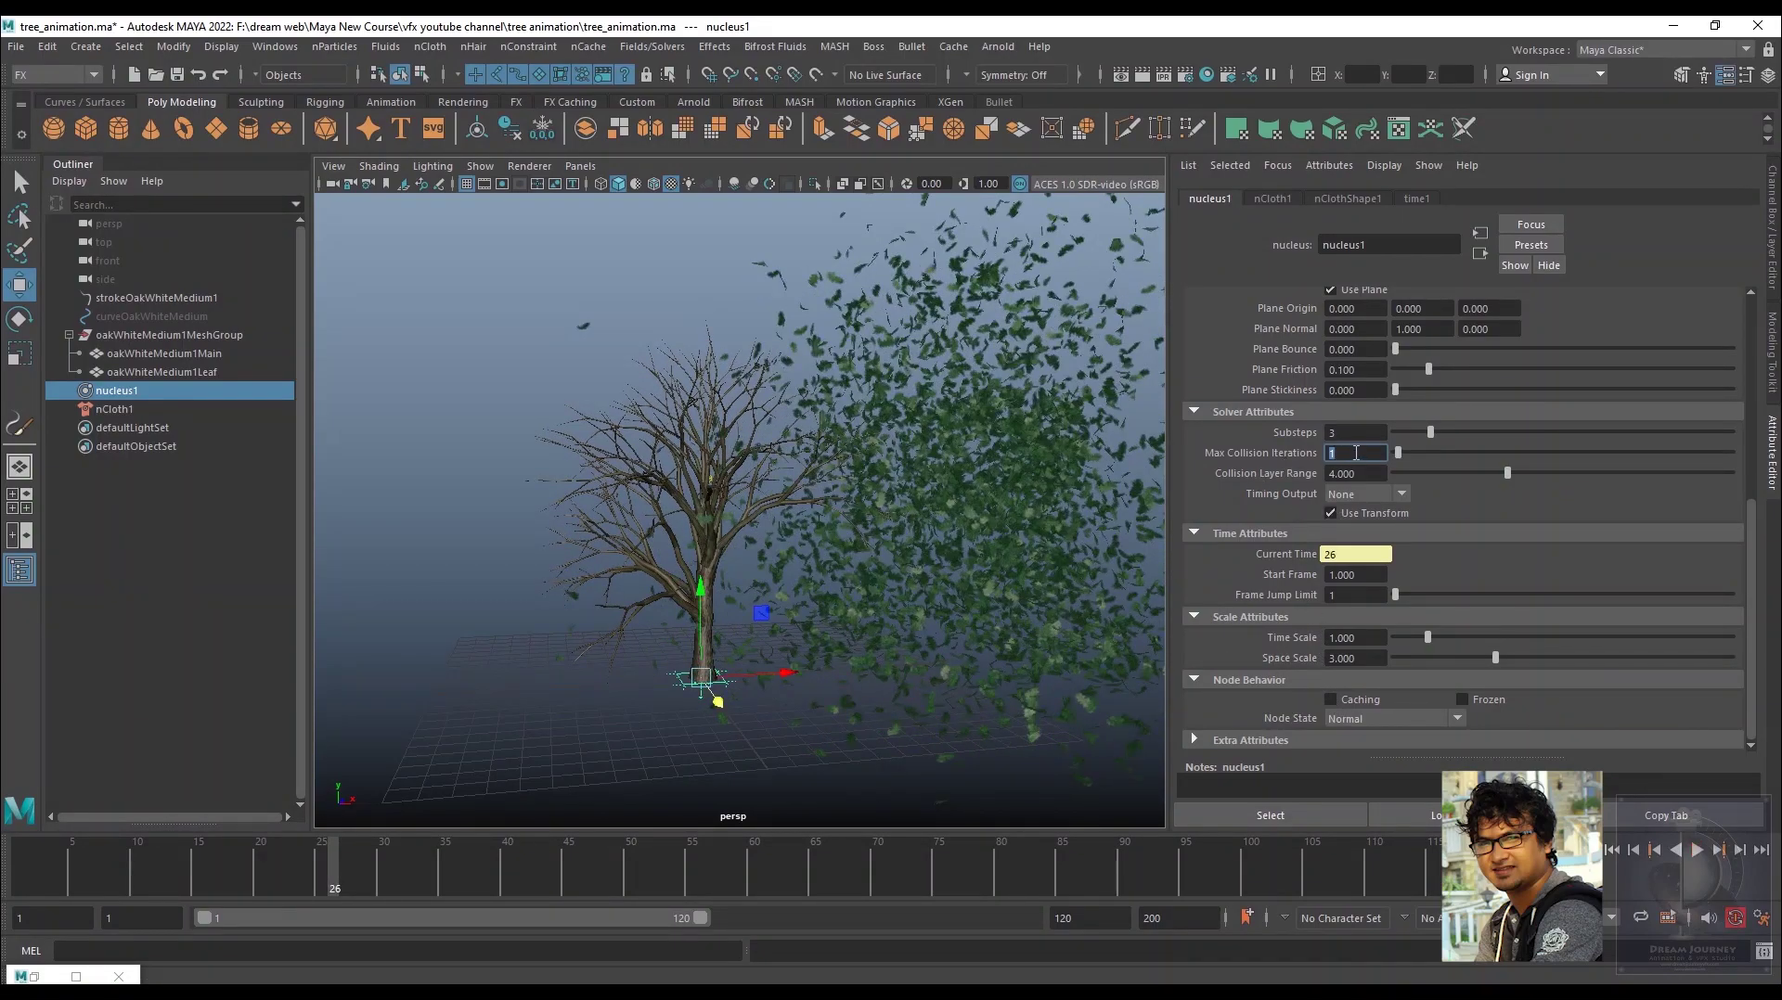
- Change Space Scale to 0.6
{"action": "left_click", "coordinate": [1373, 658]}
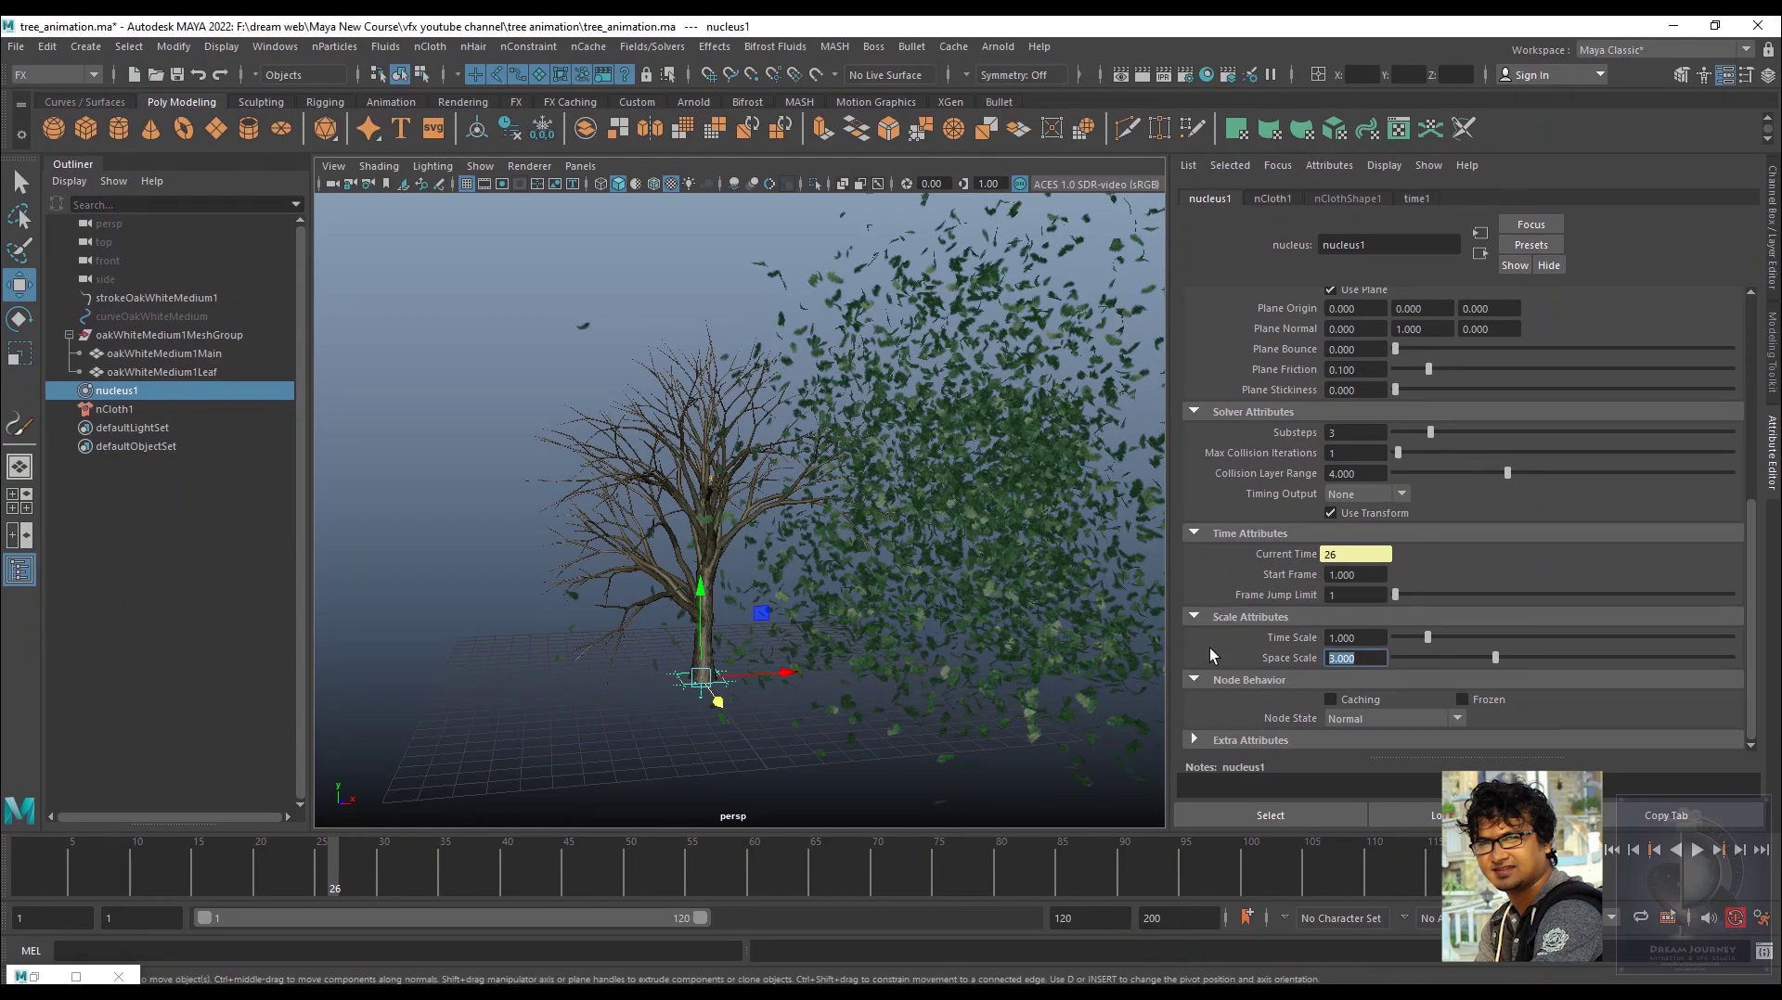
{"action": "type", "text": "0.6"}
{"action": "key", "text": "Return"}
- Set nucleus1 Air Density to 1 and Wind Noise to 2
{"action": "left_click_drag", "start_coordinate": [1754, 522], "coordinate": [1736, 388]}
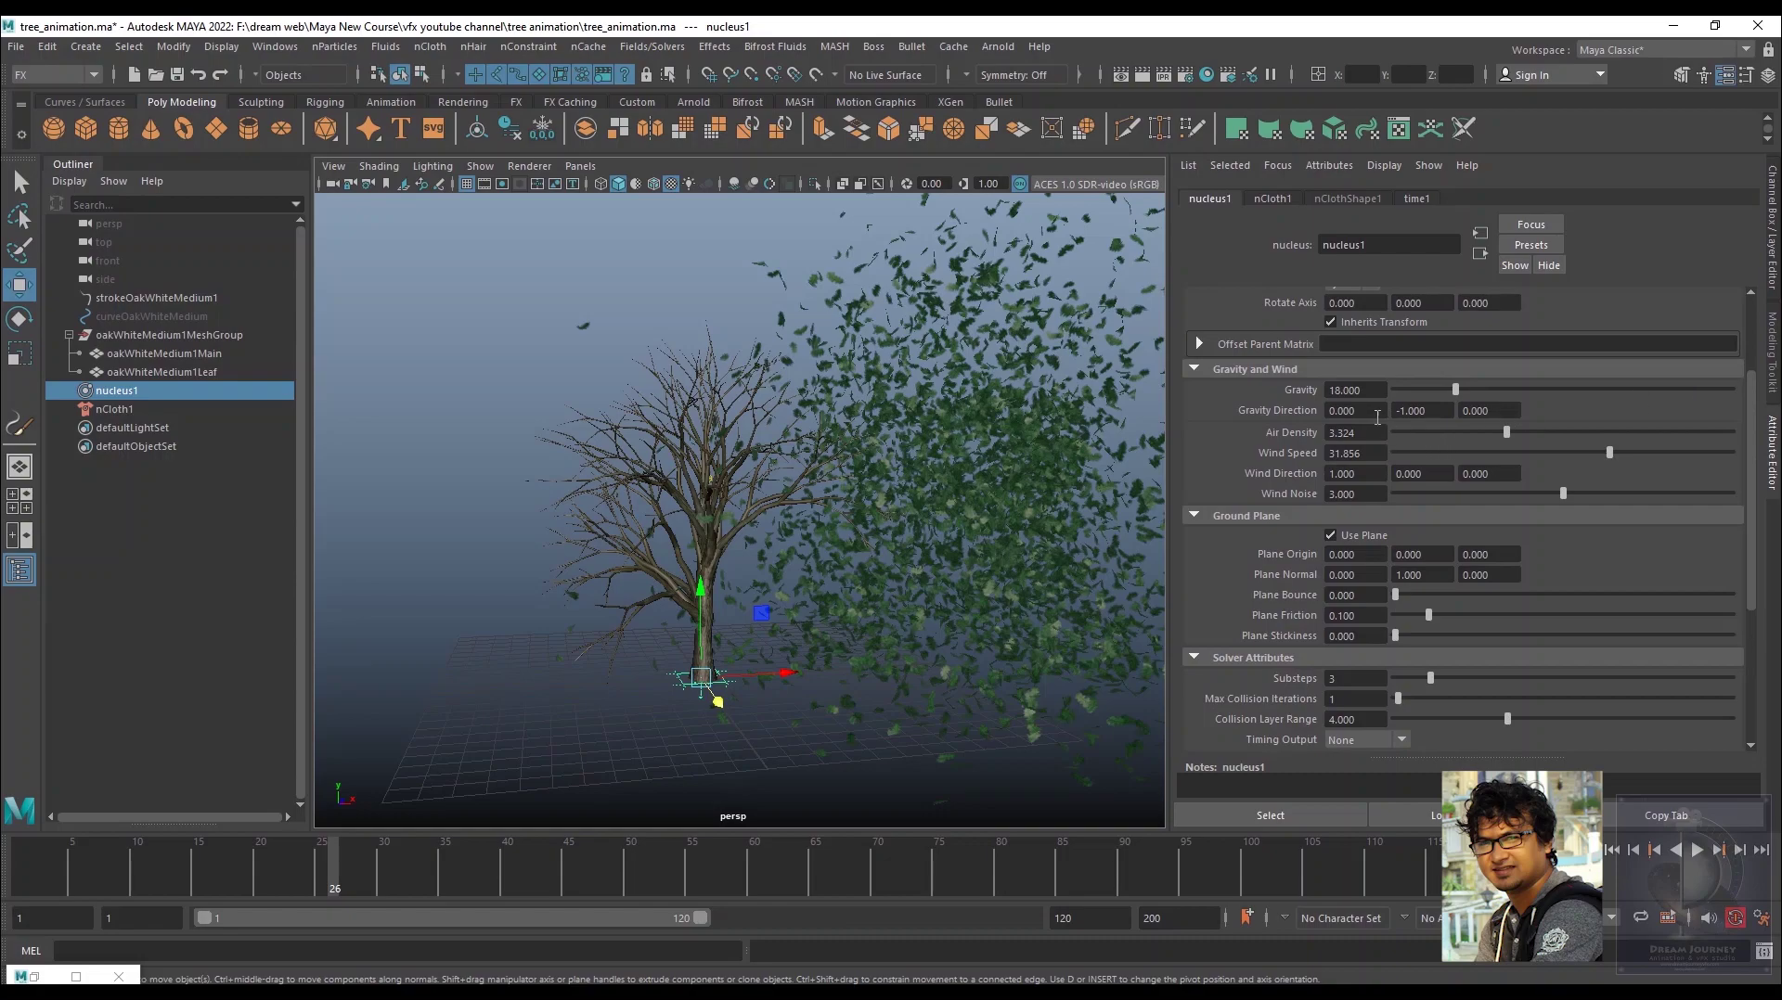
{"action": "left_click_drag", "start_coordinate": [1505, 432], "coordinate": [1421, 433]}
{"action": "double_click", "coordinate": [1372, 433]}
{"action": "type", "text": "1"}
{"action": "key", "text": "Return"}
{"action": "double_click", "coordinate": [1372, 493]}
{"action": "type", "text": "2"}
{"action": "key", "text": "Return"}
- Replay the leaf simulation from frame 1 until the upper branches are stripped
{"action": "left_click", "coordinate": [1612, 849]}
{"action": "left_click", "coordinate": [1697, 848]}
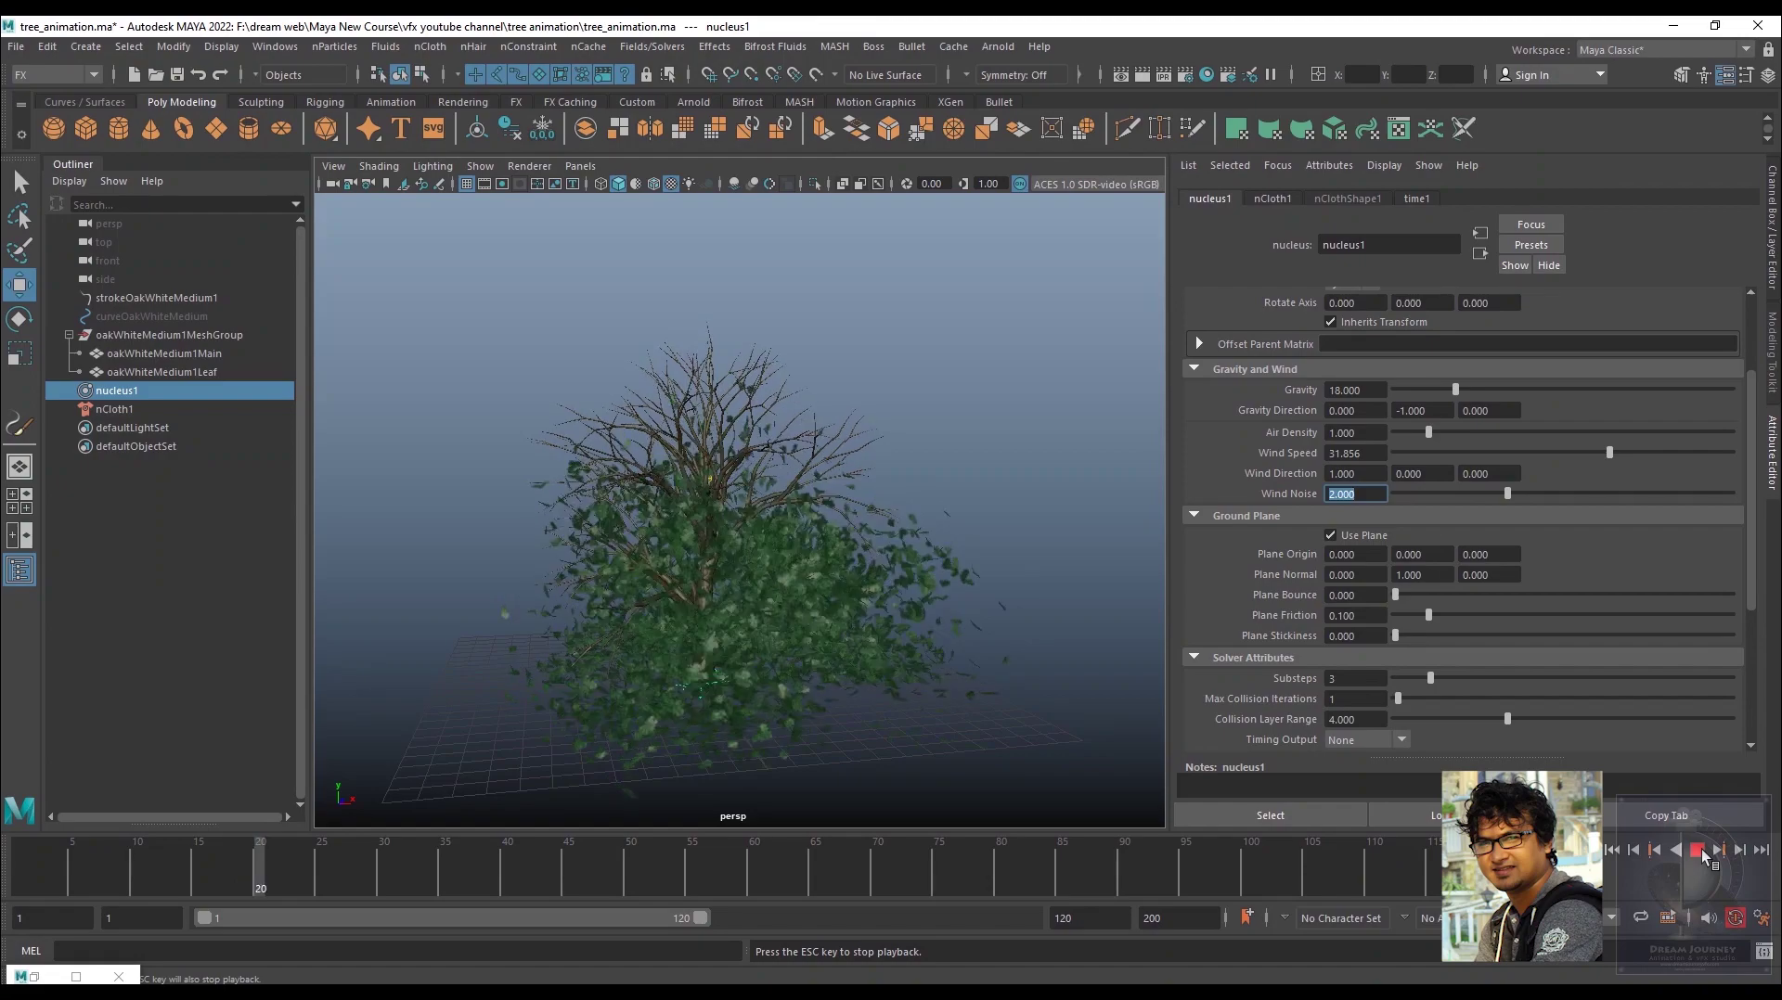
{"action": "key", "text": "Escape"}
{"action": "scroll", "coordinate": [1726, 519], "scroll_direction": "up", "scroll_amount": 3}
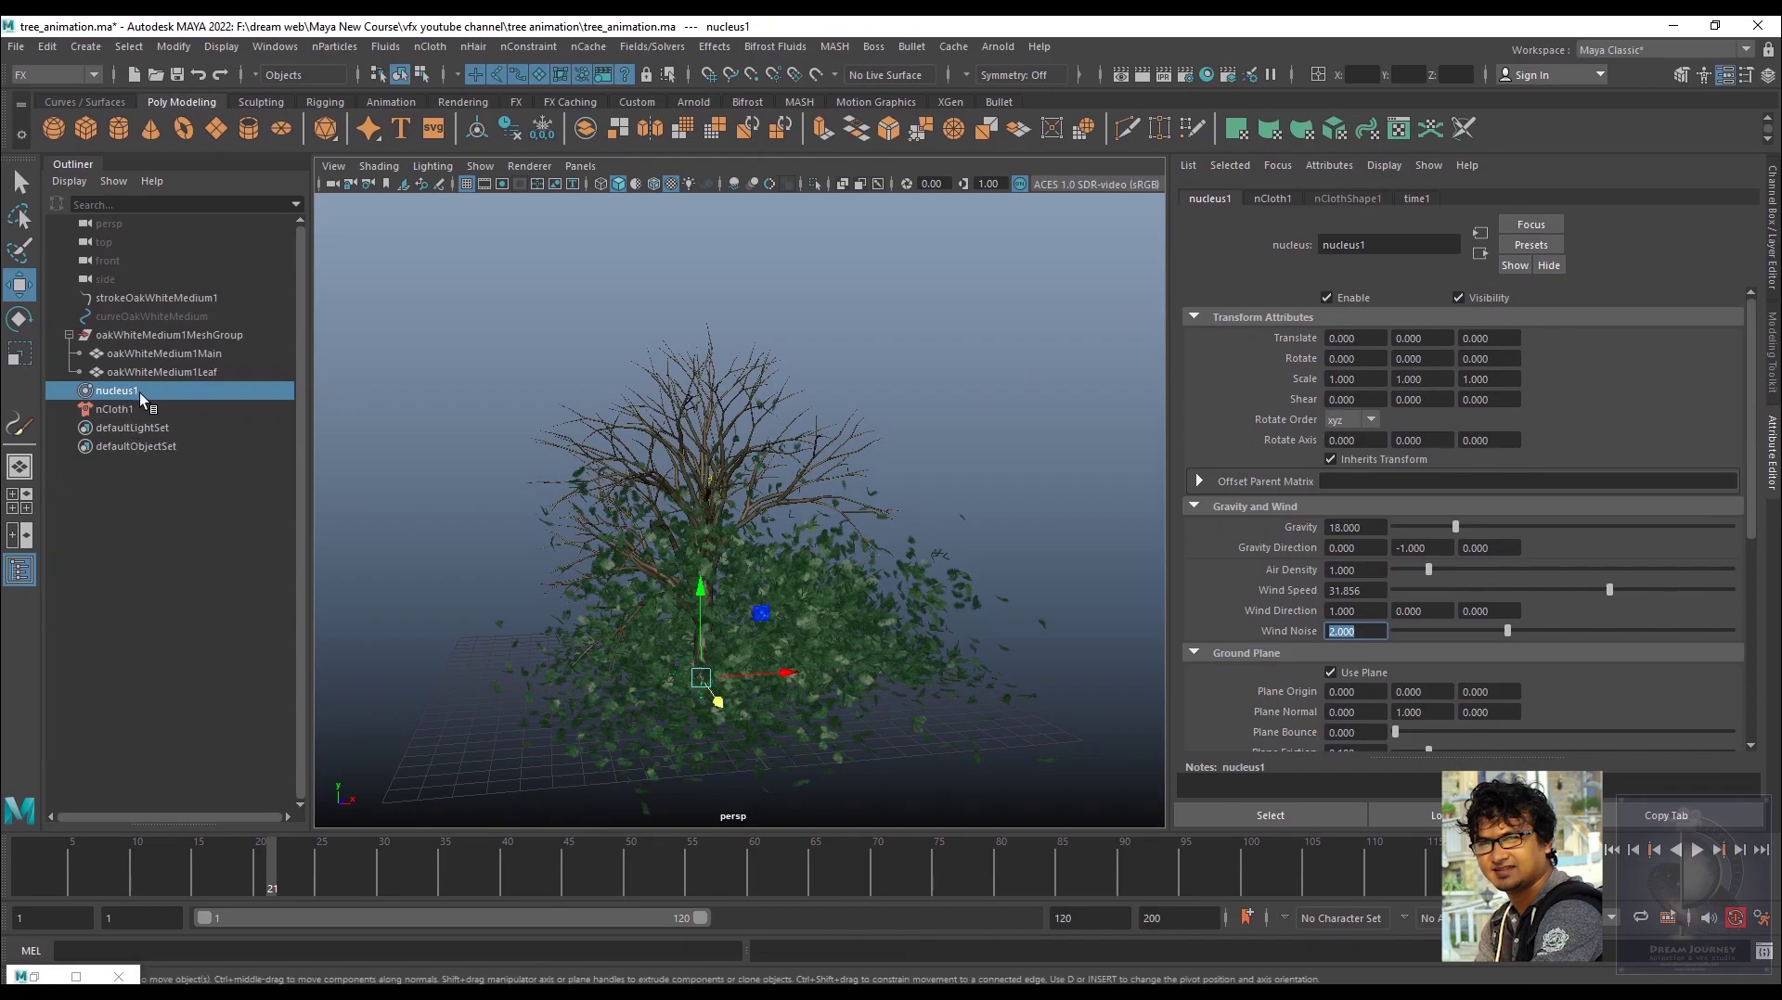
- Set nucleus1 Gravity to 12 and replay the falling-leaf simulation from frame 1
{"action": "left_click", "coordinate": [1355, 527]}
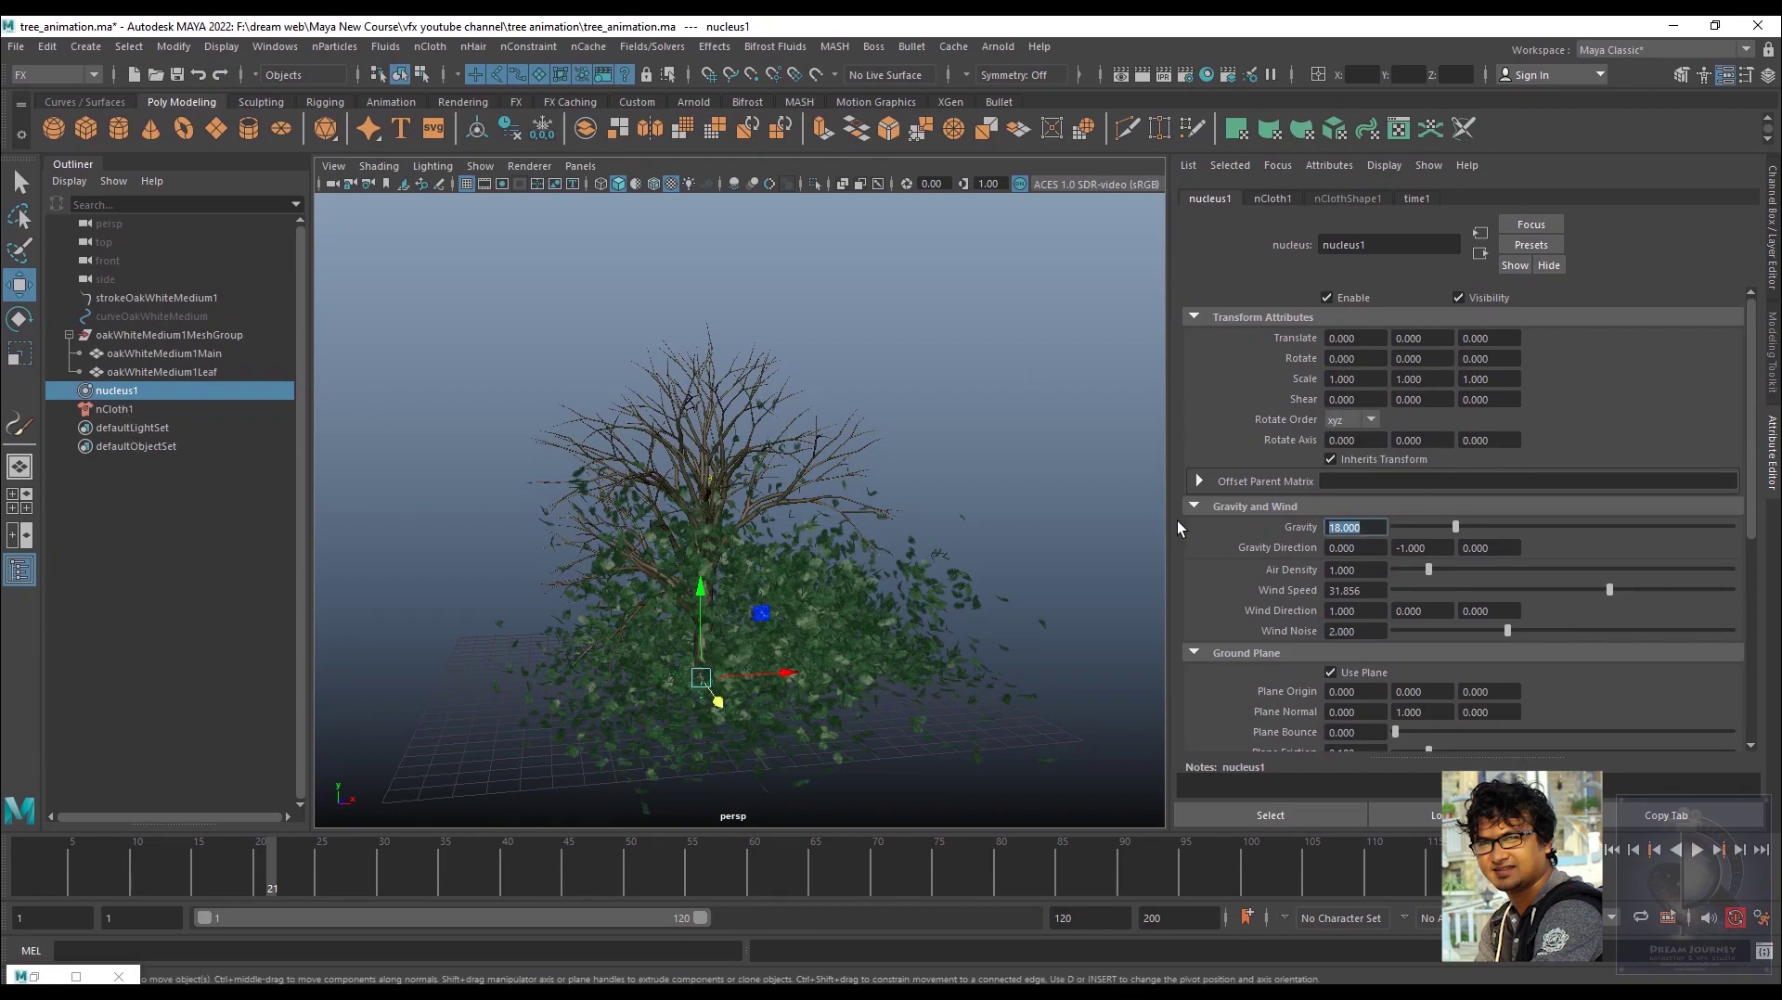
{"action": "type", "text": "12"}
{"action": "key", "text": "Return"}
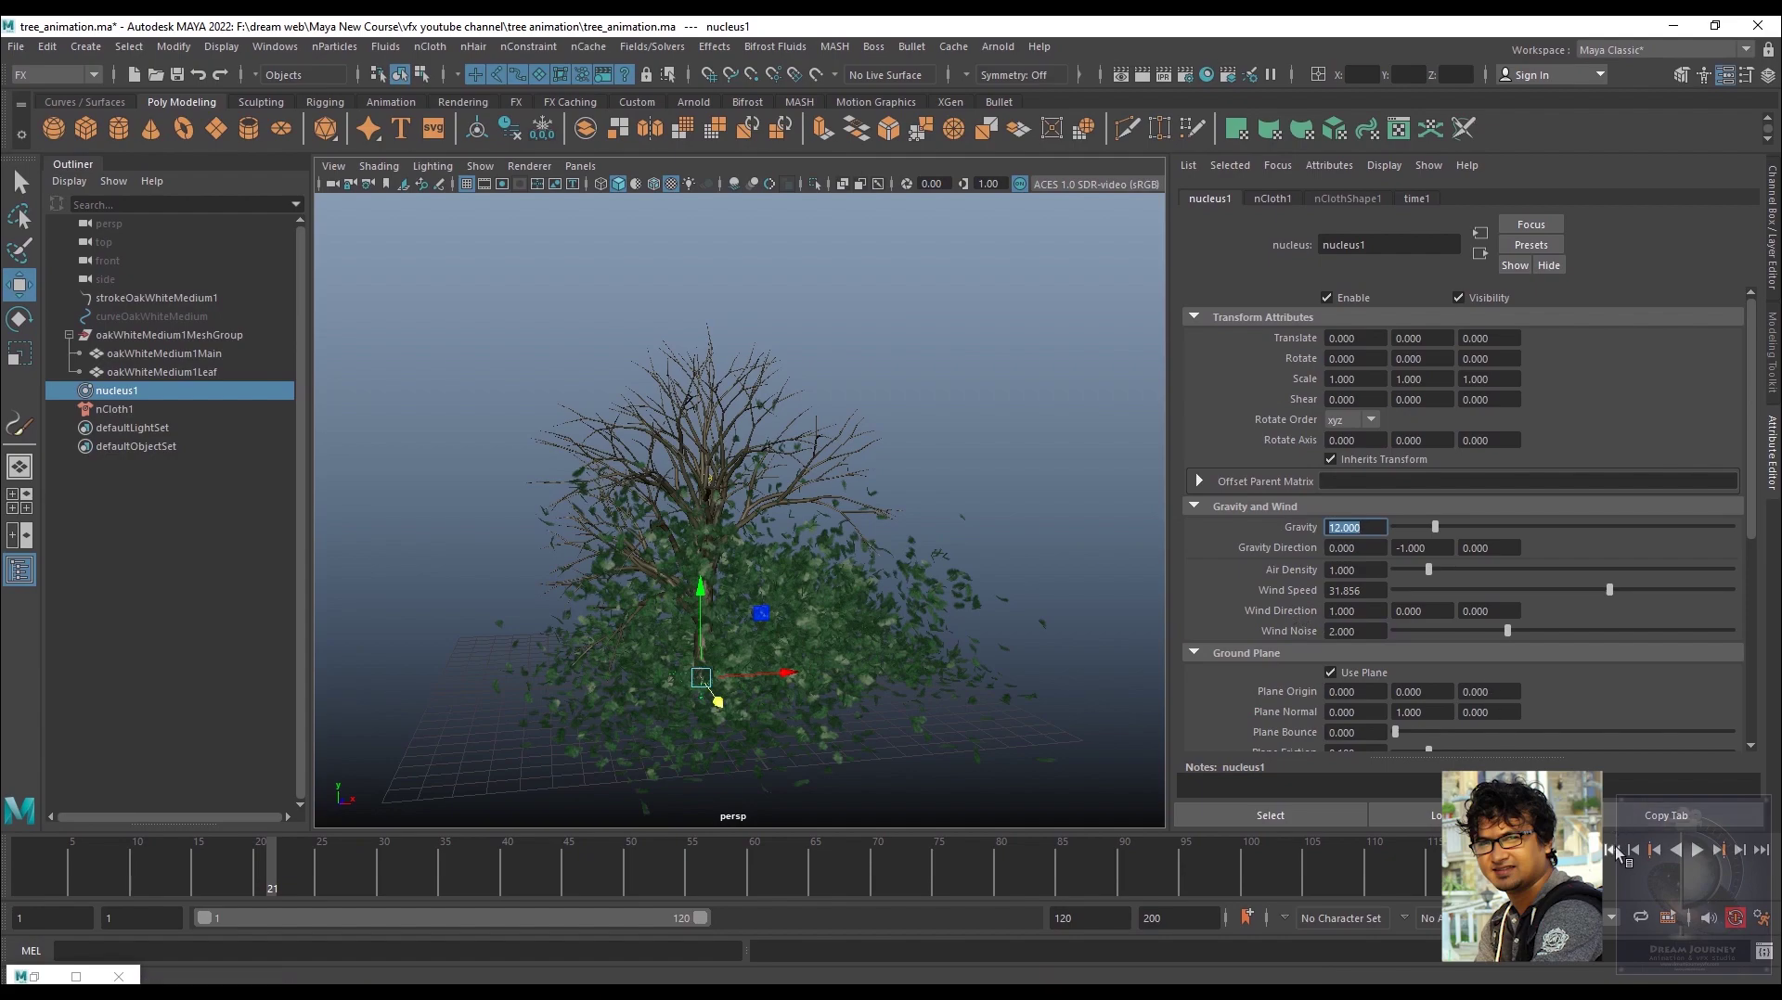
{"action": "left_click", "coordinate": [1615, 851]}
{"action": "left_click", "coordinate": [1696, 851]}
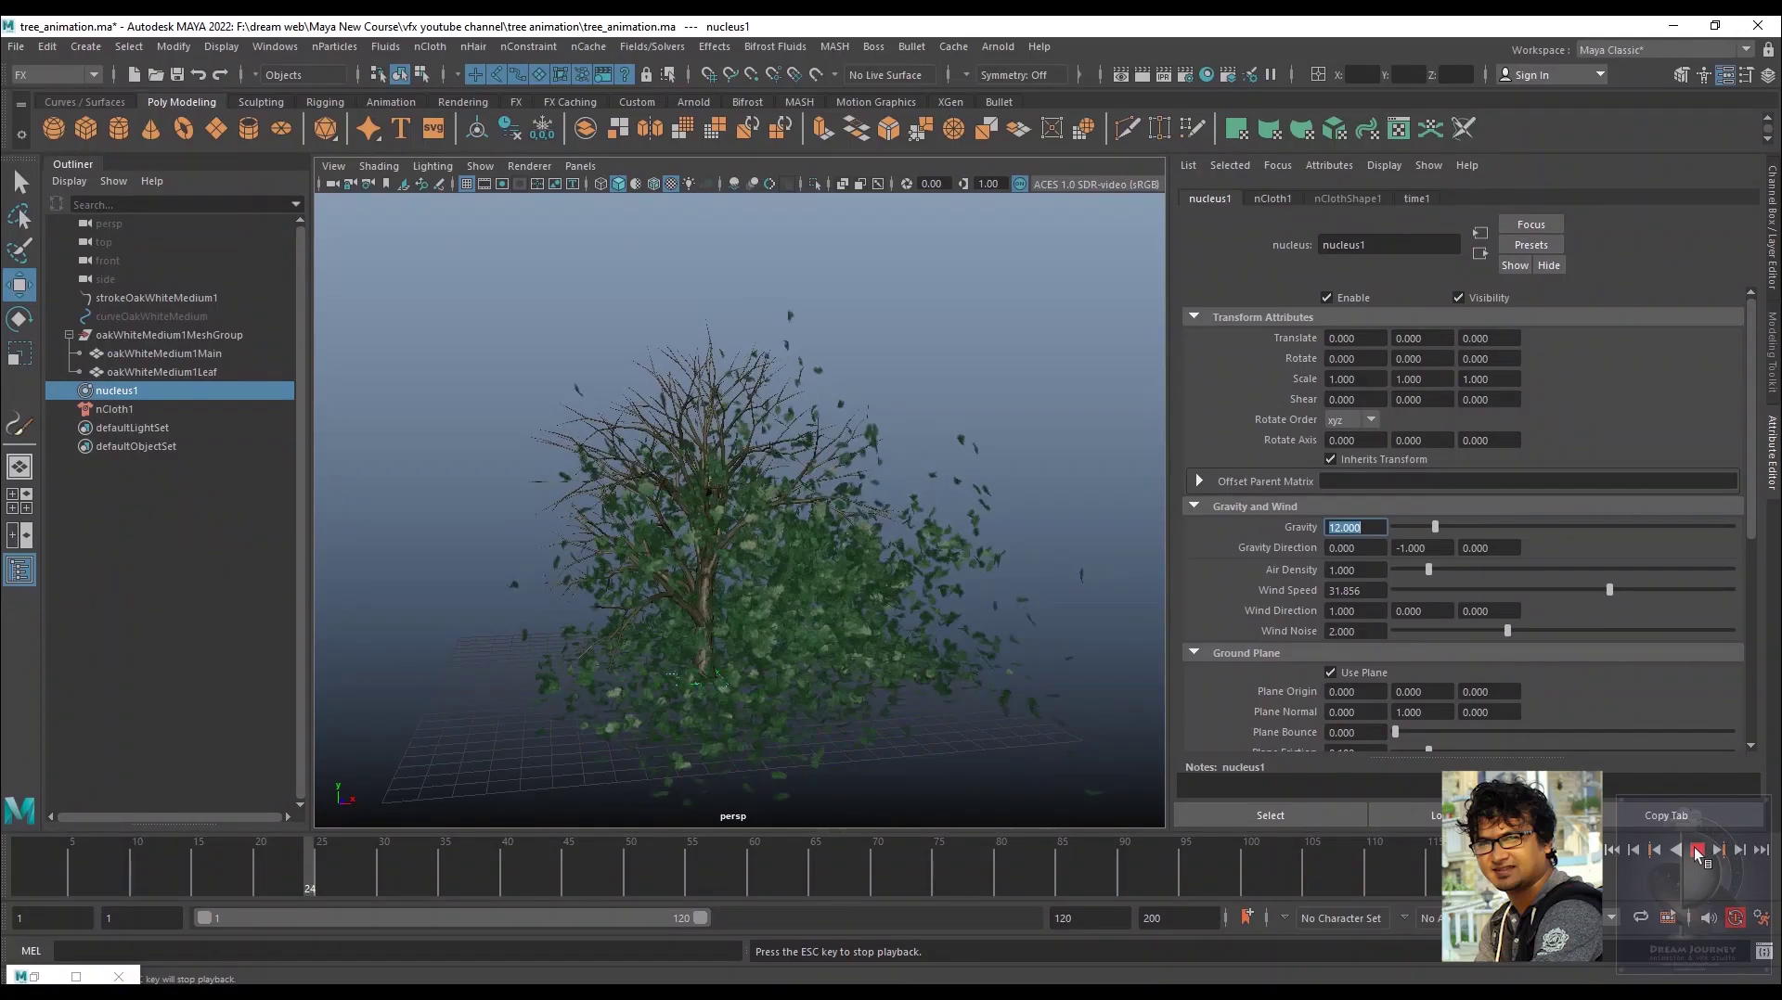
{"action": "key", "text": "Escape"}
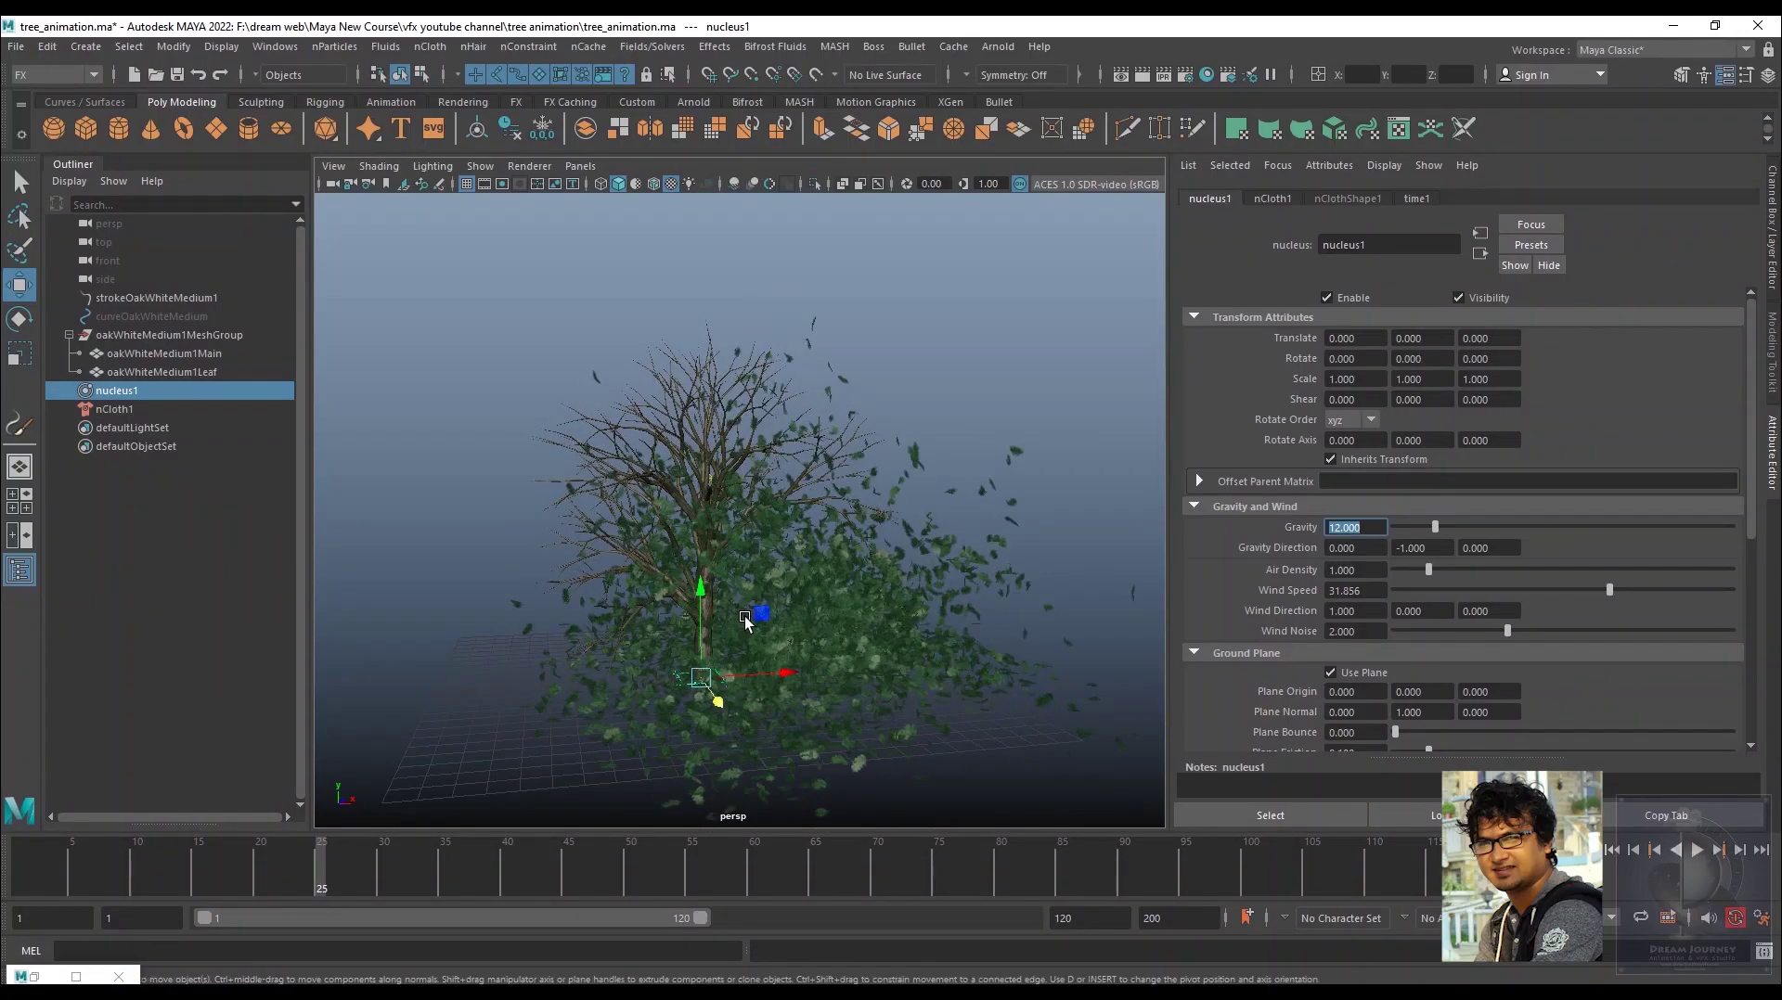
- Inspect the fallen leaves, reset to frame 1, and select the tree's branch mesh
{"action": "scroll", "coordinate": [780, 620], "scroll_direction": "up", "scroll_amount": 3}
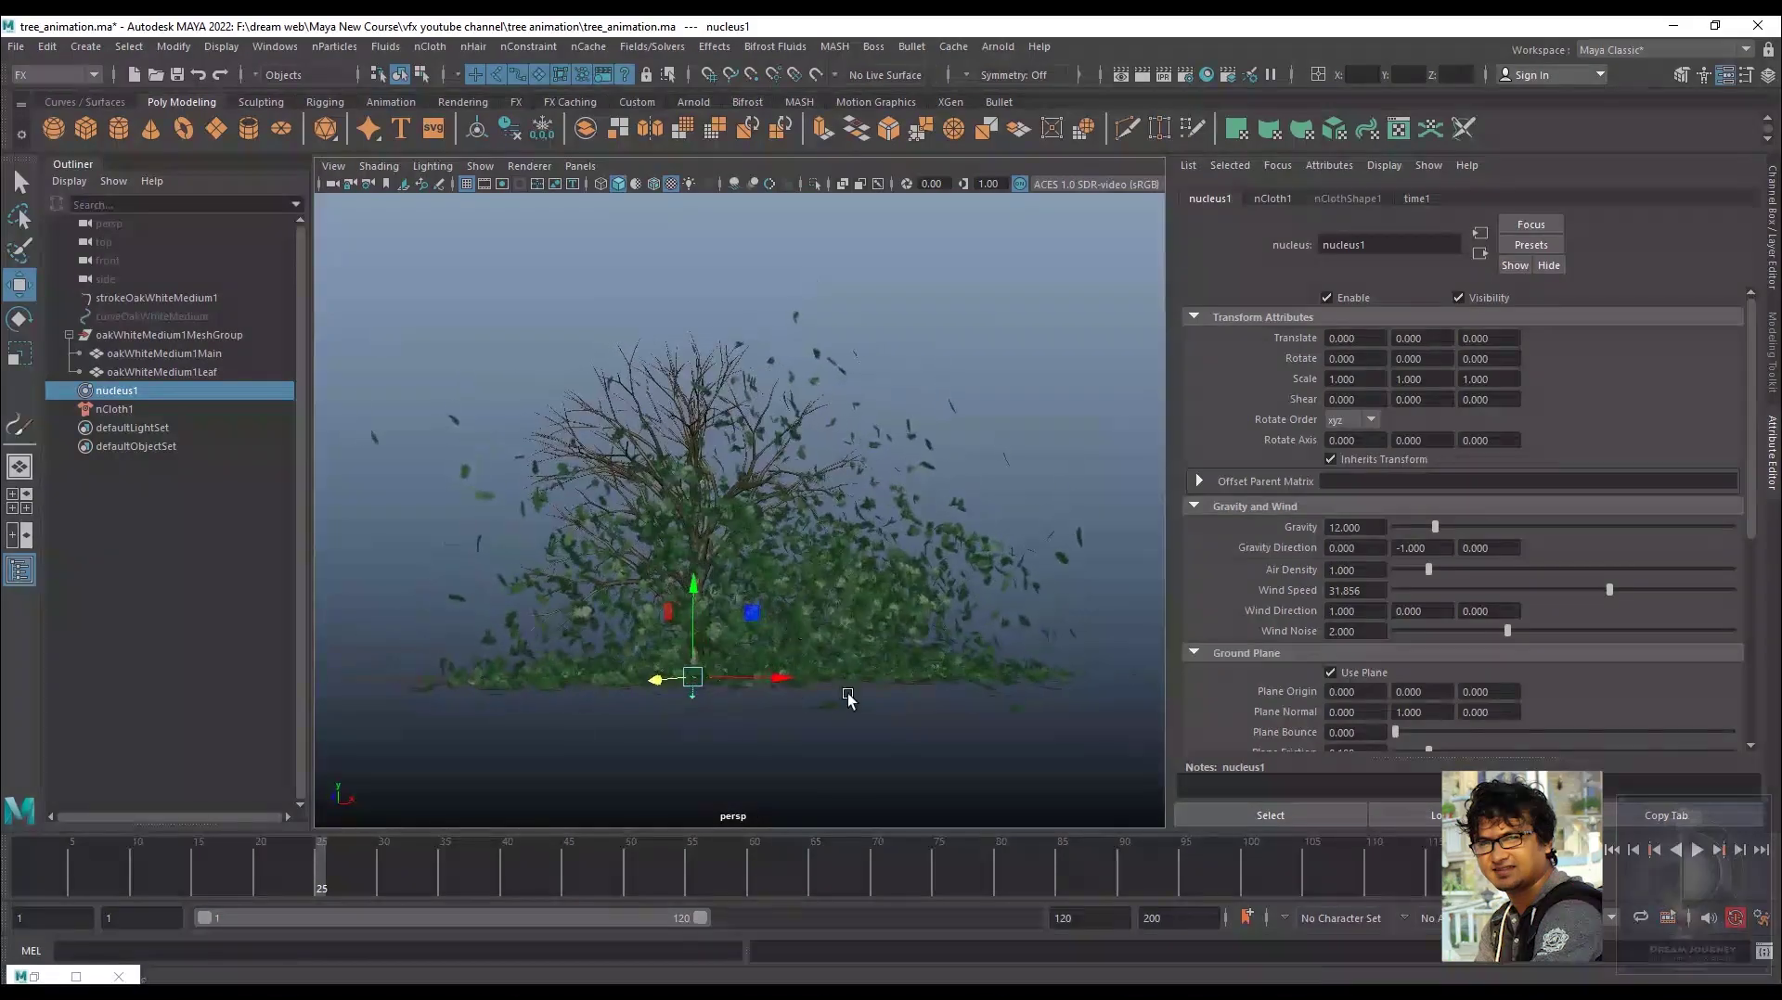
{"action": "scroll", "coordinate": [798, 622], "scroll_direction": "up", "scroll_amount": 3}
{"action": "scroll", "coordinate": [816, 623], "scroll_direction": "up", "scroll_amount": 2}
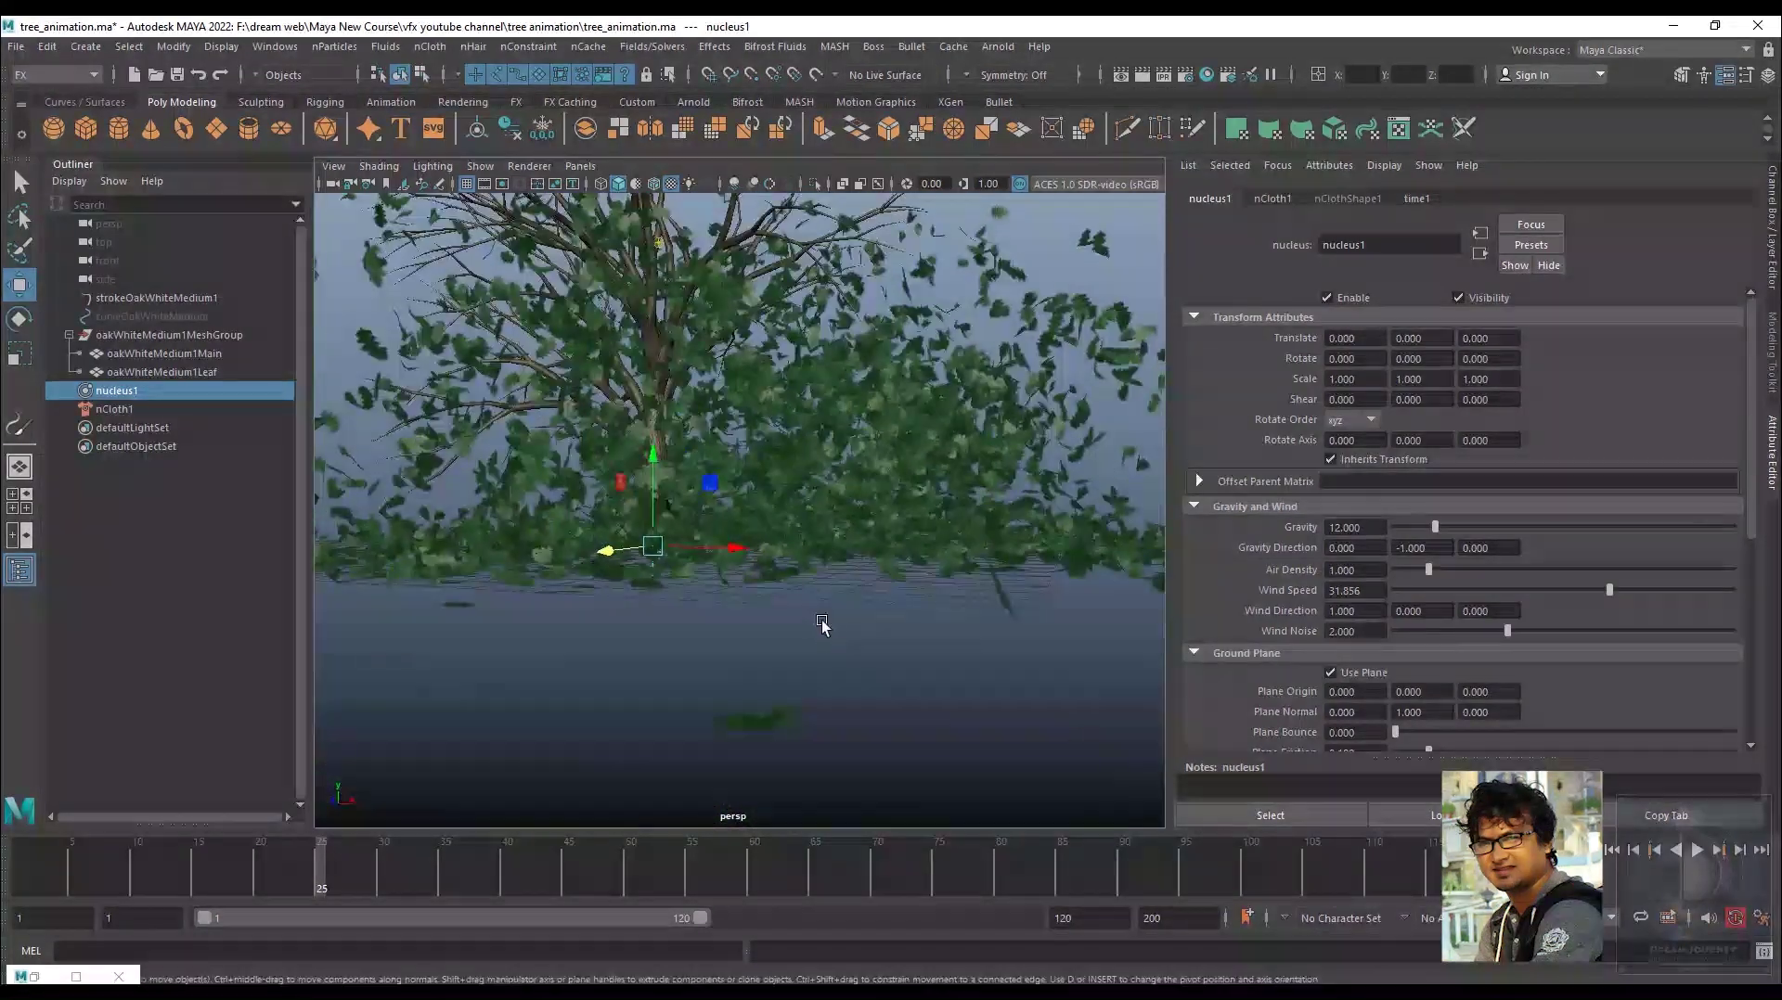
{"action": "scroll", "coordinate": [822, 623], "scroll_direction": "up", "scroll_amount": 2}
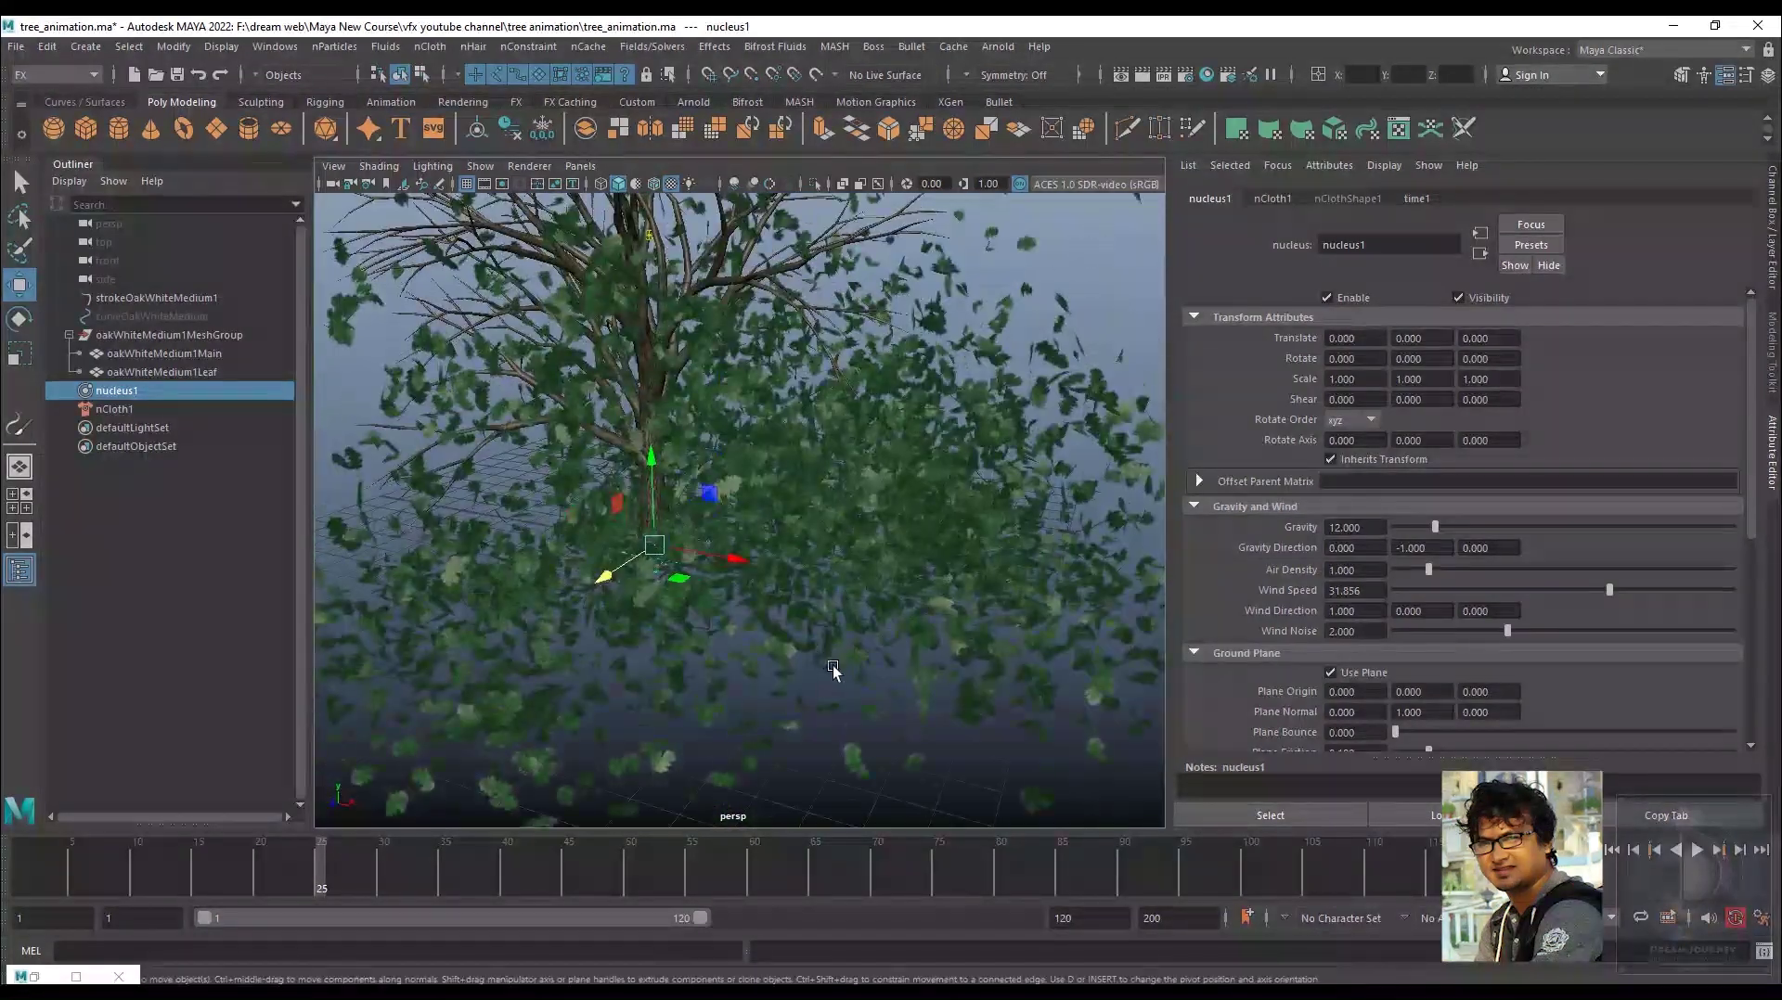
{"action": "middle_click_drag", "start_coordinate": [789, 689], "coordinate": [840, 573], "text": "alt"}
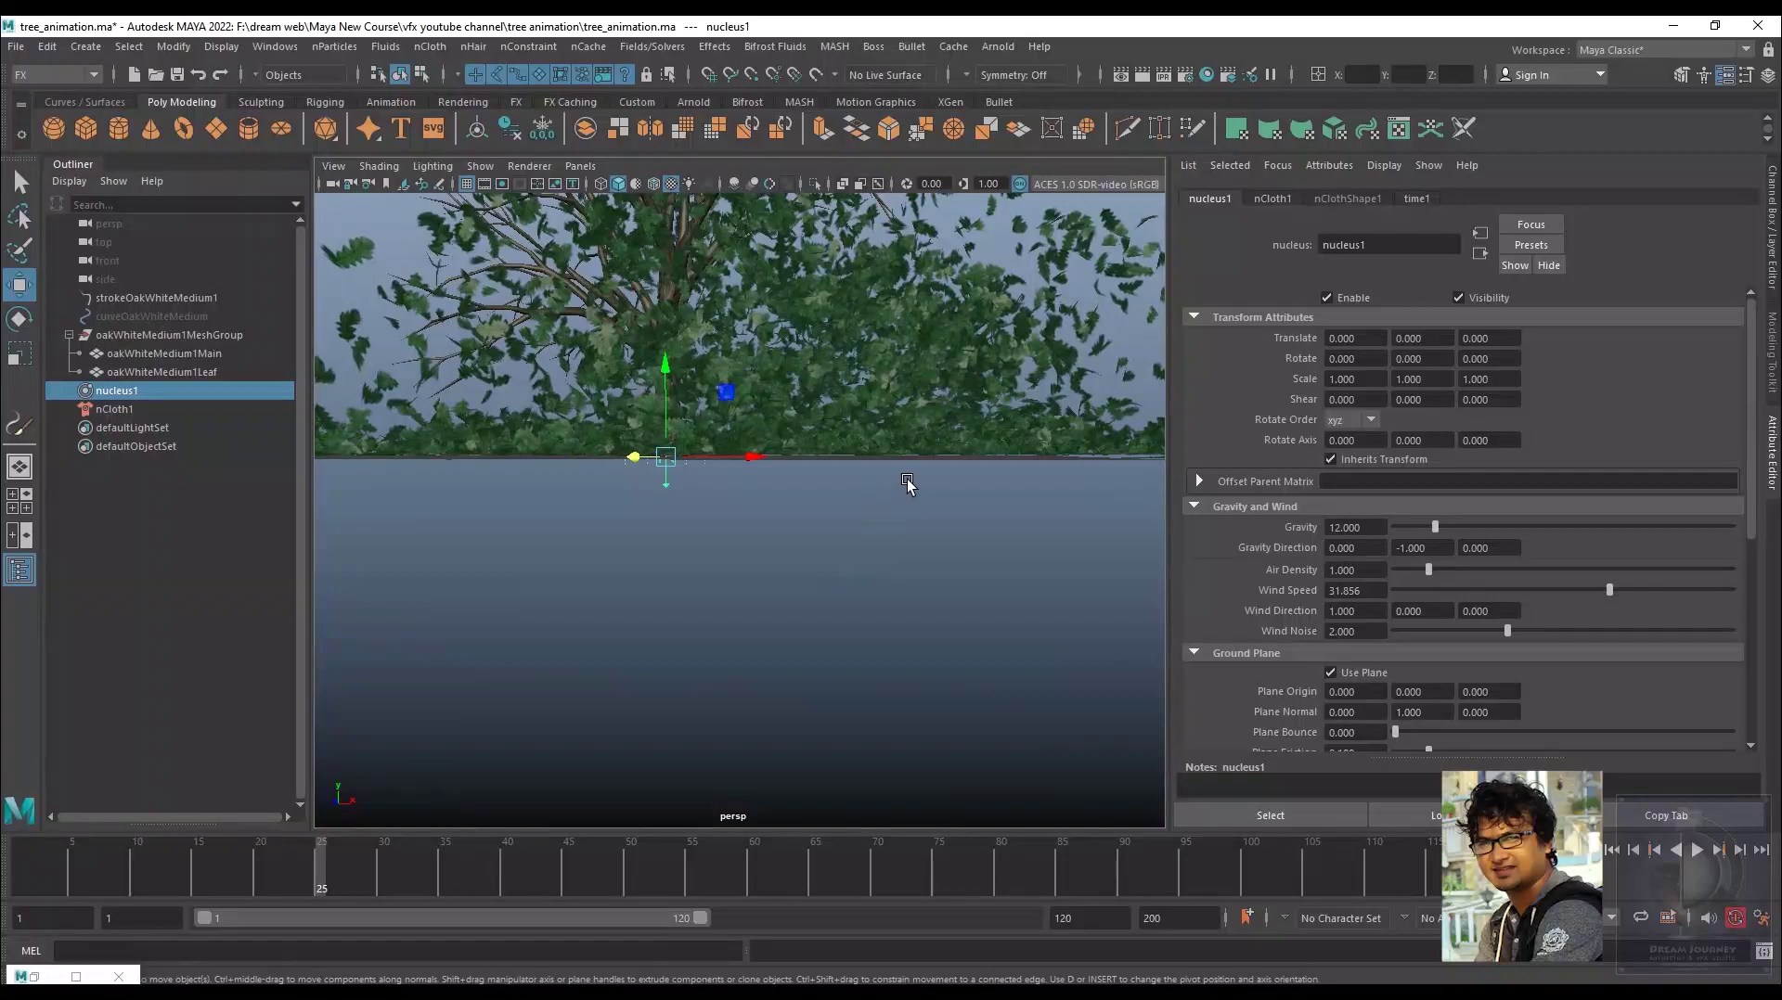
{"action": "left_click_drag", "start_coordinate": [904, 486], "coordinate": [887, 487], "text": "alt"}
{"action": "scroll", "coordinate": [881, 489], "scroll_direction": "down", "scroll_amount": 5}
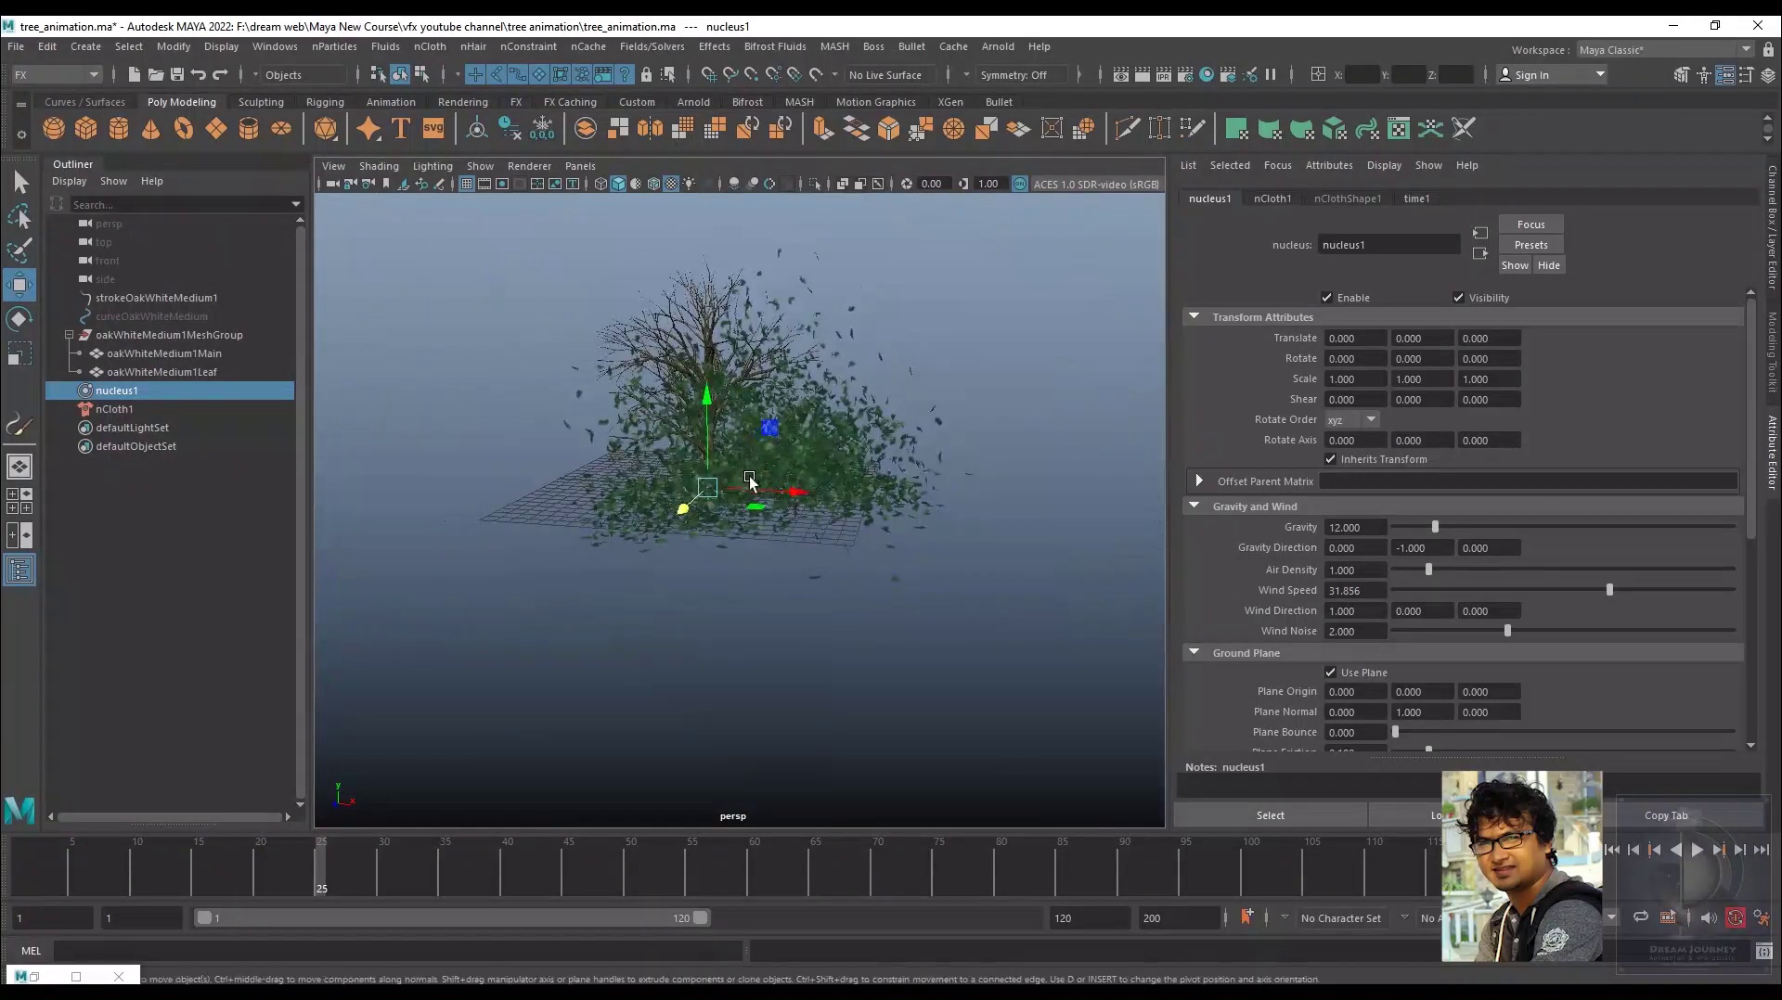
{"action": "scroll", "coordinate": [901, 557], "scroll_direction": "up", "scroll_amount": 3}
{"action": "scroll", "coordinate": [919, 613], "scroll_direction": "up", "scroll_amount": 2}
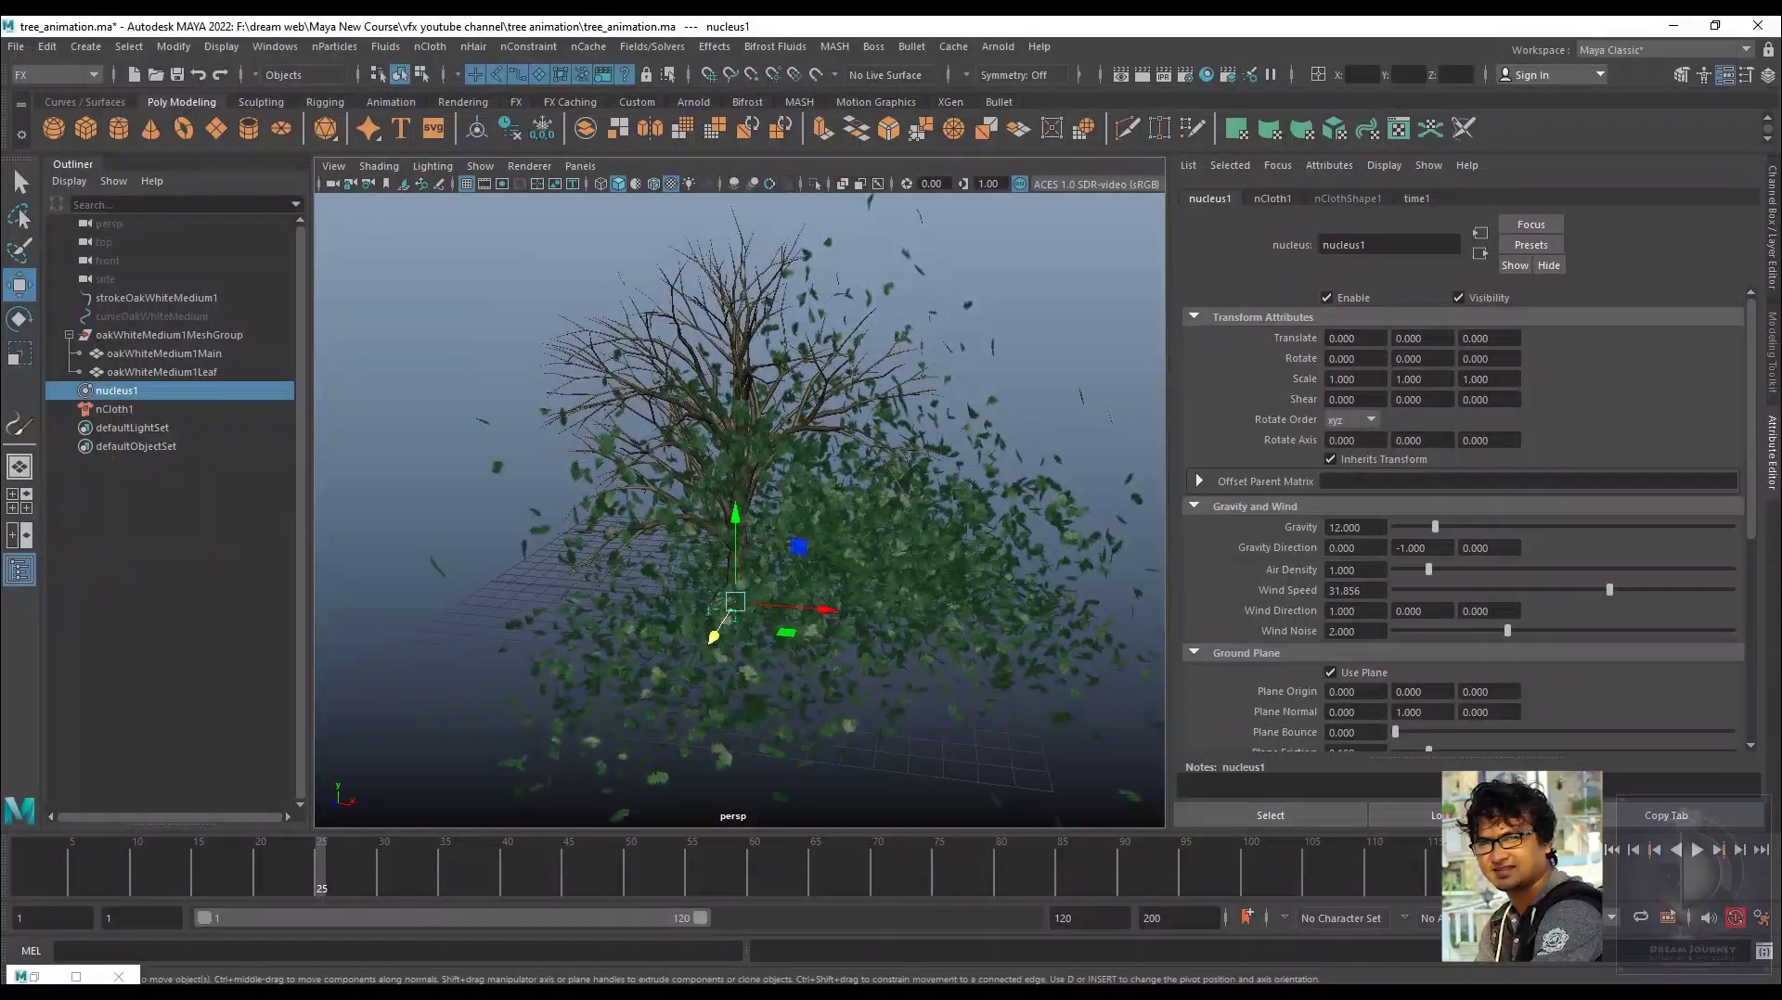
{"action": "left_click", "coordinate": [1611, 850]}
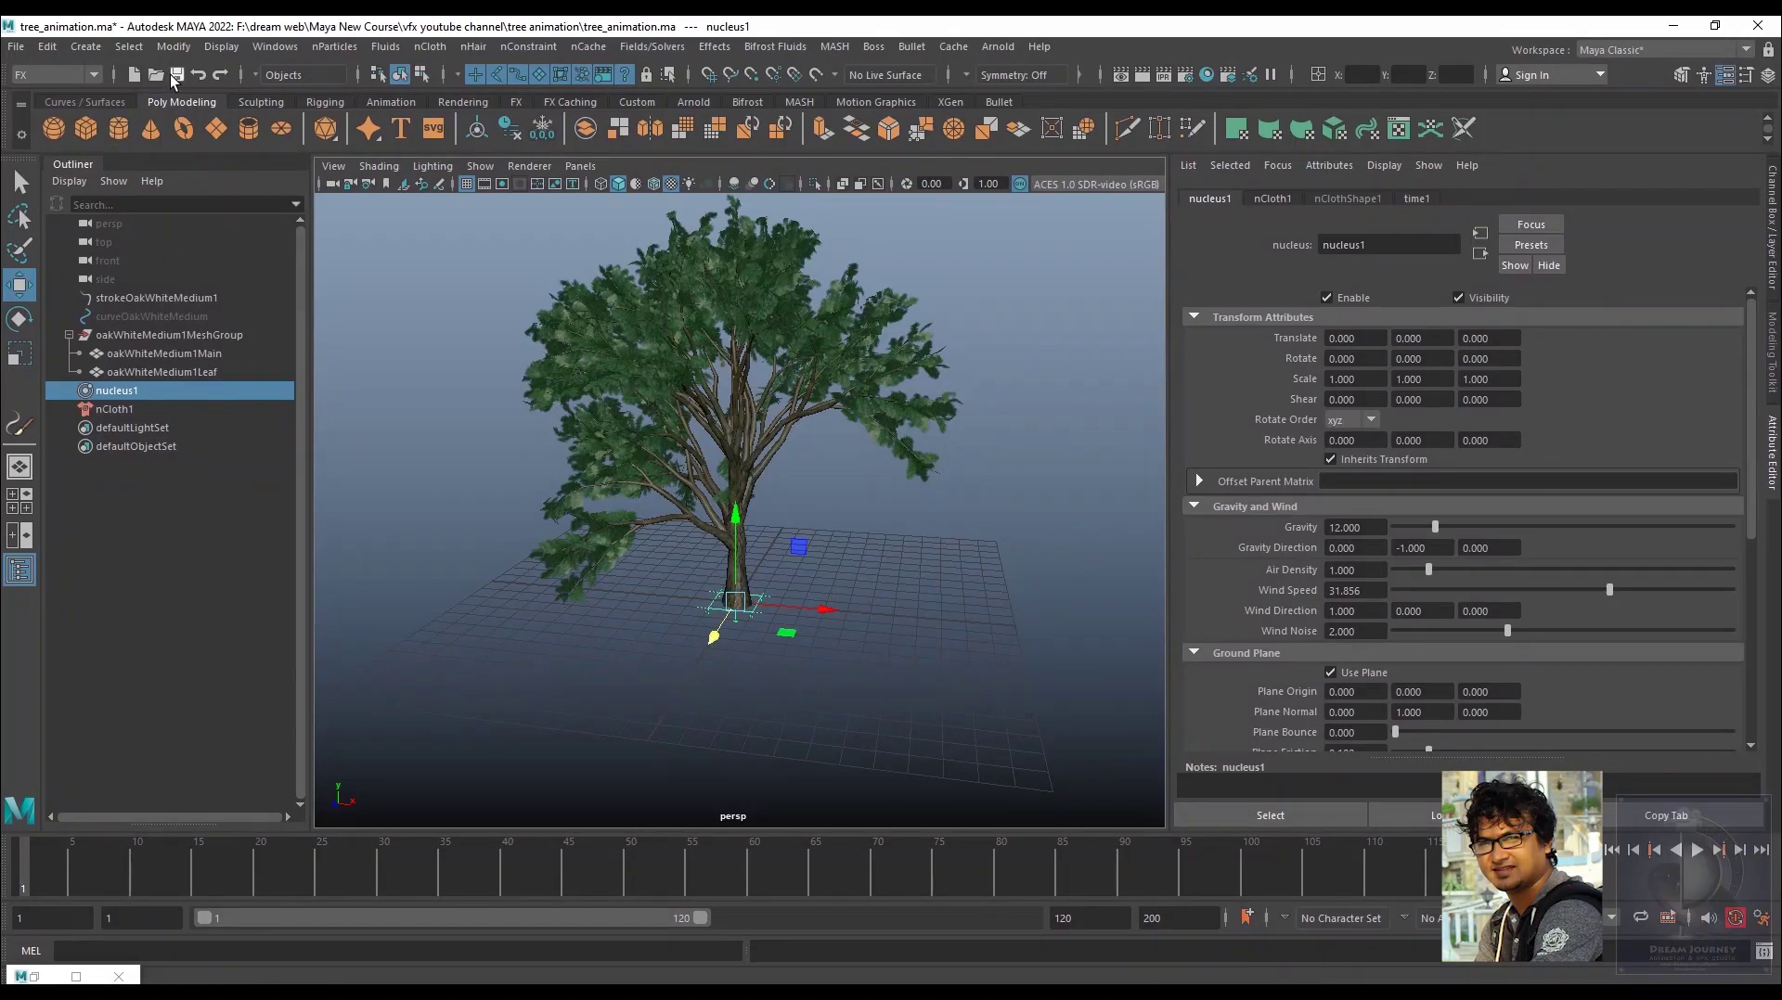
{"action": "left_click_drag", "start_coordinate": [594, 594], "coordinate": [919, 603], "text": "alt"}
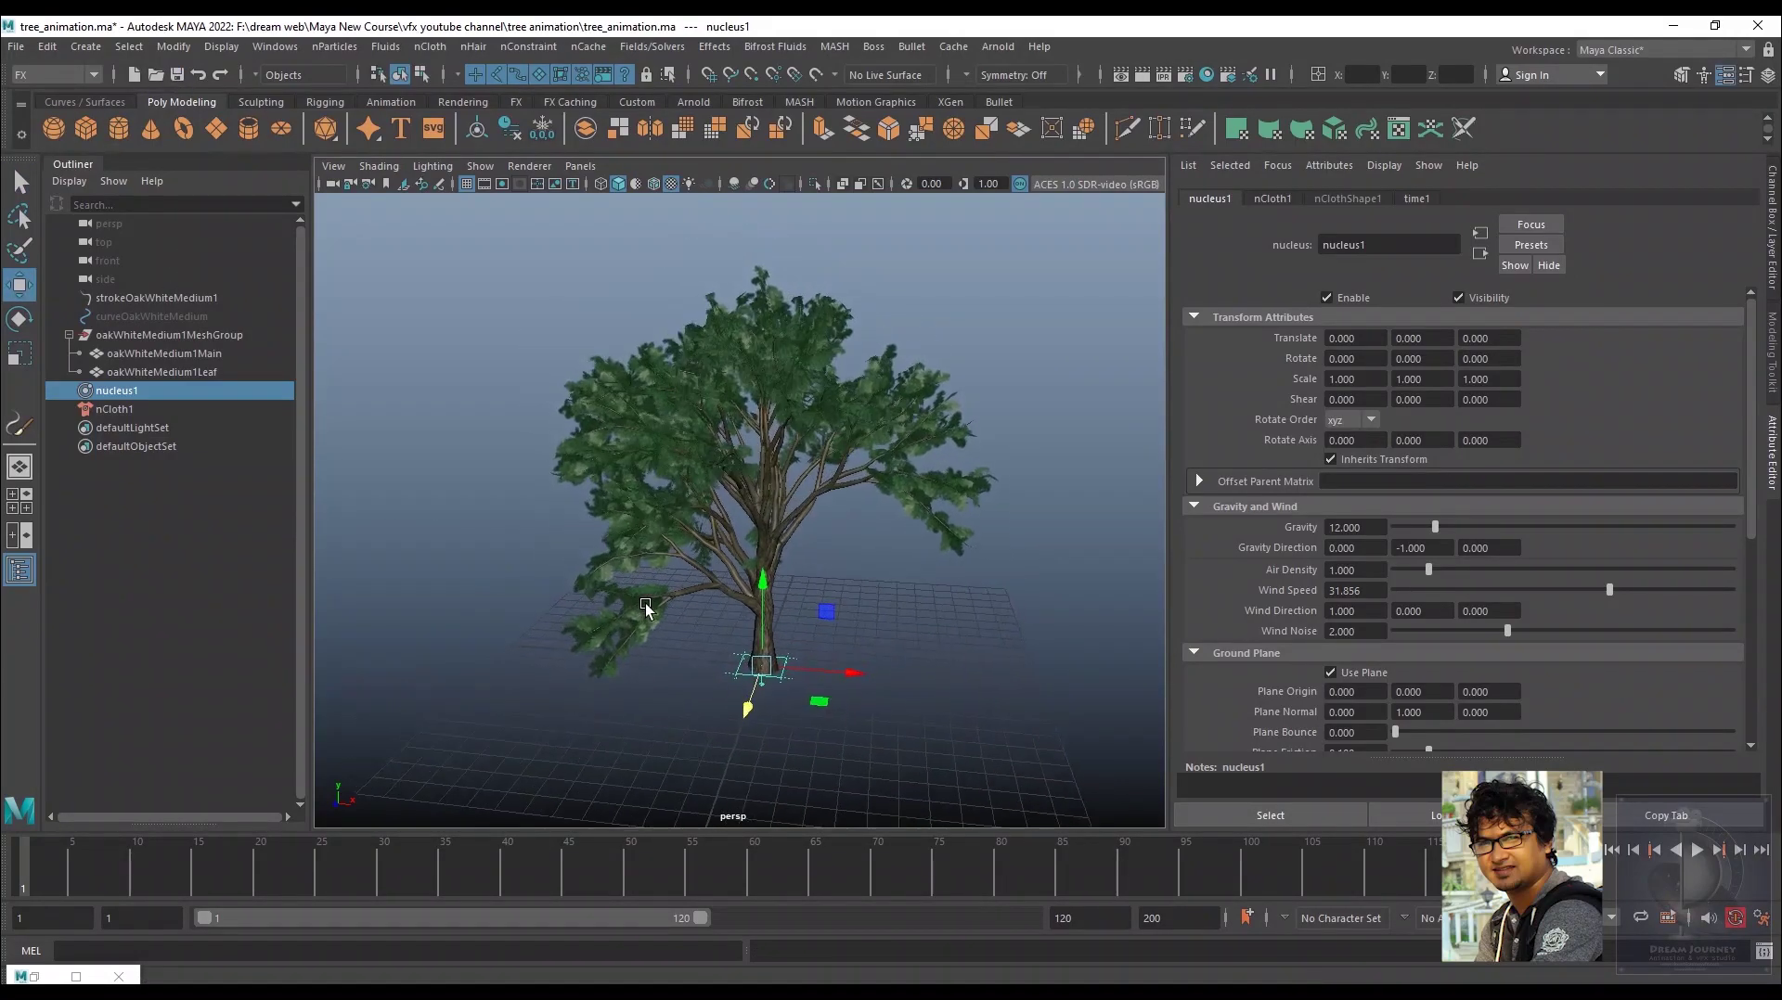
{"action": "left_click", "coordinate": [882, 603]}
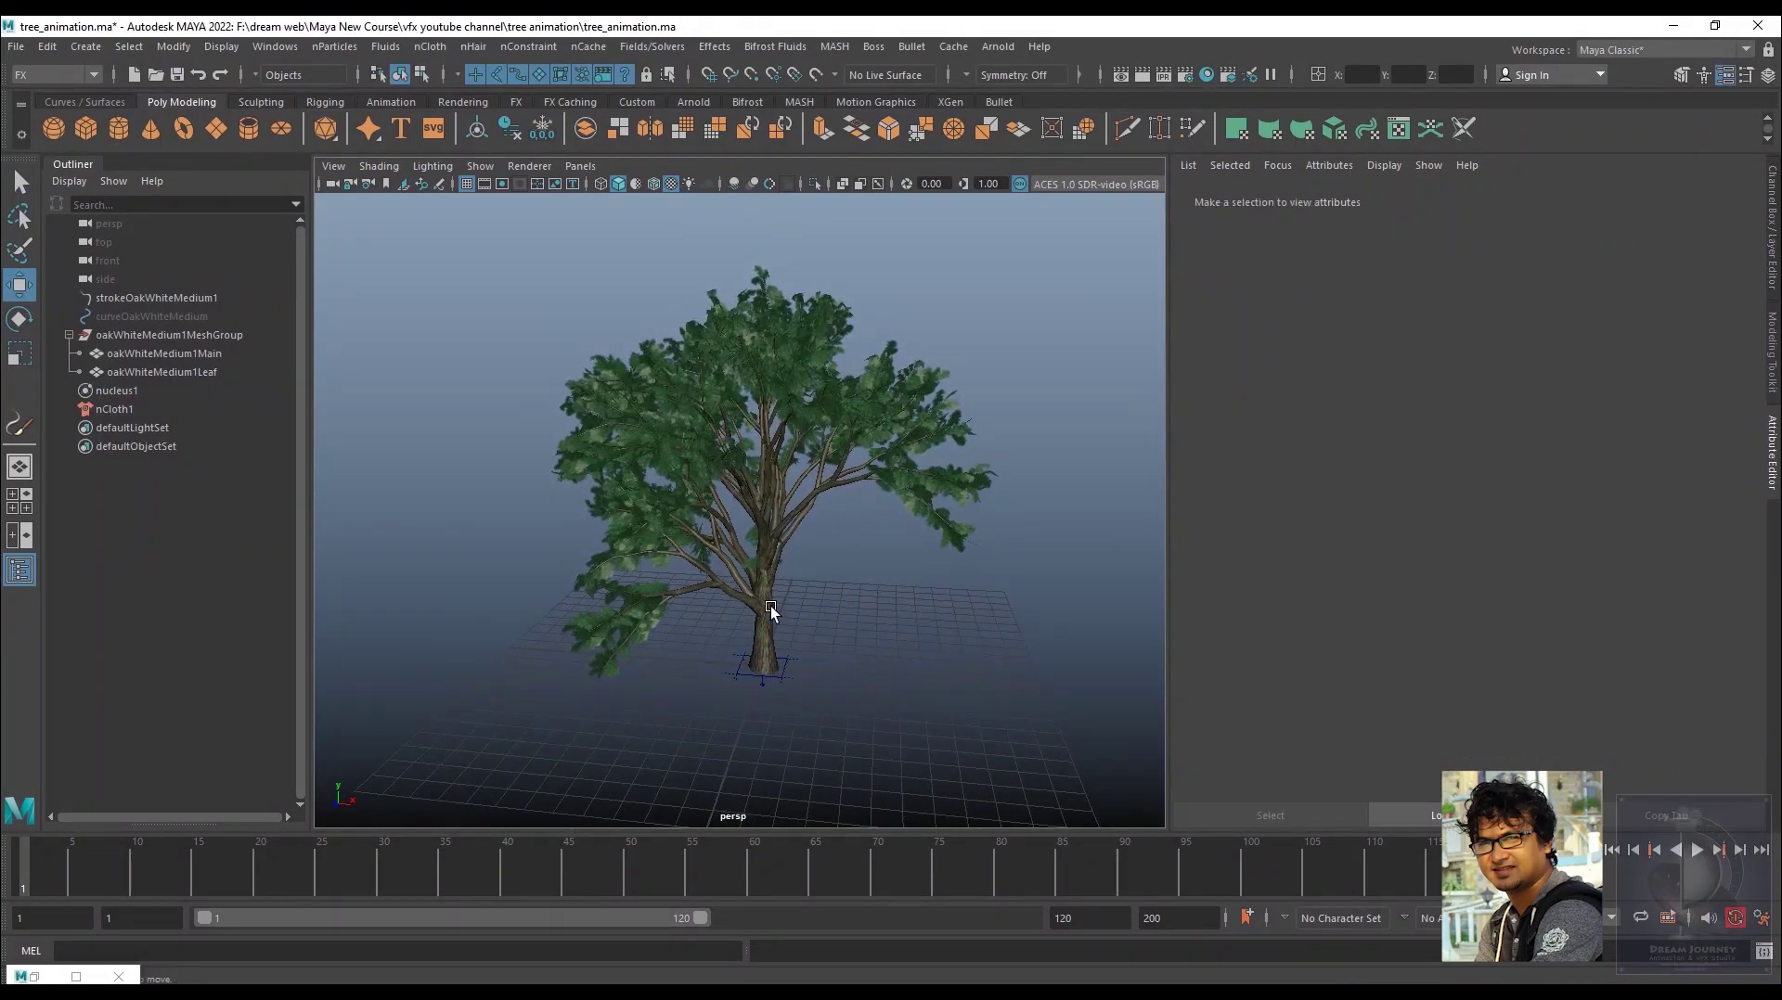
{"action": "left_click", "coordinate": [772, 610]}
- Select oakWhiteMedium1Main and oakWhiteMedium1Leaf, save, and add a Component to Component nConstraint
{"action": "key", "text": "f"}
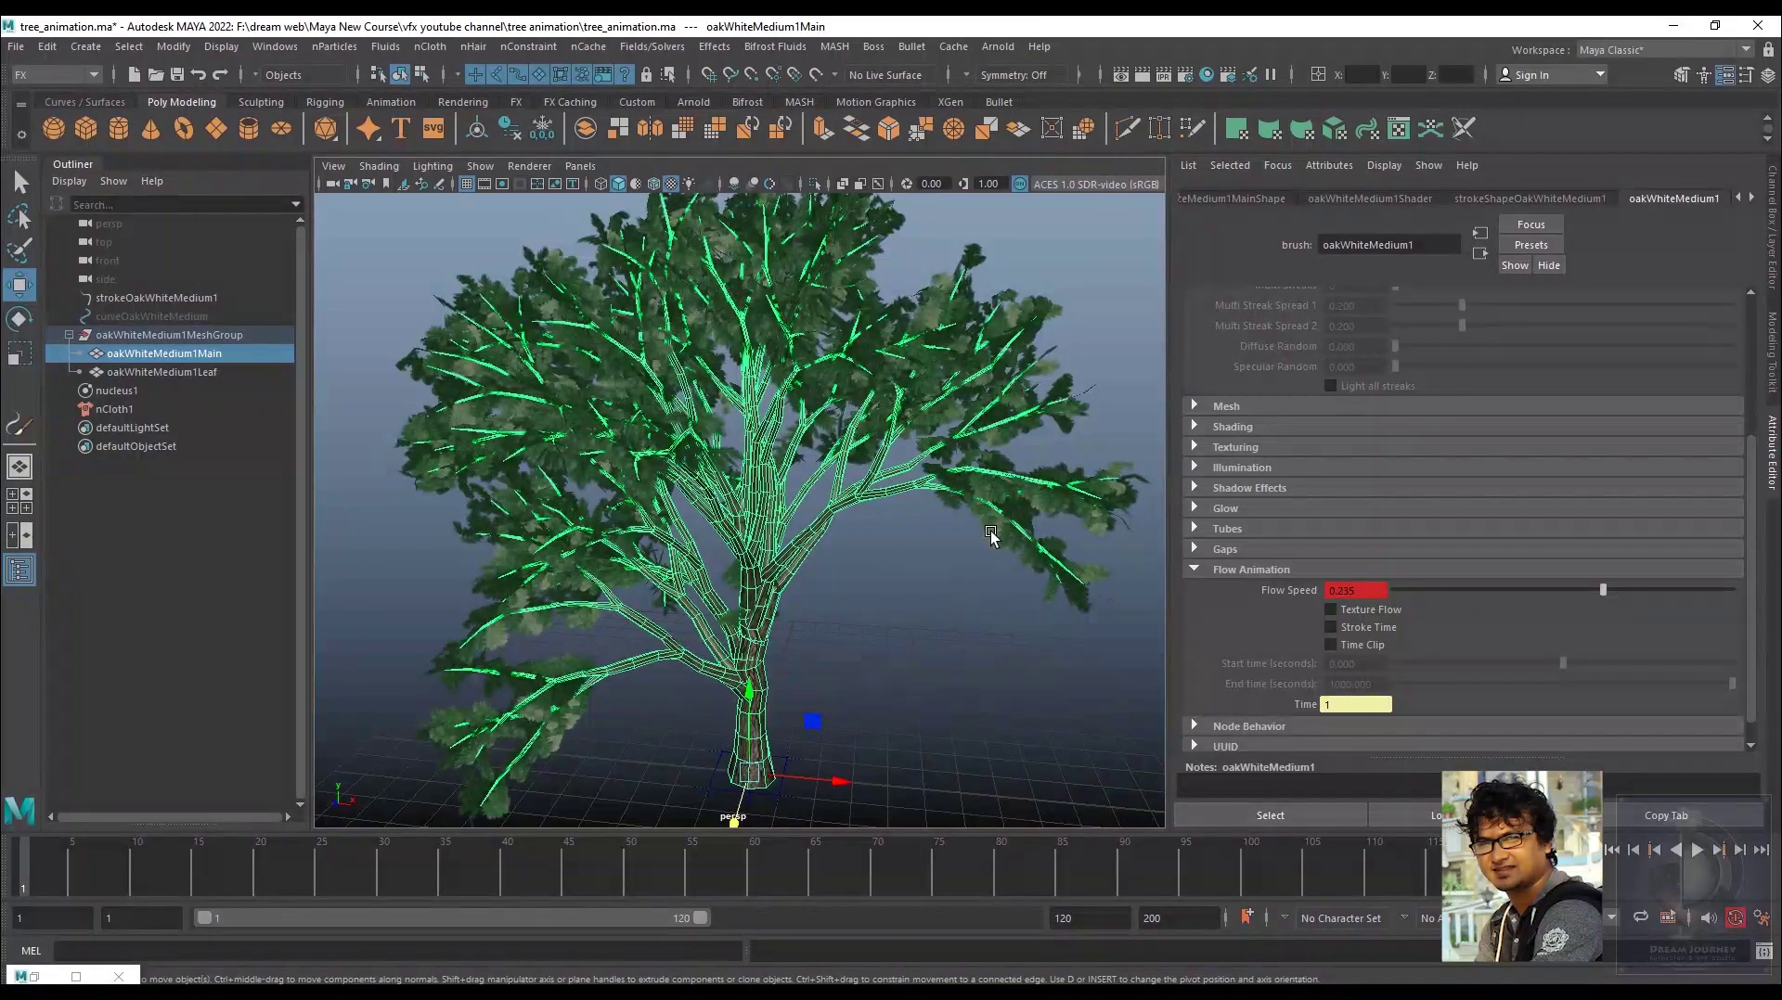
{"action": "left_click", "coordinate": [991, 536], "text": "shift"}
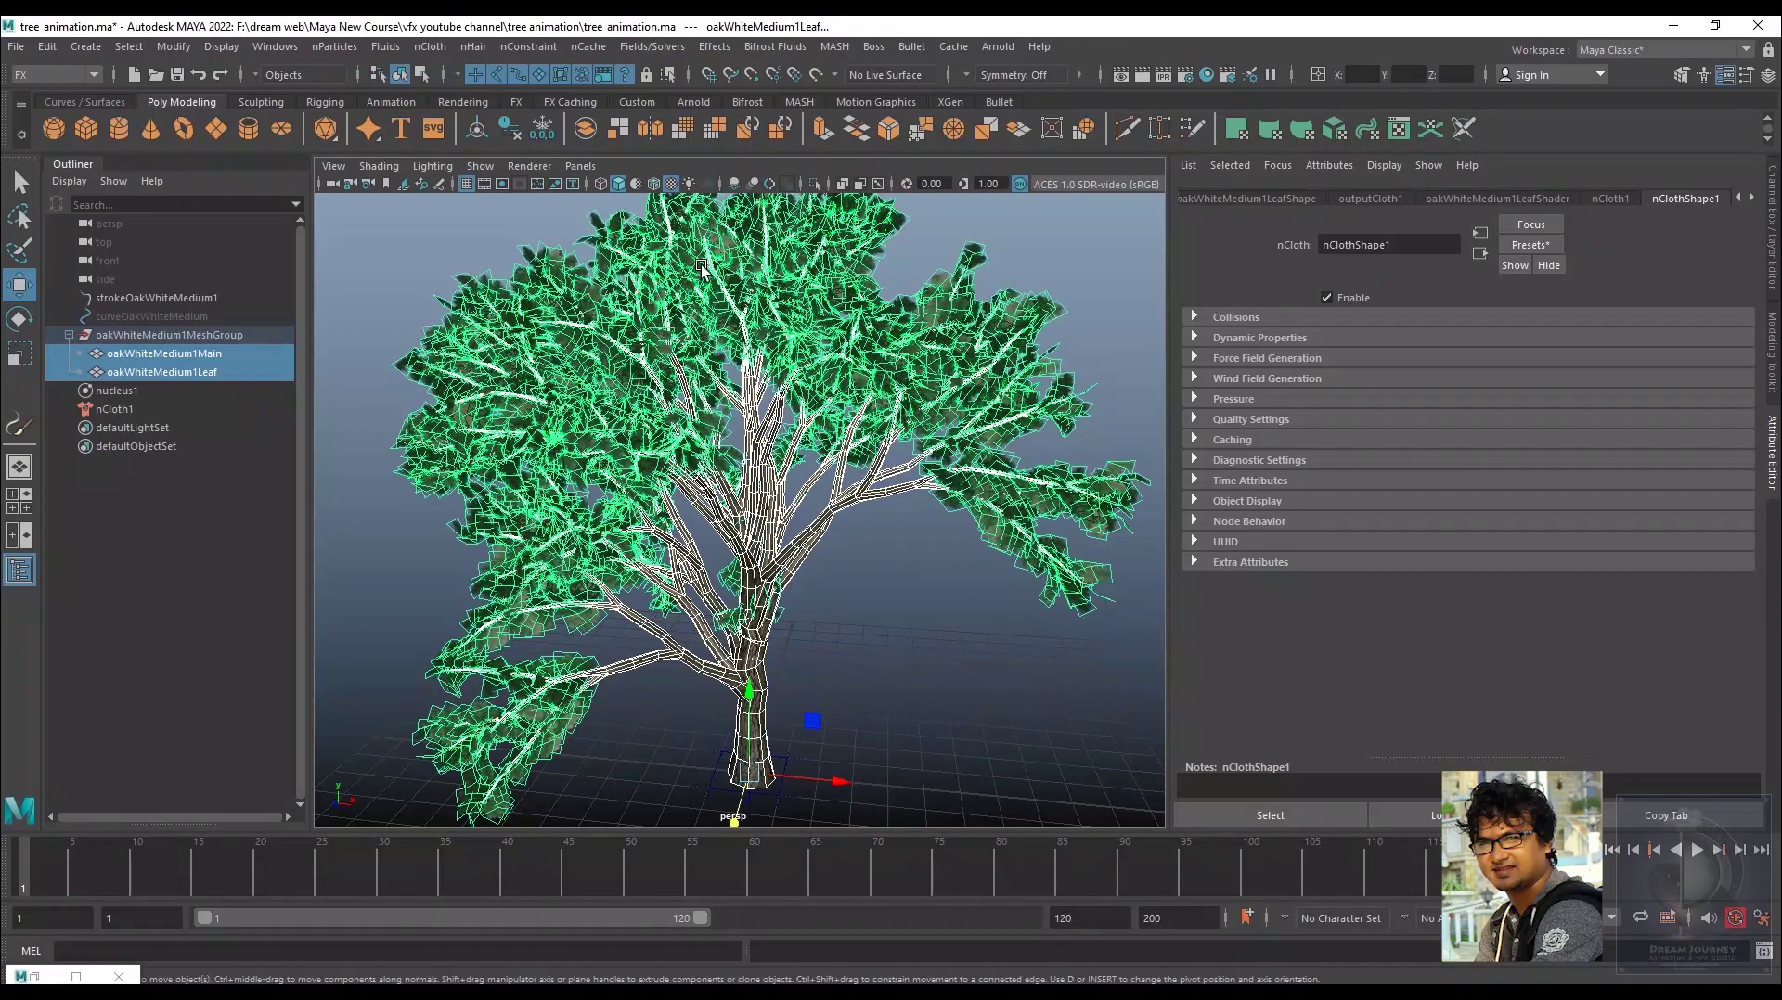
{"action": "left_click", "coordinate": [514, 48]}
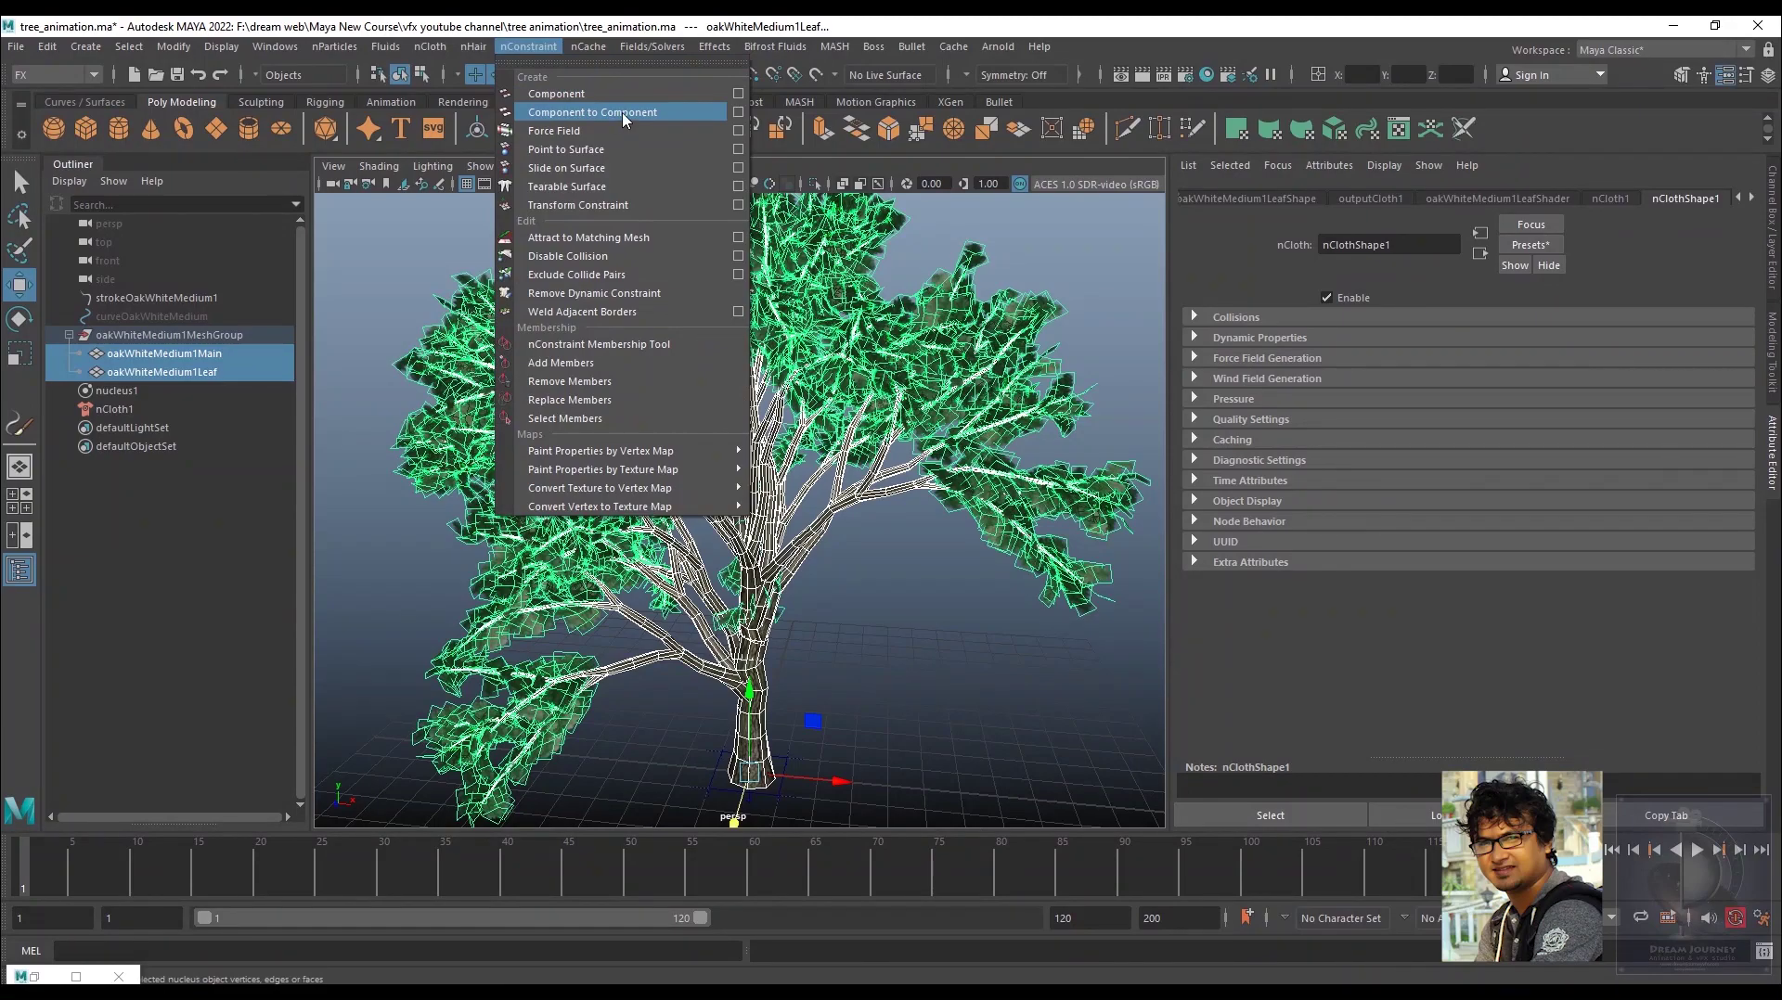
{"action": "left_click", "coordinate": [178, 76]}
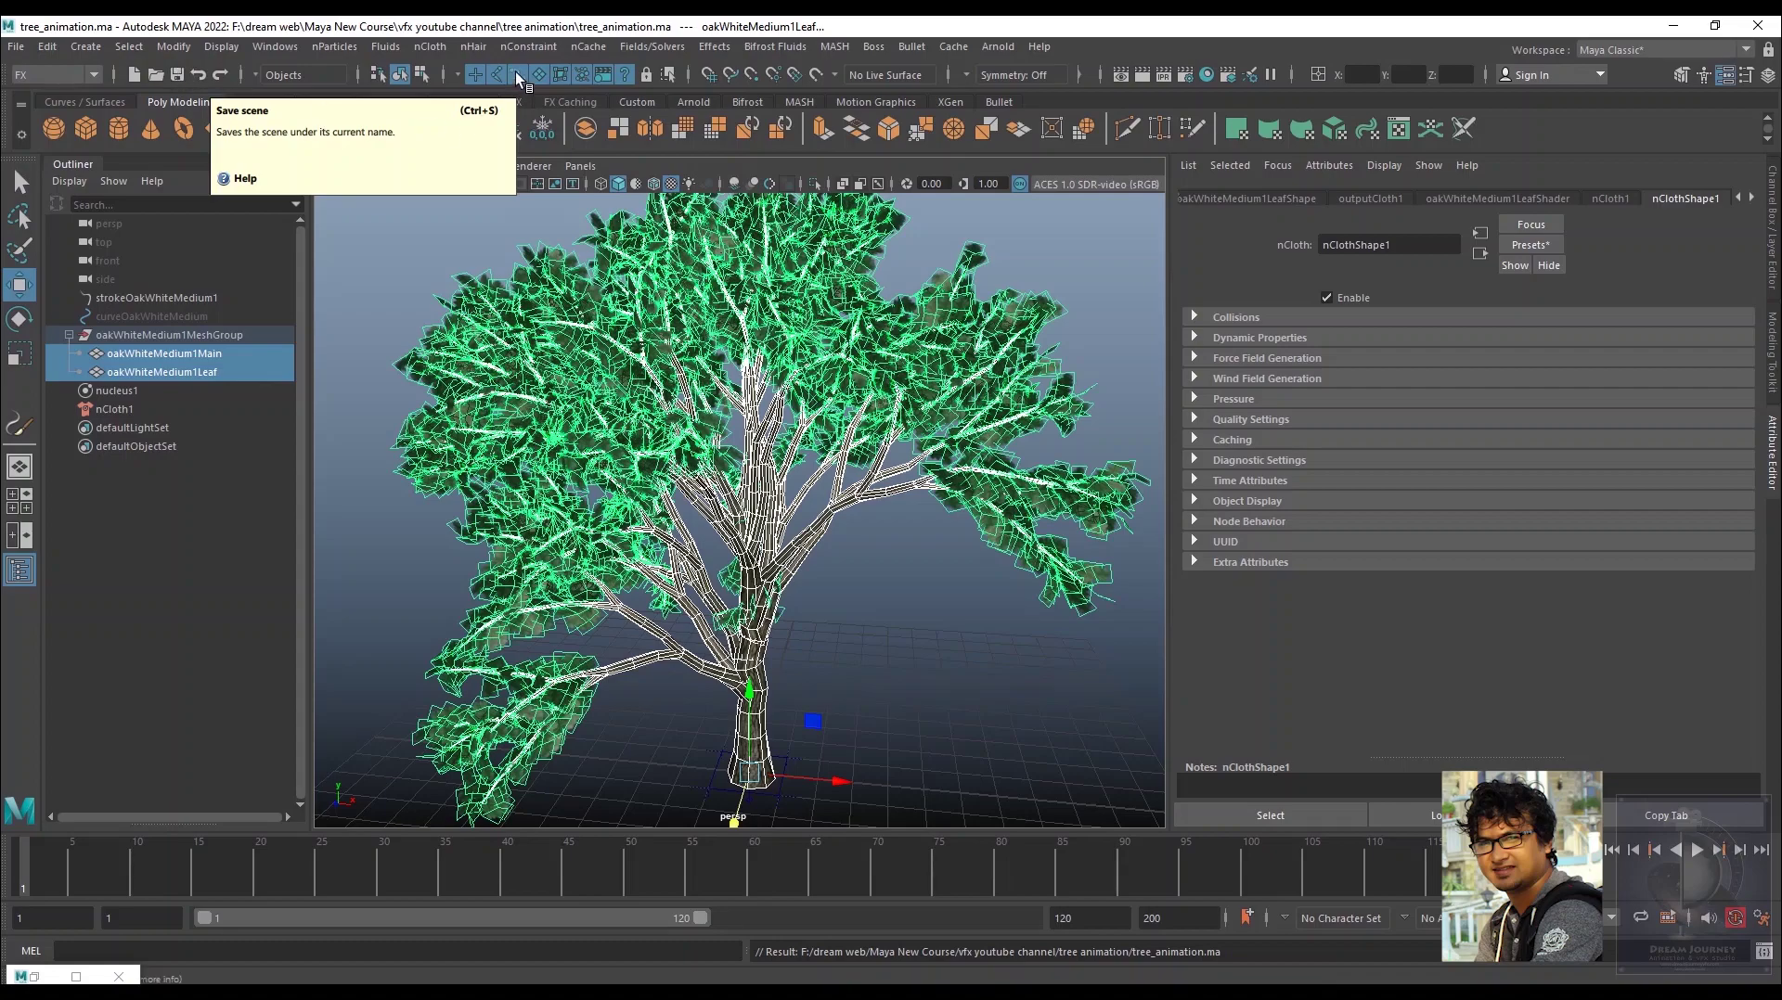
{"action": "left_click", "coordinate": [527, 46]}
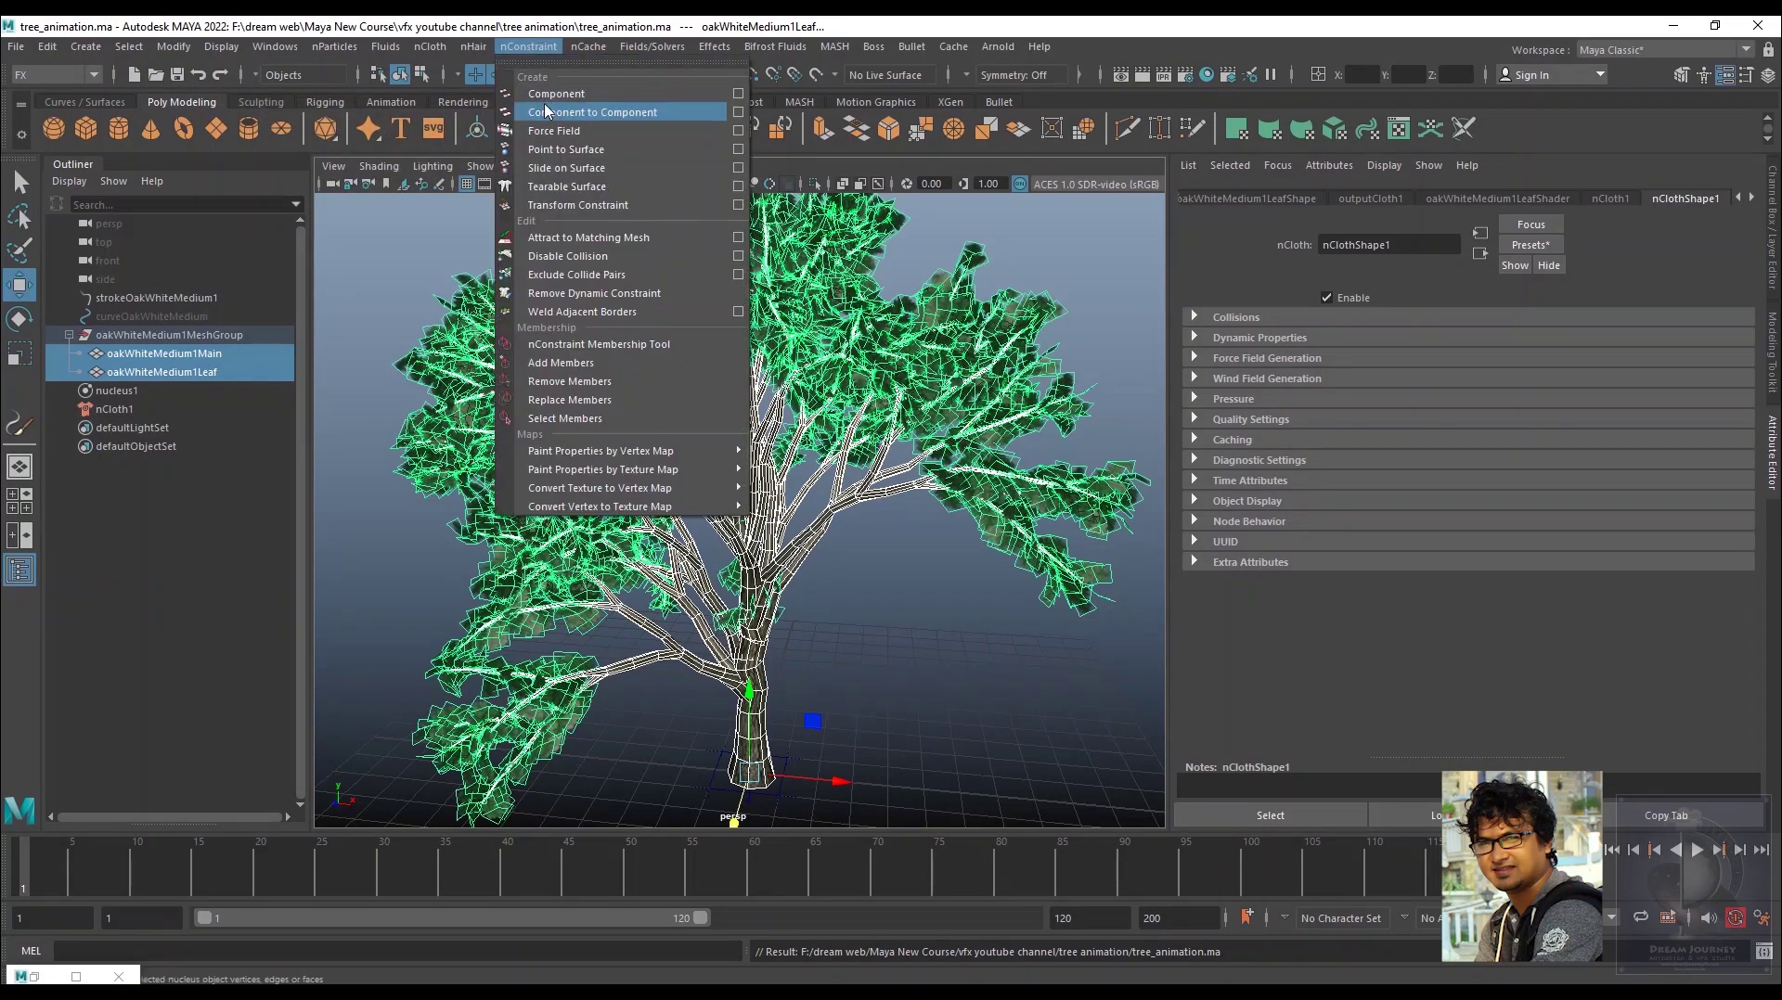
{"action": "left_click", "coordinate": [641, 112]}
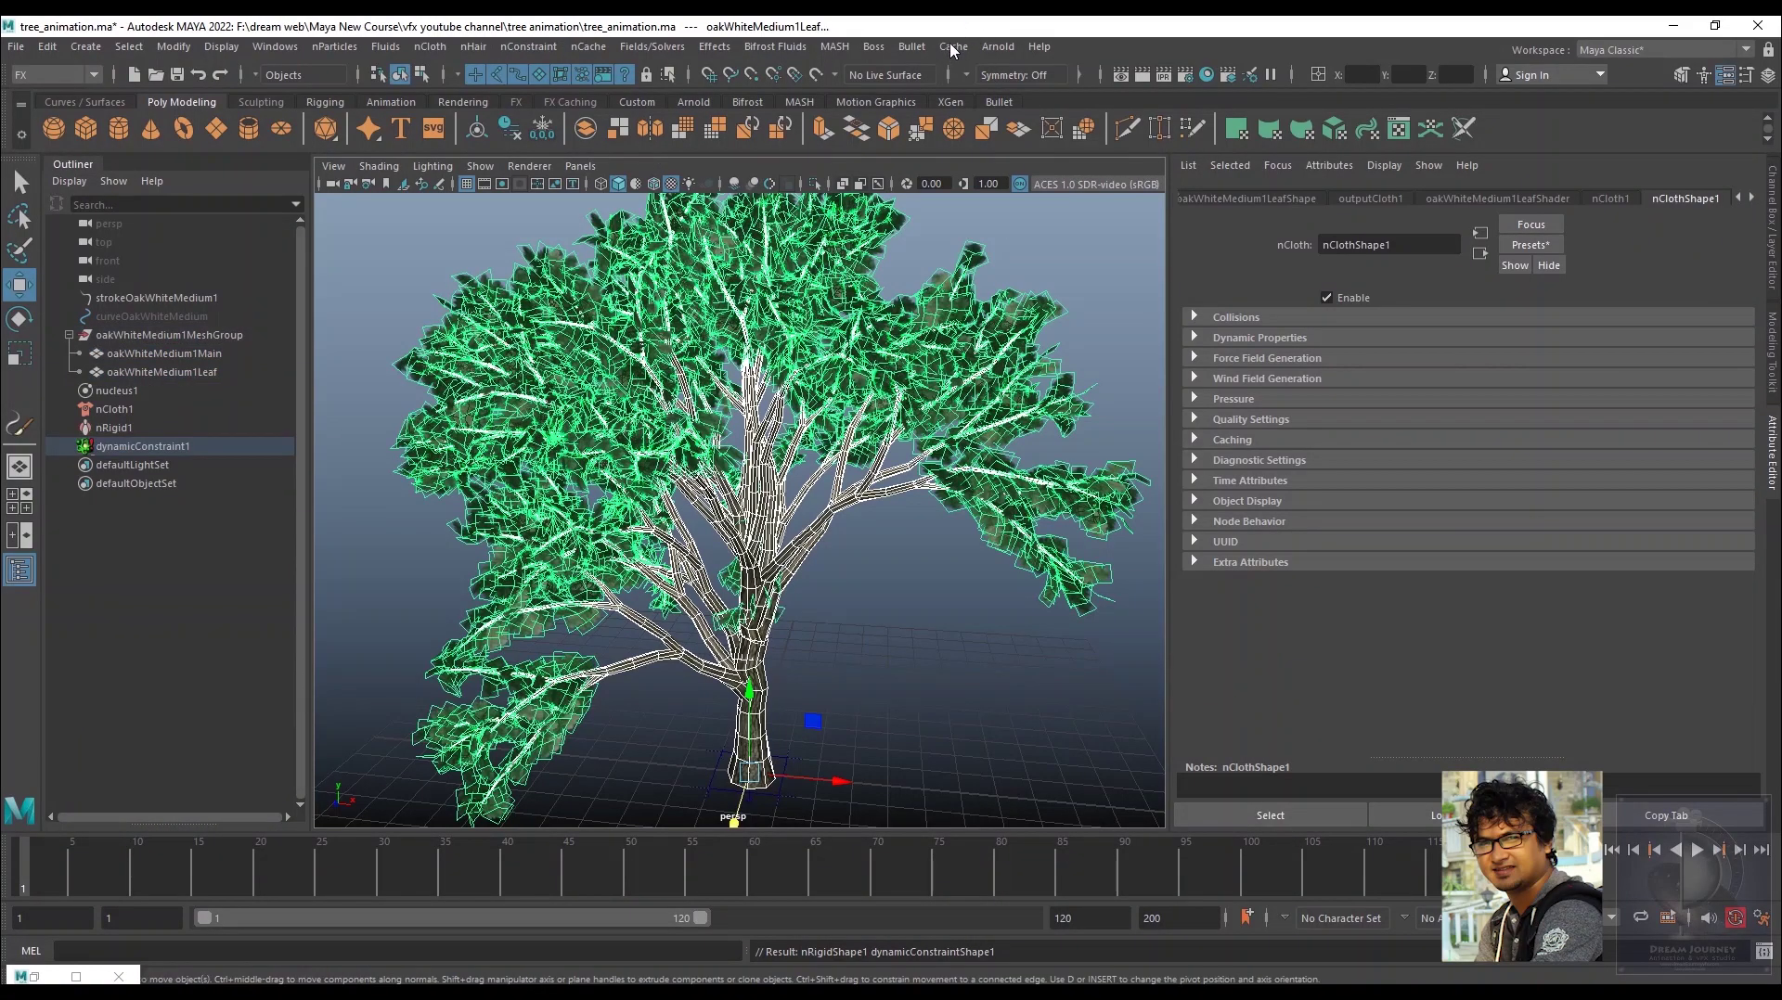
- Show dynamicConstraintShape1 in the Attribute Editor and turn off Display Connections
{"action": "left_click", "coordinate": [170, 444]}
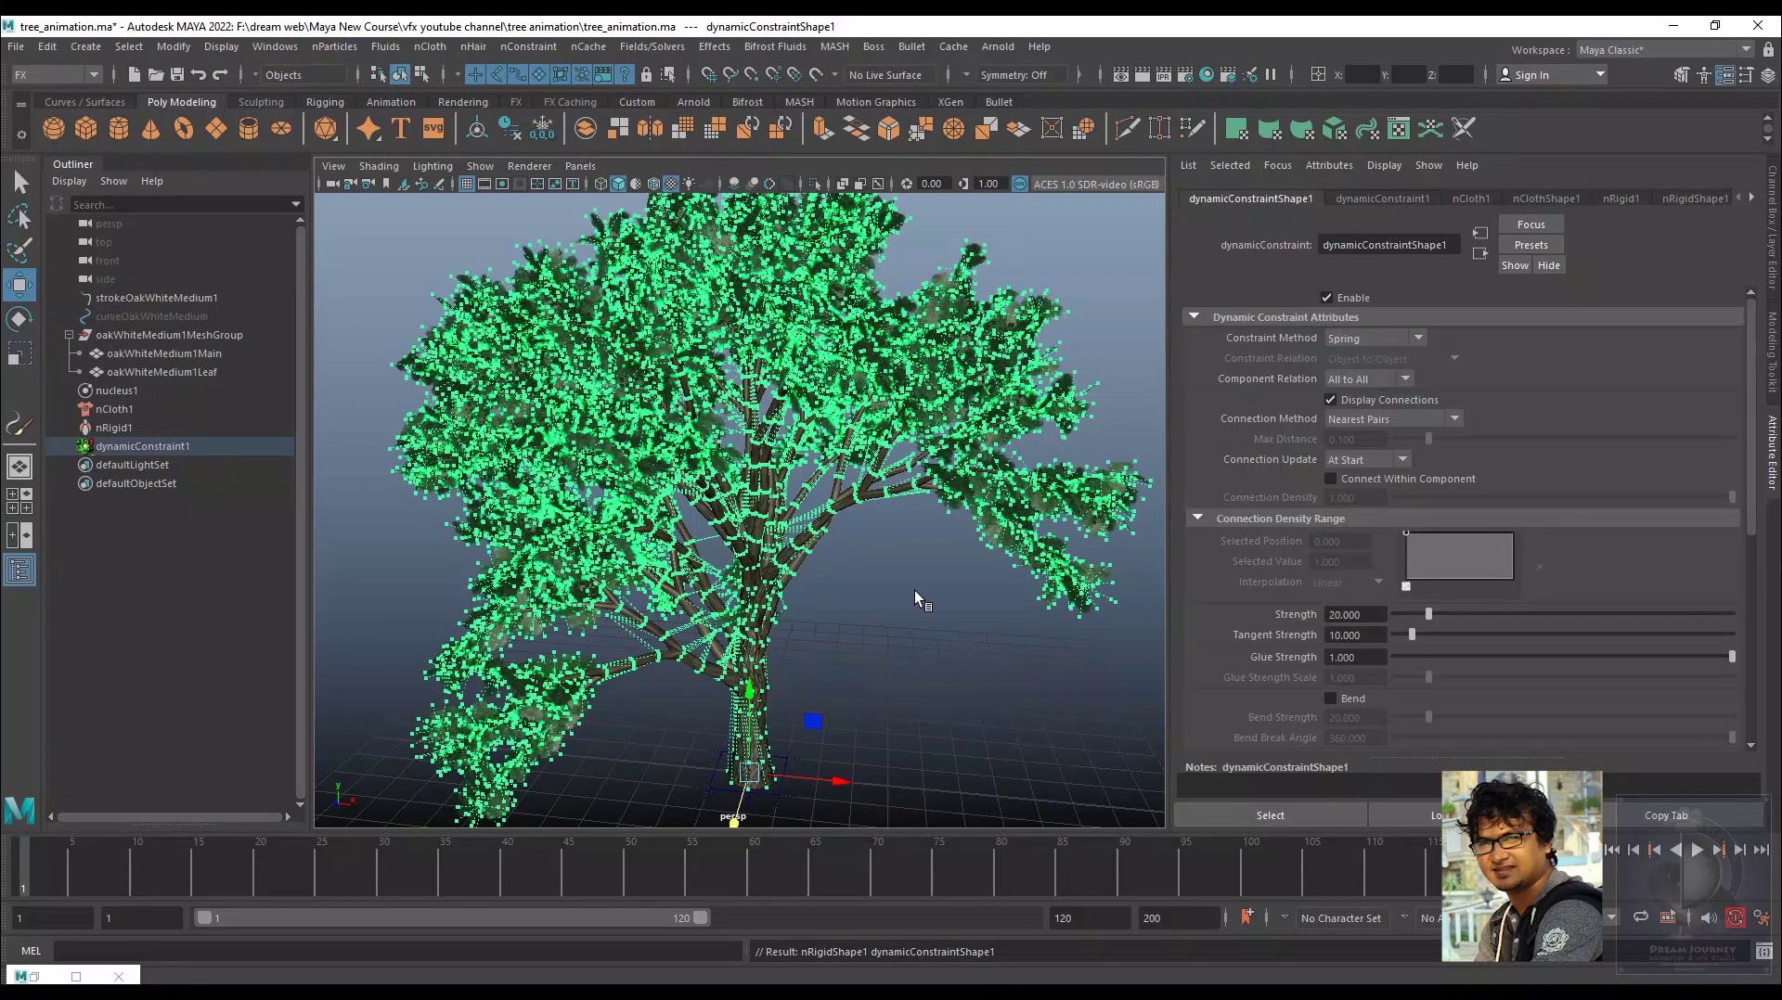
{"action": "left_click_drag", "start_coordinate": [807, 562], "coordinate": [777, 557], "text": "alt"}
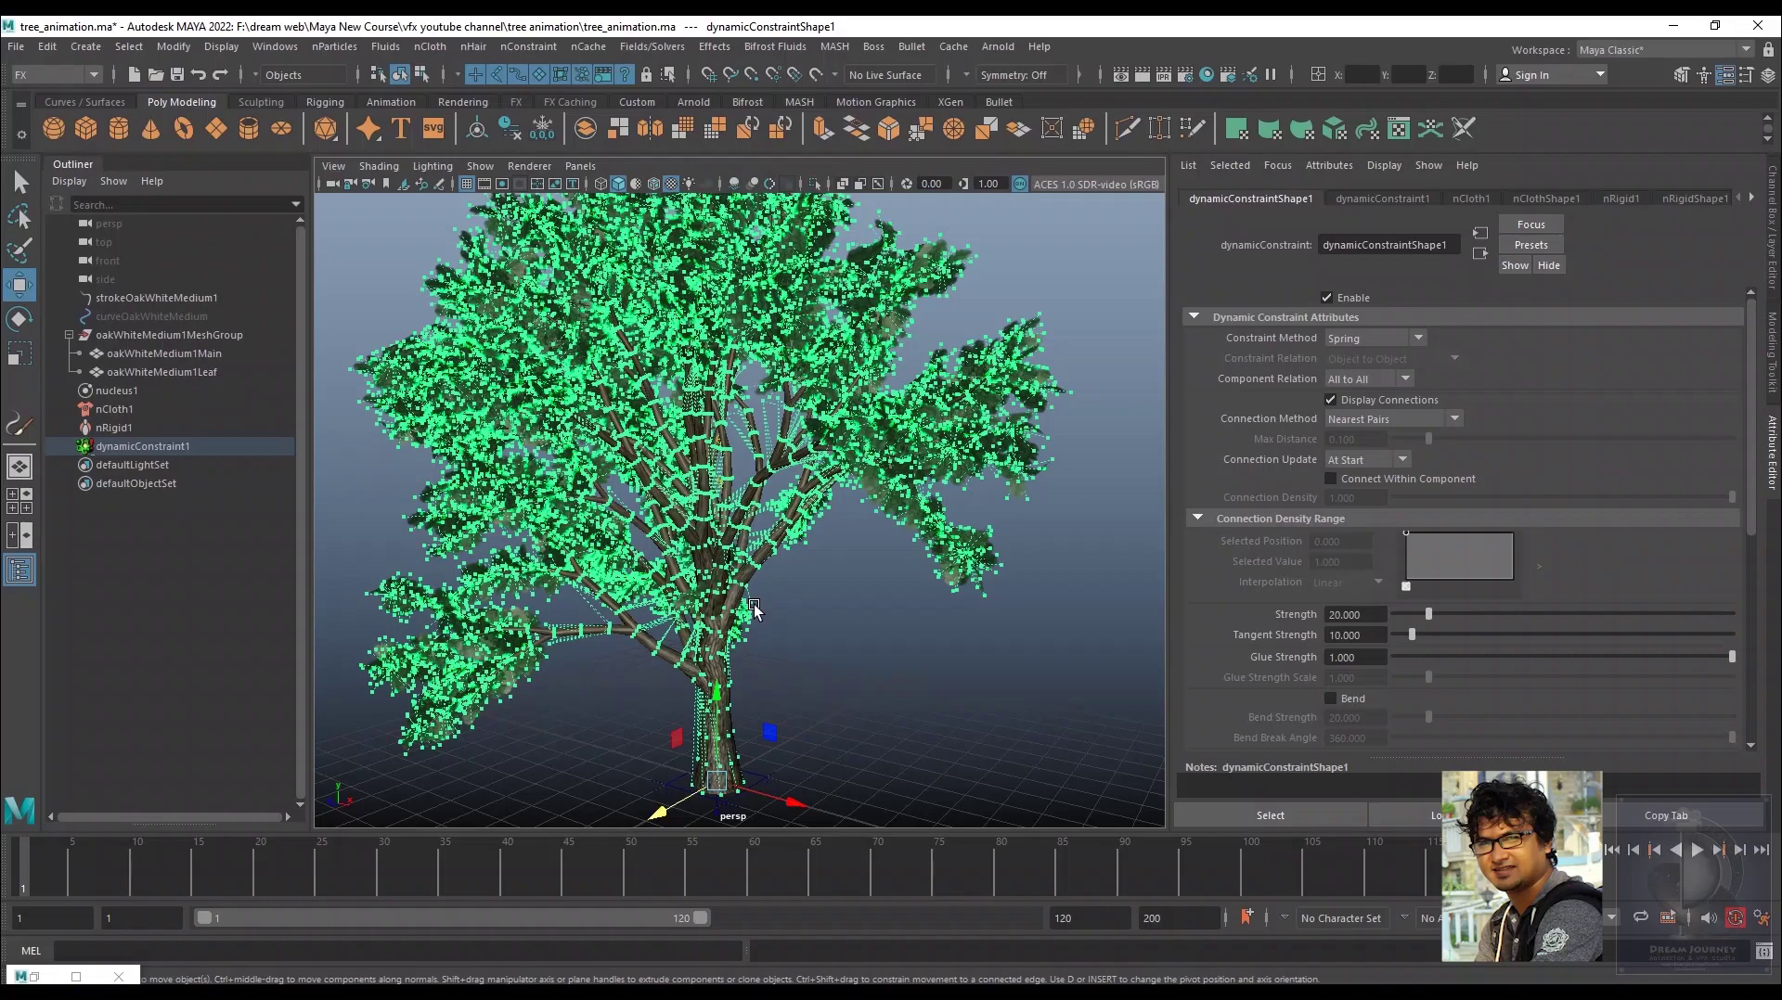
{"action": "left_click", "coordinate": [144, 448]}
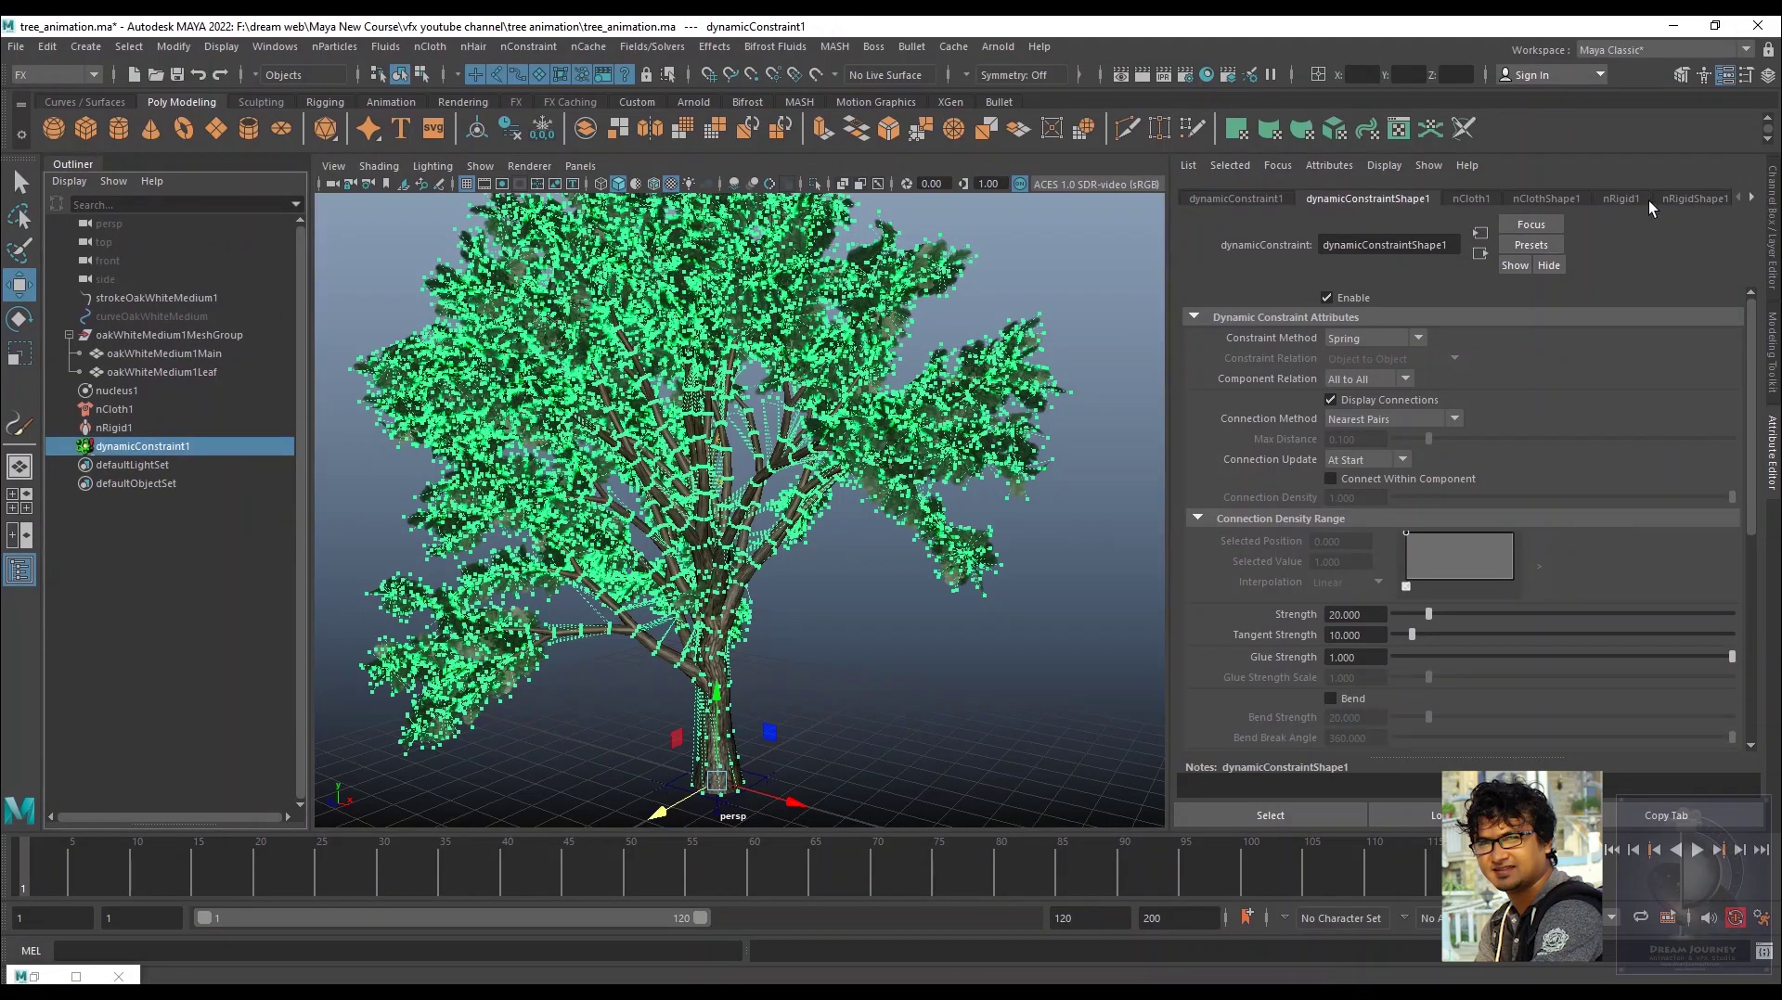
{"action": "left_click", "coordinate": [1279, 167]}
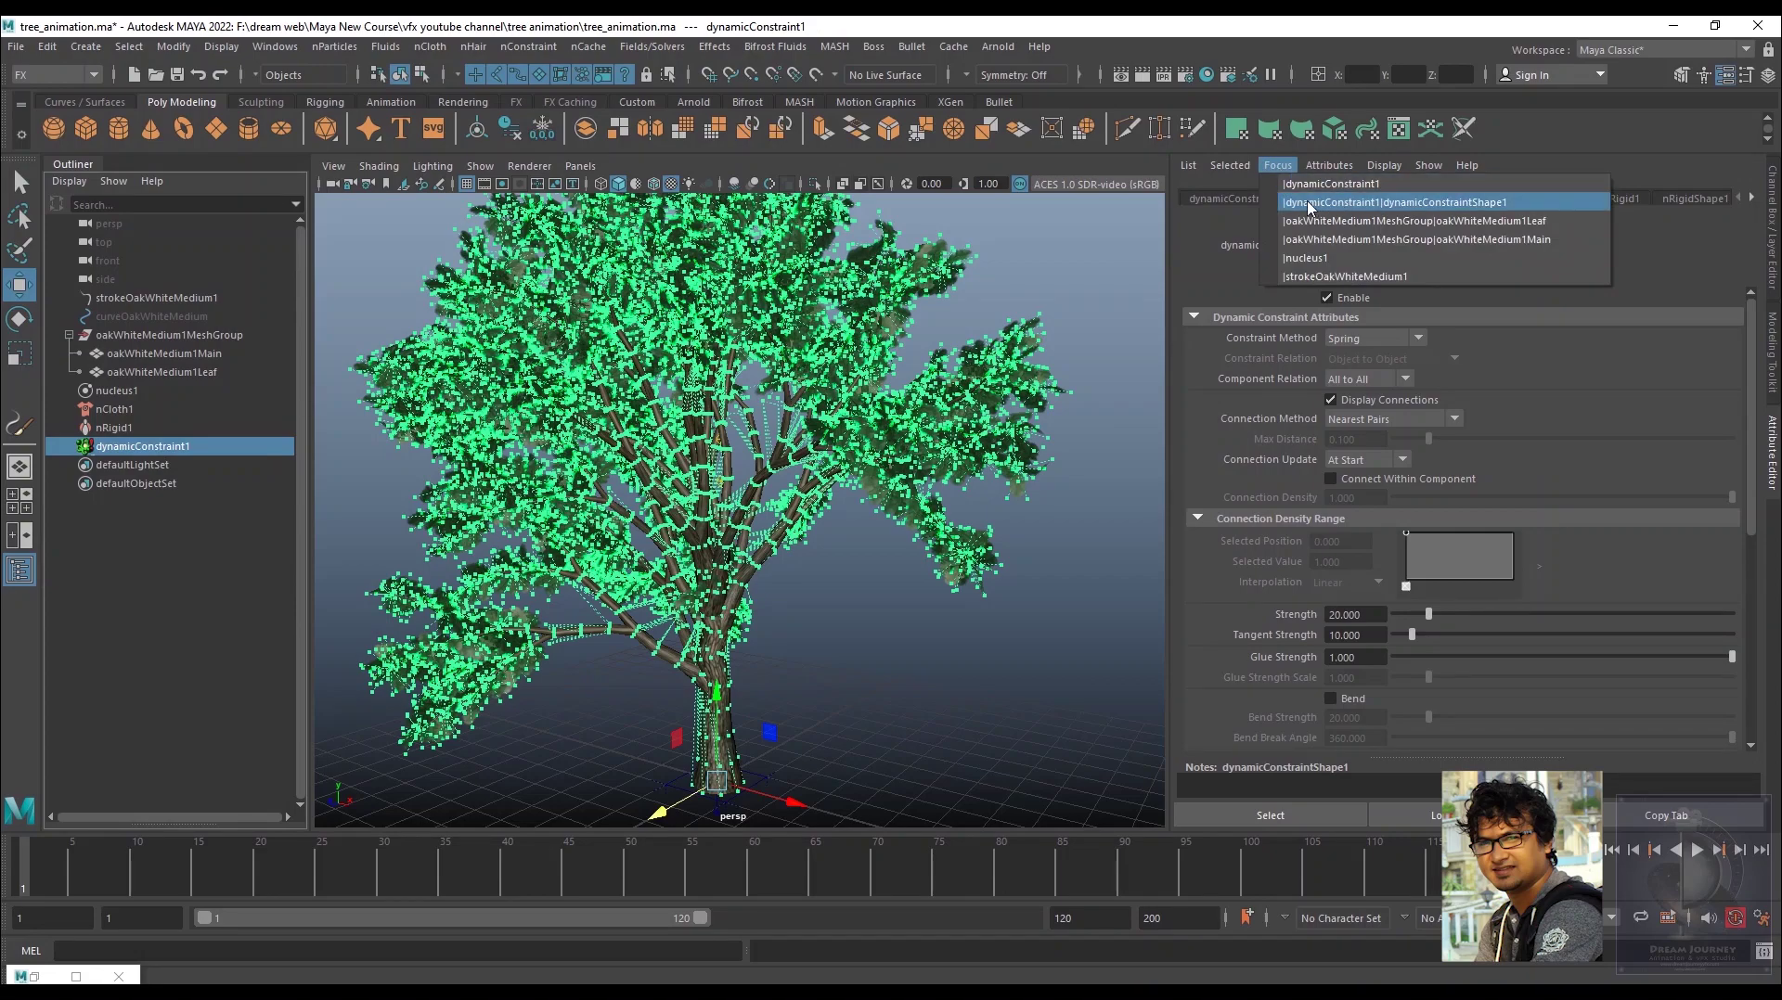
{"action": "left_click", "coordinate": [1468, 203]}
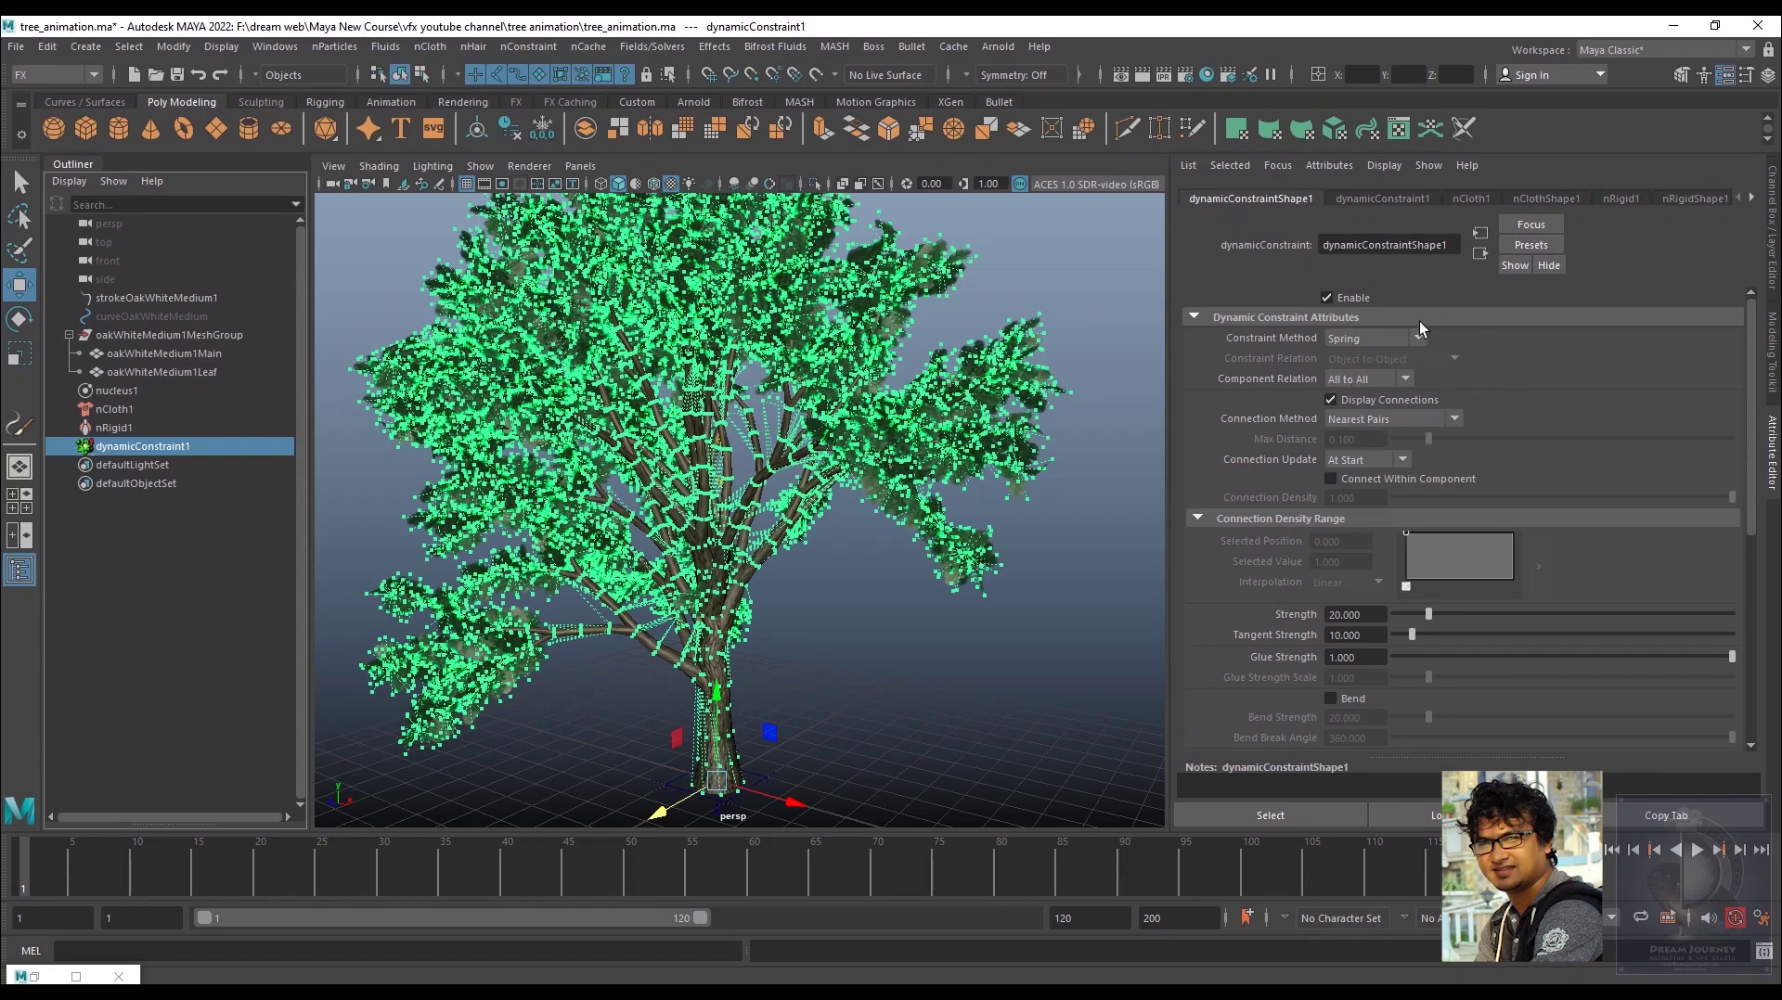
{"action": "left_click", "coordinate": [1330, 400]}
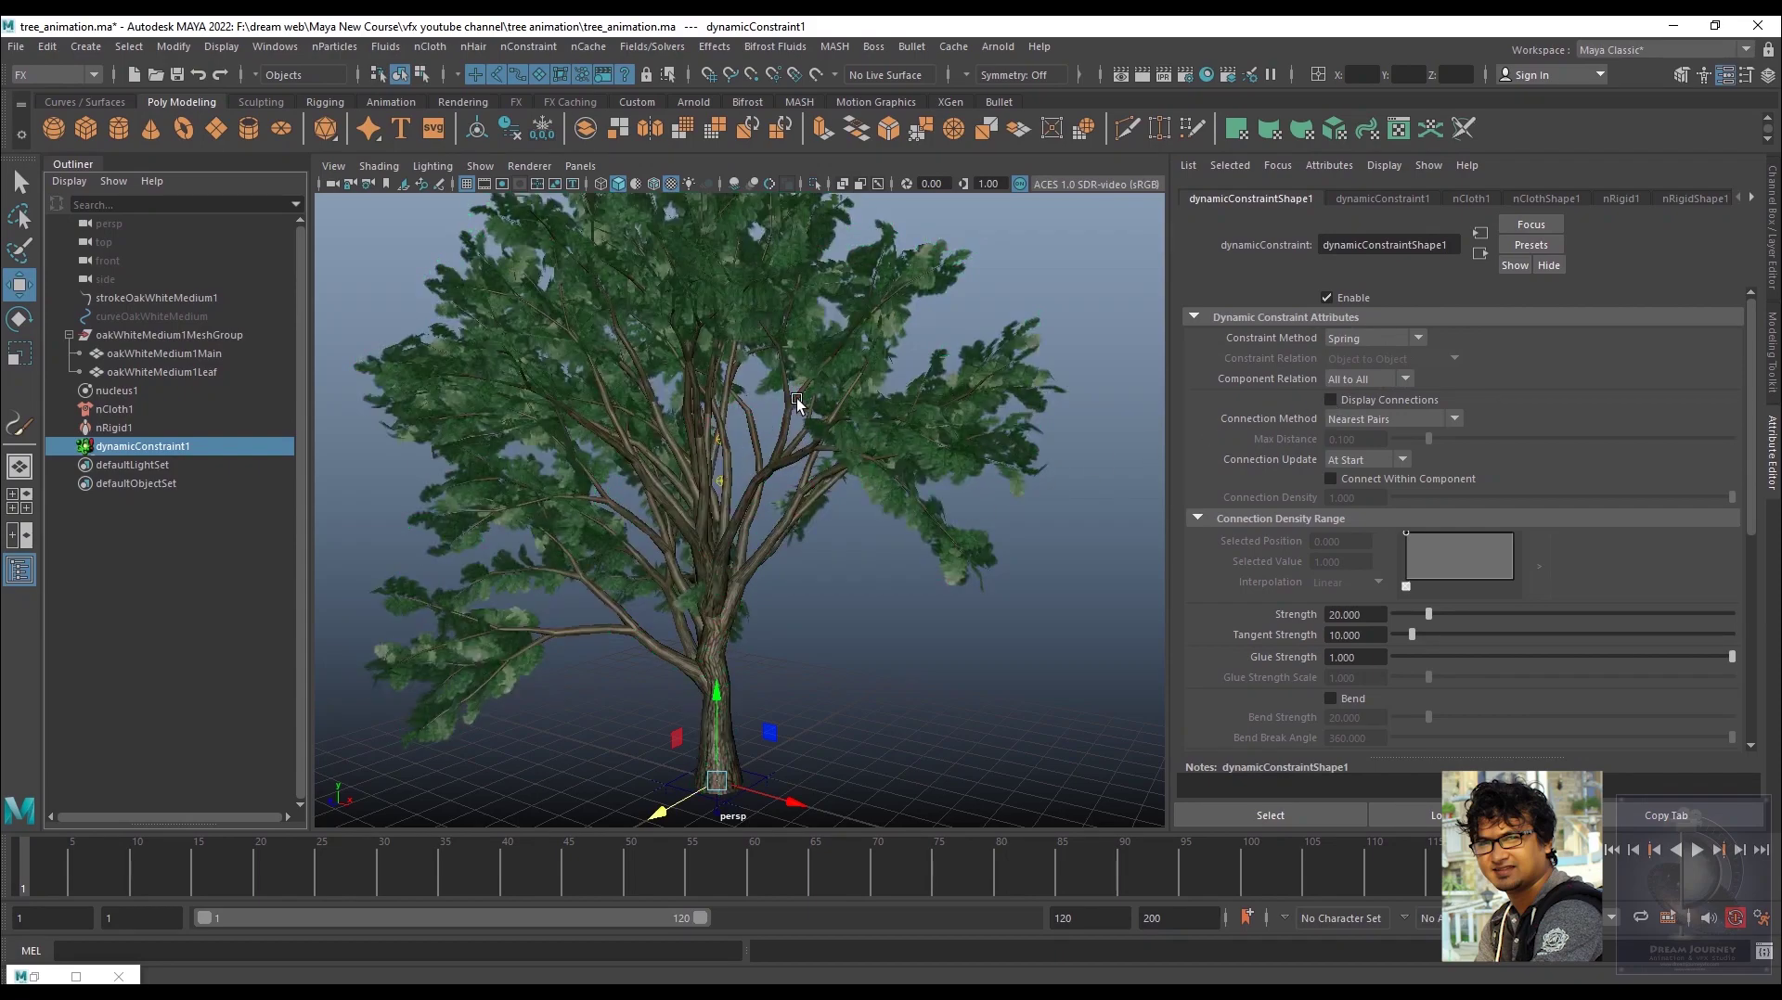
{"action": "left_click", "coordinate": [1357, 423]}
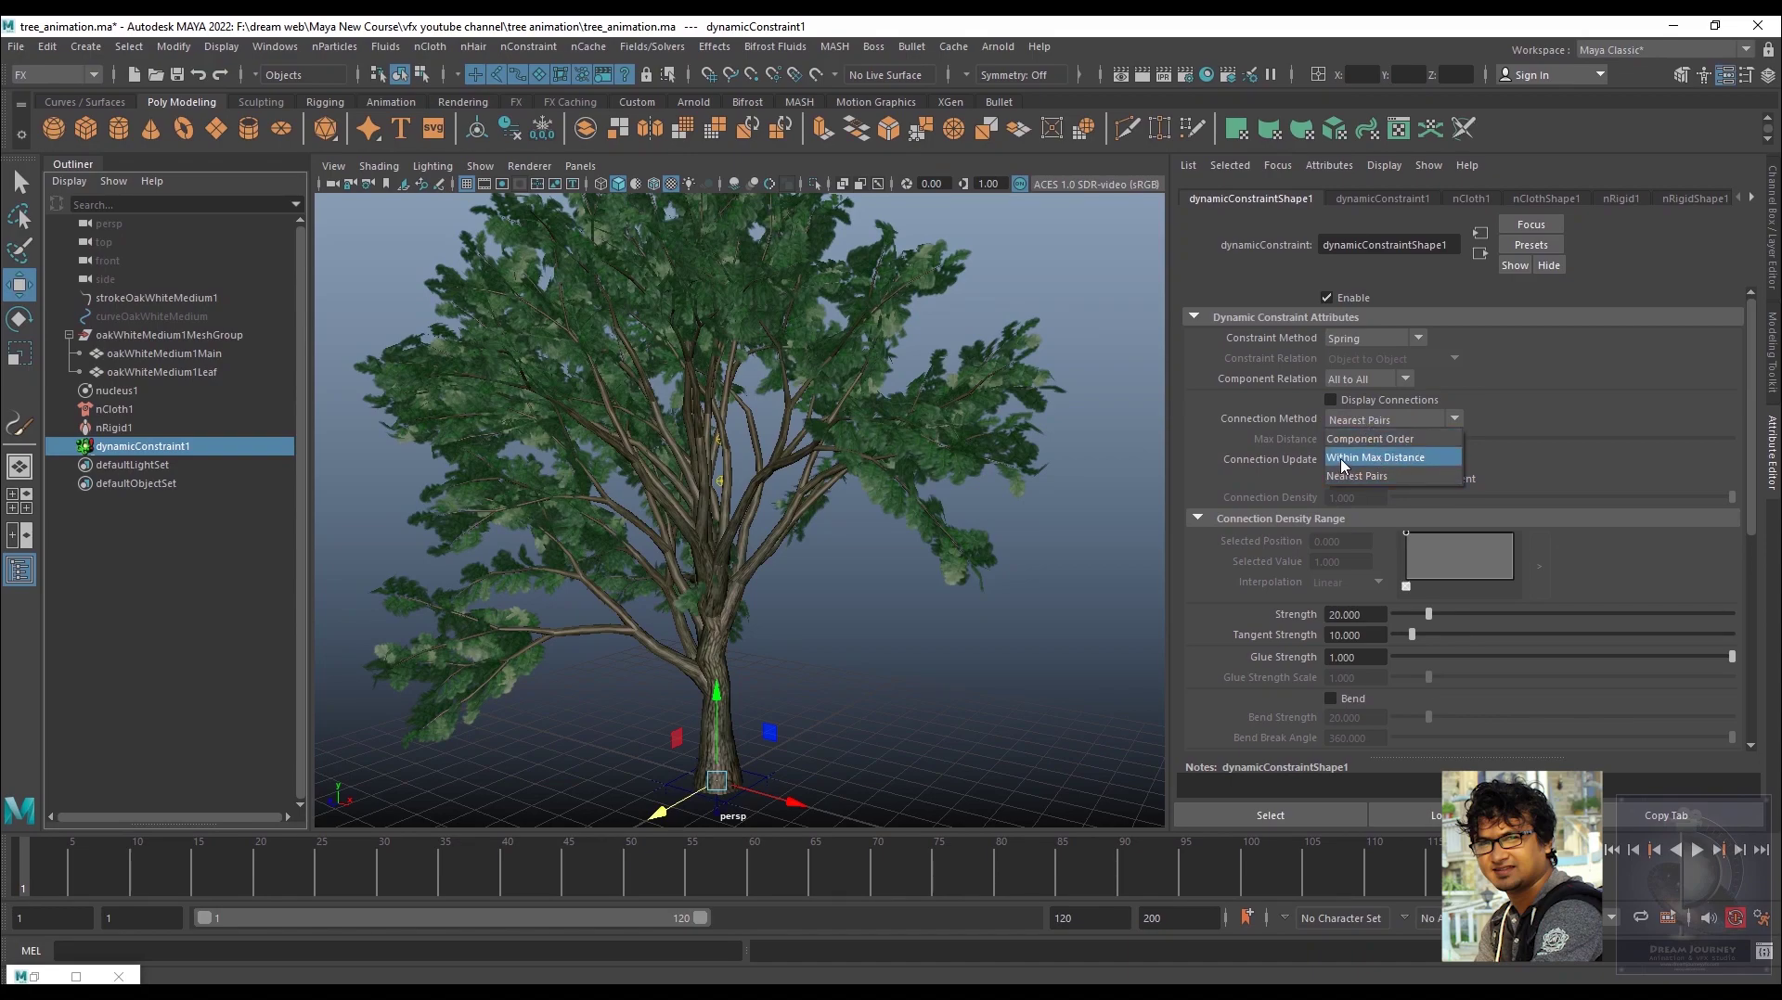
- Switch Connection Method to Within Max Distance and review Max Distance 0.100 and Strength settings
{"action": "left_click", "coordinate": [1401, 466]}
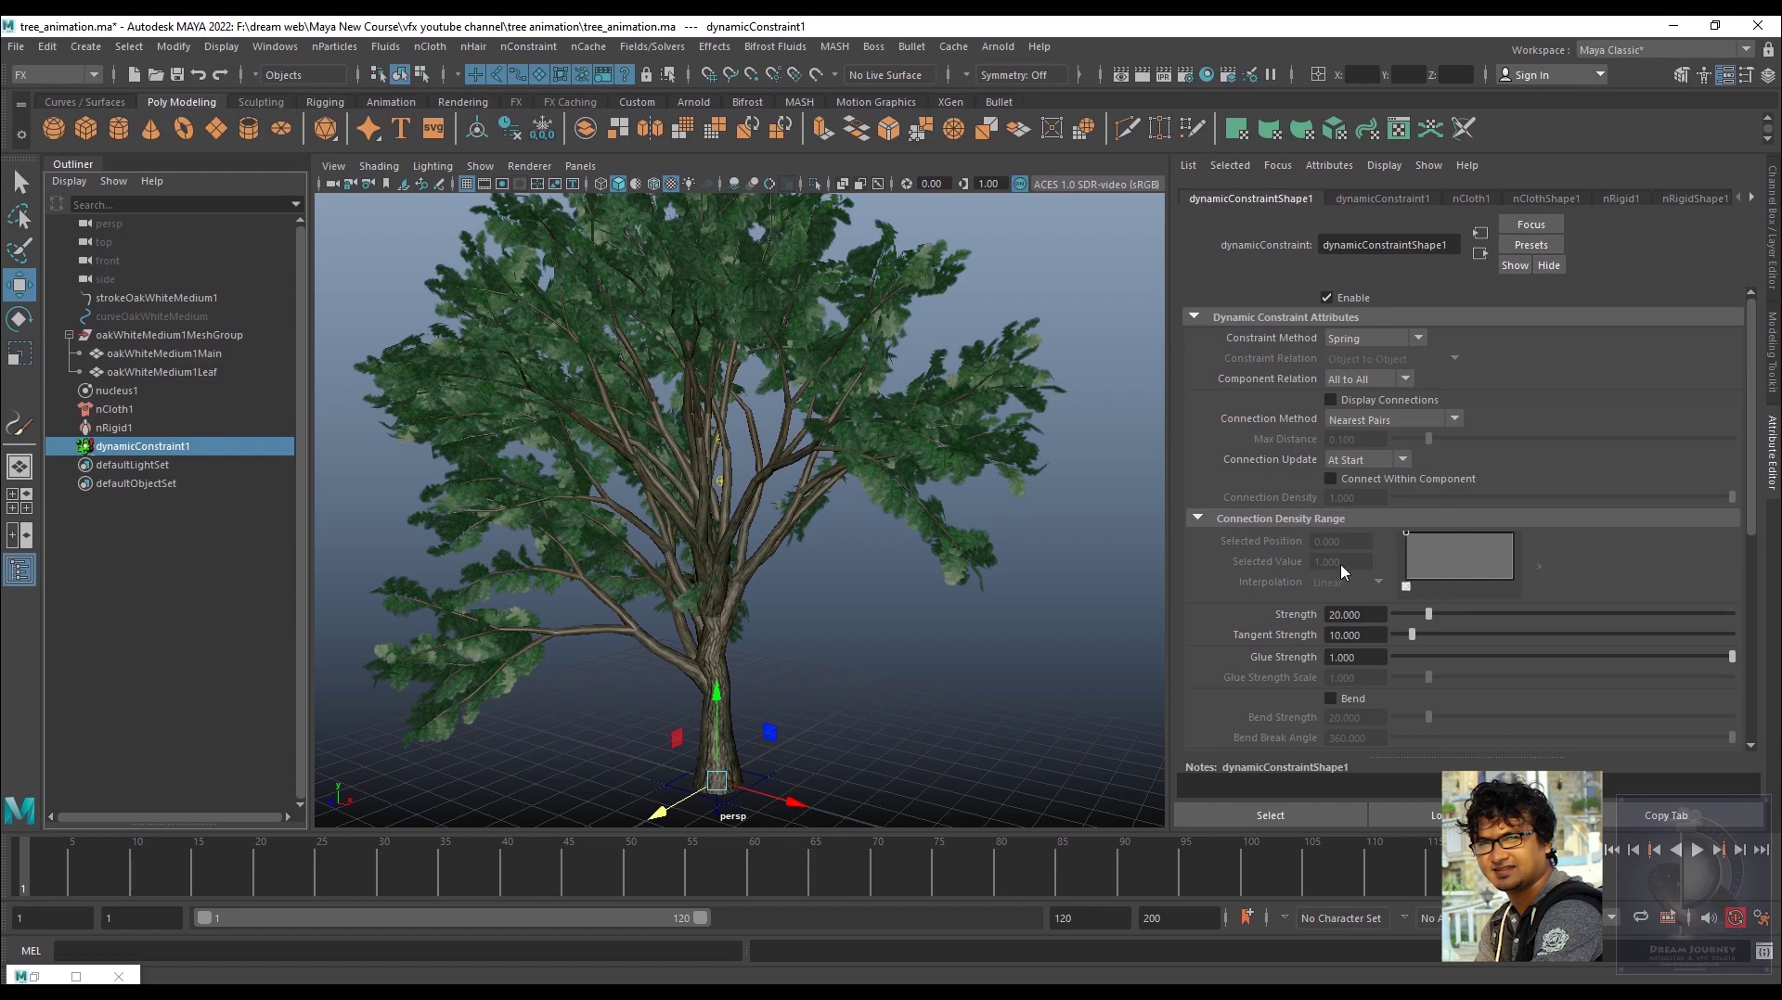
{"action": "scroll", "coordinate": [1409, 425], "scroll_direction": "up", "scroll_amount": 1}
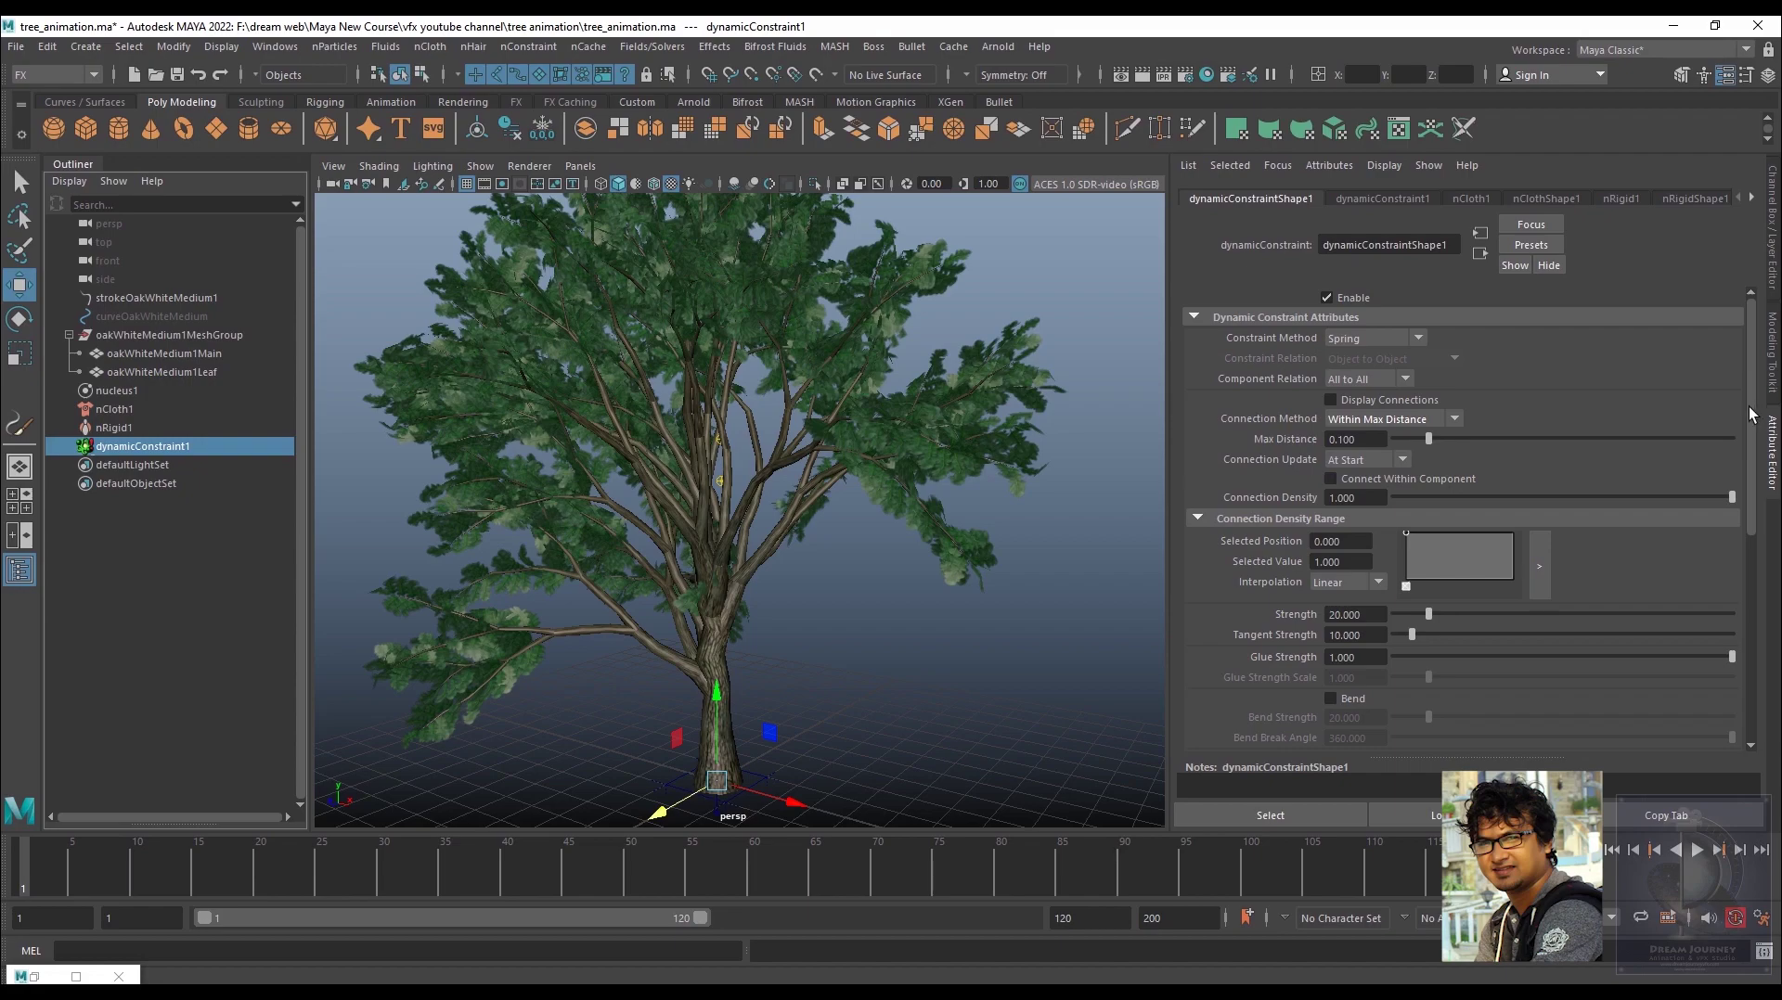
{"action": "left_click_drag", "start_coordinate": [1752, 414], "coordinate": [1778, 648]}
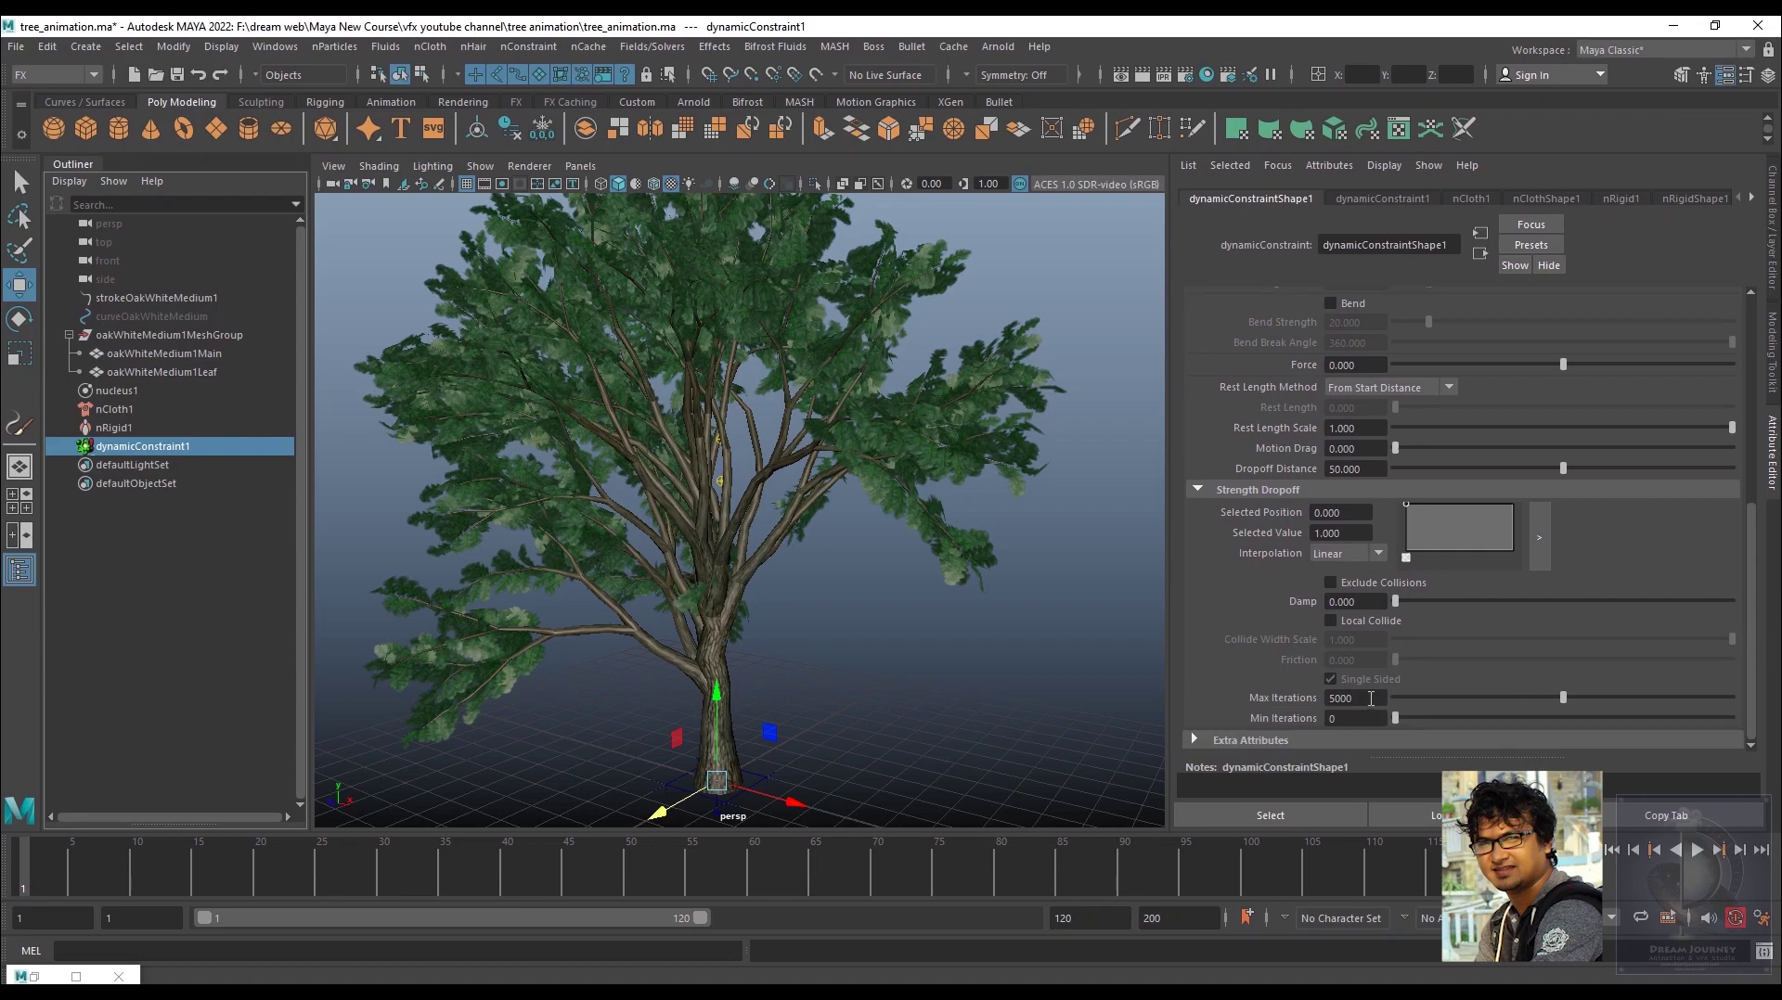
{"action": "left_click_drag", "start_coordinate": [1750, 611], "coordinate": [1735, 398]}
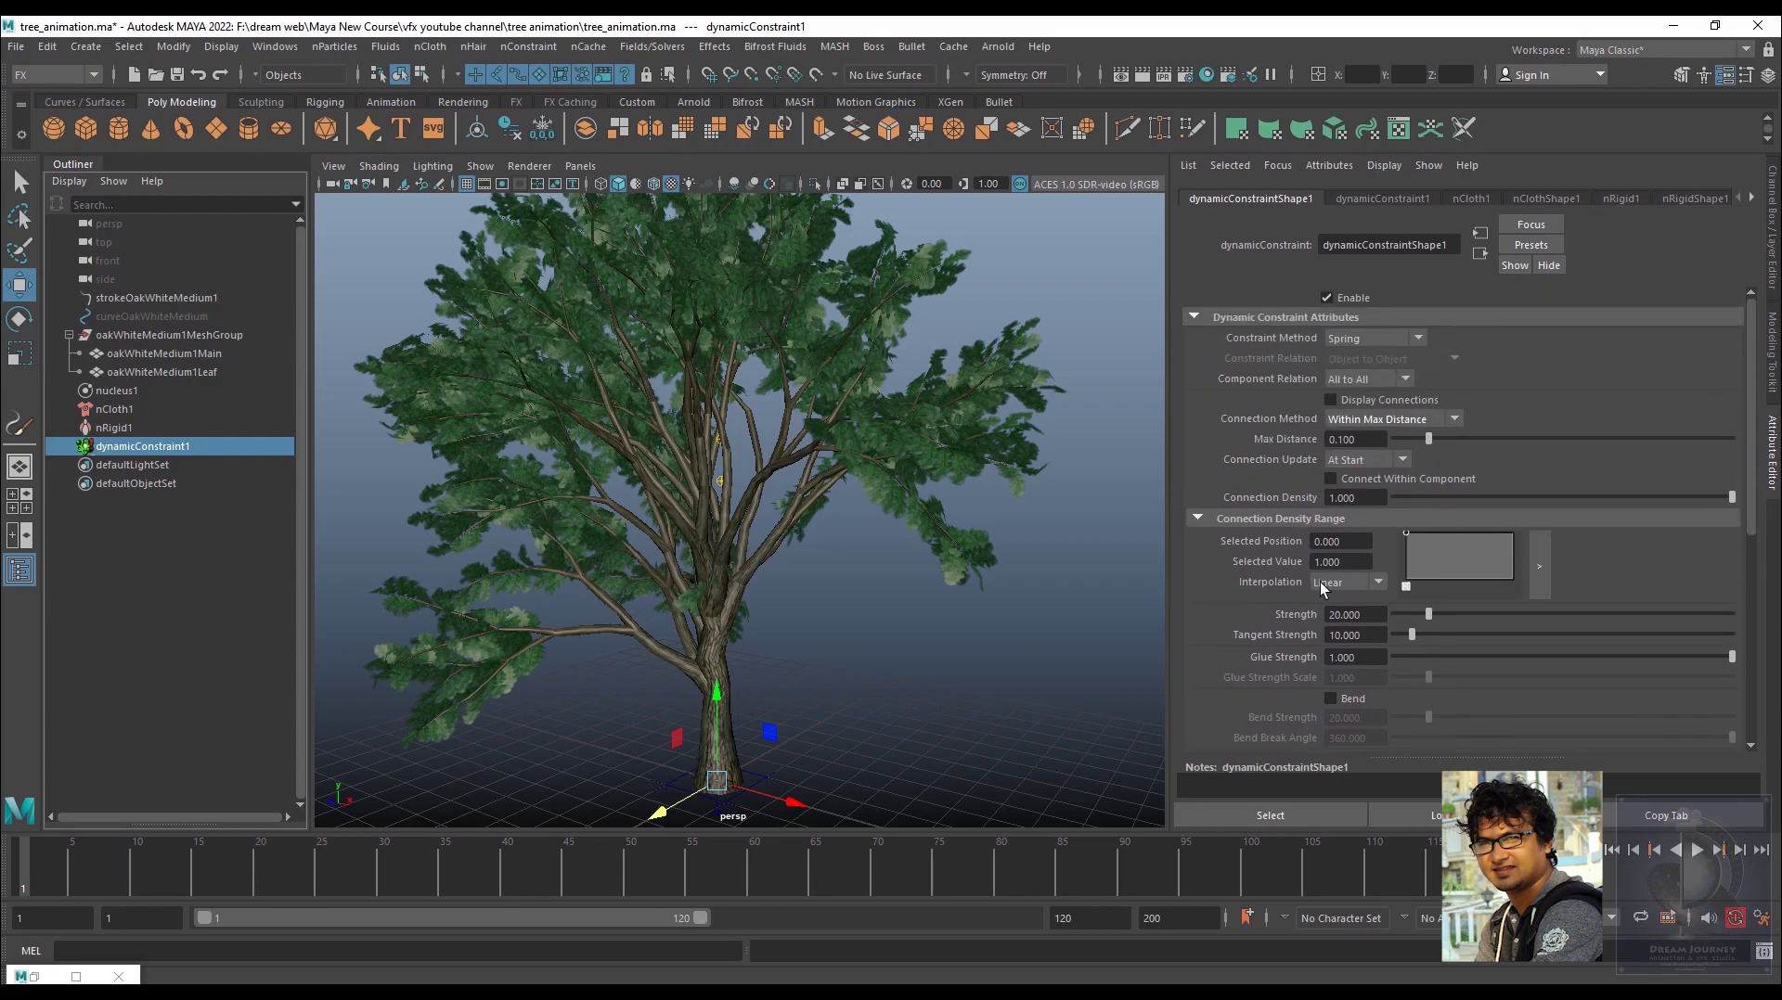
- Key constraint Strength at 20 on frame 1 and 10 on frame 50
{"action": "right_click", "coordinate": [1287, 615]}
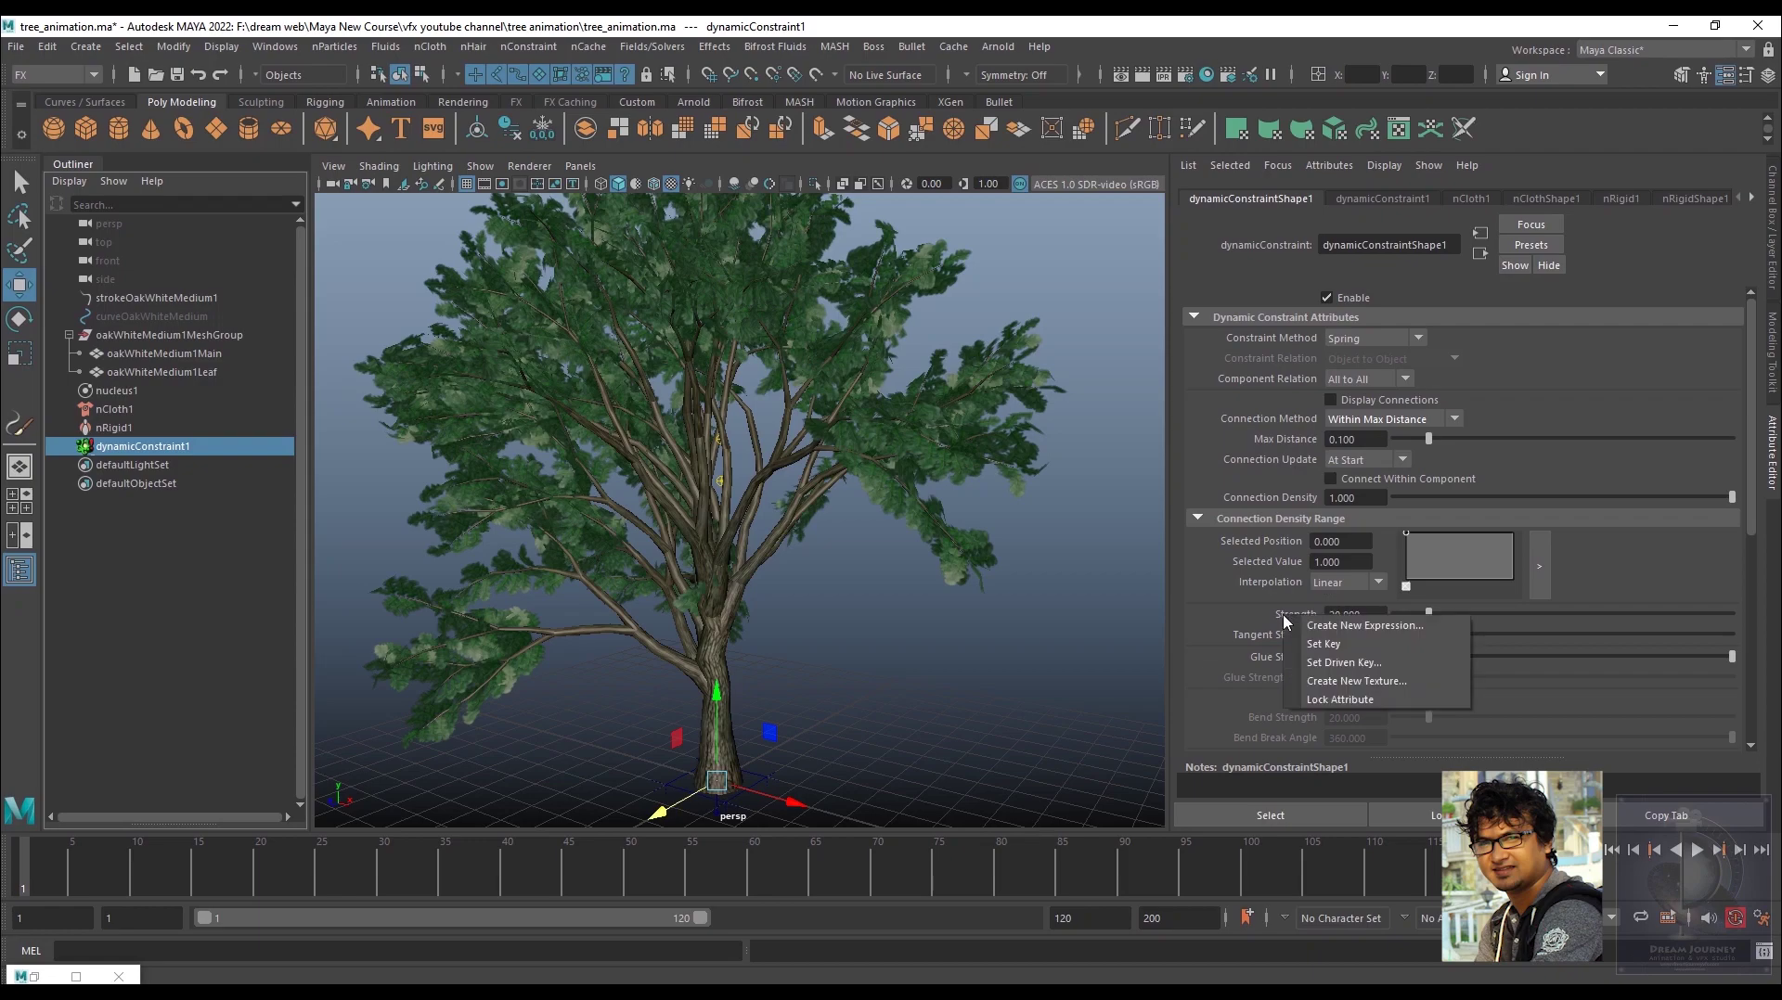
{"action": "left_click", "coordinate": [1336, 623]}
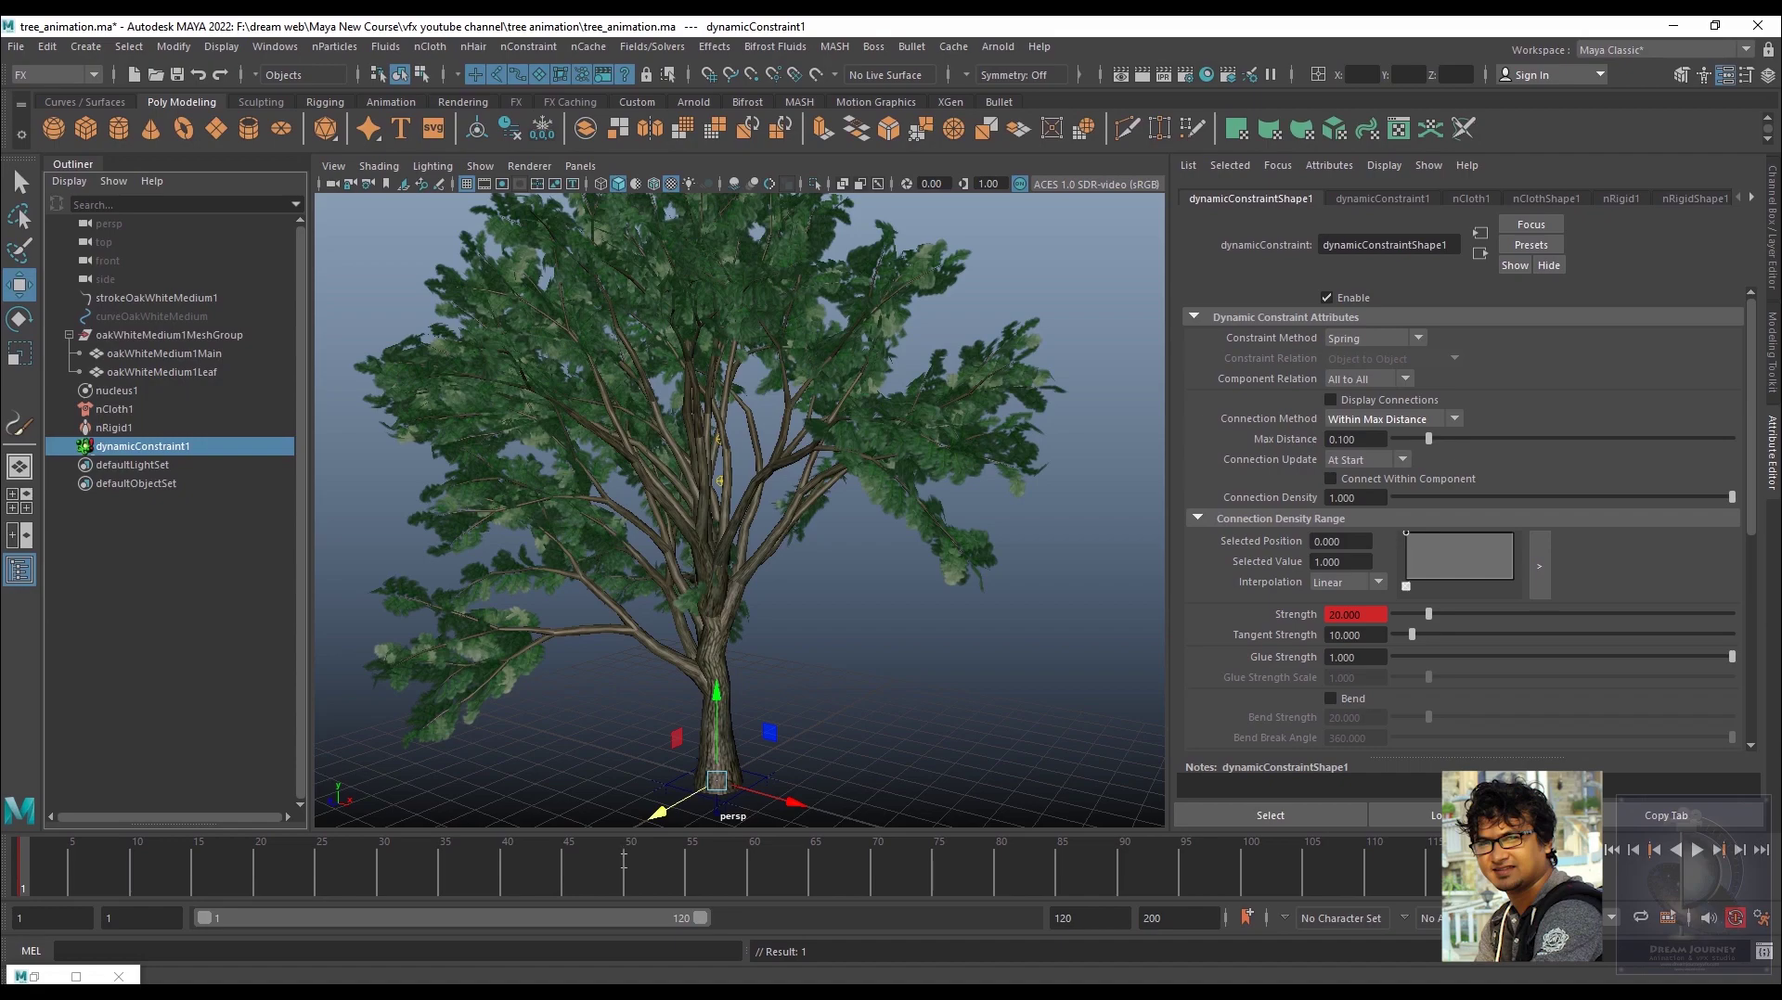
{"action": "left_click_drag", "start_coordinate": [750, 872], "coordinate": [621, 874]}
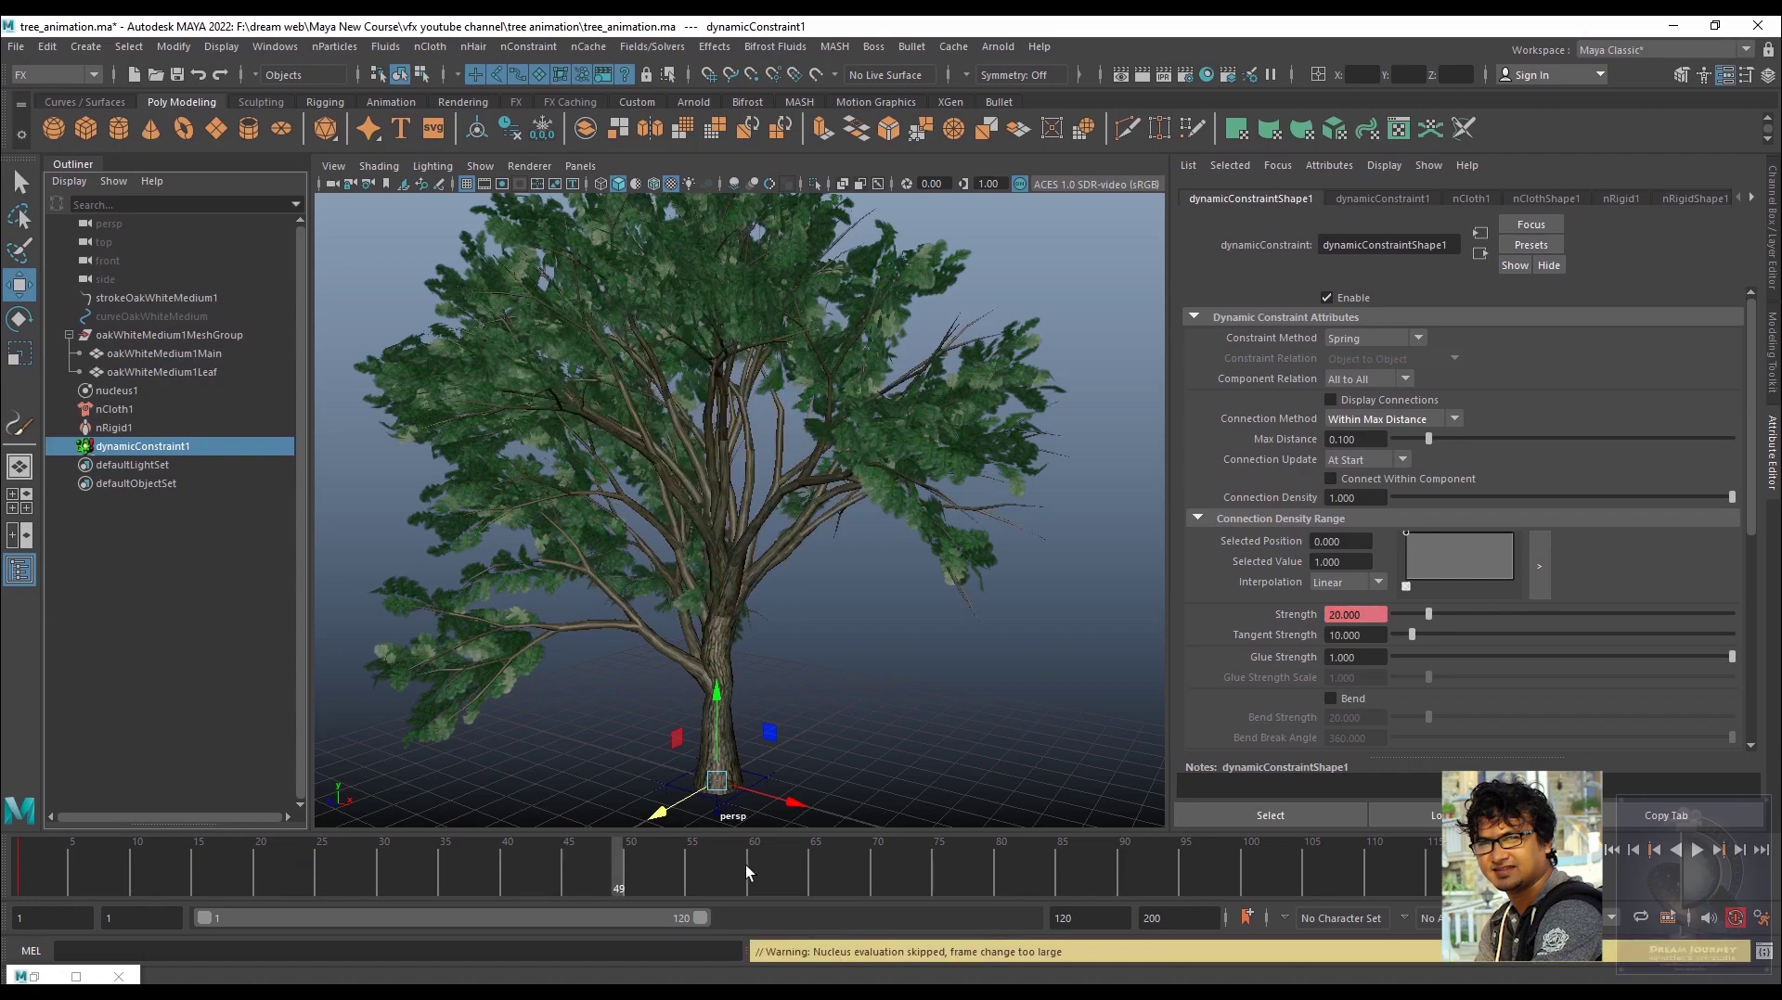
{"action": "left_click", "coordinate": [632, 867]}
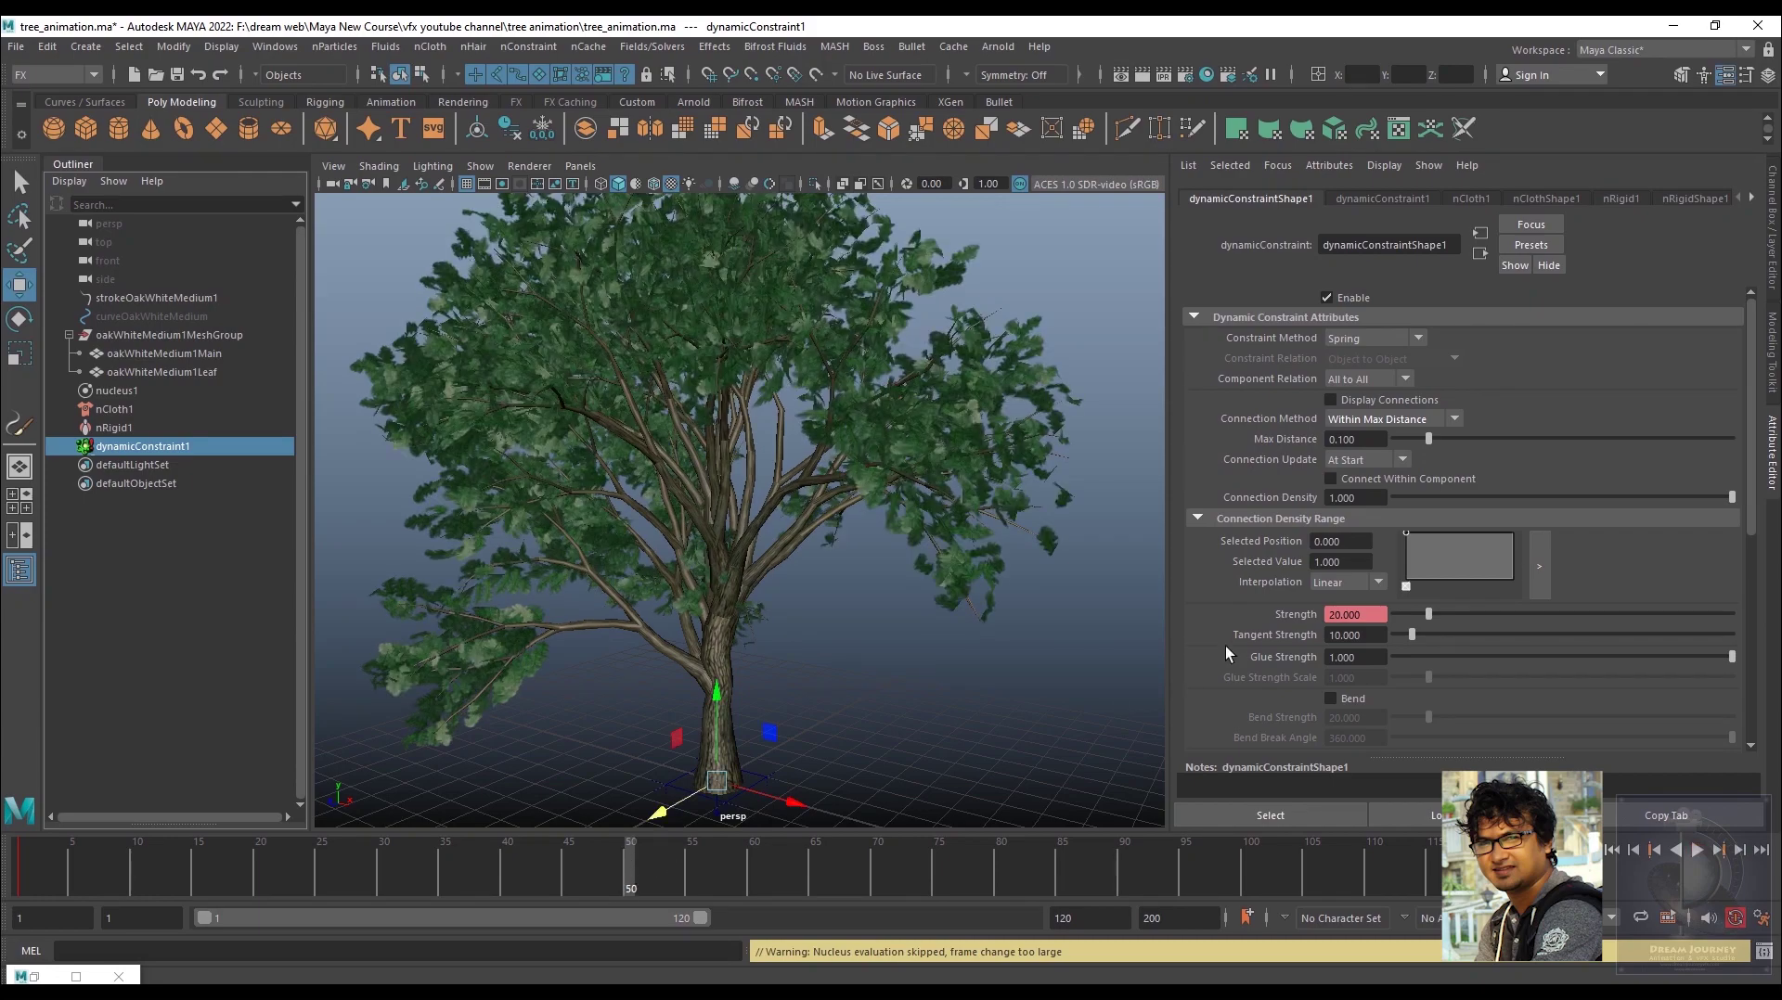
{"action": "double_click", "coordinate": [1369, 612]}
{"action": "type", "text": "10"}
{"action": "key", "text": "Return"}
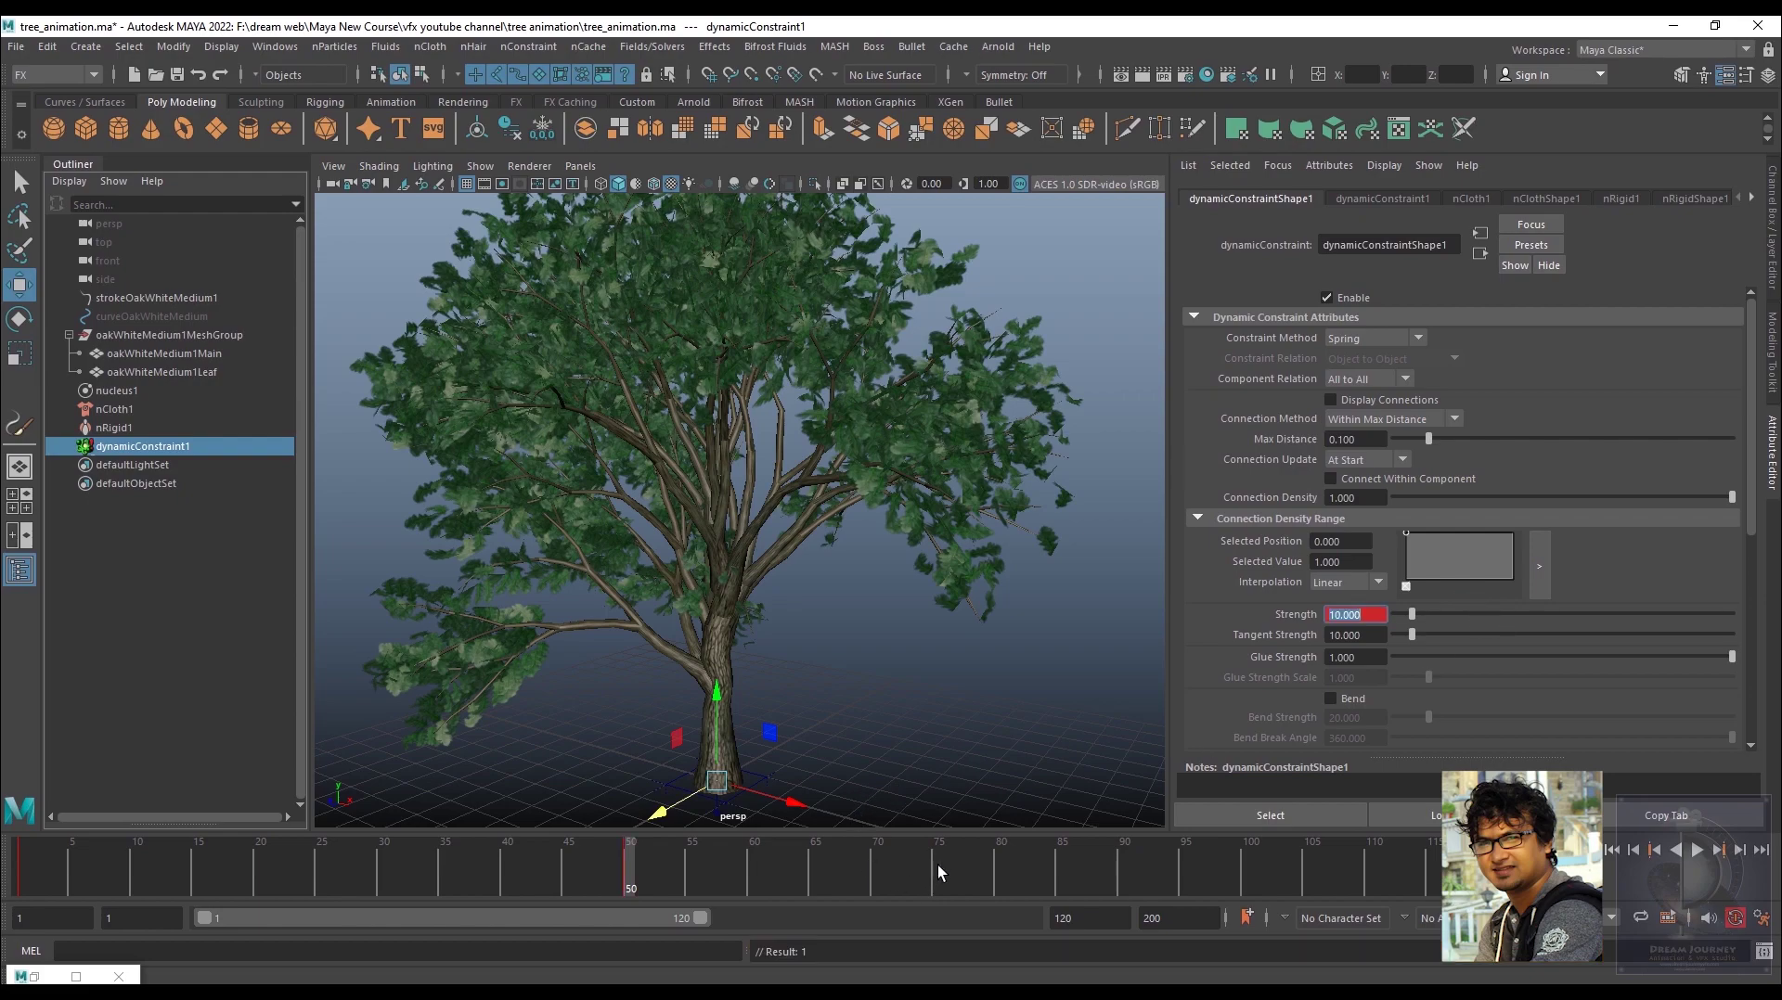
- Key Strength at 0 on frame 80, then return to the first frame
{"action": "left_click", "coordinate": [938, 866]}
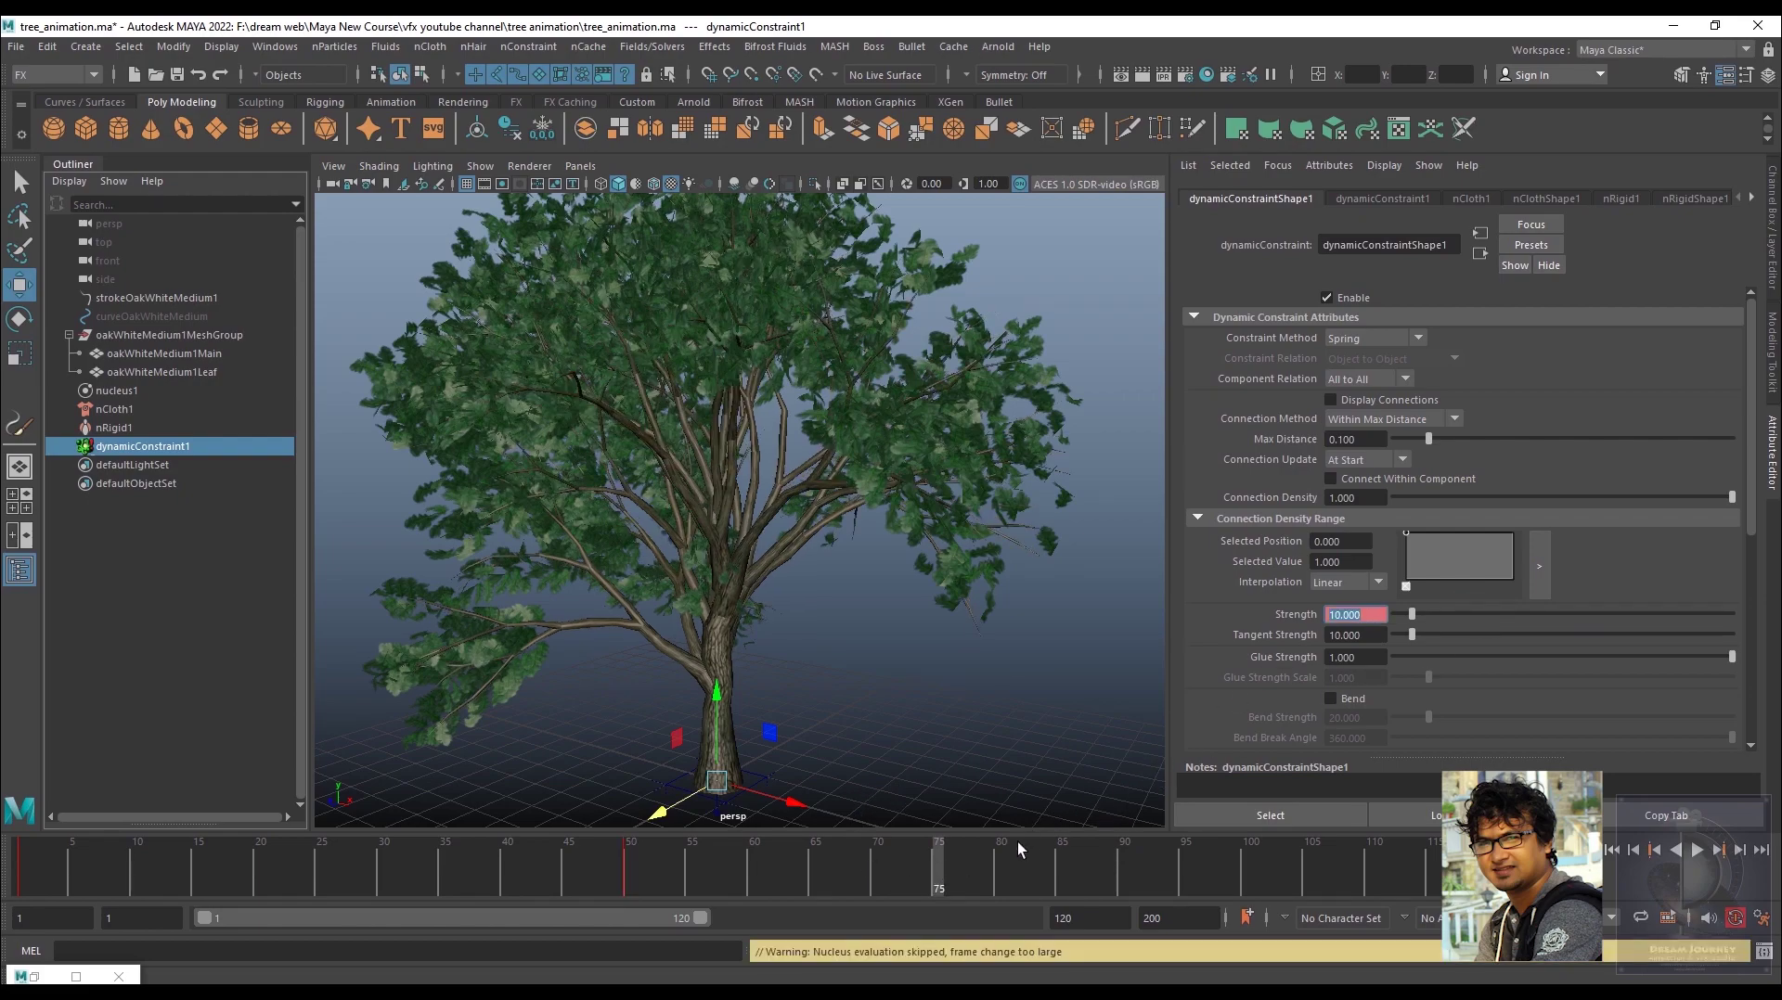
{"action": "left_click", "coordinate": [1001, 867]}
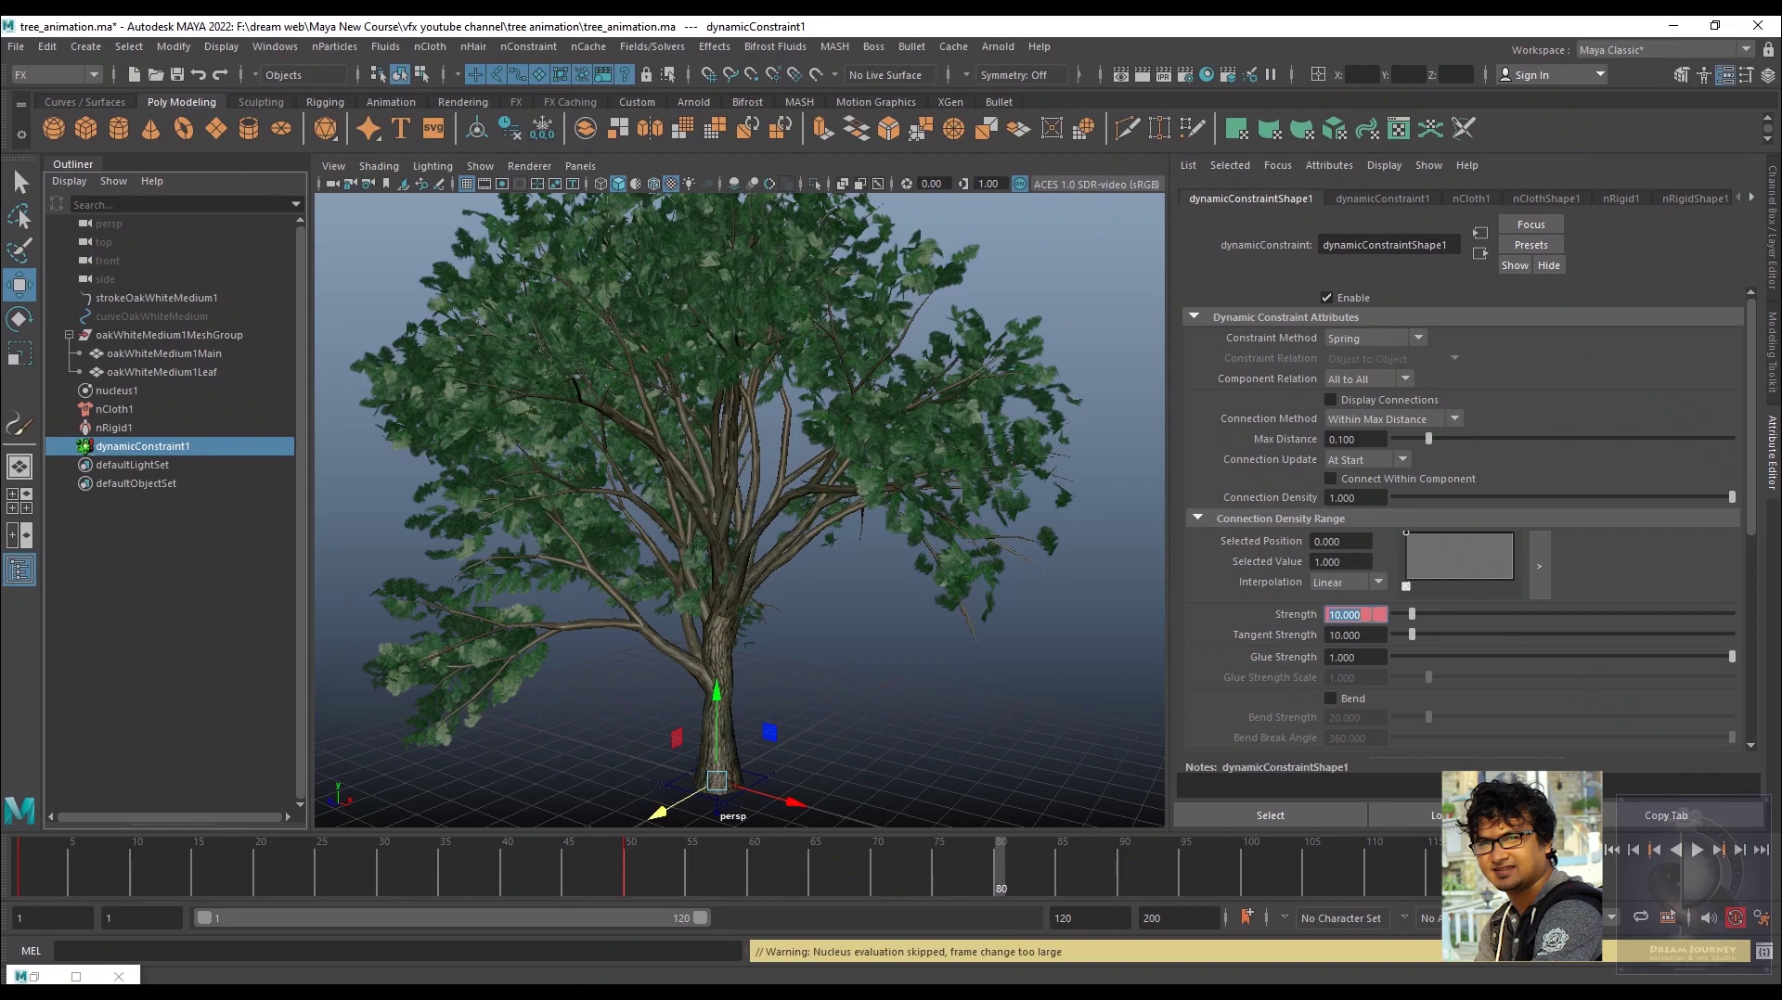
{"action": "type", "text": "0"}
{"action": "key", "text": "Return"}
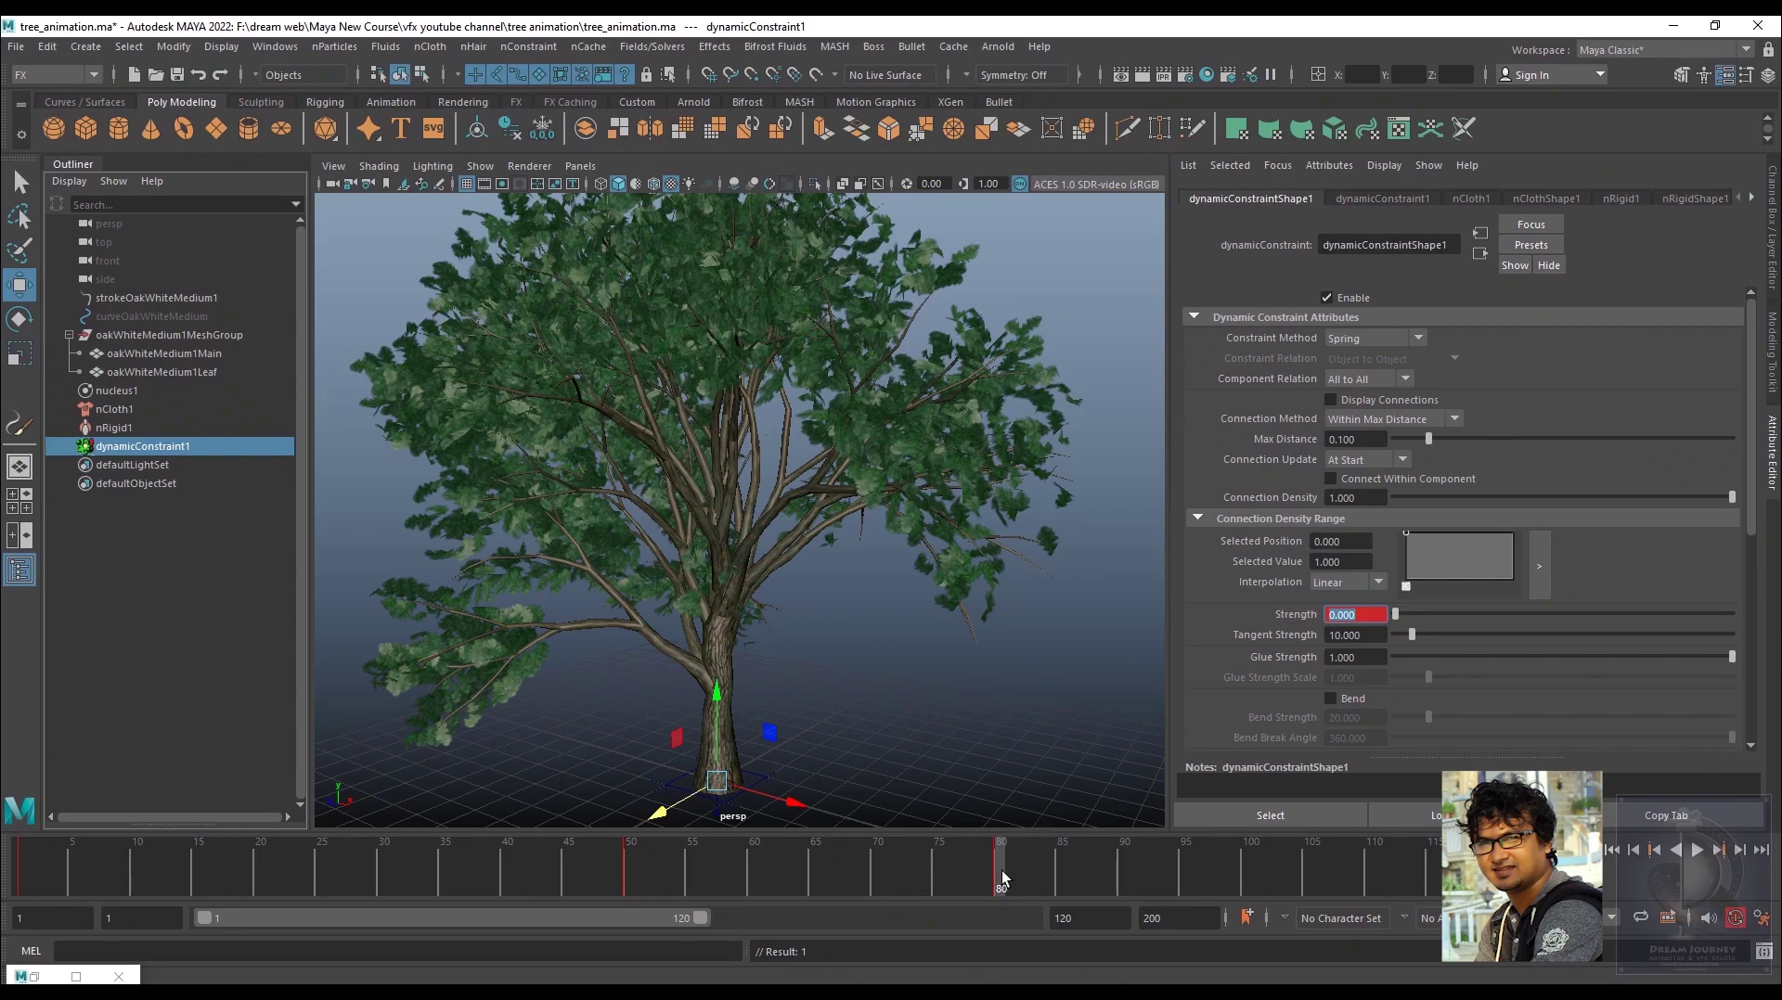
{"action": "scroll", "coordinate": [1048, 633], "scroll_direction": "down", "scroll_amount": 3}
{"action": "scroll", "coordinate": [918, 622], "scroll_direction": "down", "scroll_amount": 3}
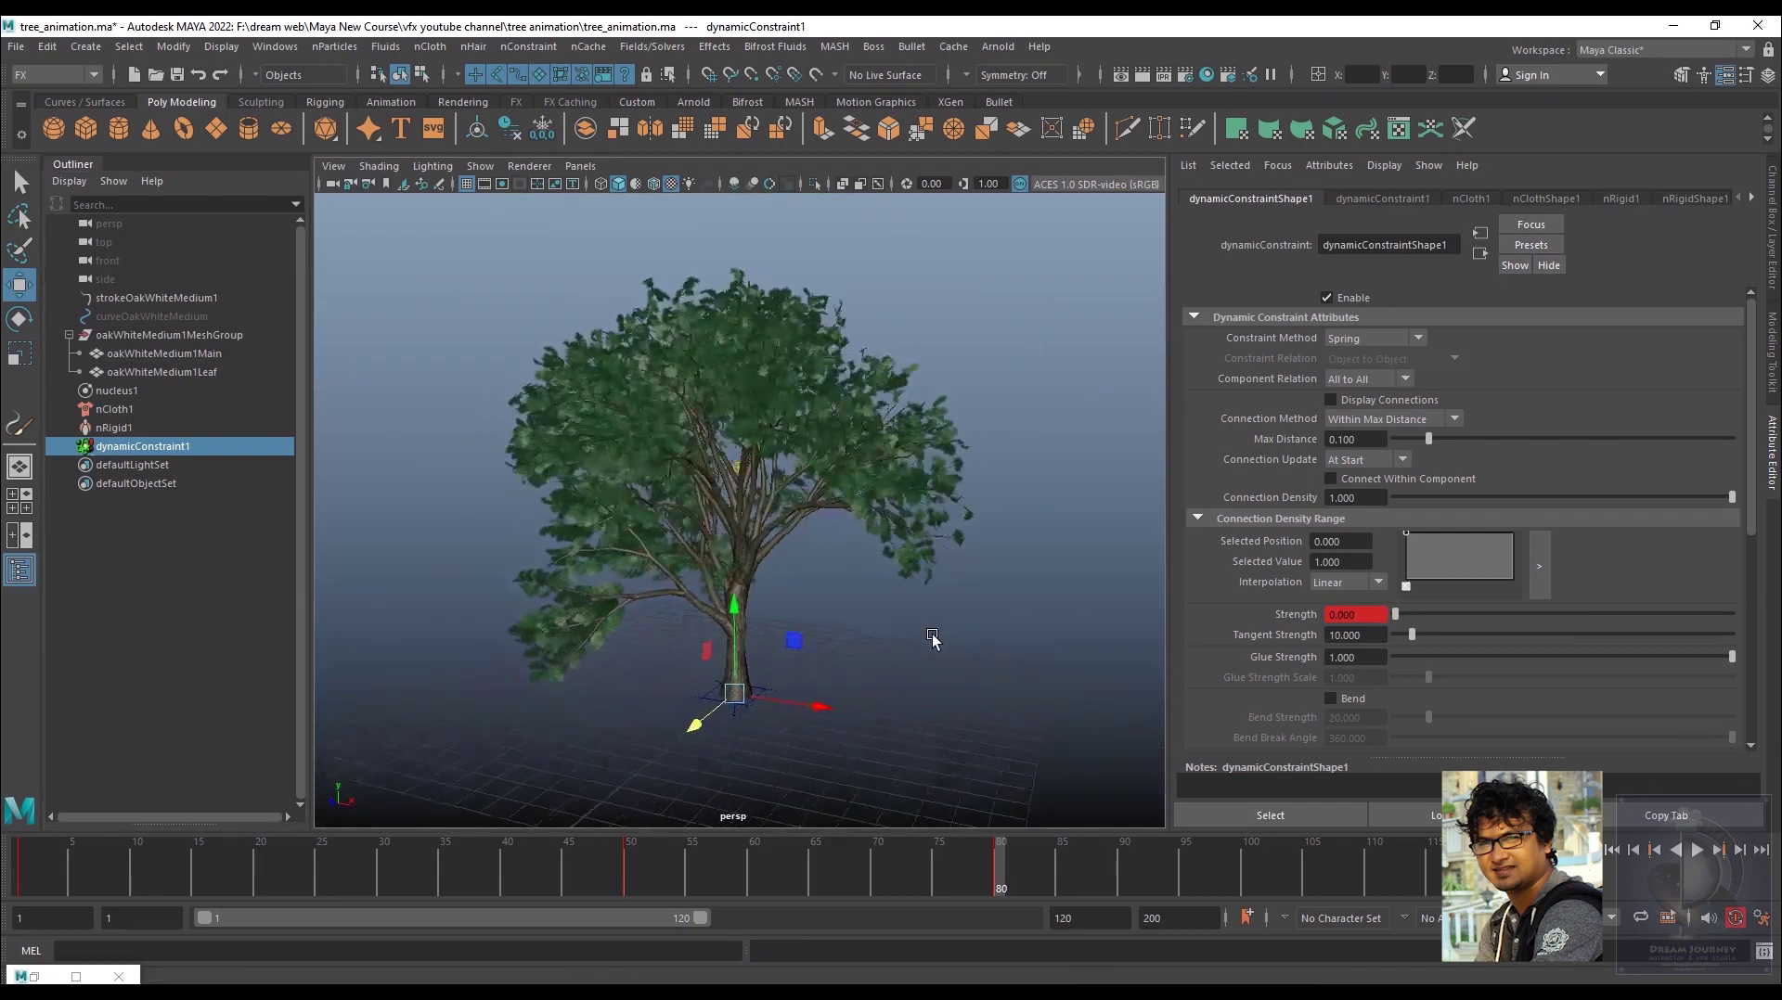
{"action": "mouse_move", "coordinate": [933, 638]}
{"action": "left_mouse_down", "text": "alt"}
{"action": "mouse_move", "coordinate": [994, 627]}
{"action": "mouse_move", "coordinate": [1003, 648]}
{"action": "mouse_move", "coordinate": [994, 636]}
{"action": "left_mouse_up", "text": "alt"}
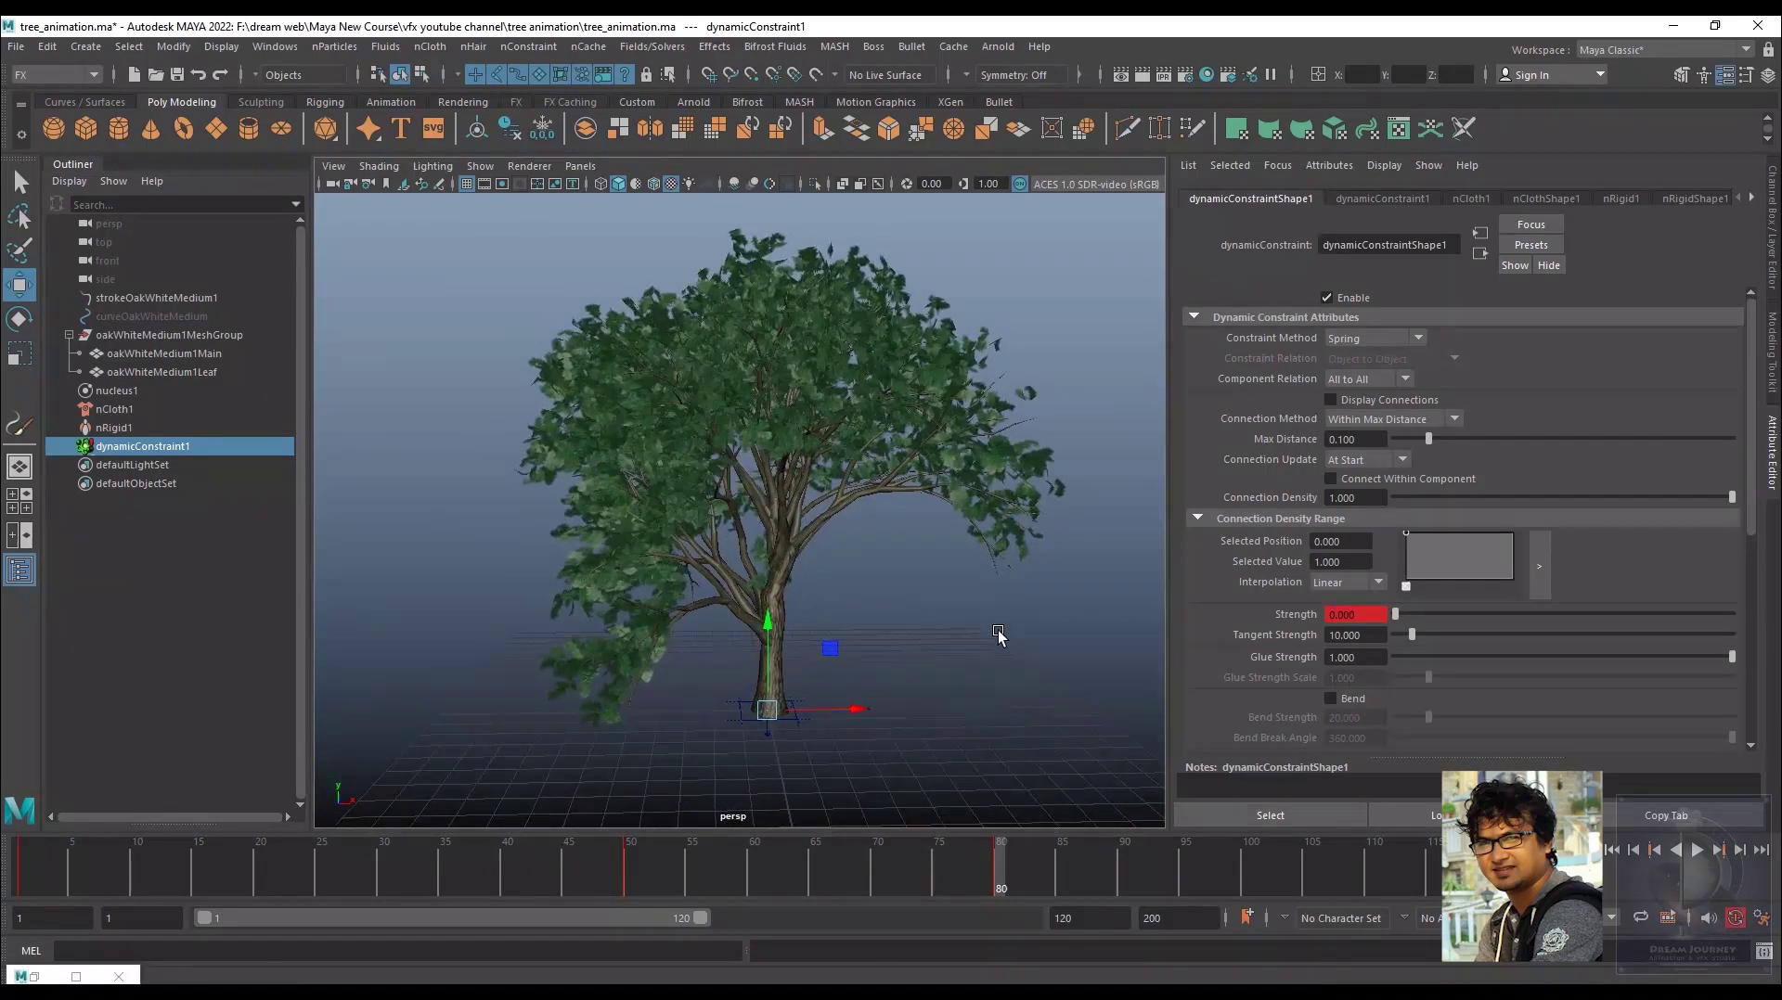
{"action": "left_click", "coordinate": [1612, 850]}
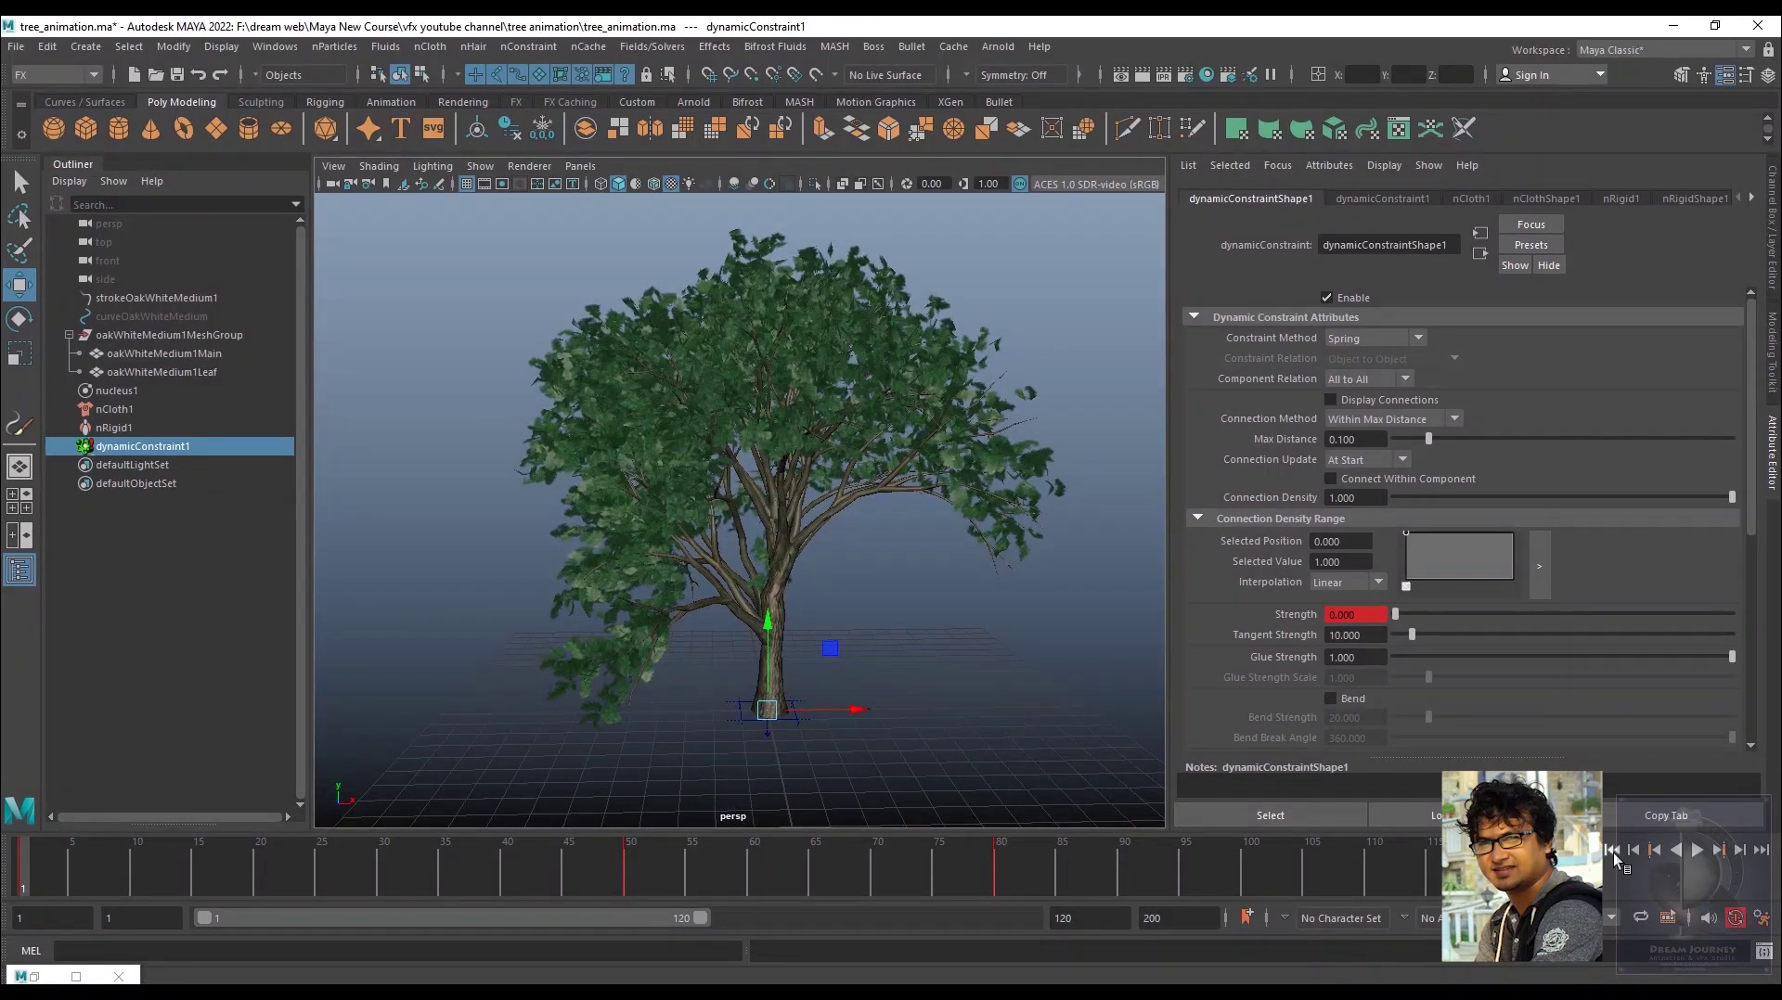
- Save, select nCloth1 and oakWhiteMedium1MeshGroup, and create a new nObject nCache
{"action": "left_click", "coordinate": [175, 74]}
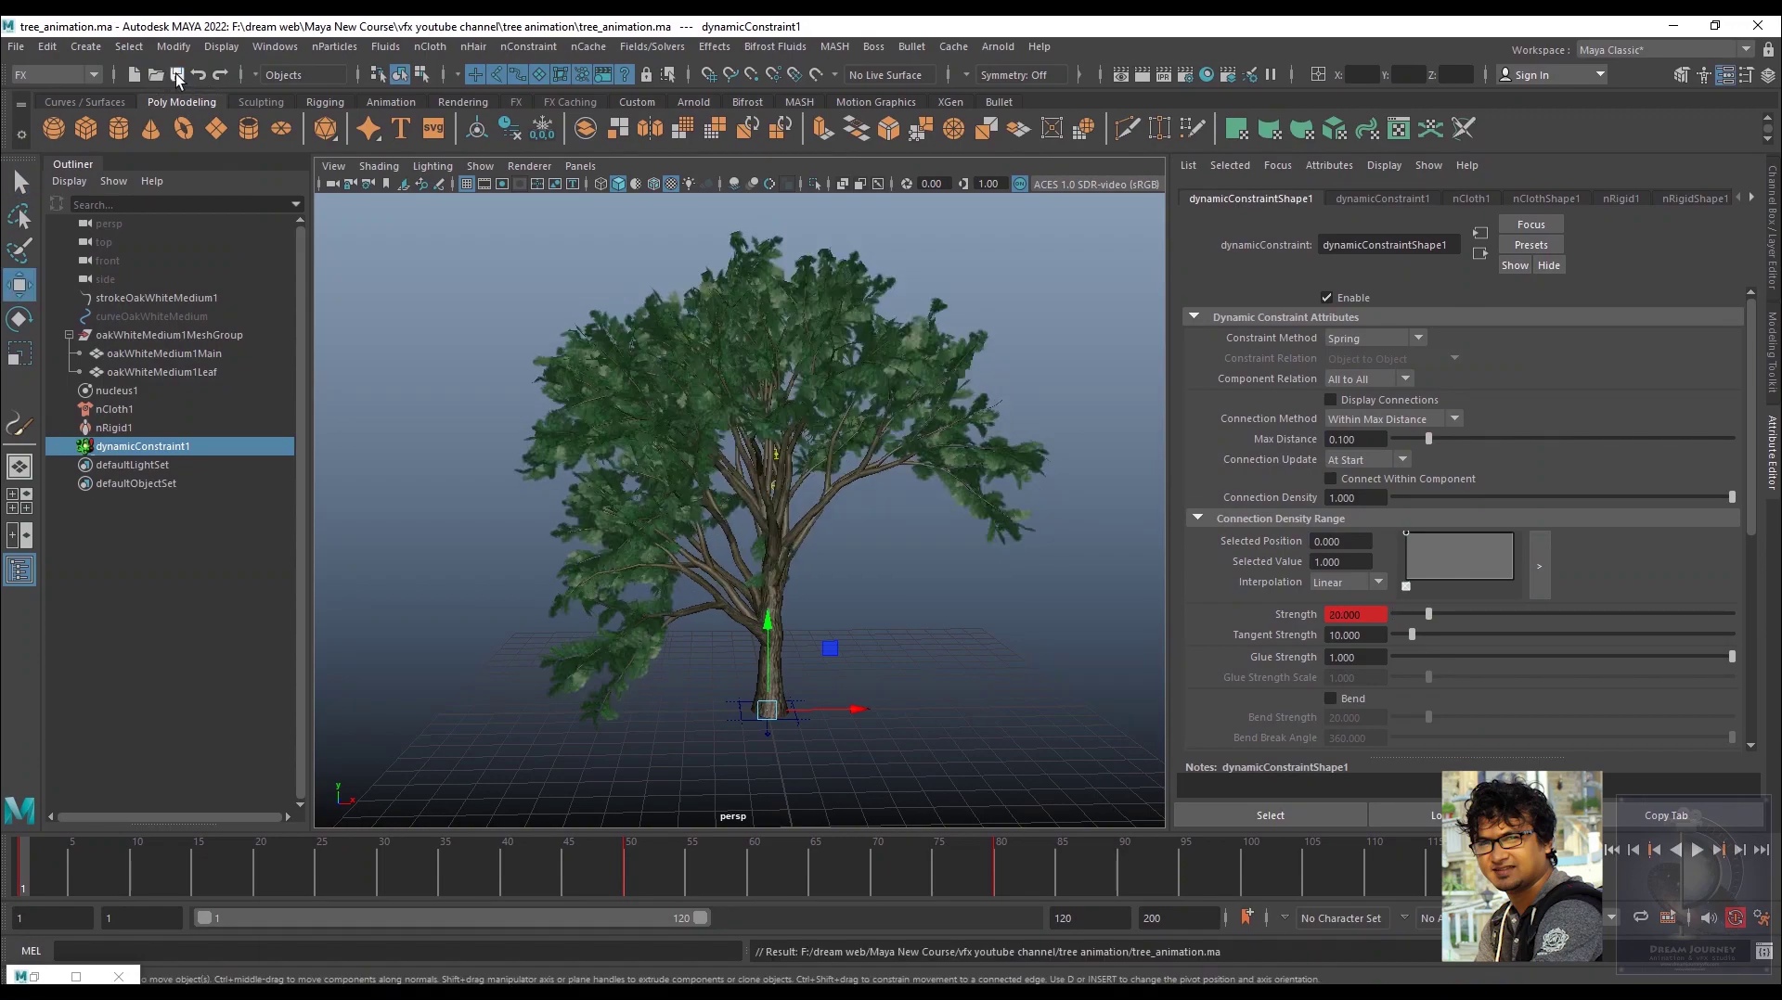
{"action": "left_click", "coordinate": [177, 76]}
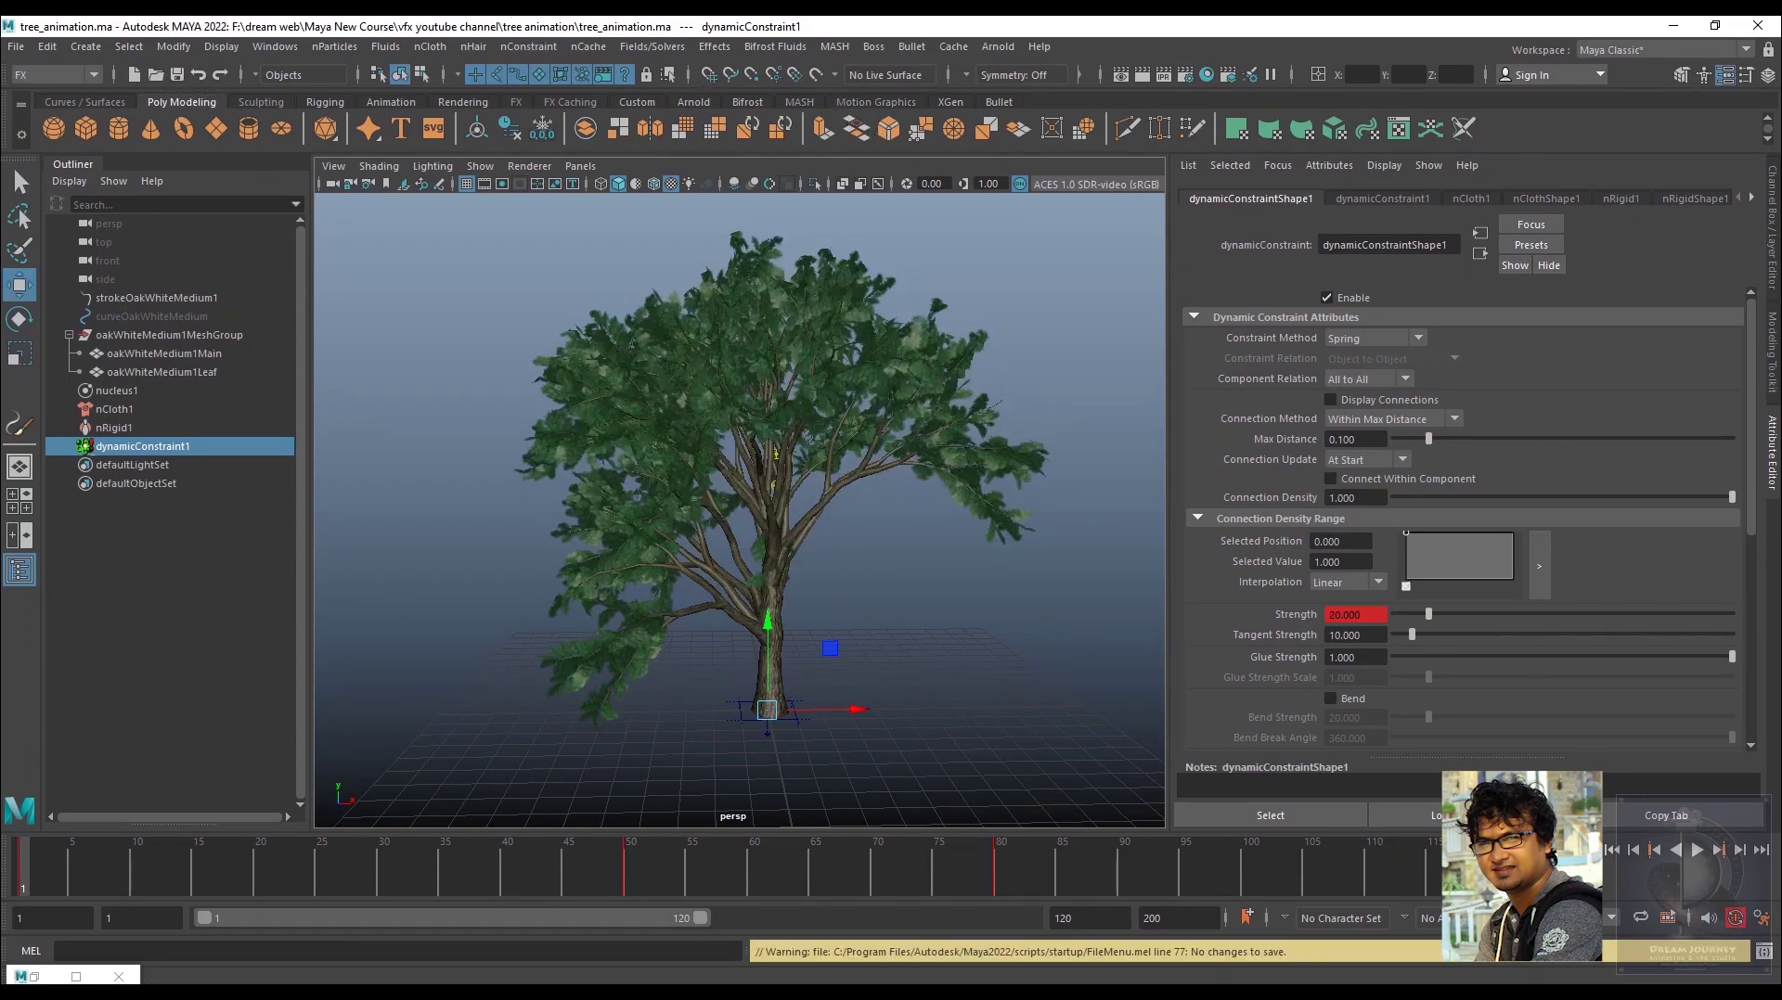
{"action": "left_click", "coordinate": [93, 453], "text": "ctrl"}
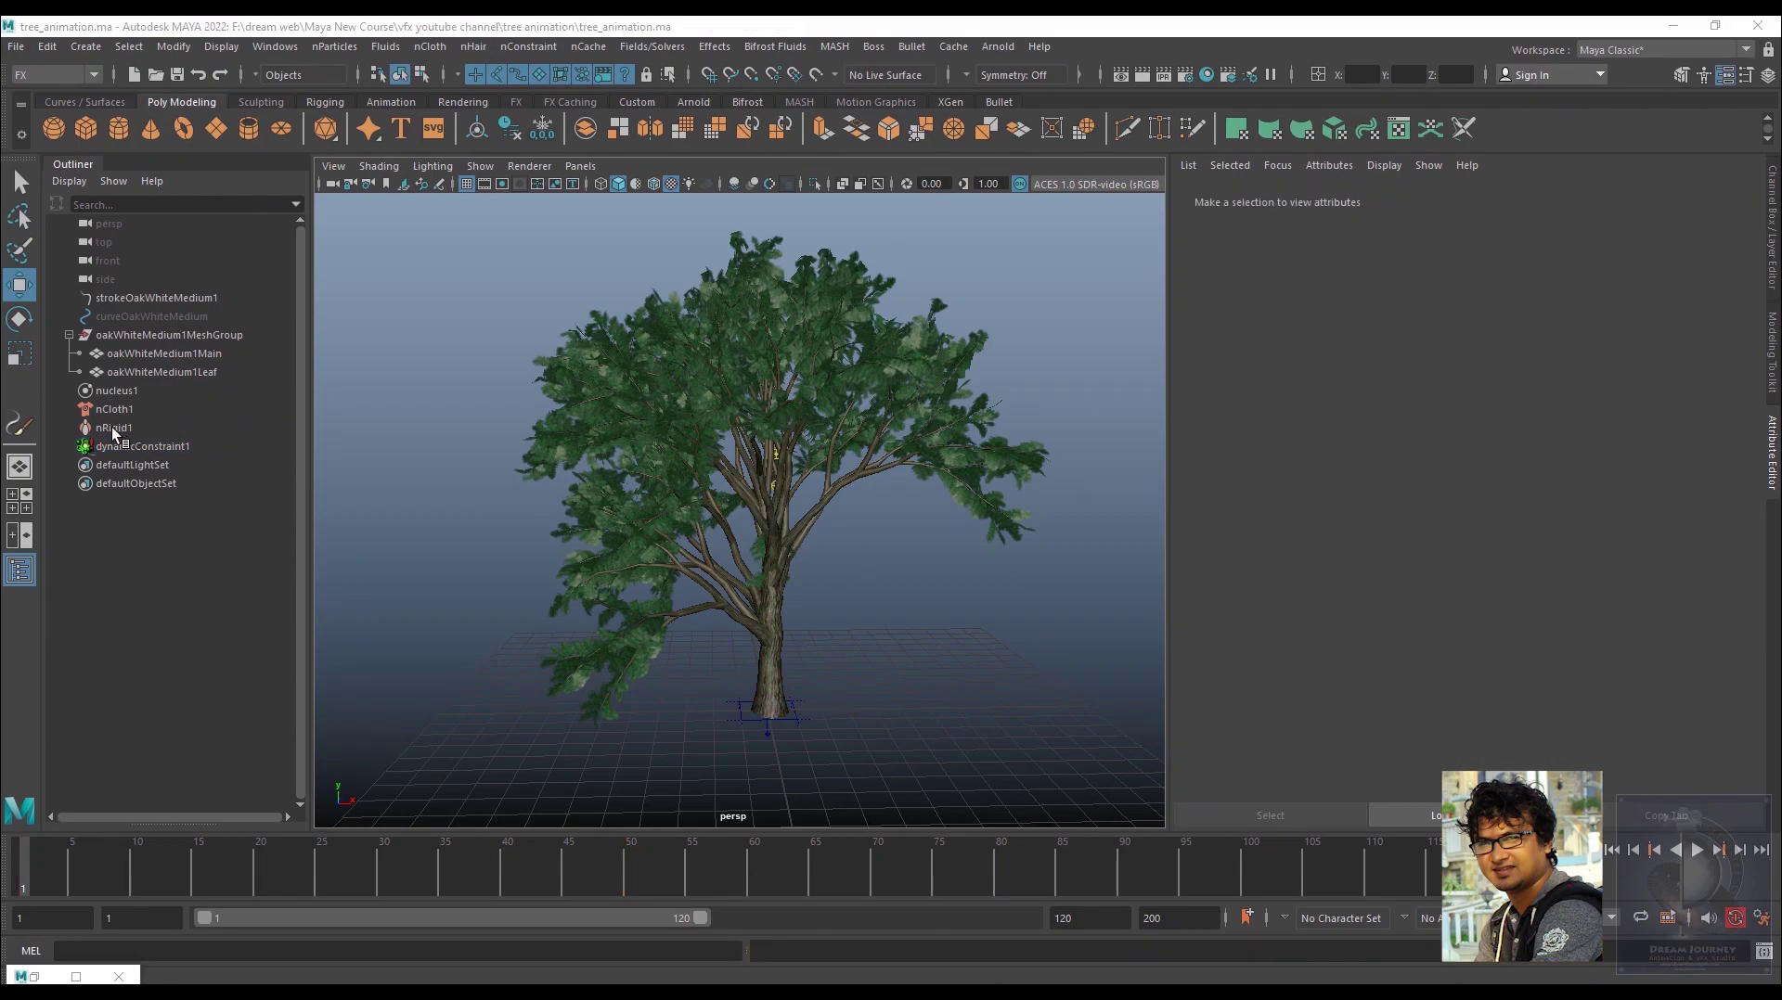
{"action": "left_click", "coordinate": [119, 409]}
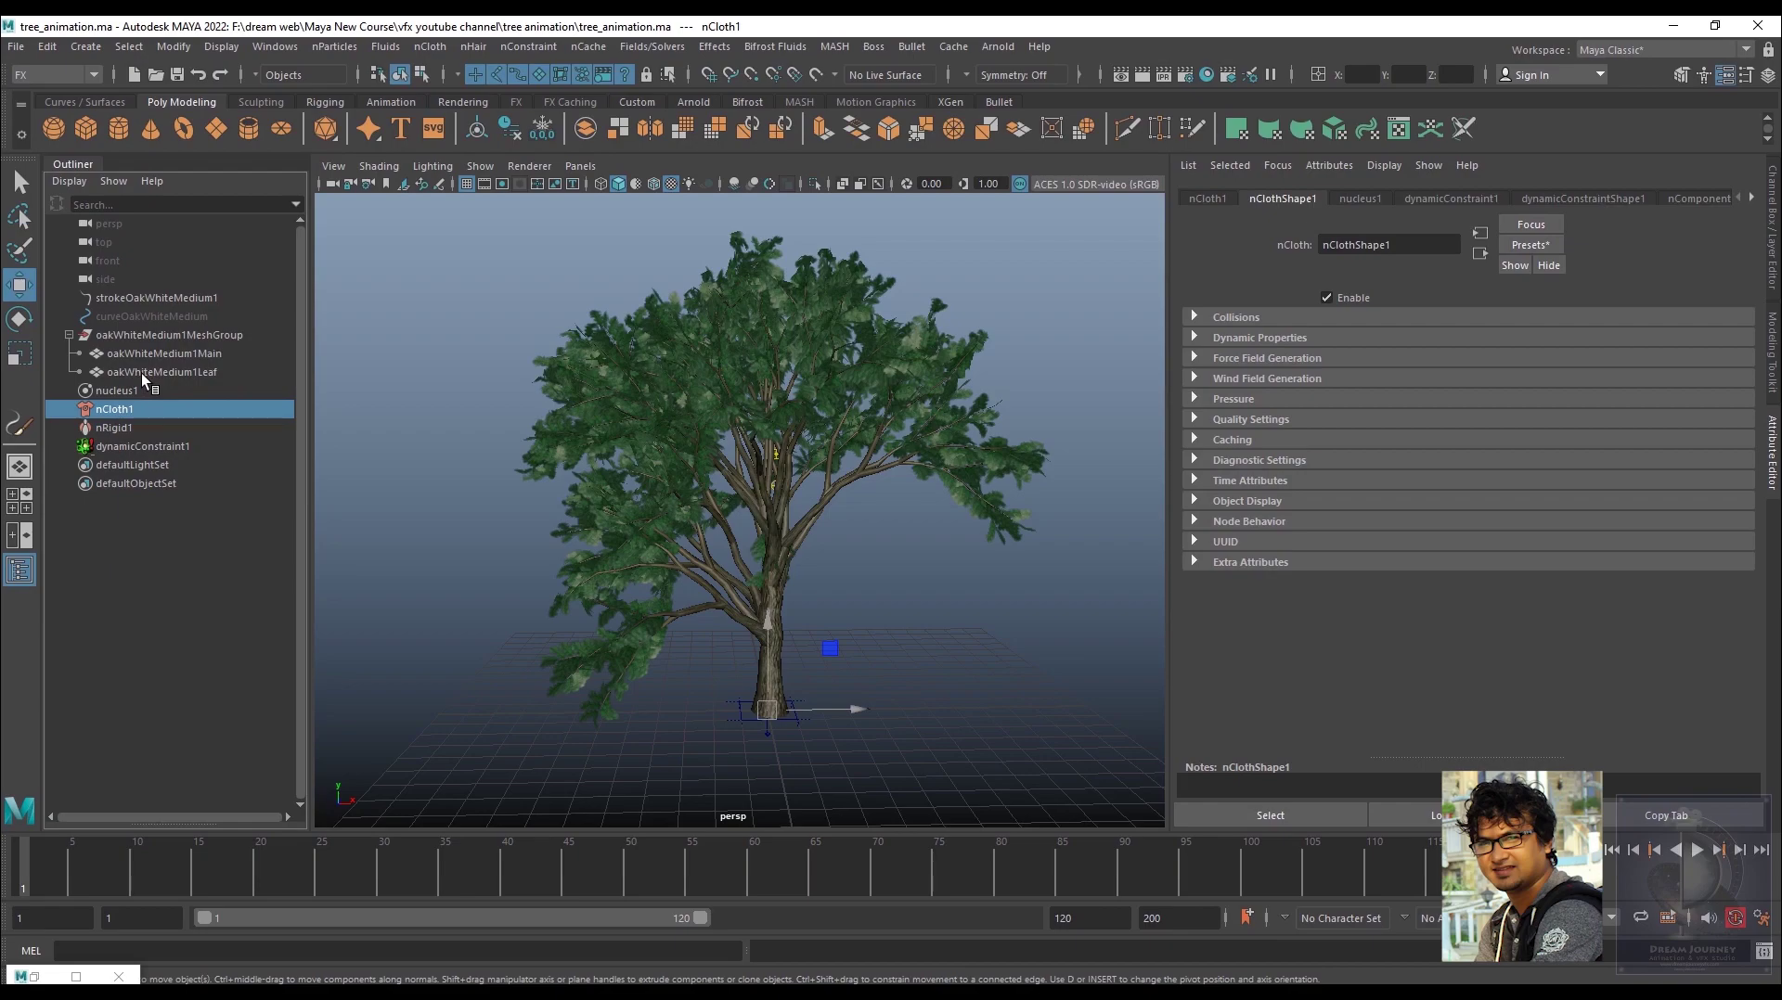
{"action": "left_click", "coordinate": [126, 334], "text": "ctrl"}
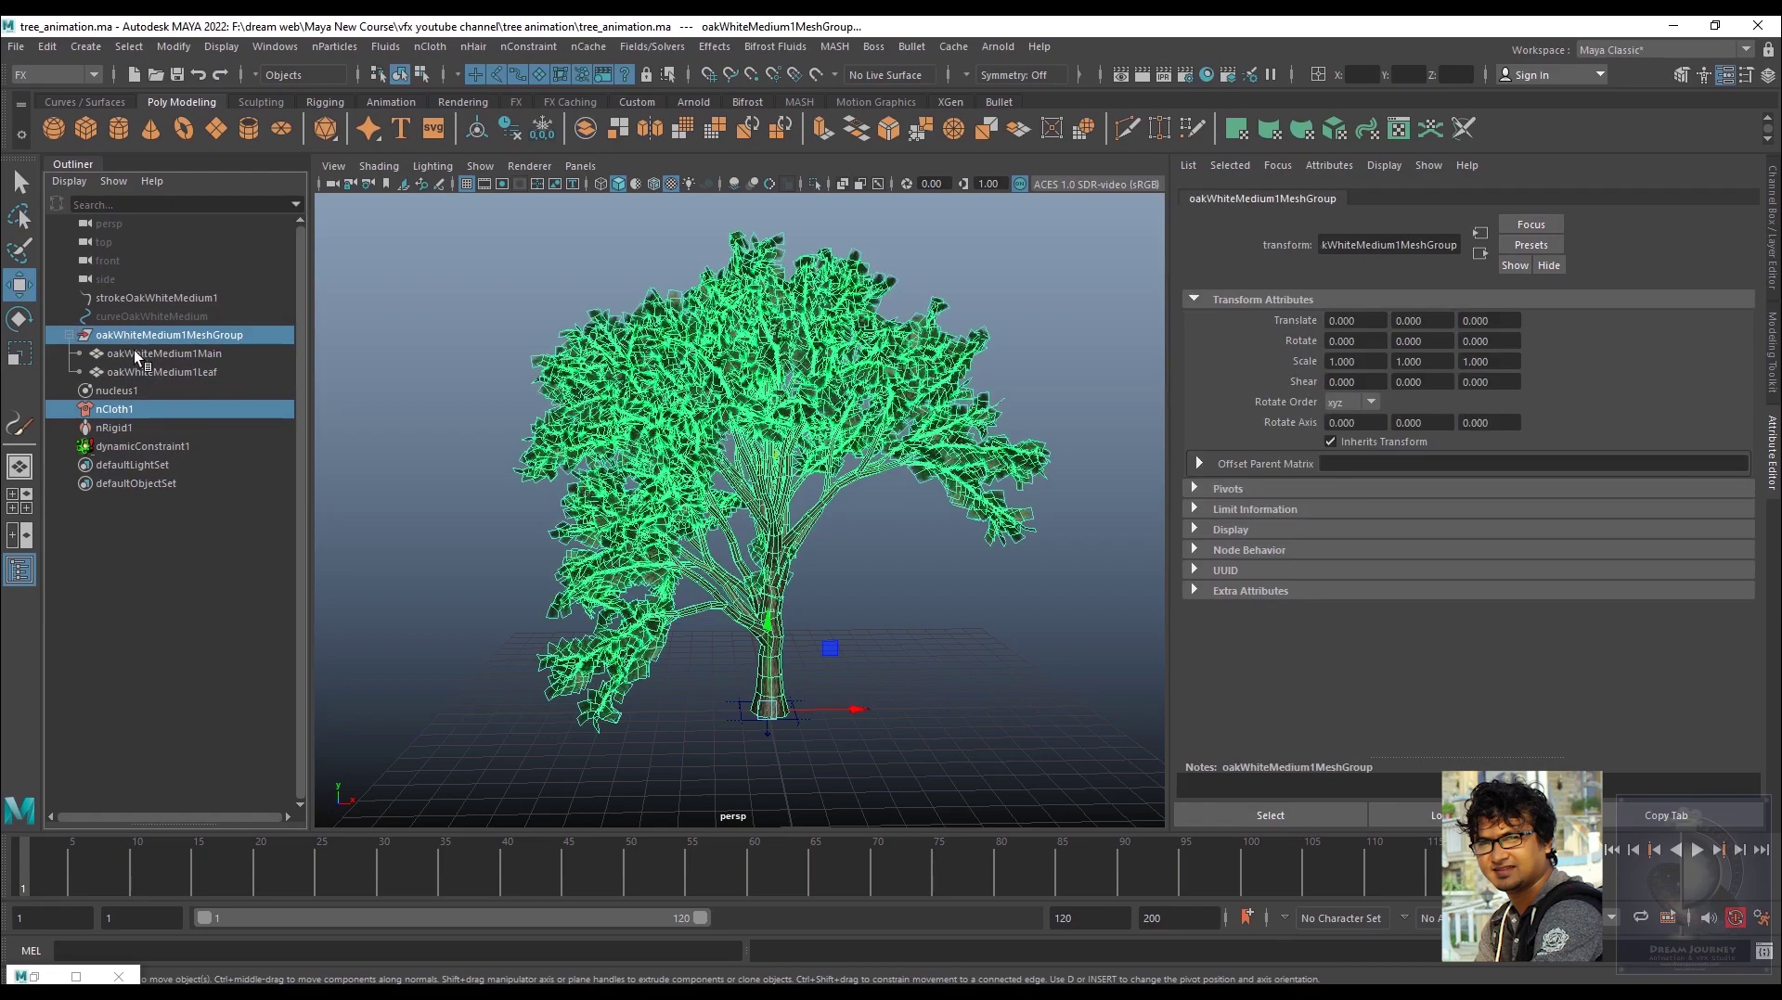
{"action": "left_click", "coordinate": [590, 47]}
{"action": "mouse_move", "coordinate": [642, 93]}
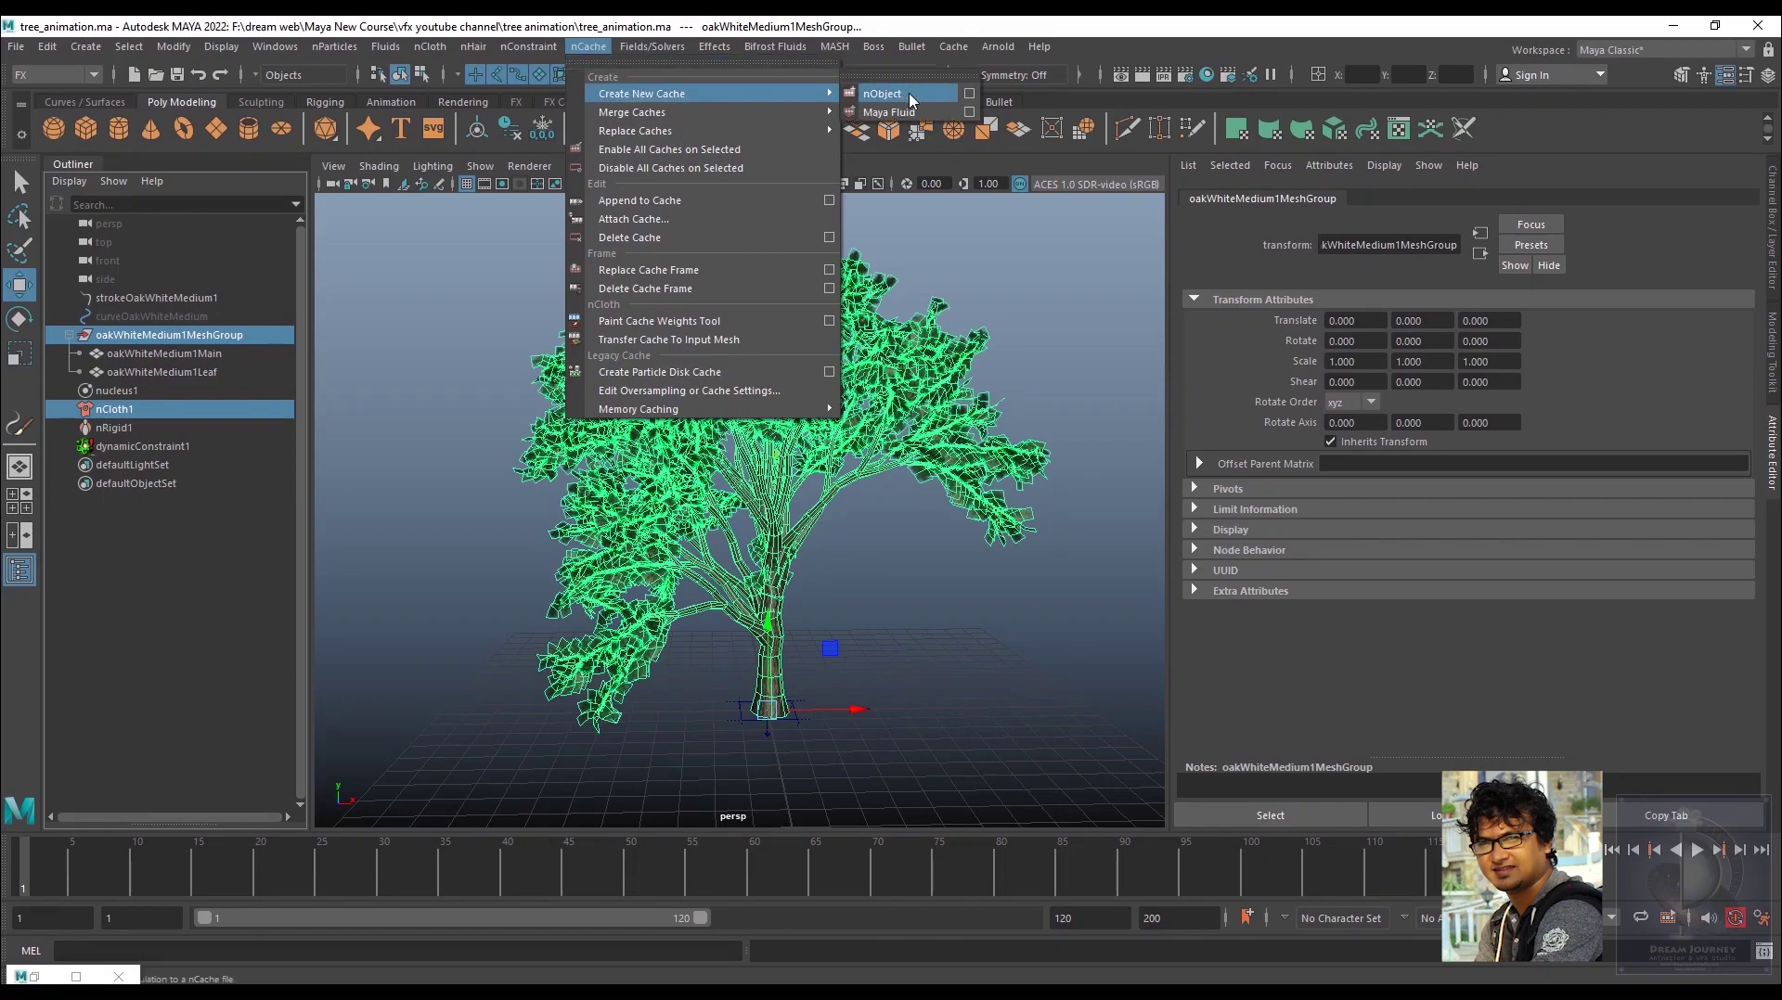
{"action": "left_click", "coordinate": [909, 94]}
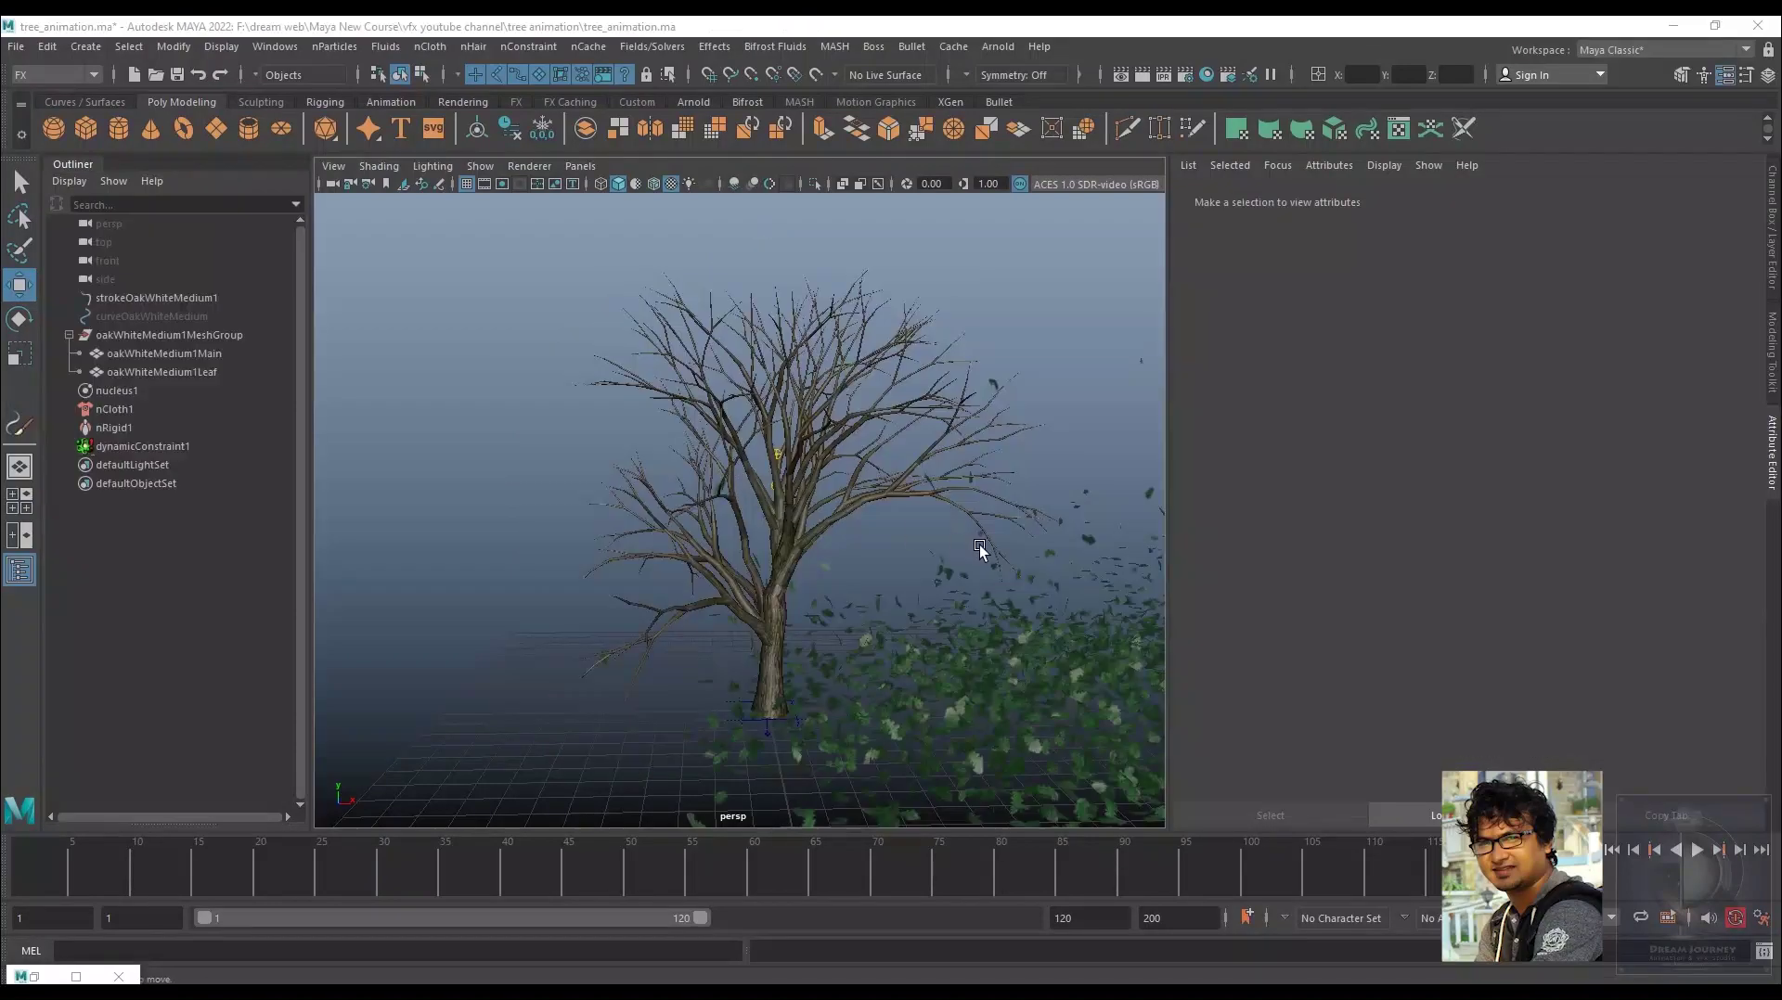
- Replay the cached leaf simulation from frame 1, then rewind to the start and play it again
{"action": "left_click", "coordinate": [1612, 850]}
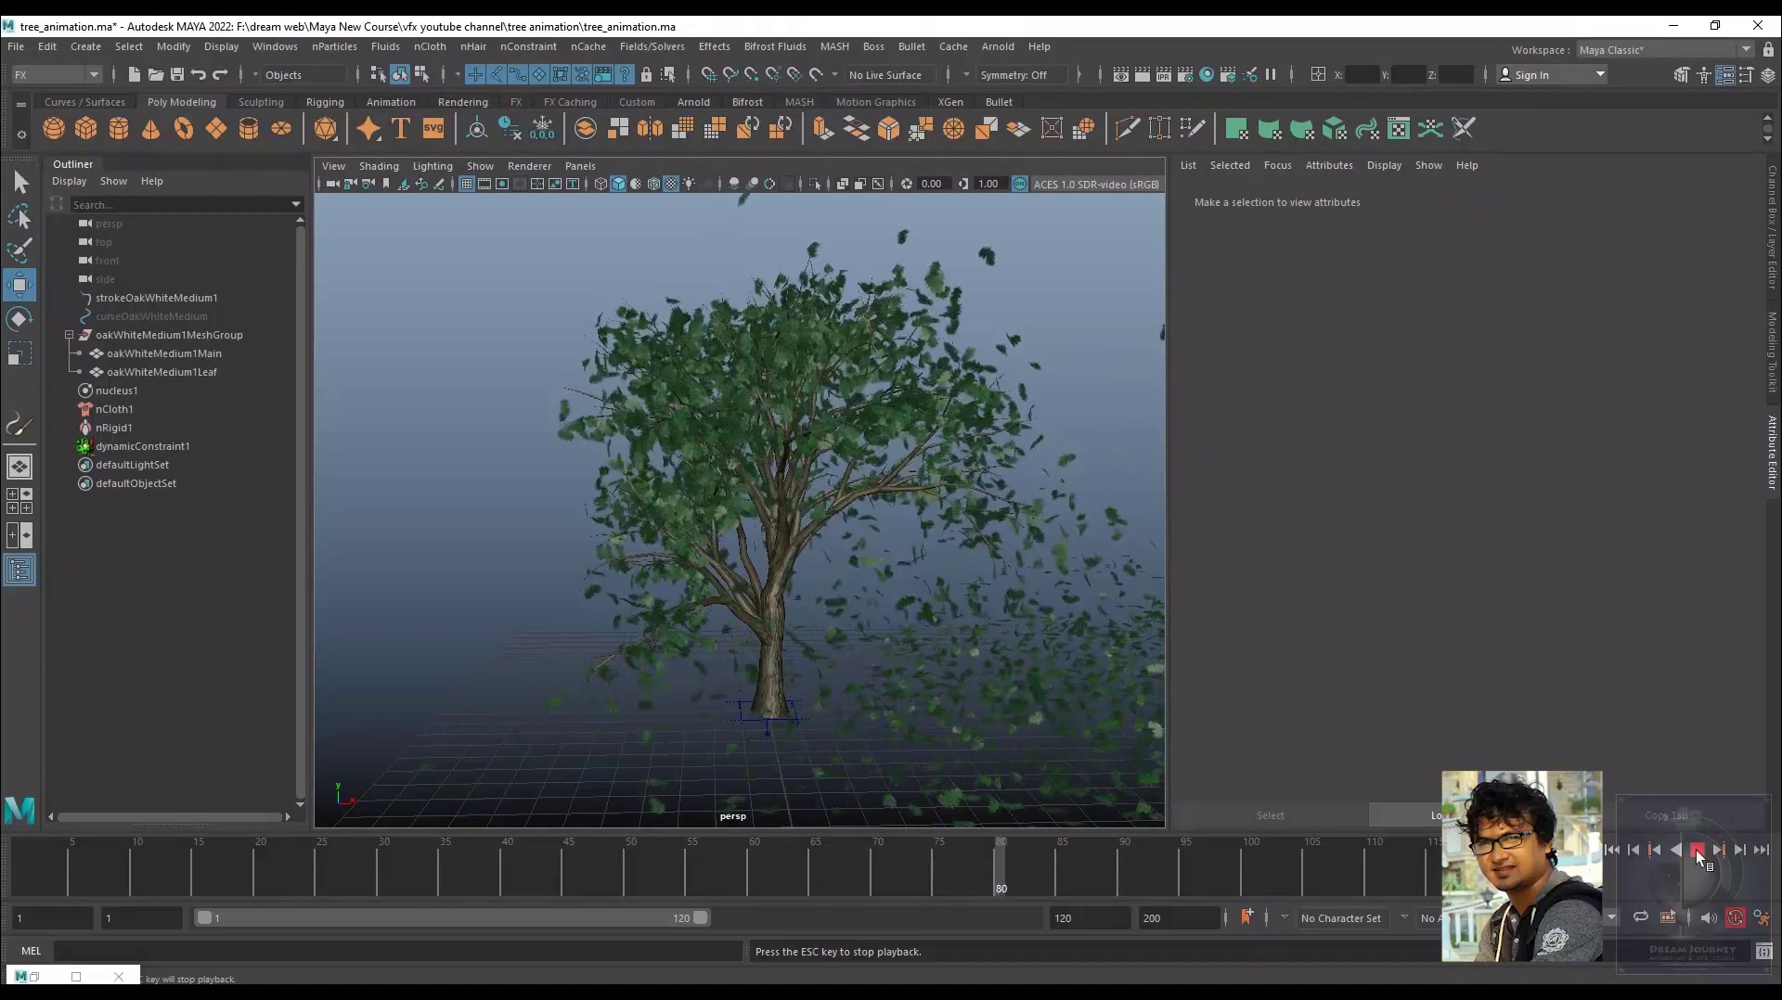
{"action": "left_click", "coordinate": [1696, 850]}
{"action": "left_click_drag", "start_coordinate": [1005, 867], "coordinate": [15, 870]}
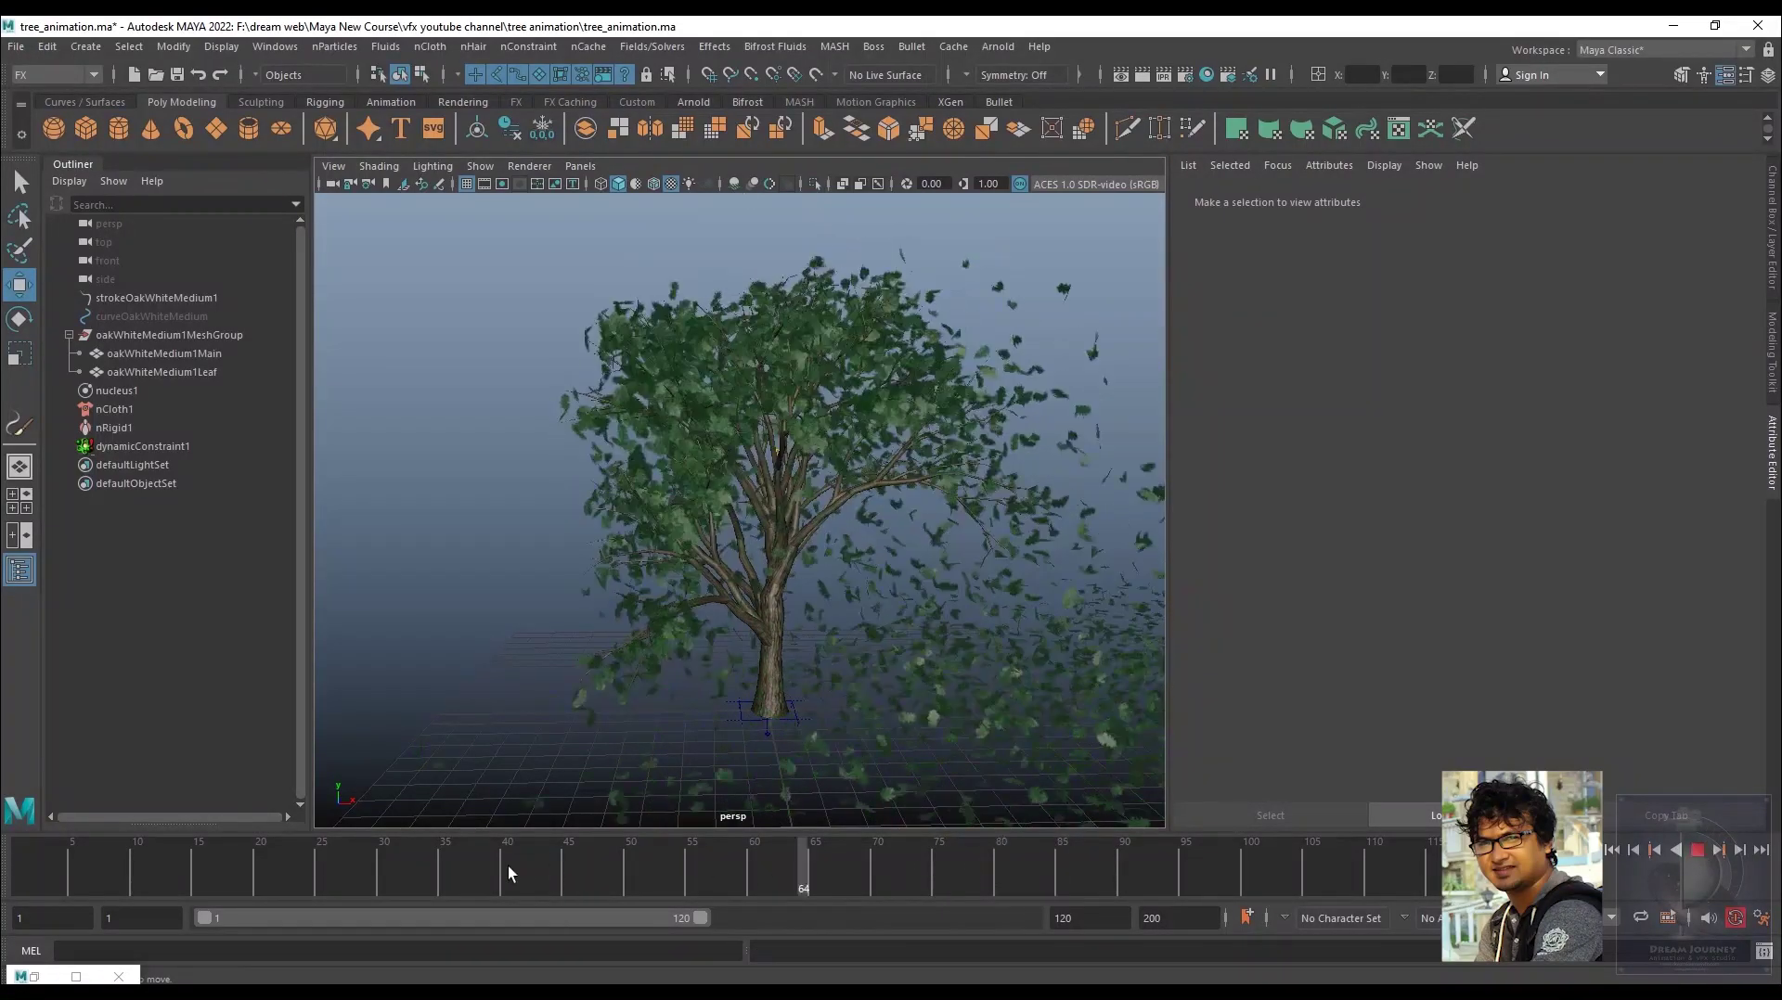
{"action": "key", "text": "alt+v"}
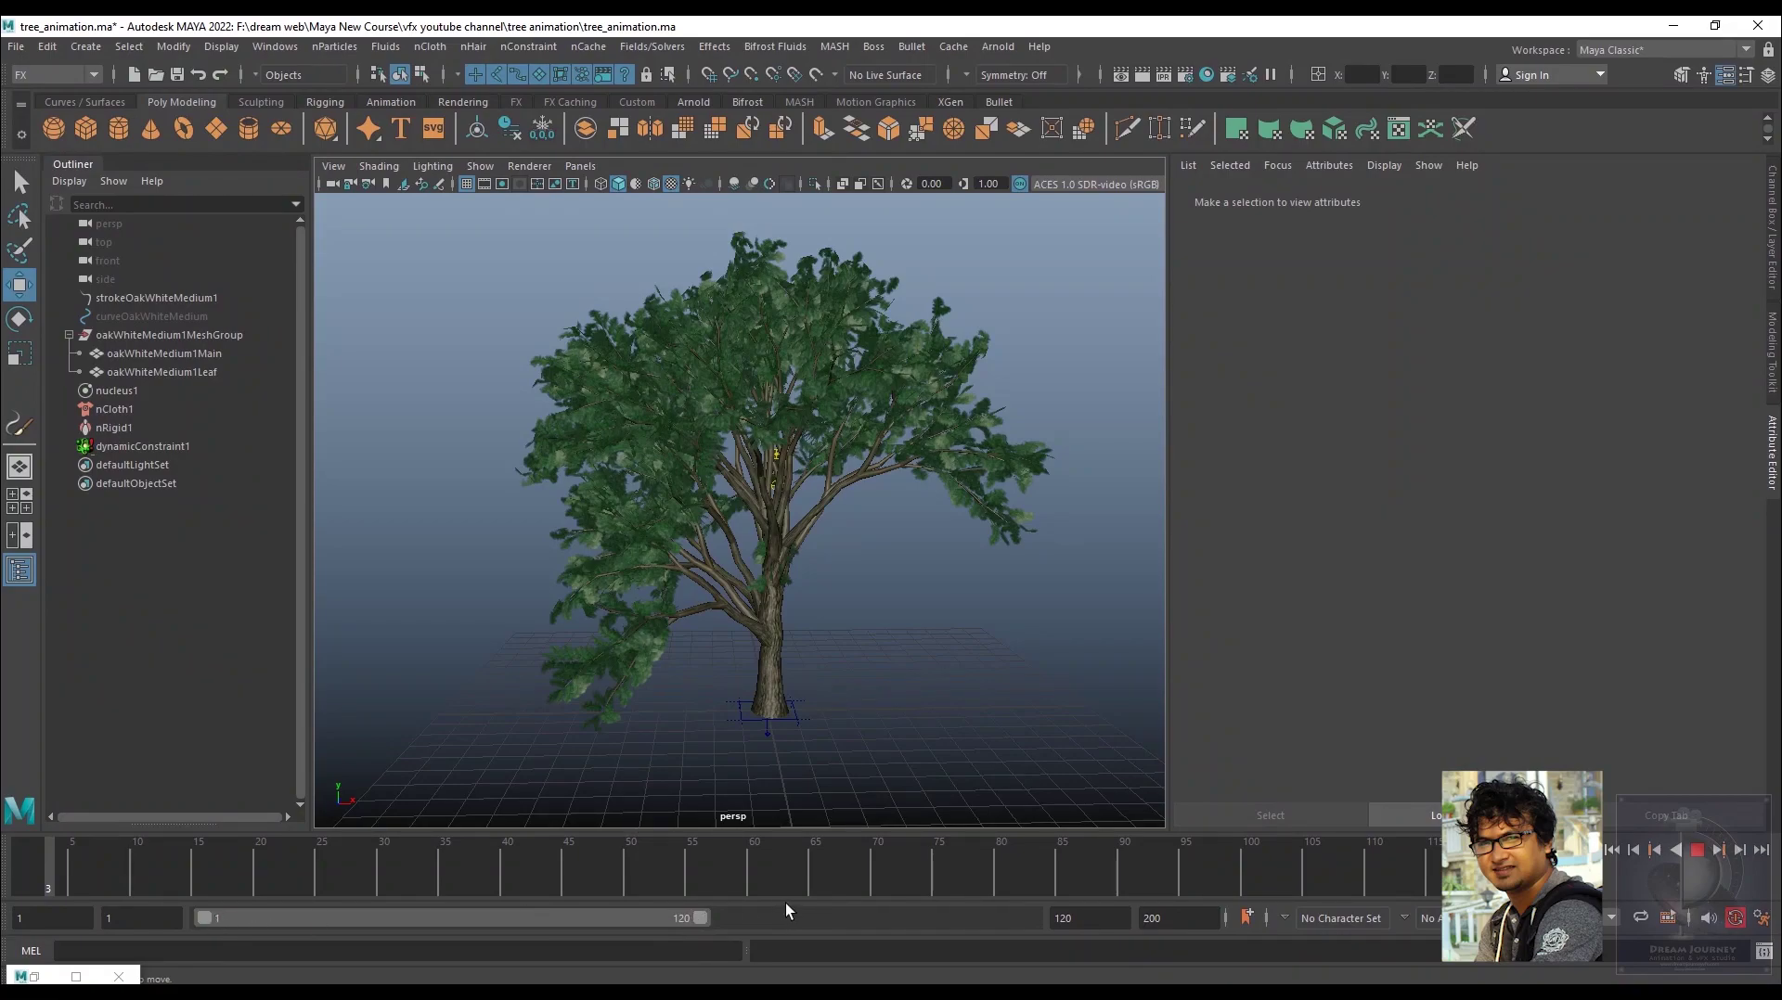
- End the playback range at frame 91, move the view closer to the oak, and replay the leaves blowing off
{"action": "left_click", "coordinate": [1696, 850]}
{"action": "left_click_drag", "start_coordinate": [674, 918], "coordinate": [650, 916]}
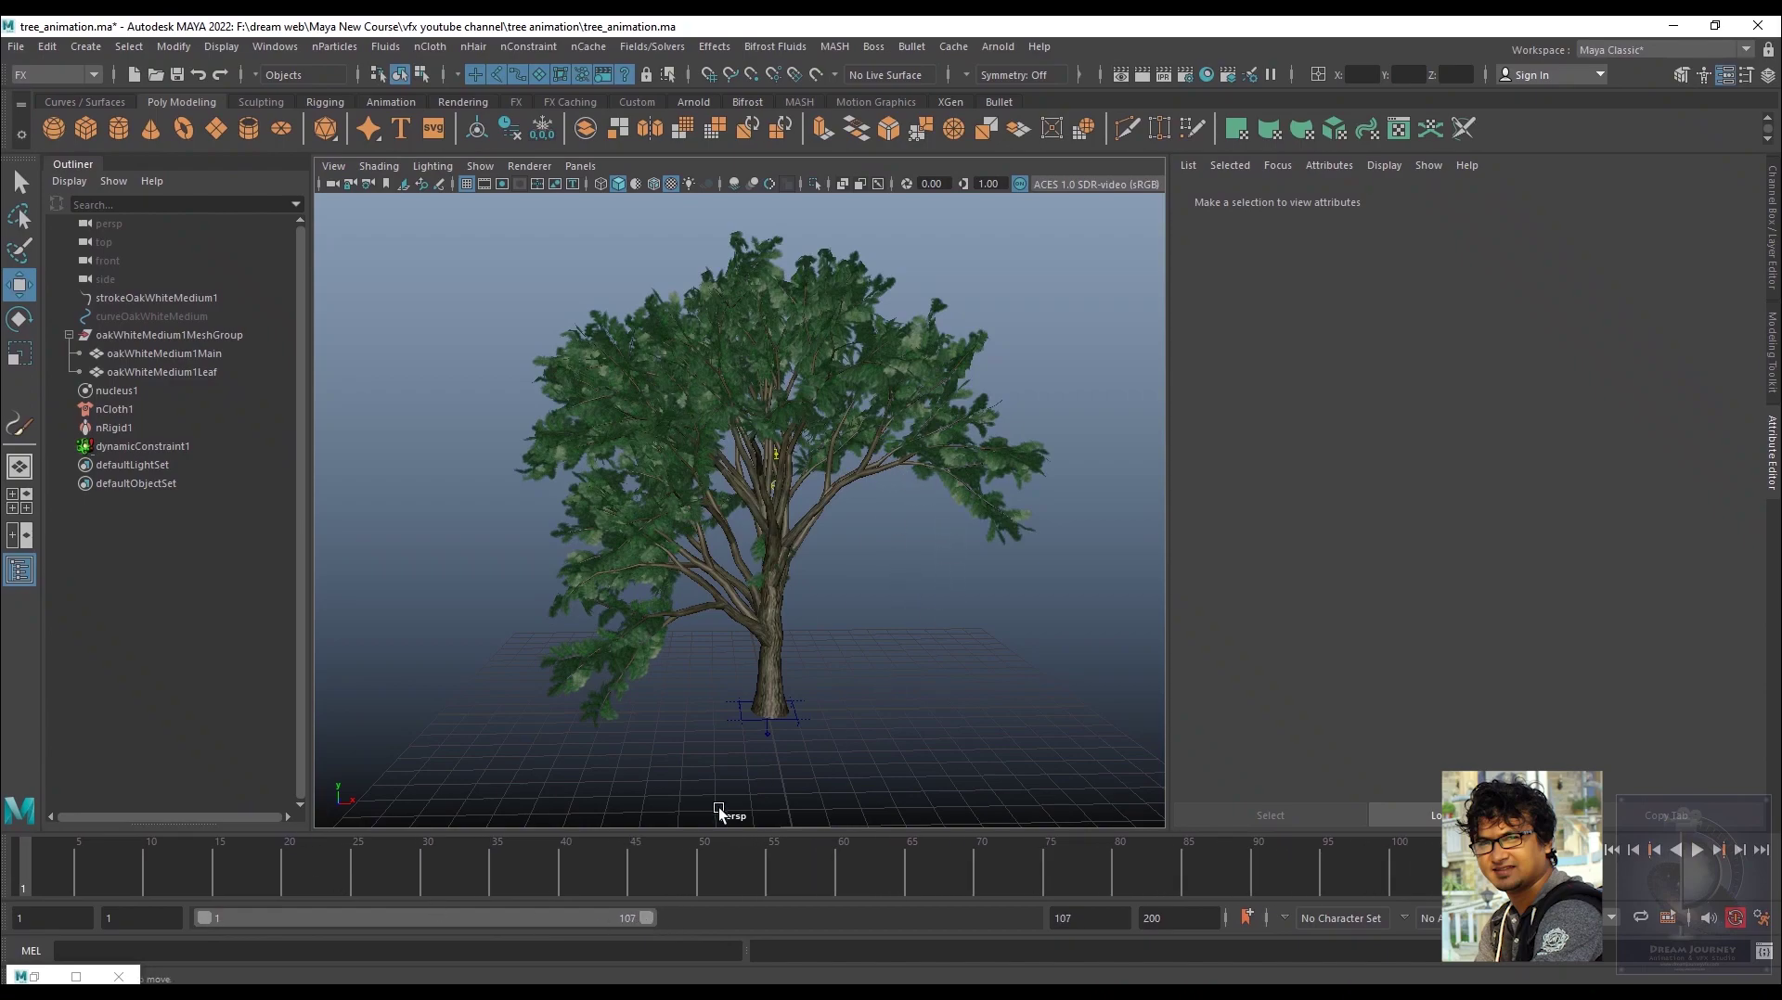
{"action": "left_click_drag", "start_coordinate": [641, 925], "coordinate": [576, 931]}
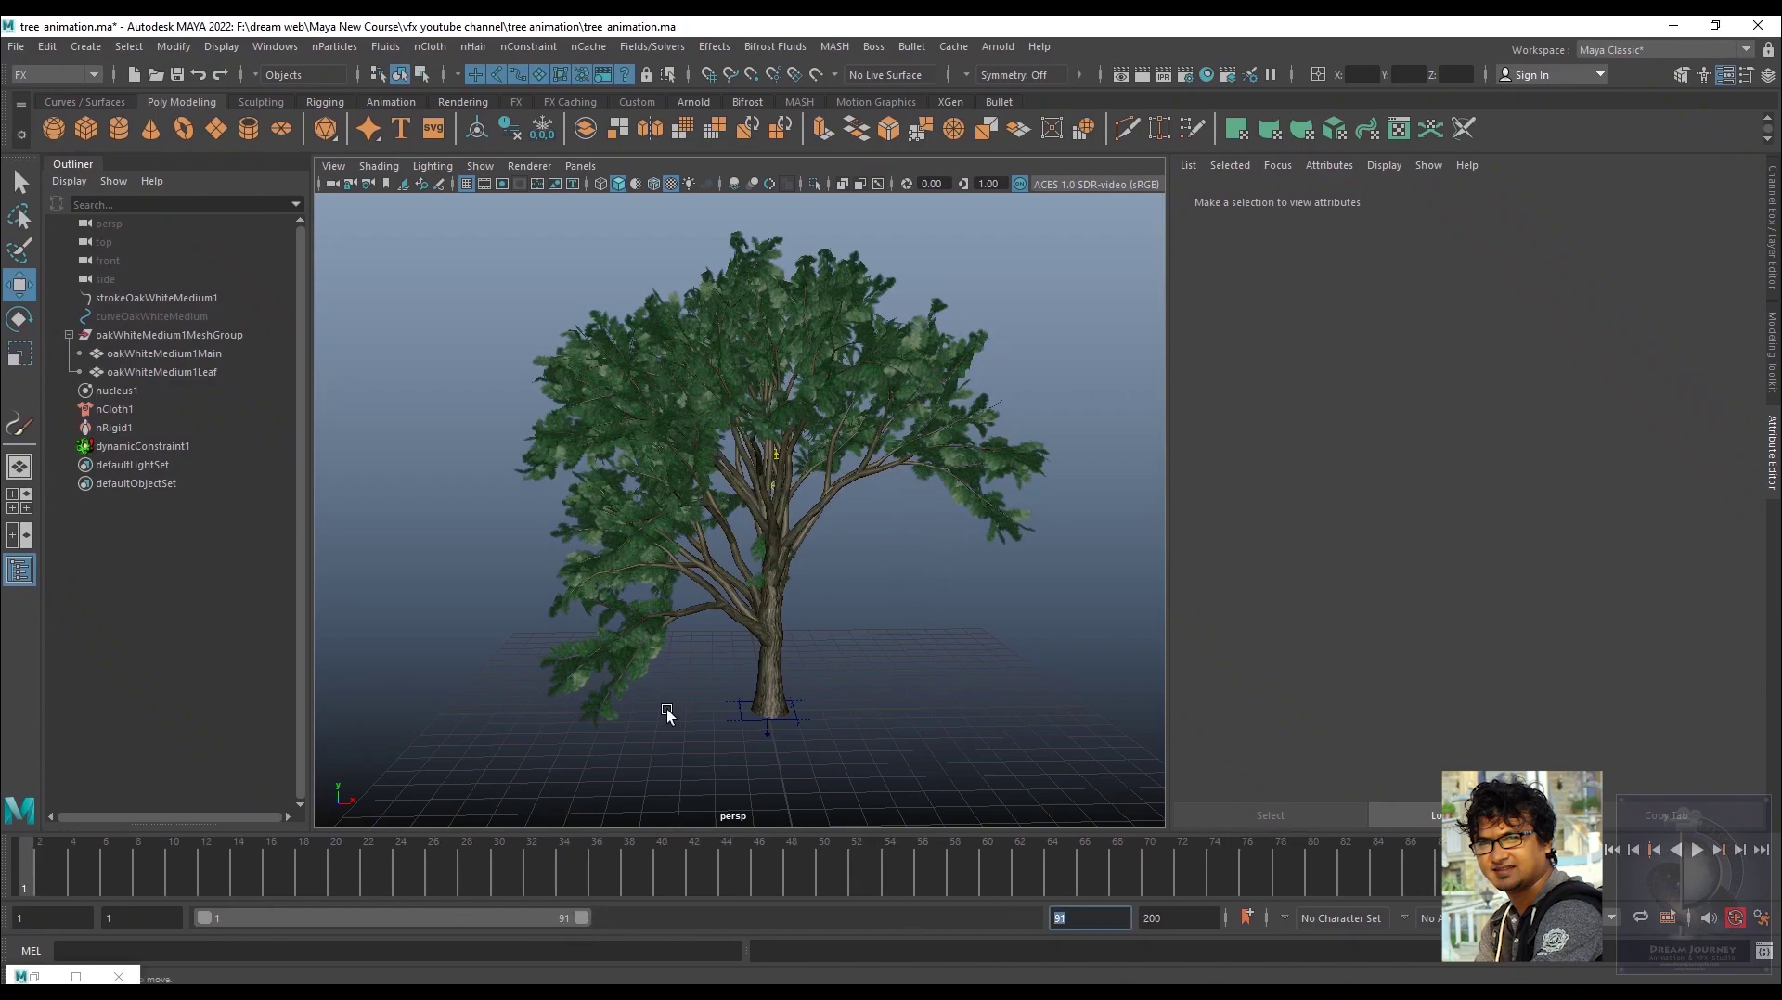
{"action": "right_click_drag", "start_coordinate": [668, 714], "coordinate": [971, 649], "text": "alt"}
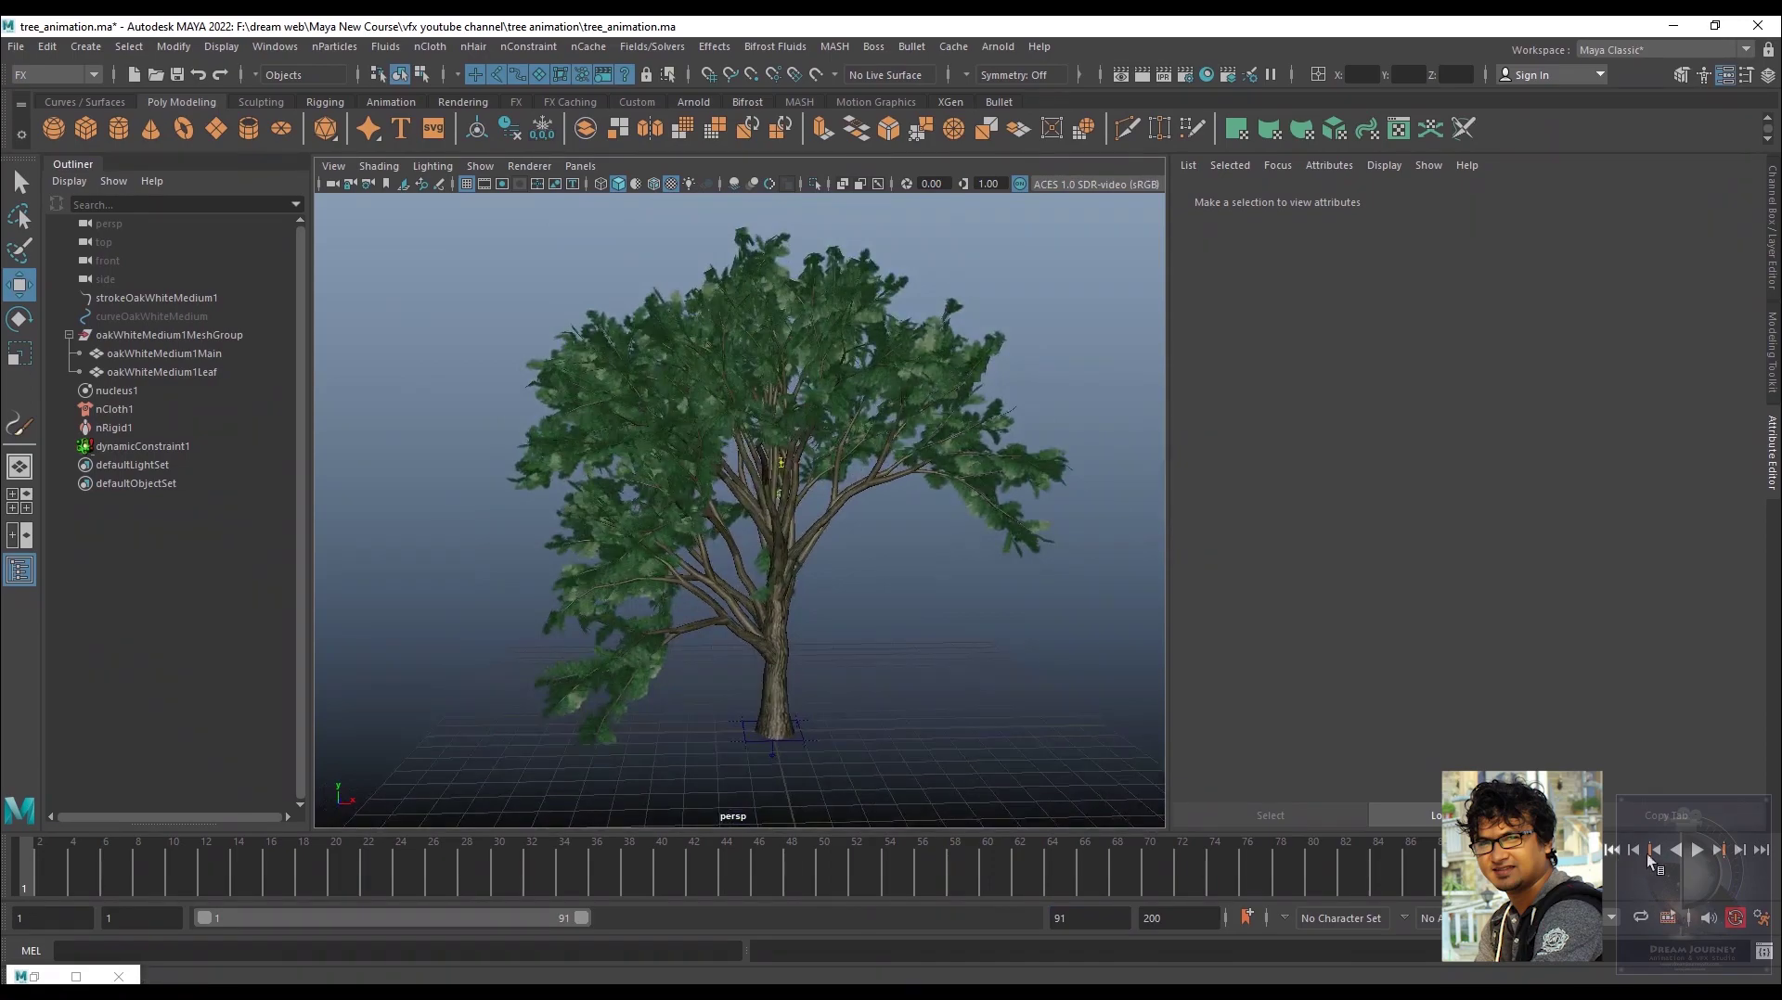
{"action": "left_click", "coordinate": [1696, 850]}
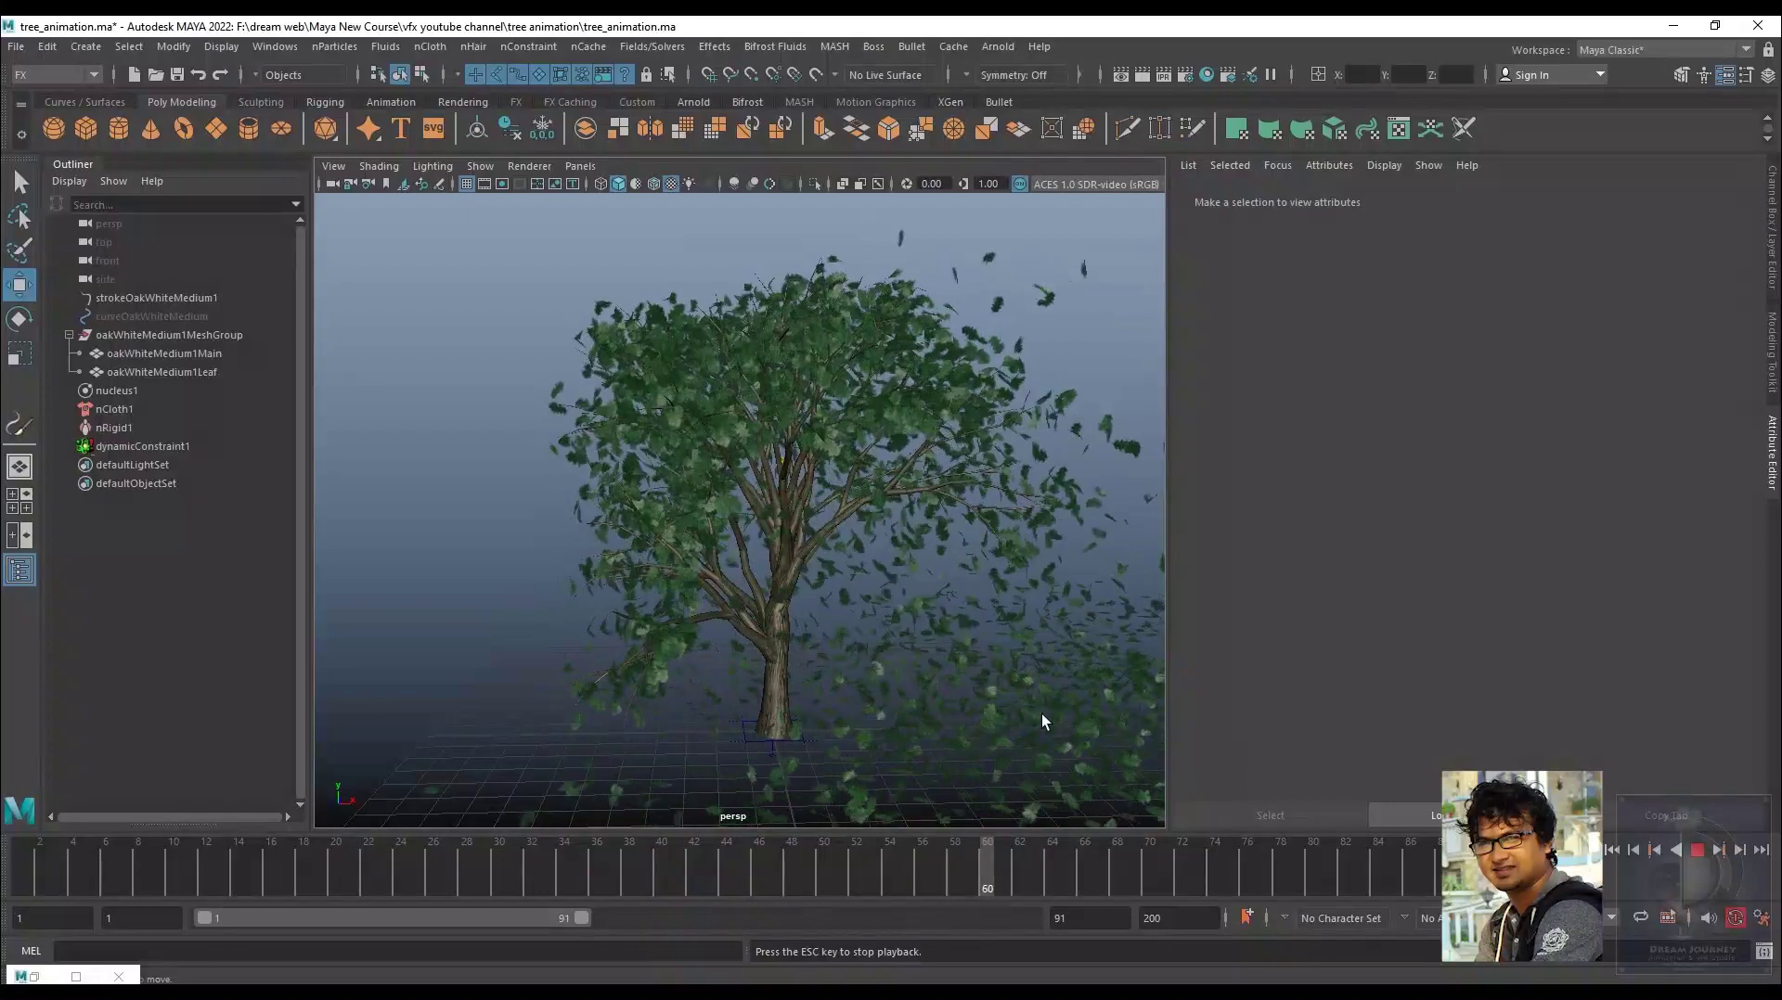
{"action": "left_click", "coordinate": [1697, 850]}
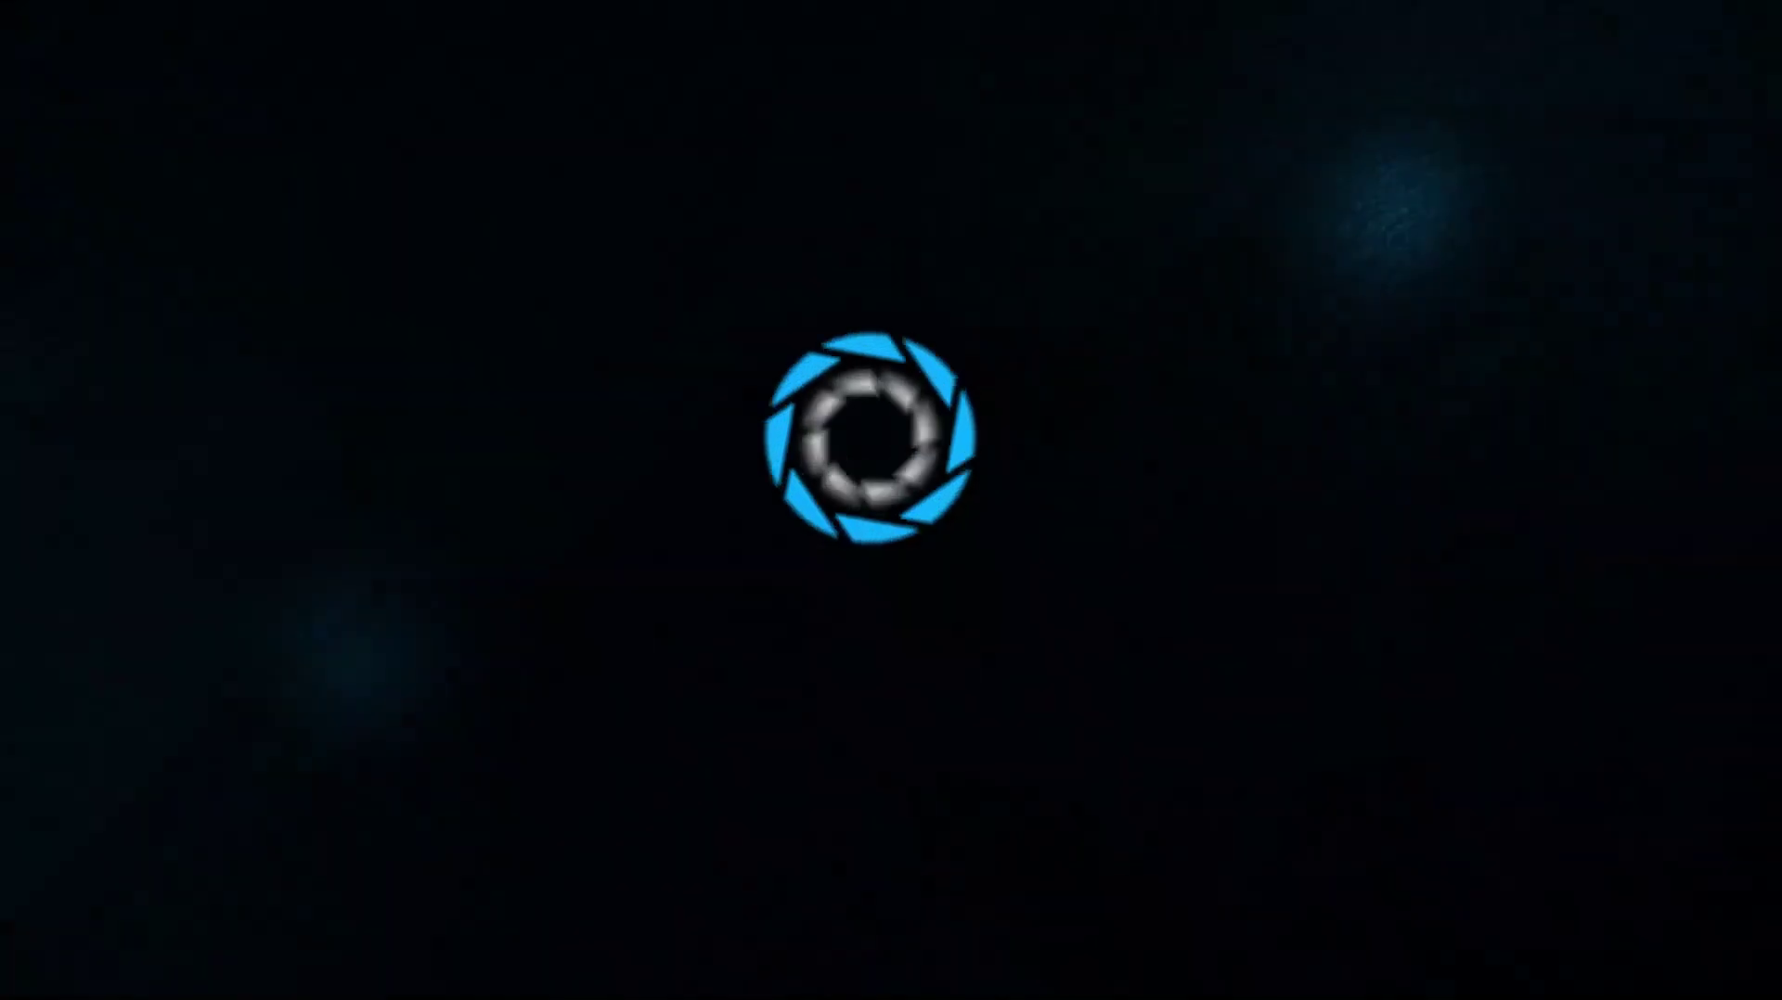